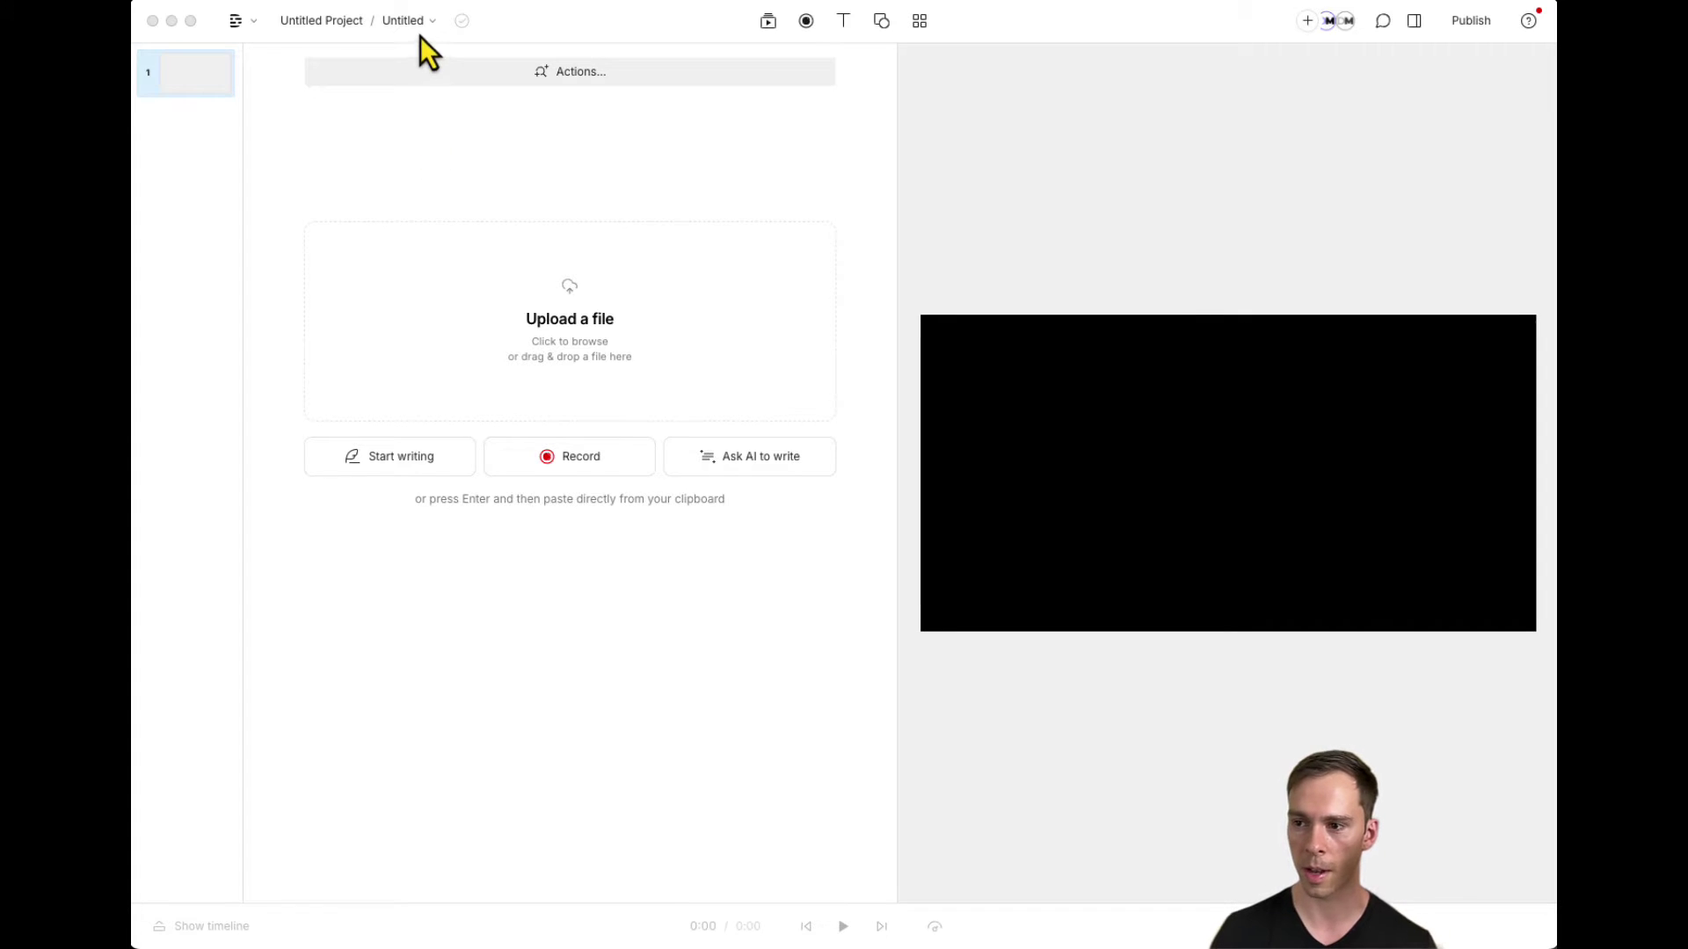
# View the project's list of compositions and the options available for the current untitled composition.
pyautogui.click(413, 21)
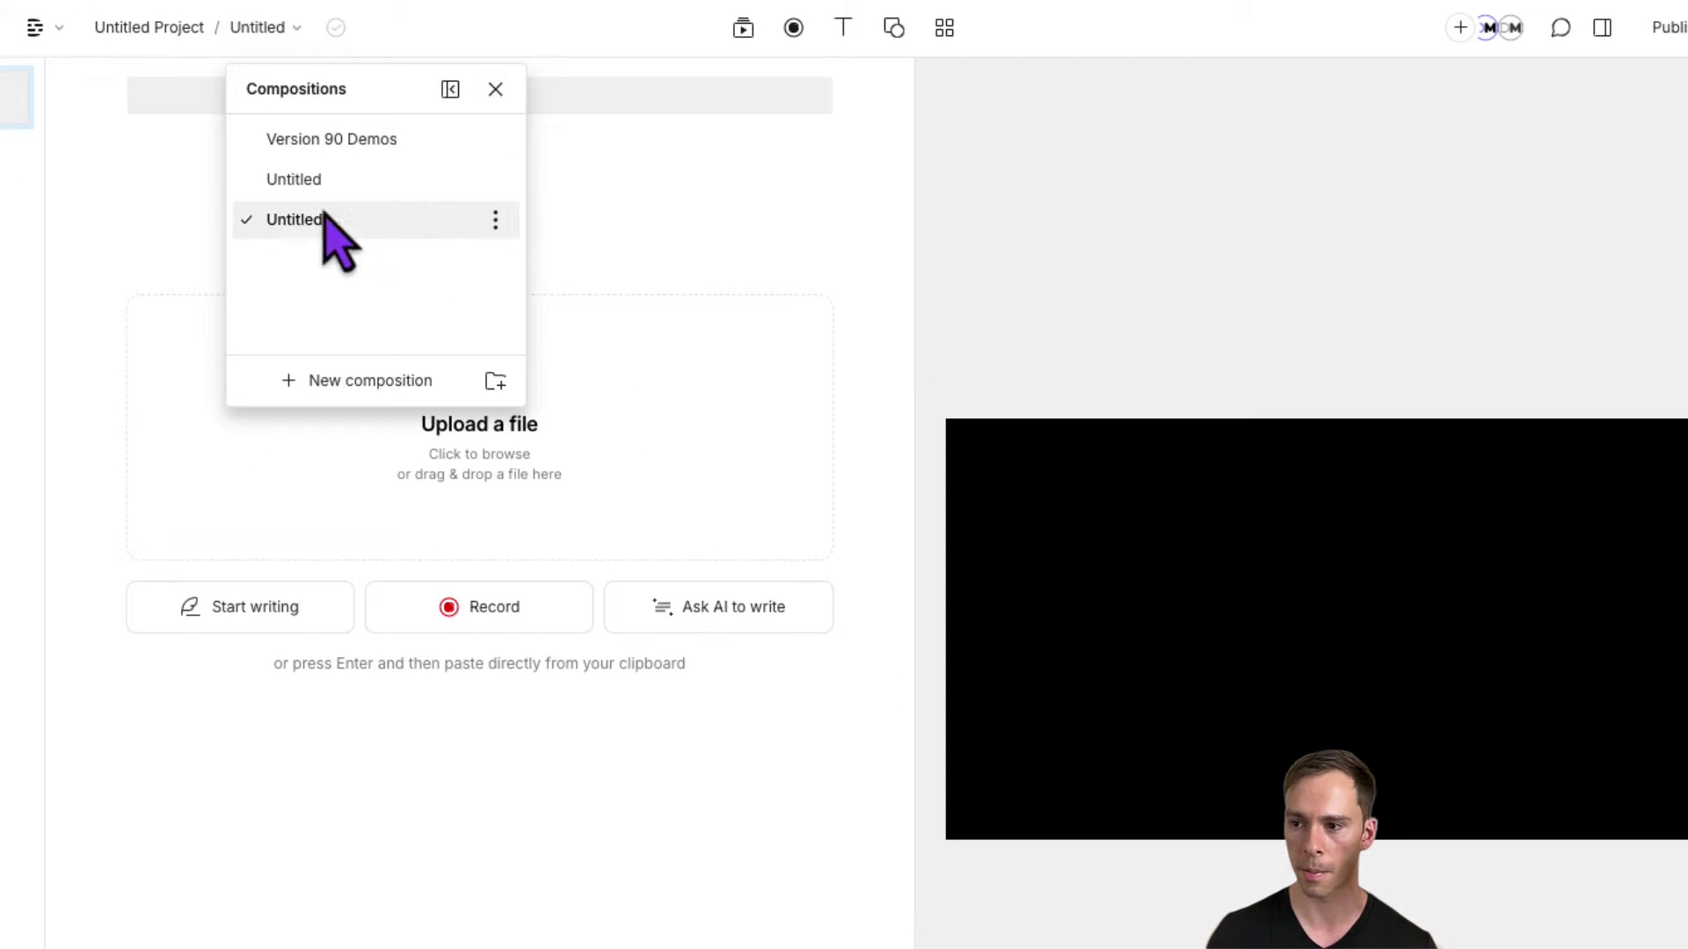
pyautogui.click(494, 222)
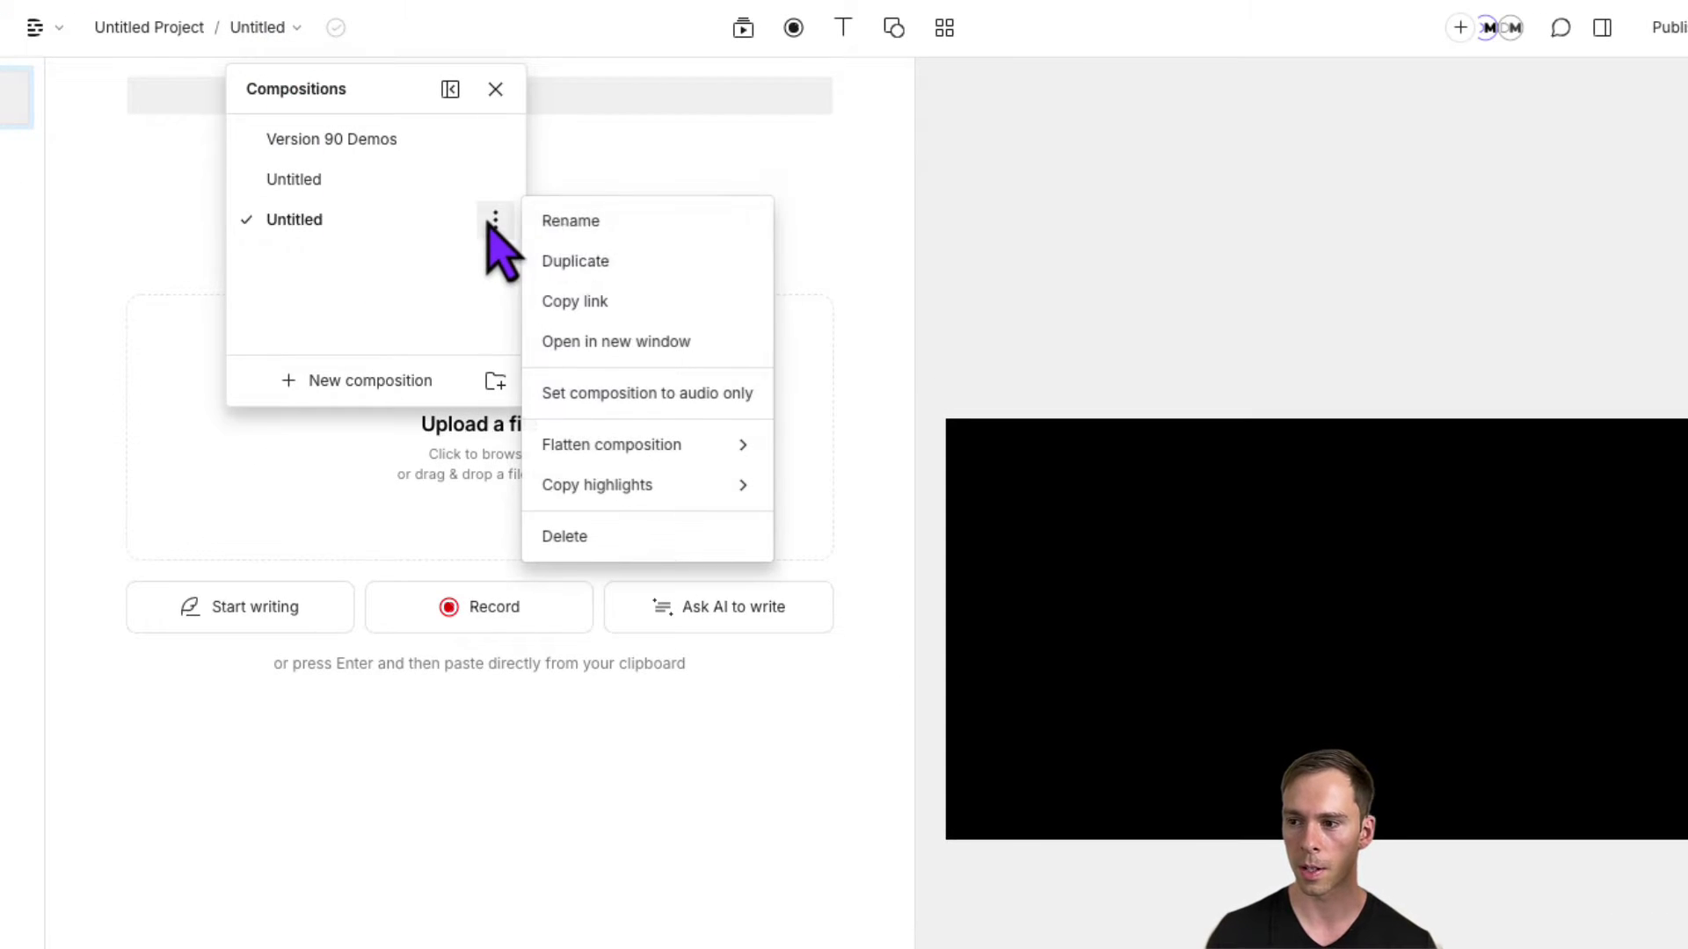
pyautogui.click(142, 190)
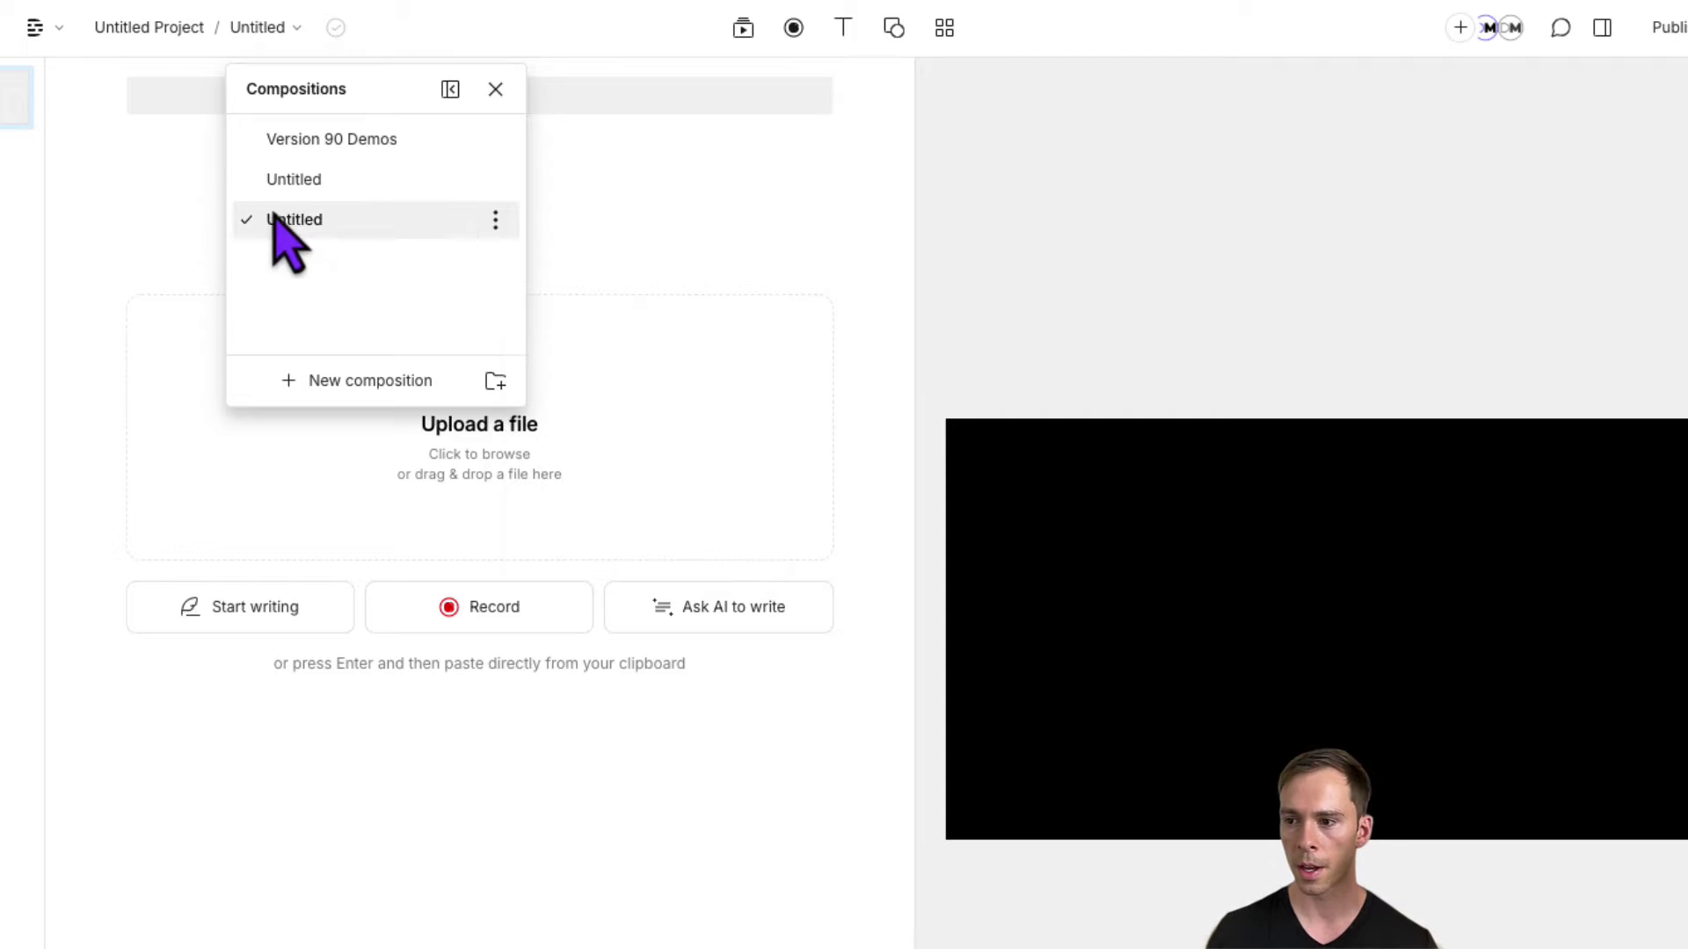
pyautogui.click(674, 190)
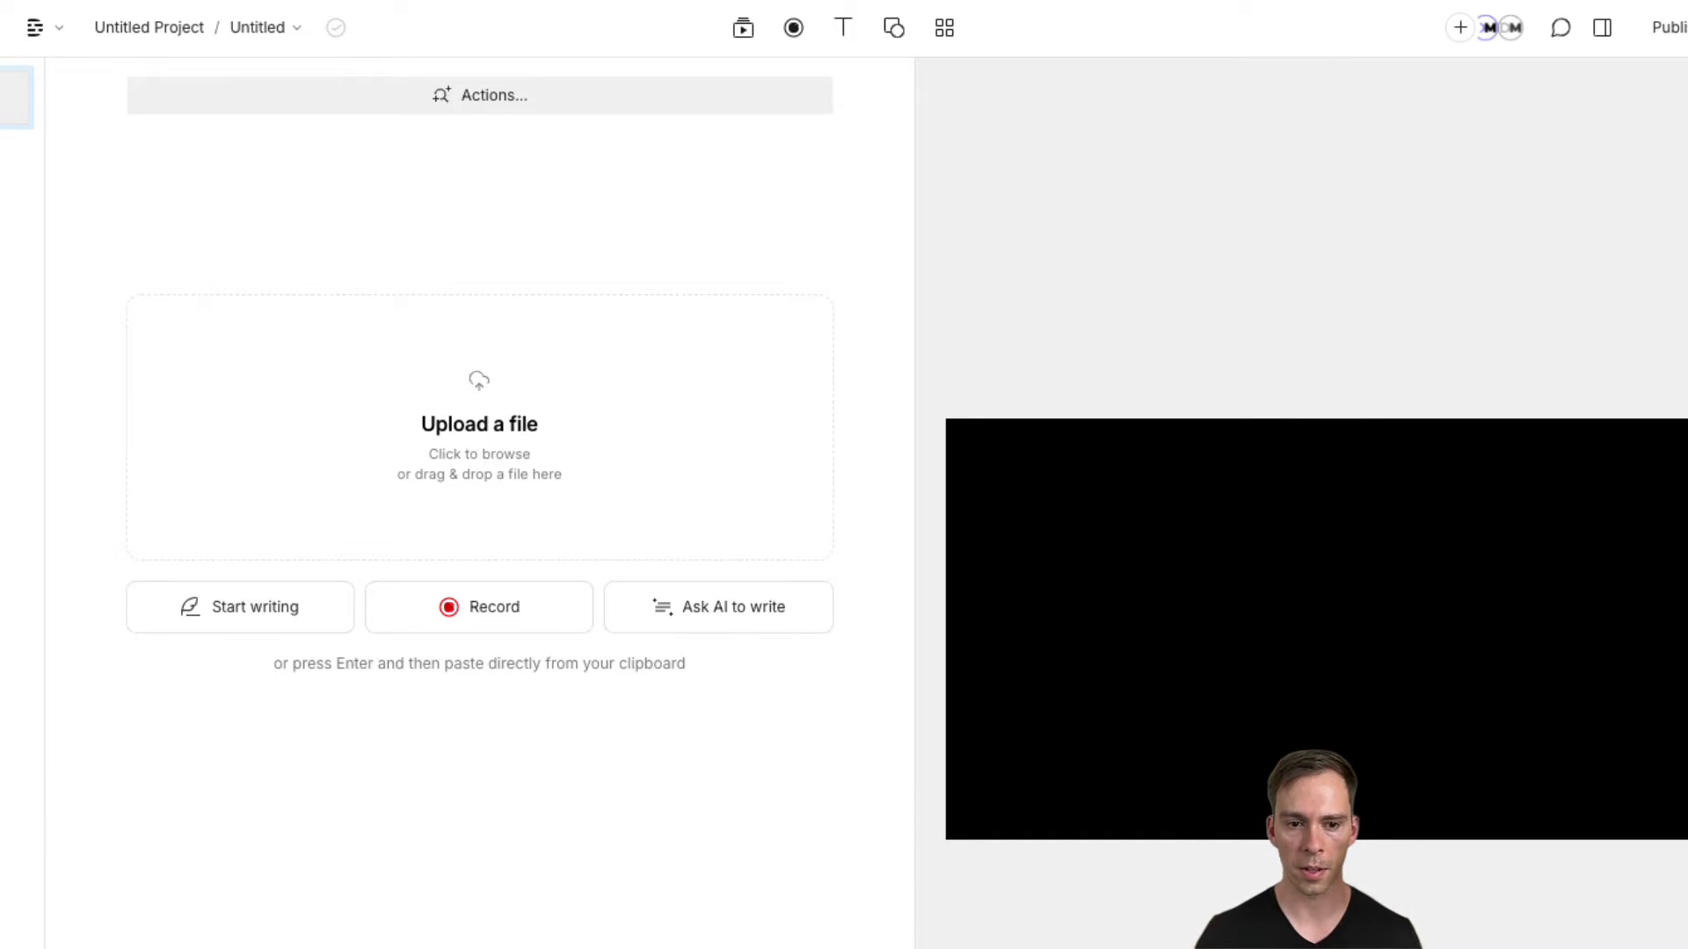
# Import Interview.mp3 into the empty composition so that it gets transcribed.
pyautogui.moveTo(475, 941); pyautogui.dragTo(413, 359)
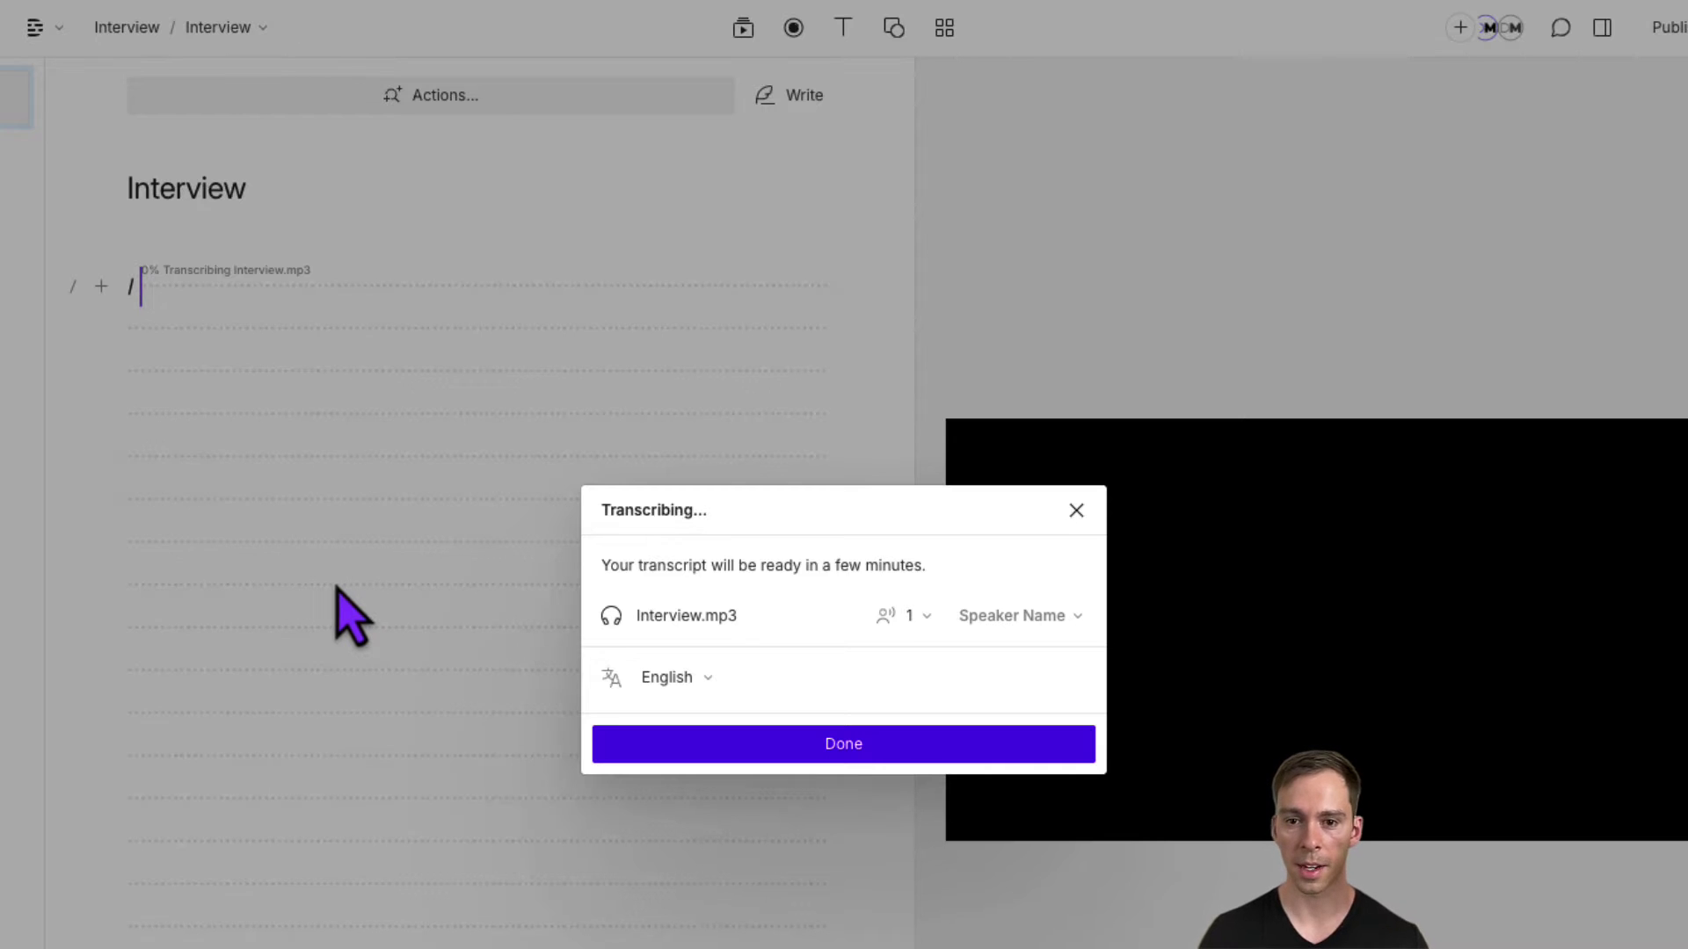
pyautogui.click(906, 620)
pyautogui.click(909, 620)
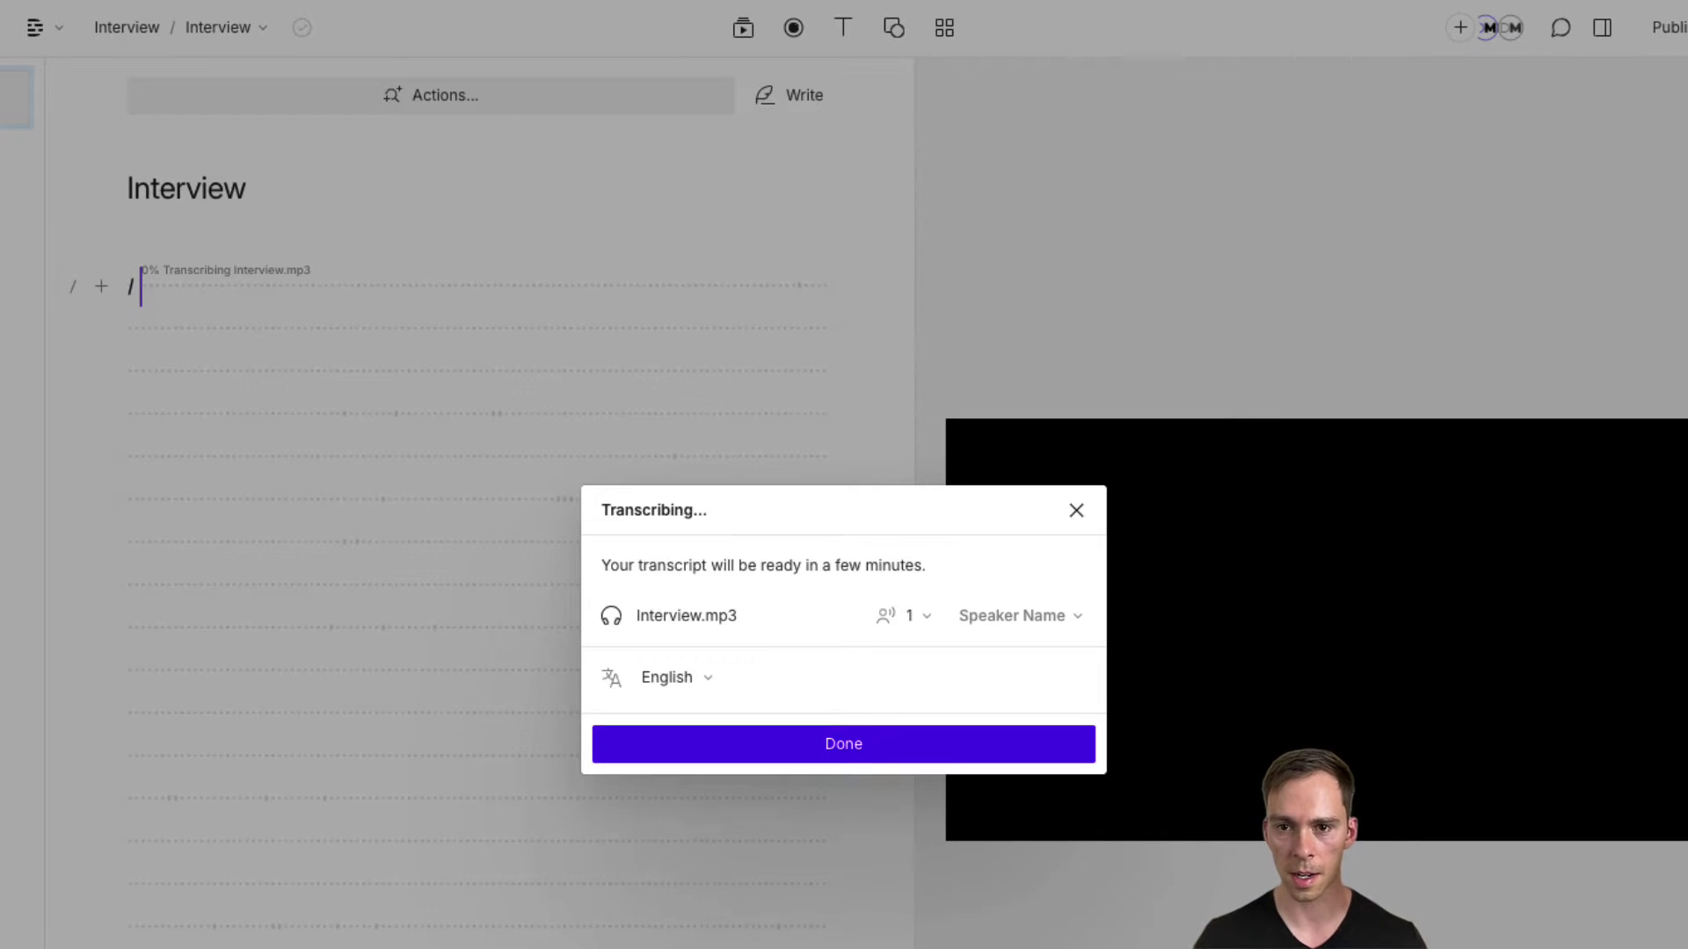
# Switch to the browser, read the changelog section on Automatic Speaker Detection, and return to Descript.
pyautogui.press('super+Tab')
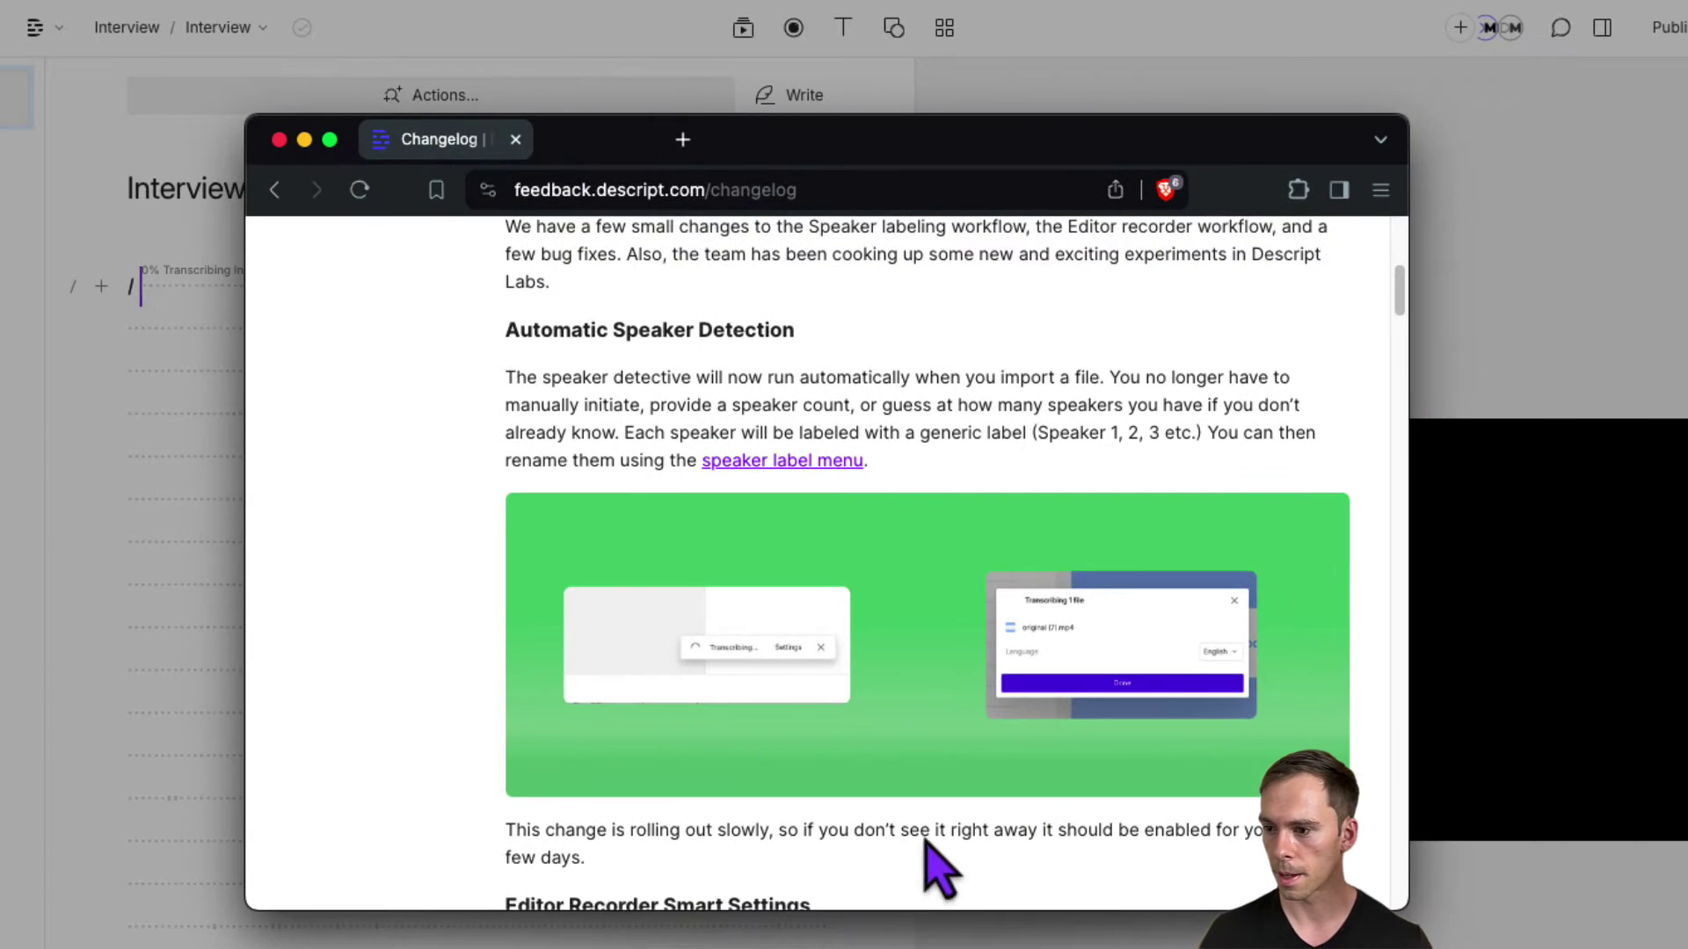
pyautogui.scroll(-1, 620, 852)
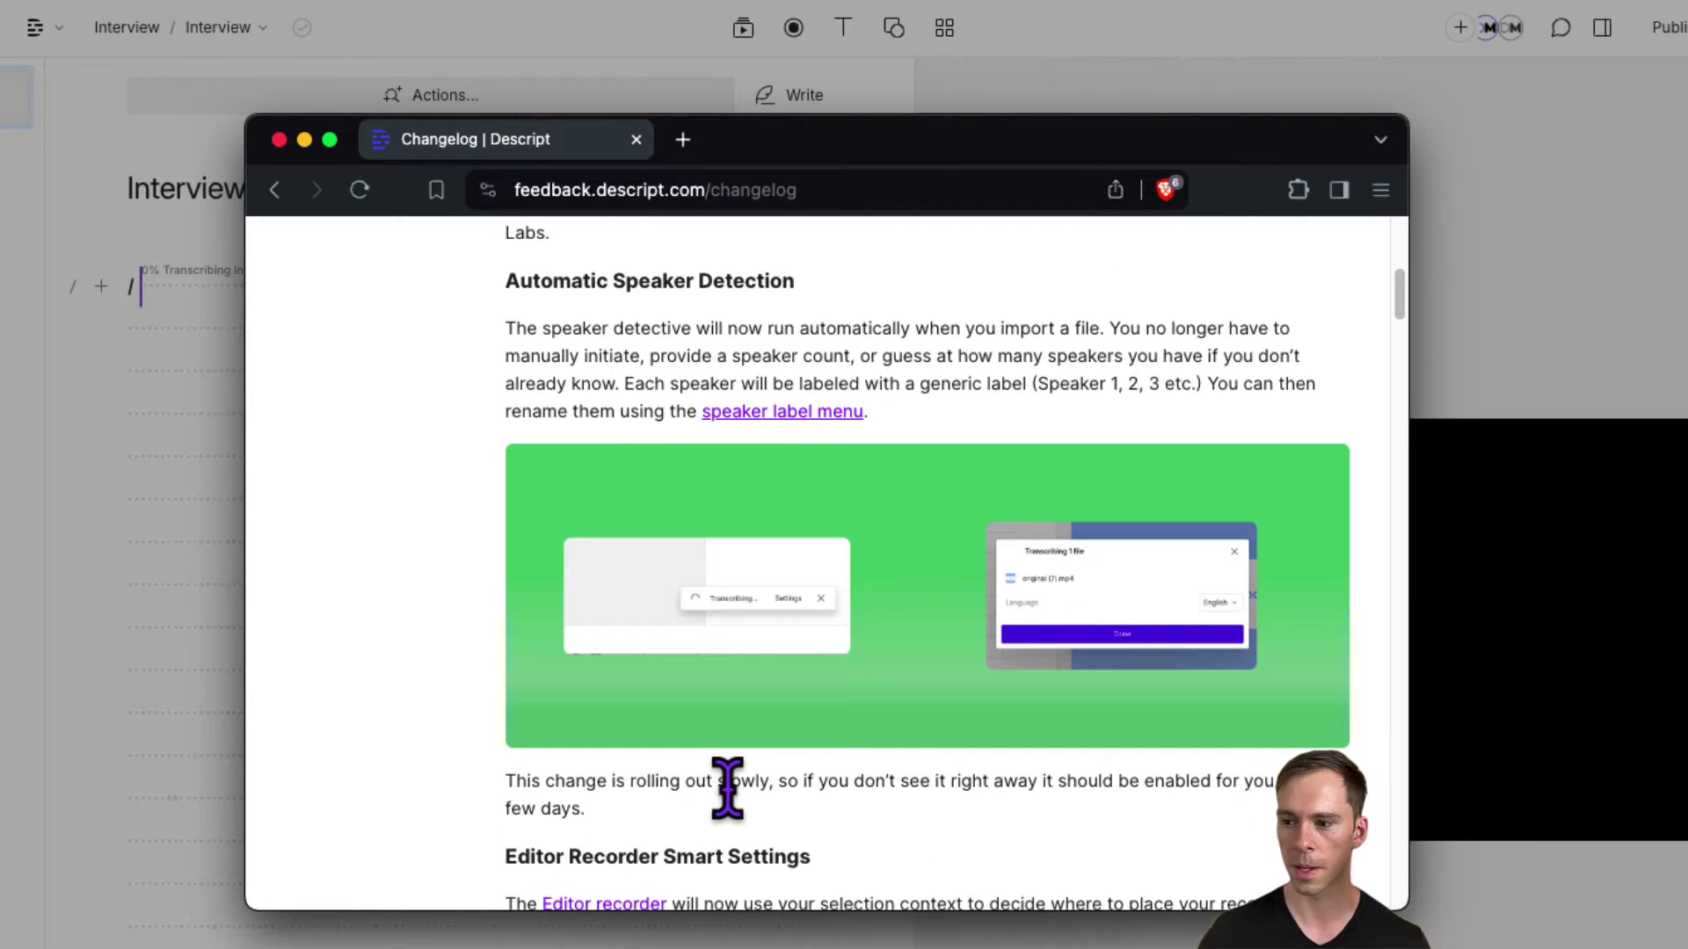
pyautogui.press('super+Tab')
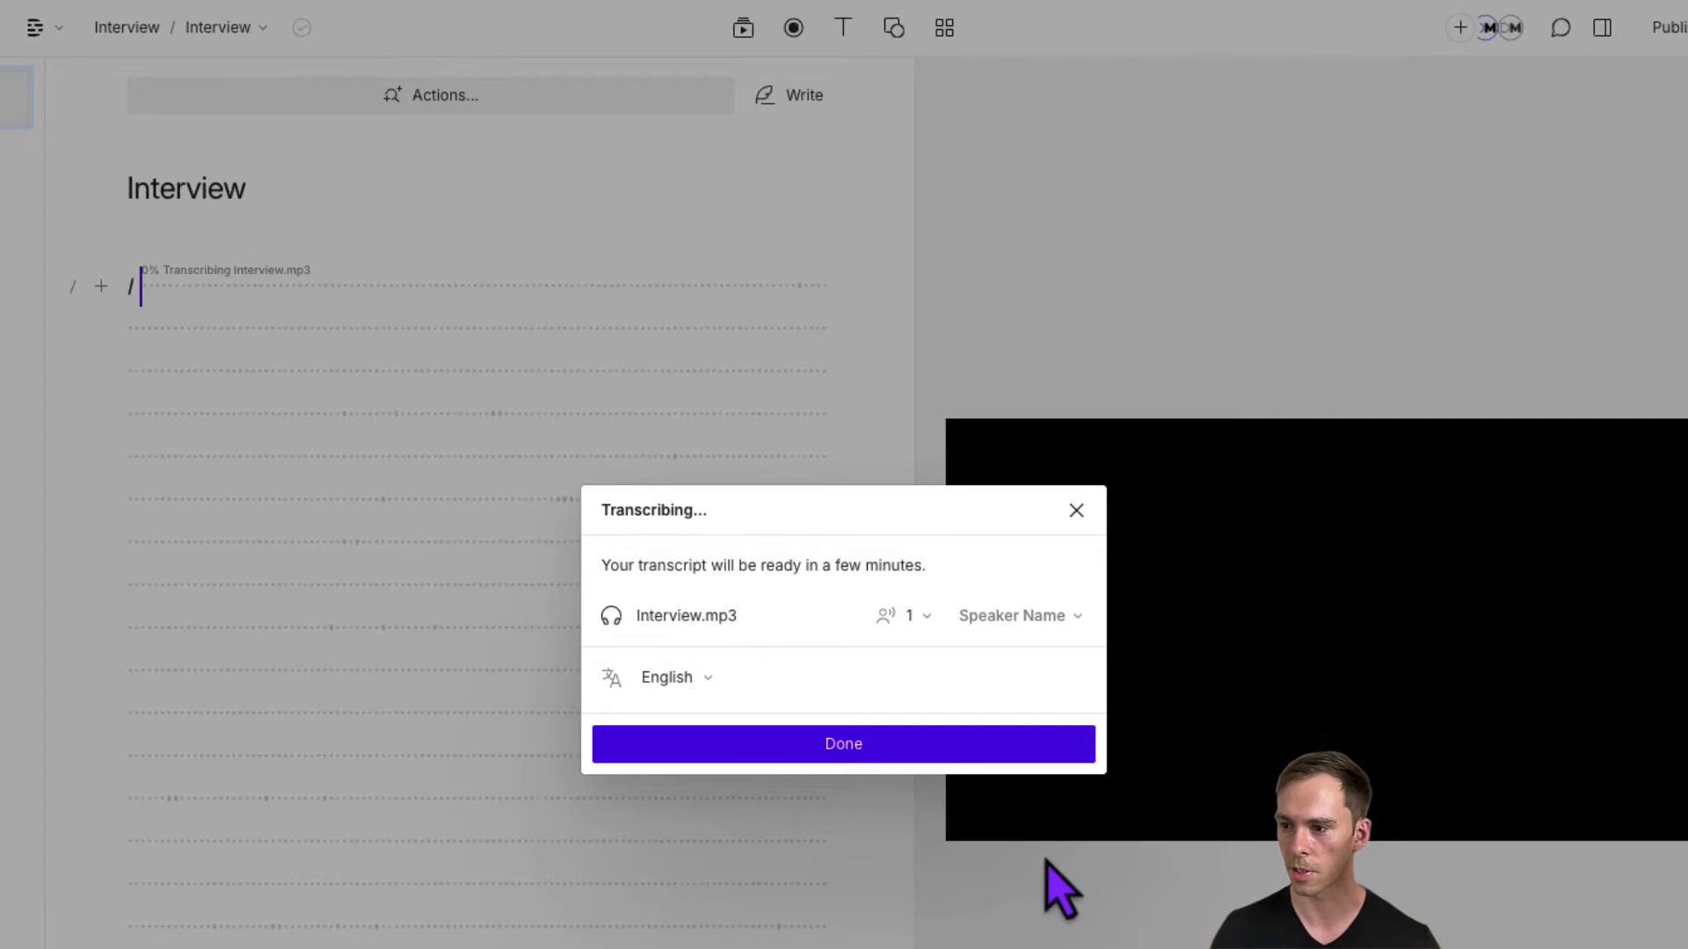
# Review the speaker count and speaker name choices for Interview.mp3, and accept the transcription settings with 1 speaker and English.
pyautogui.click(905, 616)
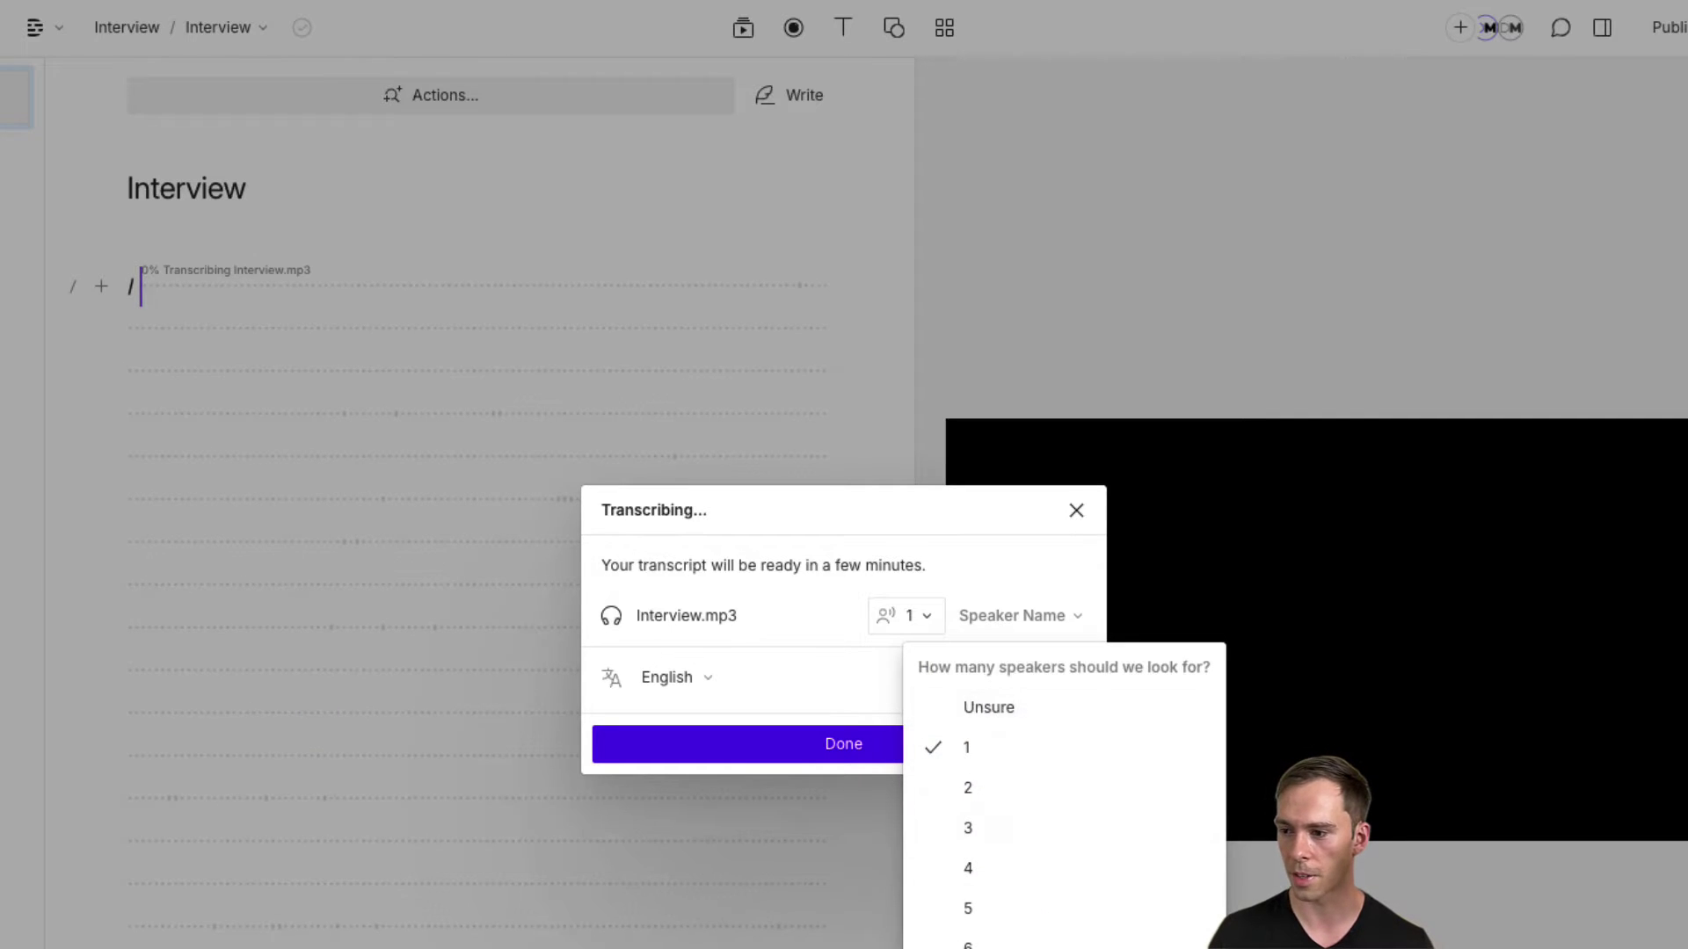
pyautogui.click(942, 611)
pyautogui.click(1011, 617)
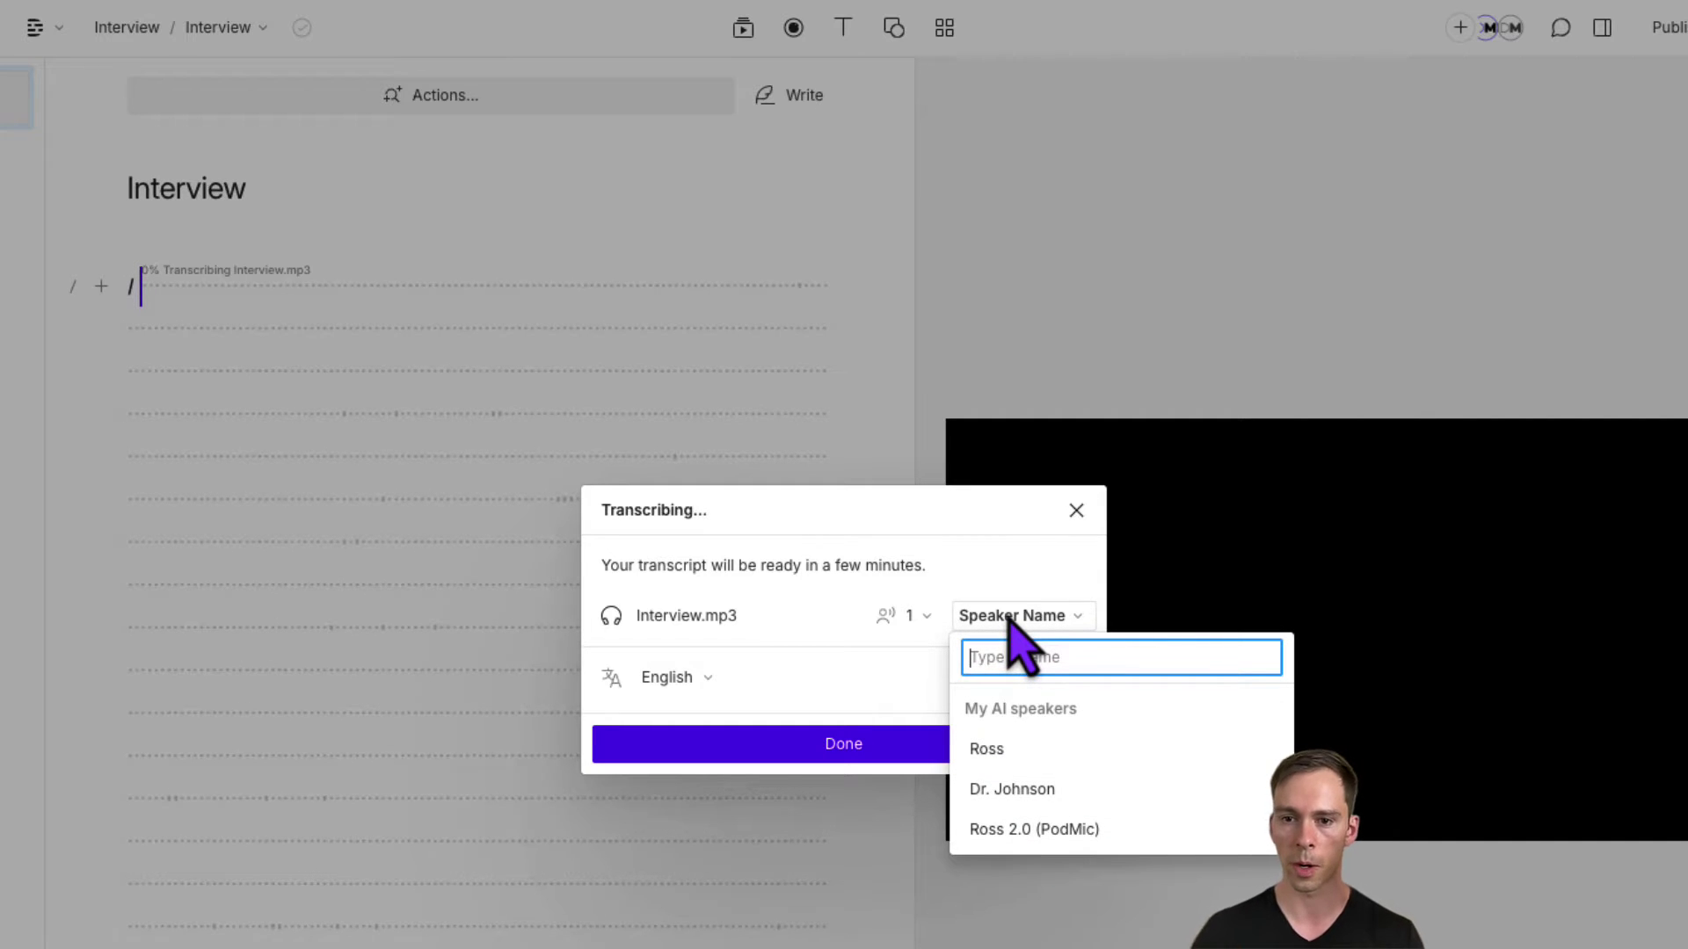
pyautogui.click(990, 543)
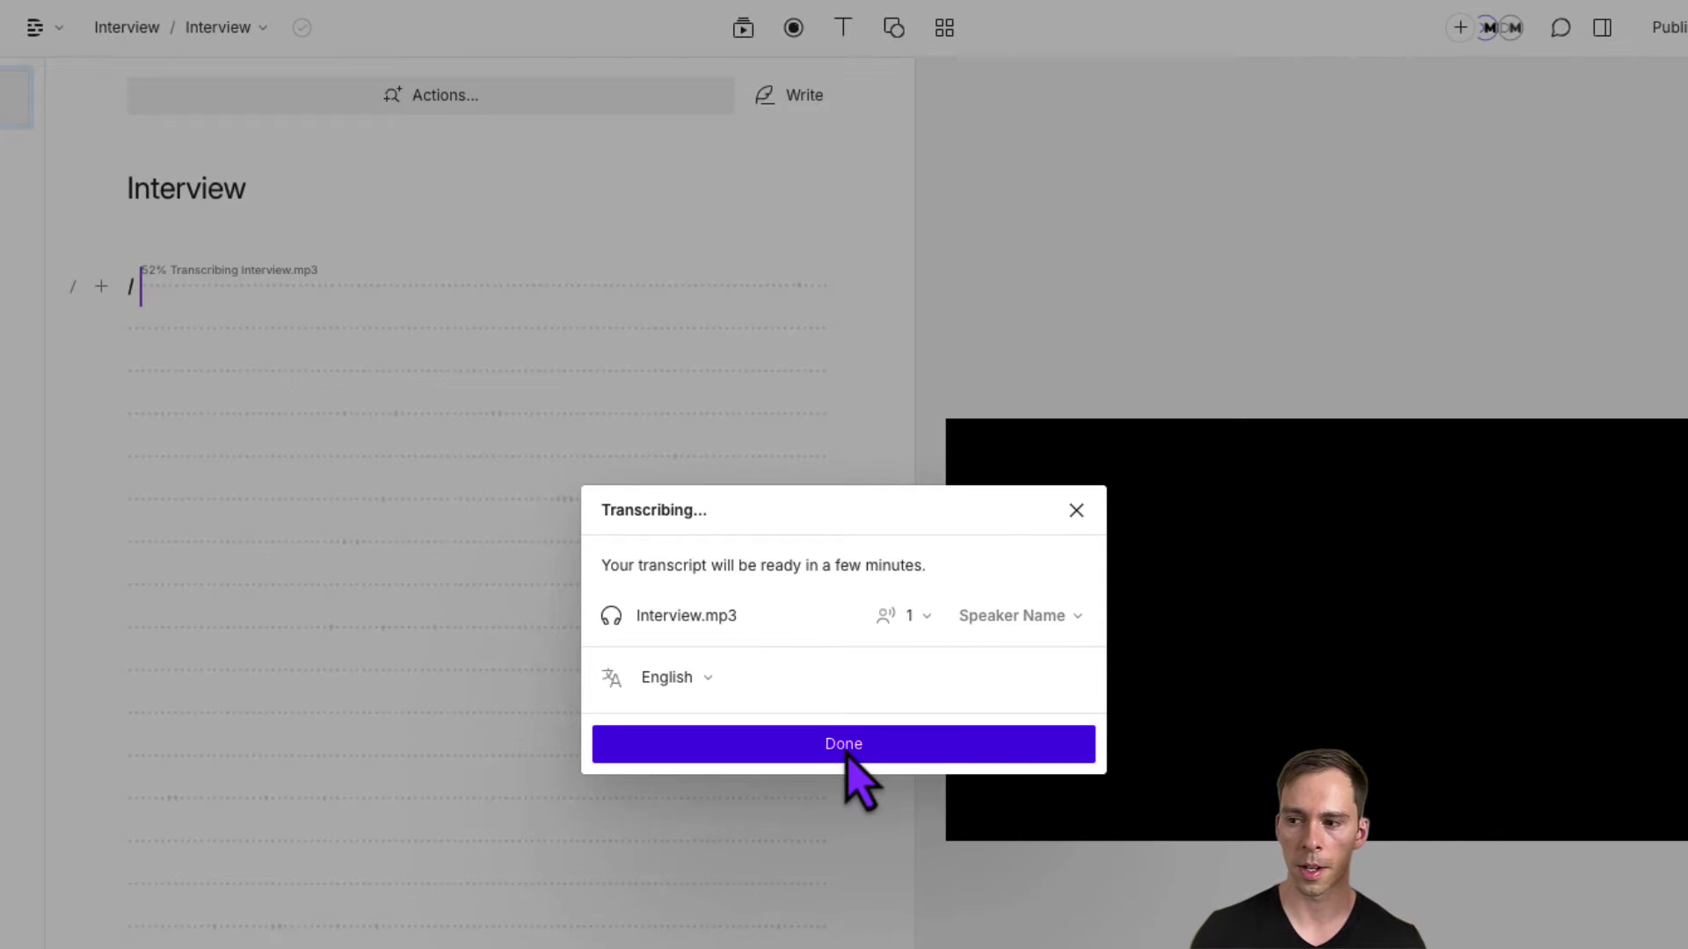
pyautogui.click(785, 752)
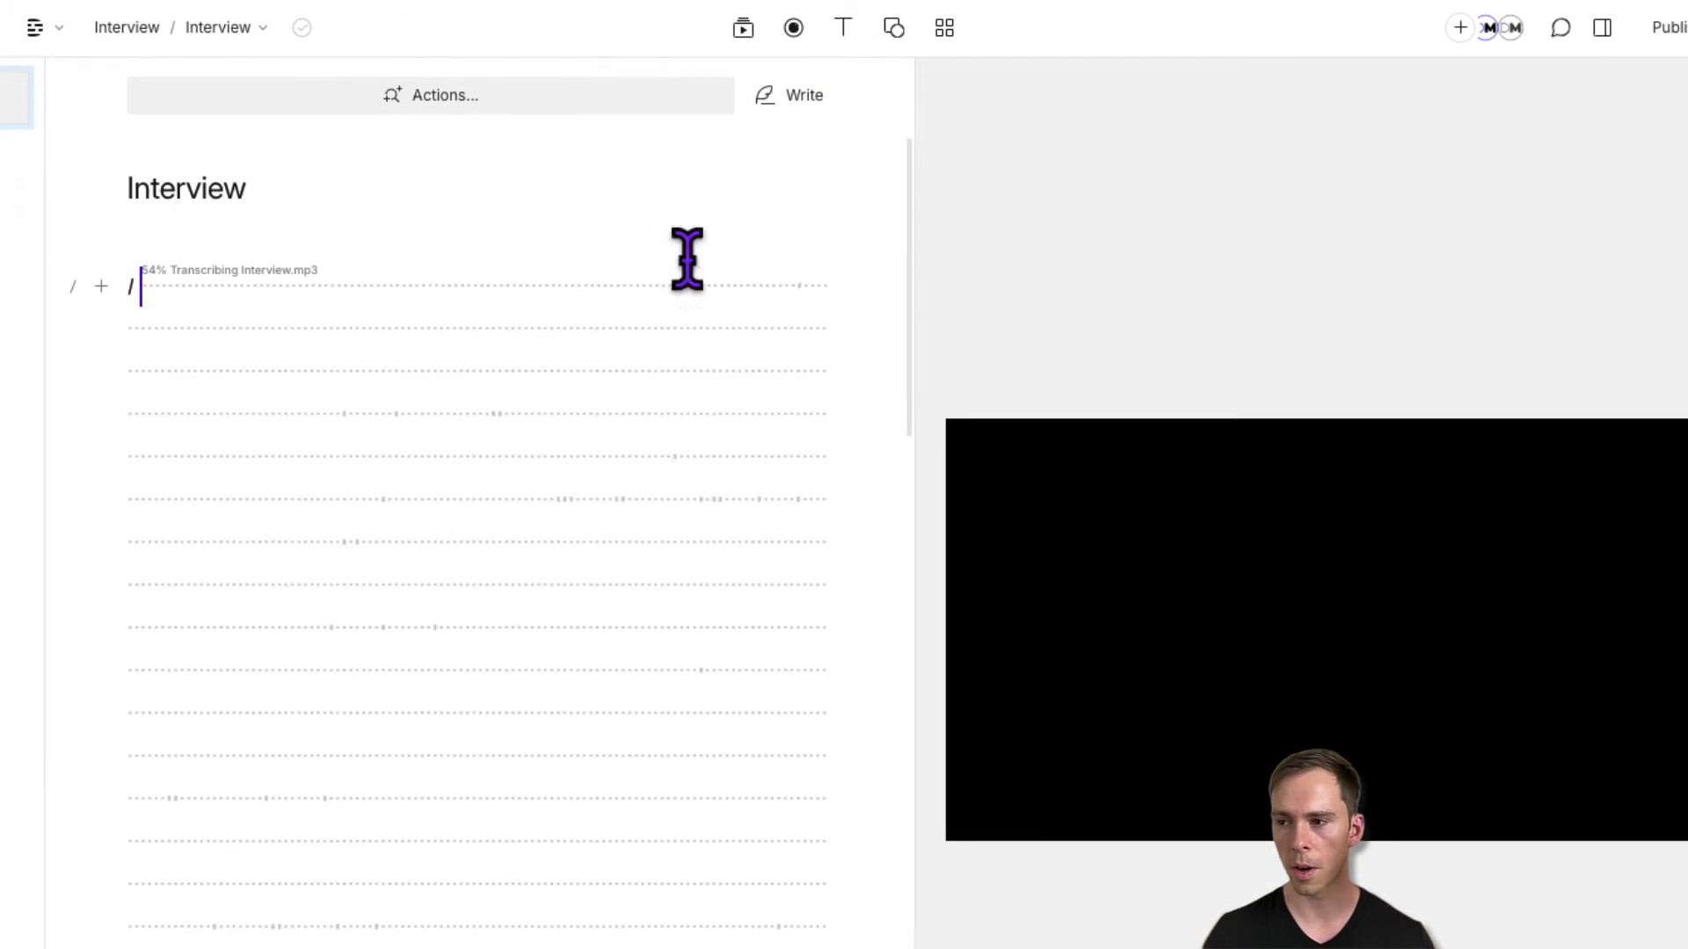
# Record a short audio-only take at the very start of the Interview script, using computer audio and the RØDE Connect input.
pyautogui.click(802, 35)
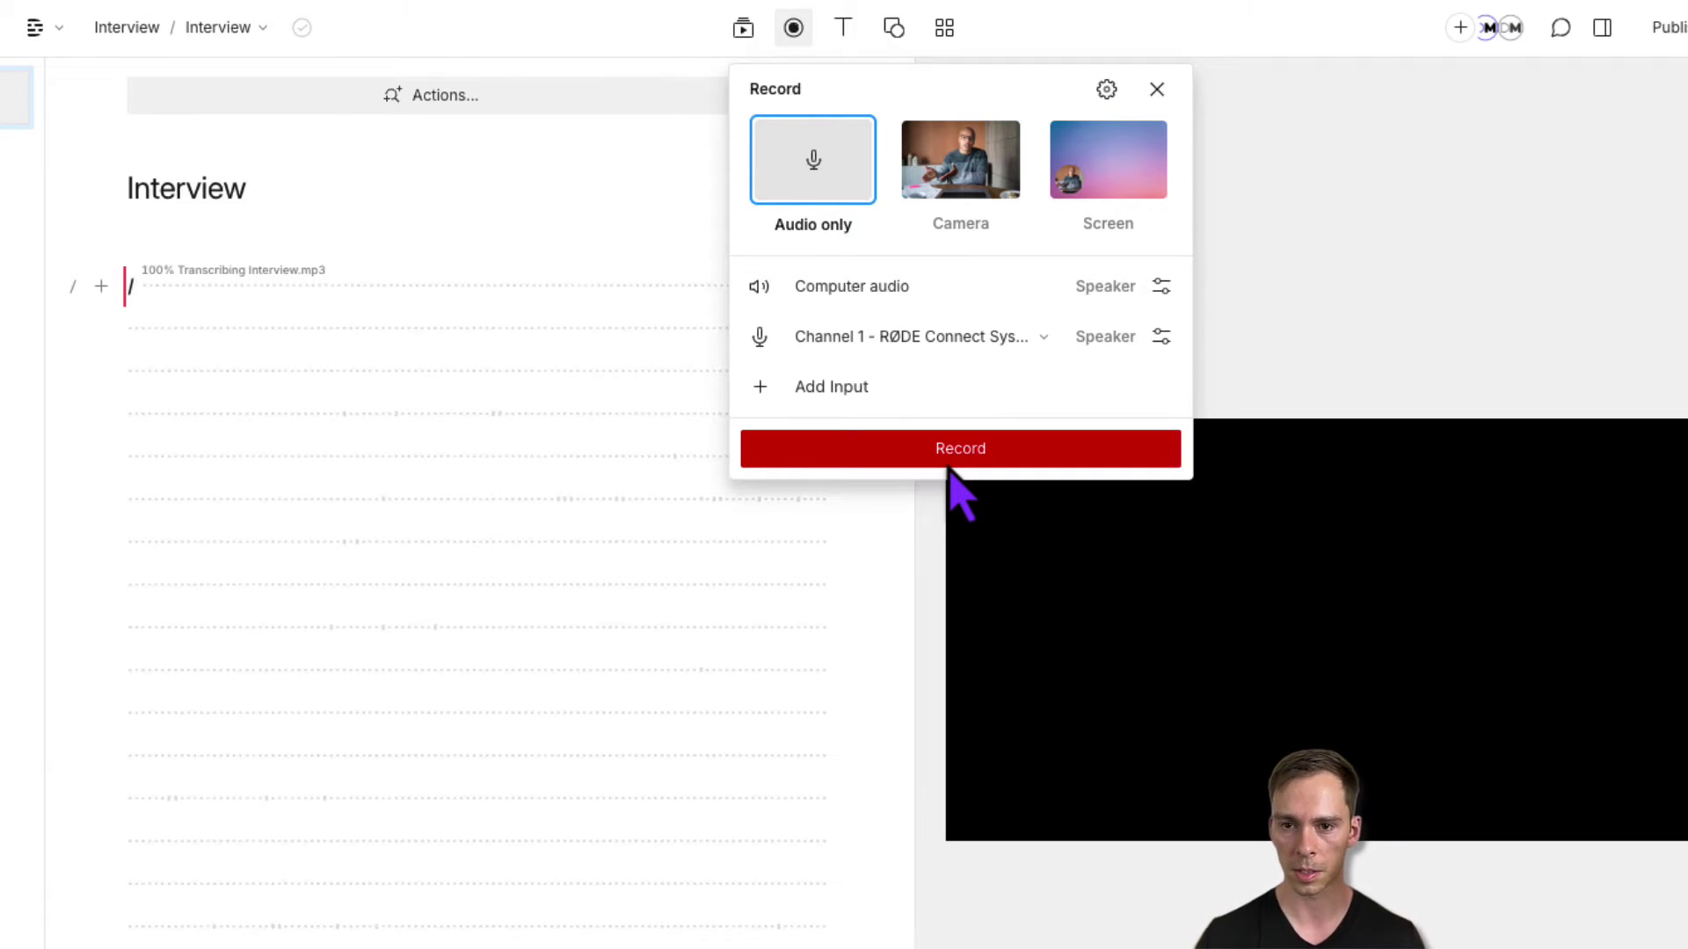
pyautogui.click(901, 457)
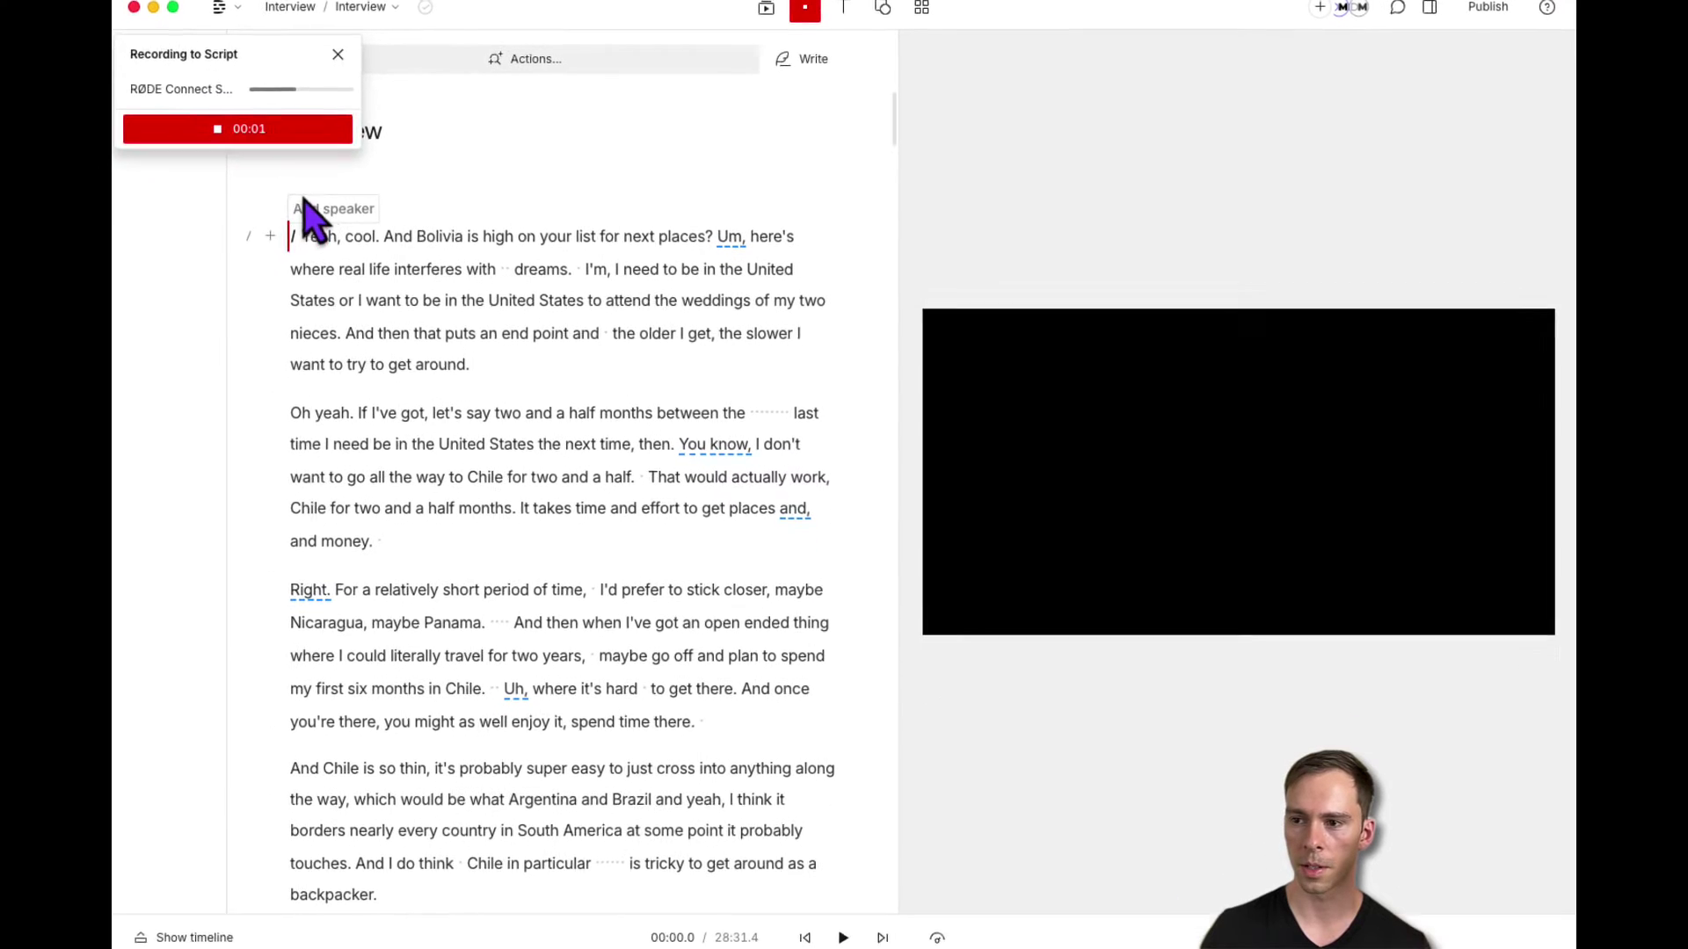
pyautogui.click(230, 129)
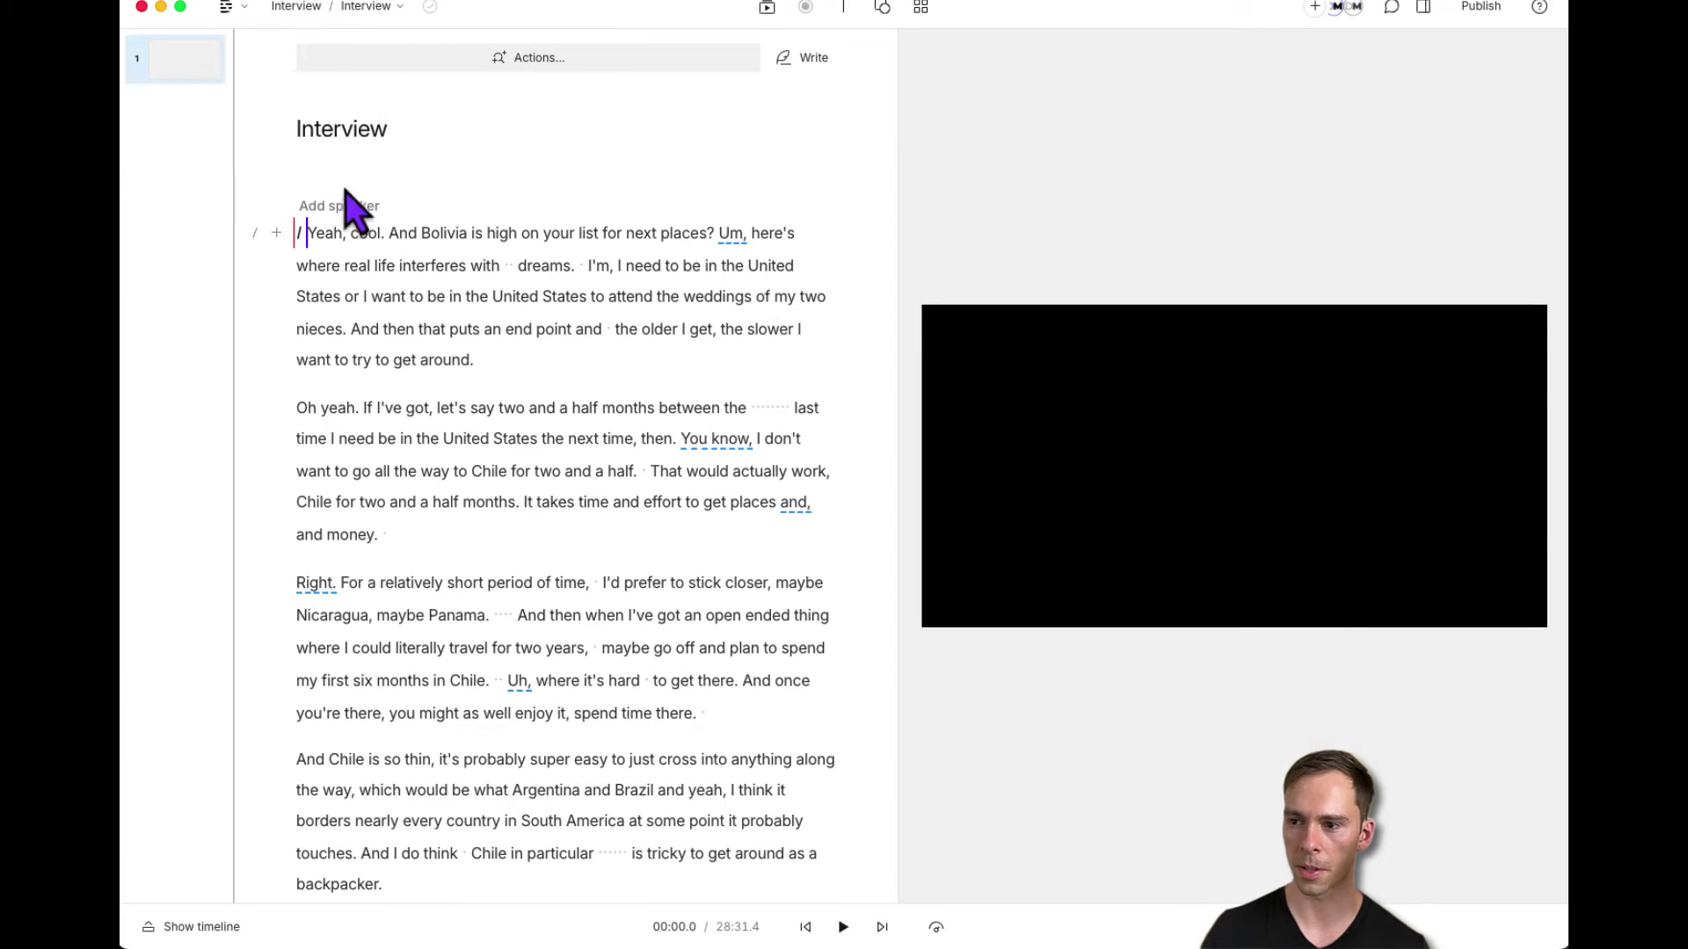
# Show the timeline and replace the passage from "United States to attend the weddings" through "puts an end point and the" with a new audio recording.
pyautogui.click(221, 927)
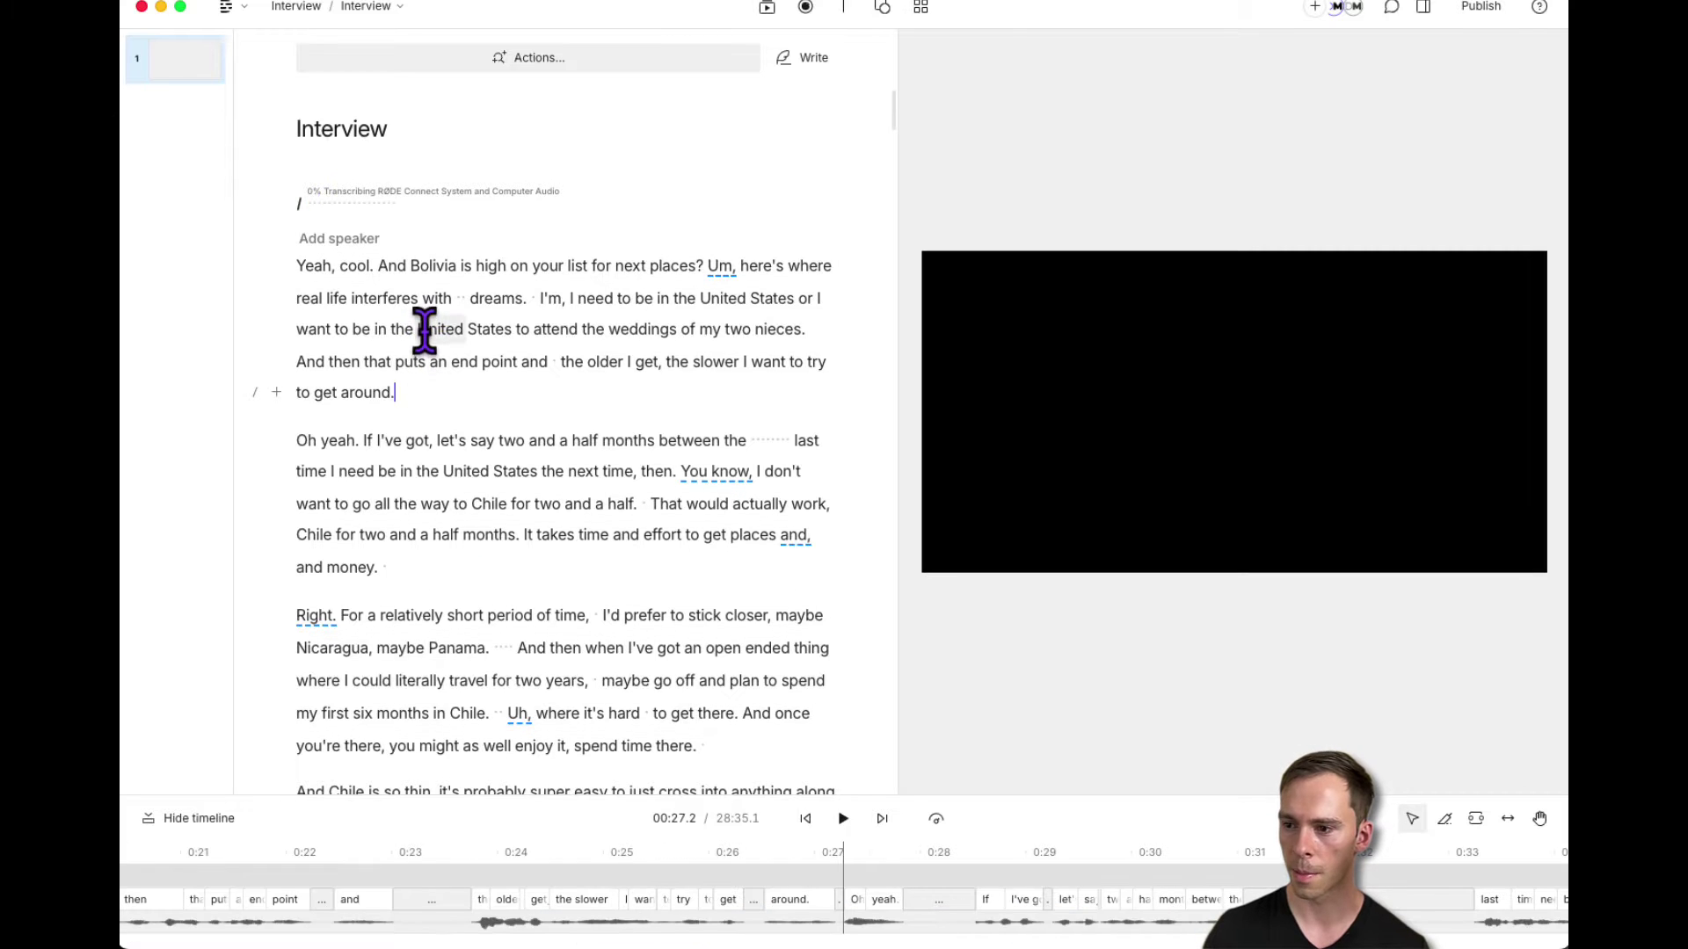
pyautogui.moveTo(420, 330); pyautogui.dragTo(583, 361)
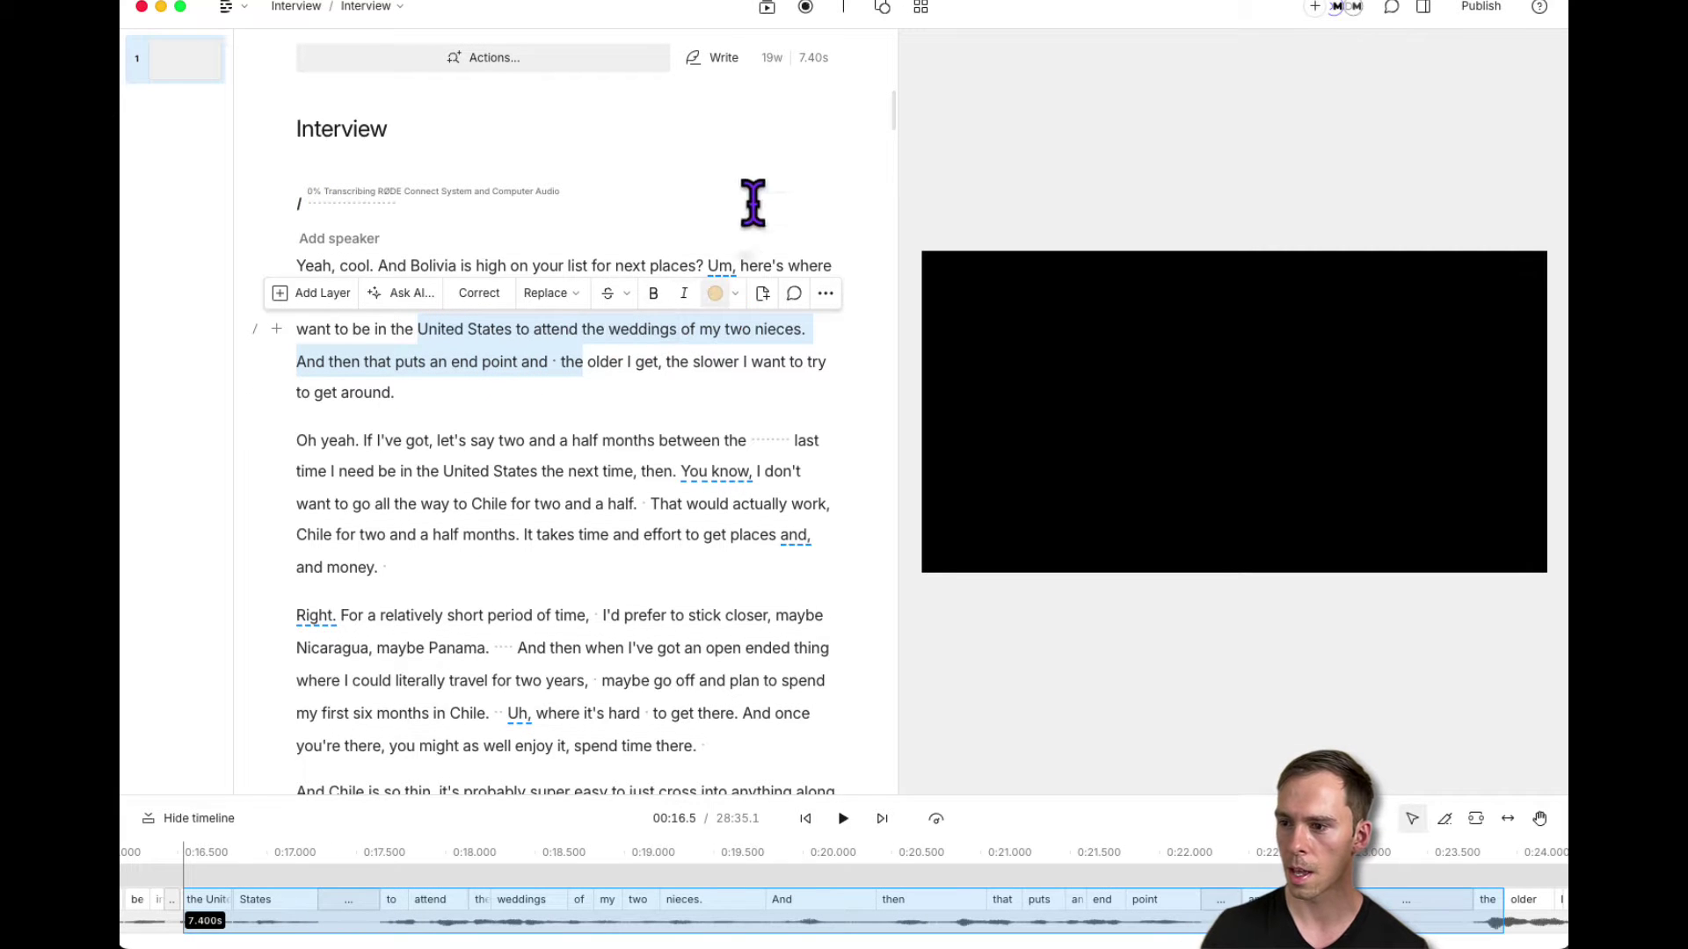
pyautogui.click(806, 7)
pyautogui.click(864, 332)
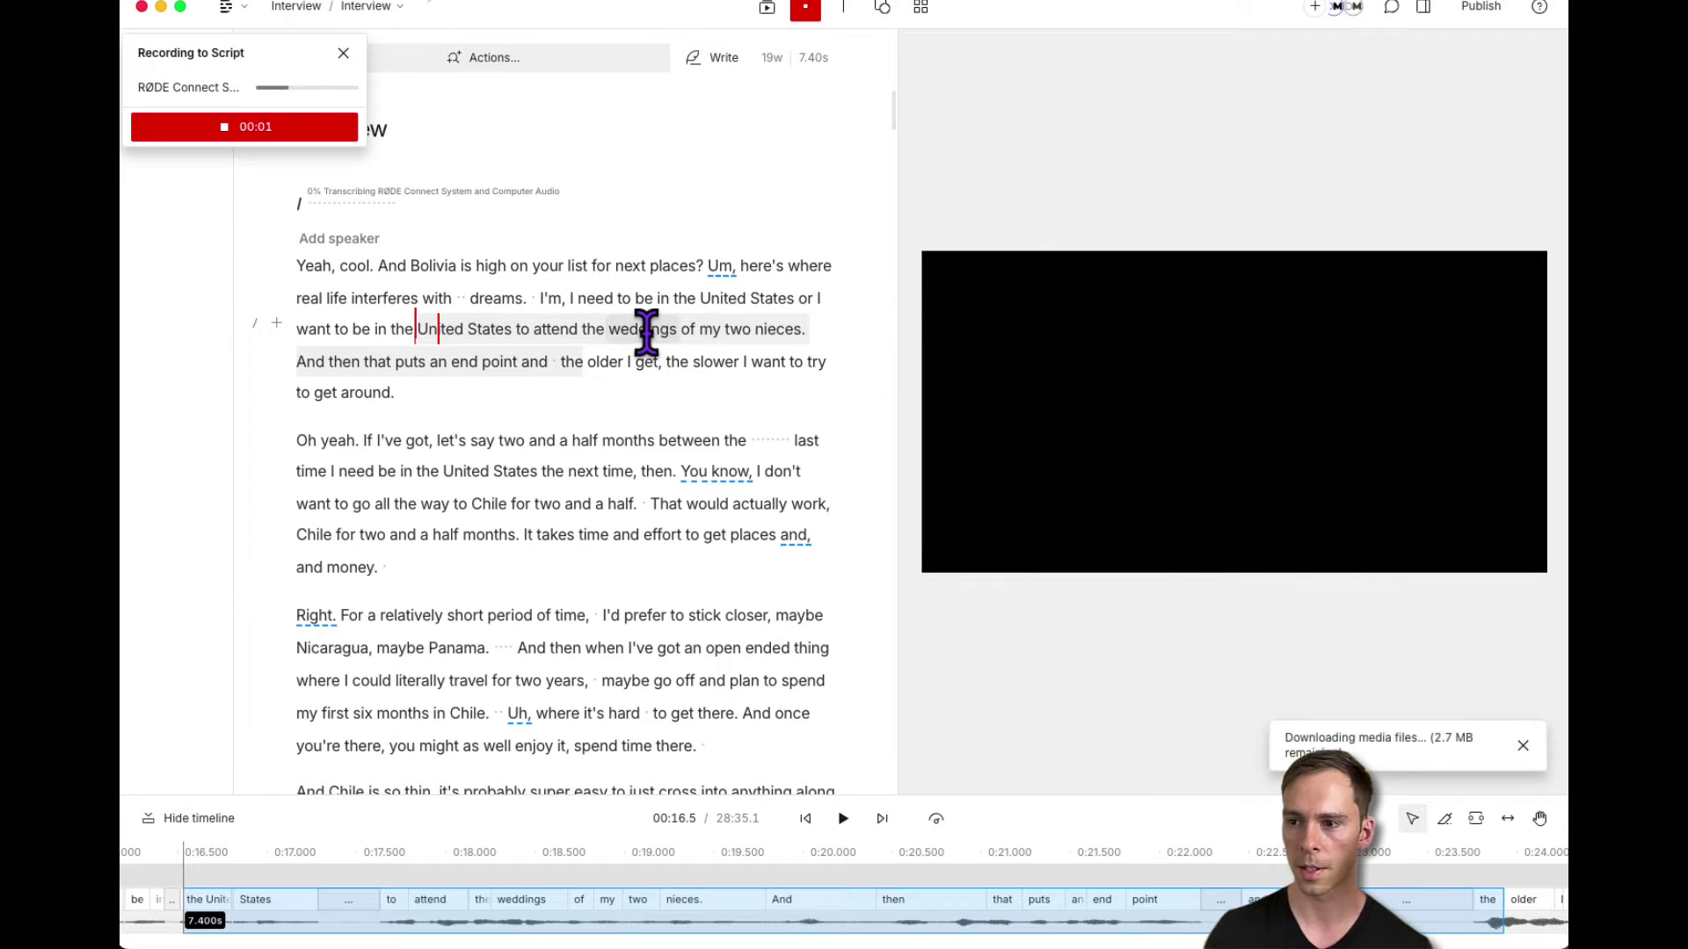
pyautogui.click(237, 130)
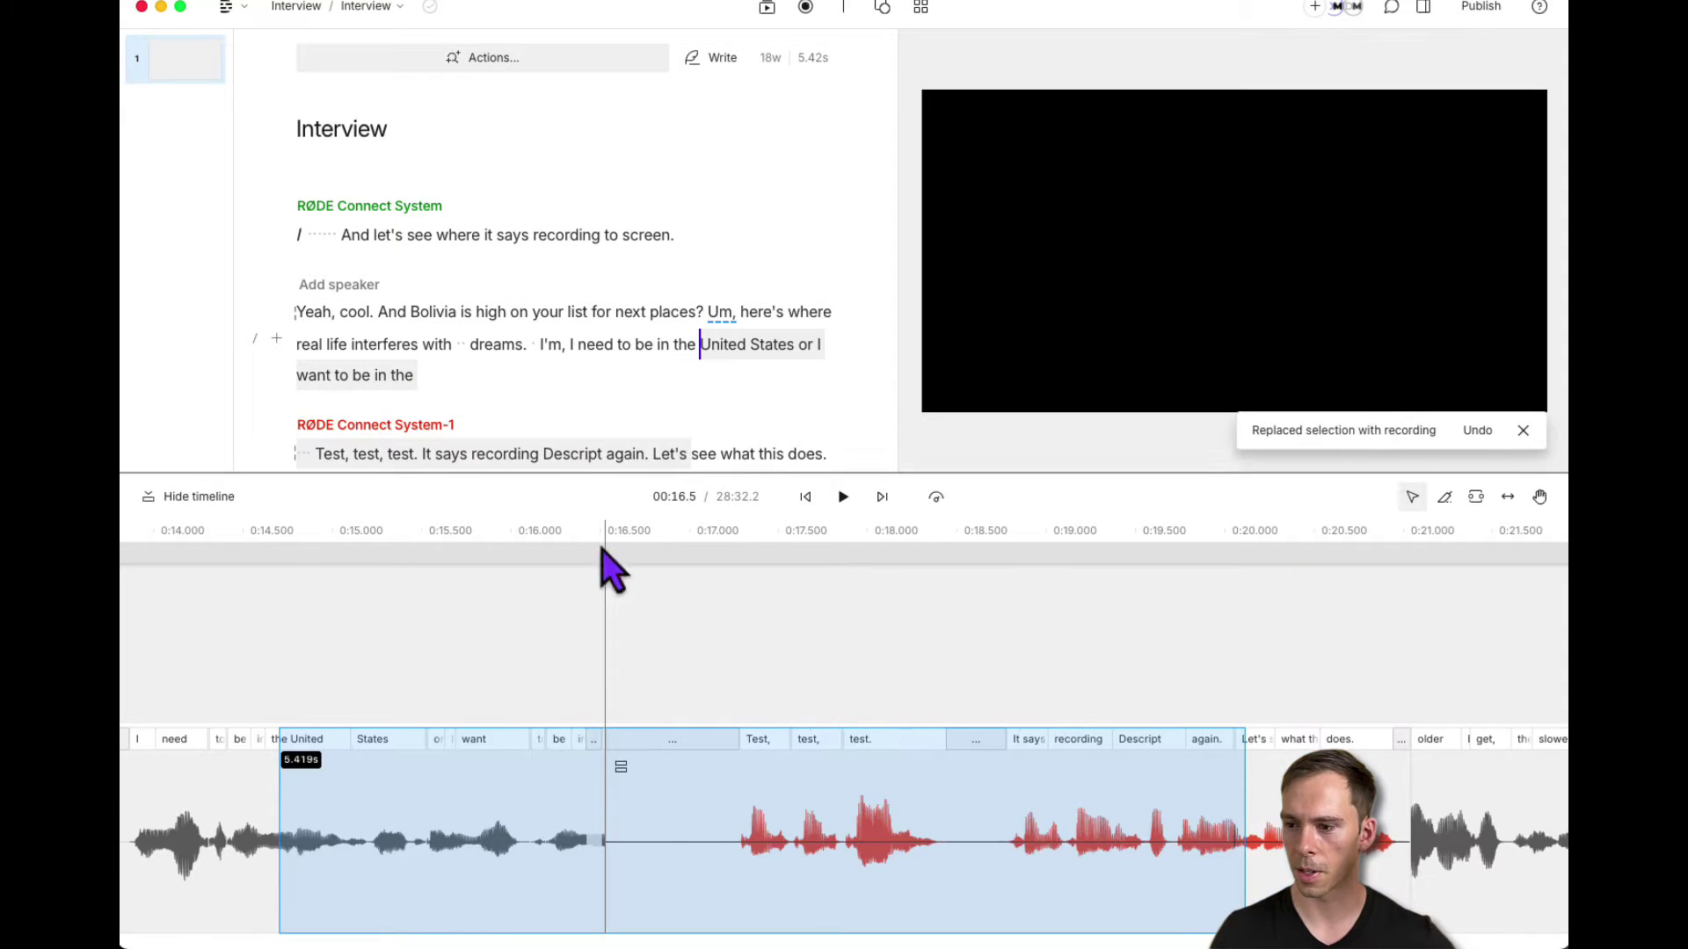
# Examine how the replacement recording sits on the timeline between the surrounding interview clips.
pyautogui.click(689, 686)
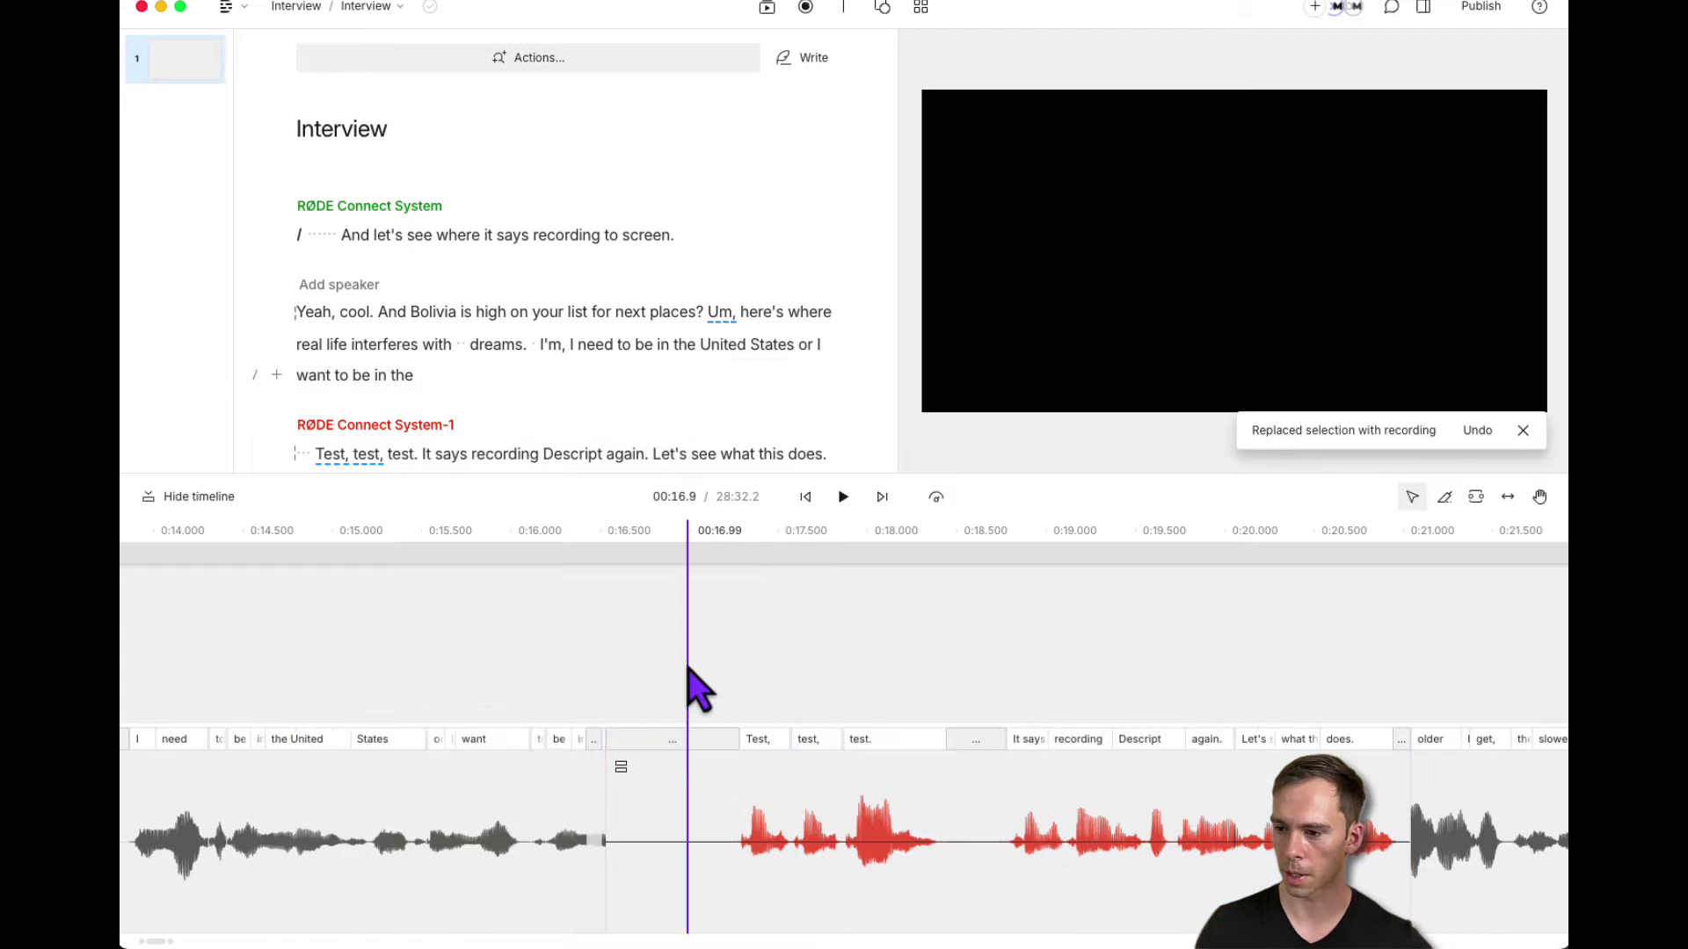
pyautogui.click(705, 840)
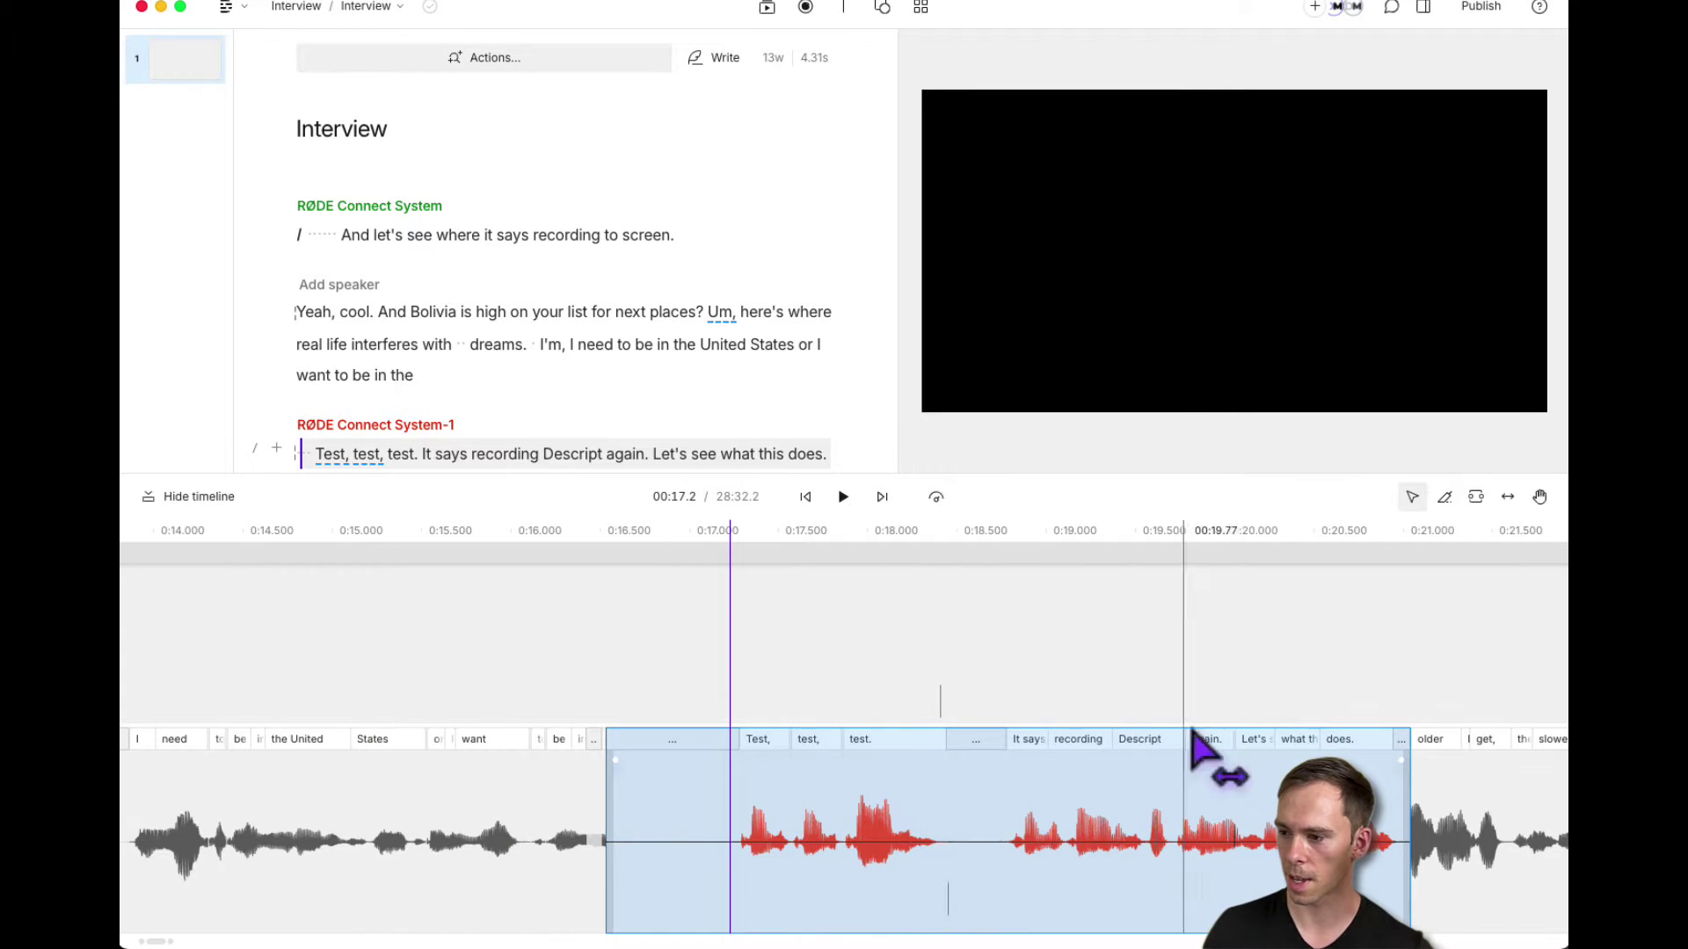
pyautogui.click(643, 663)
pyautogui.click(597, 661)
pyautogui.click(431, 675)
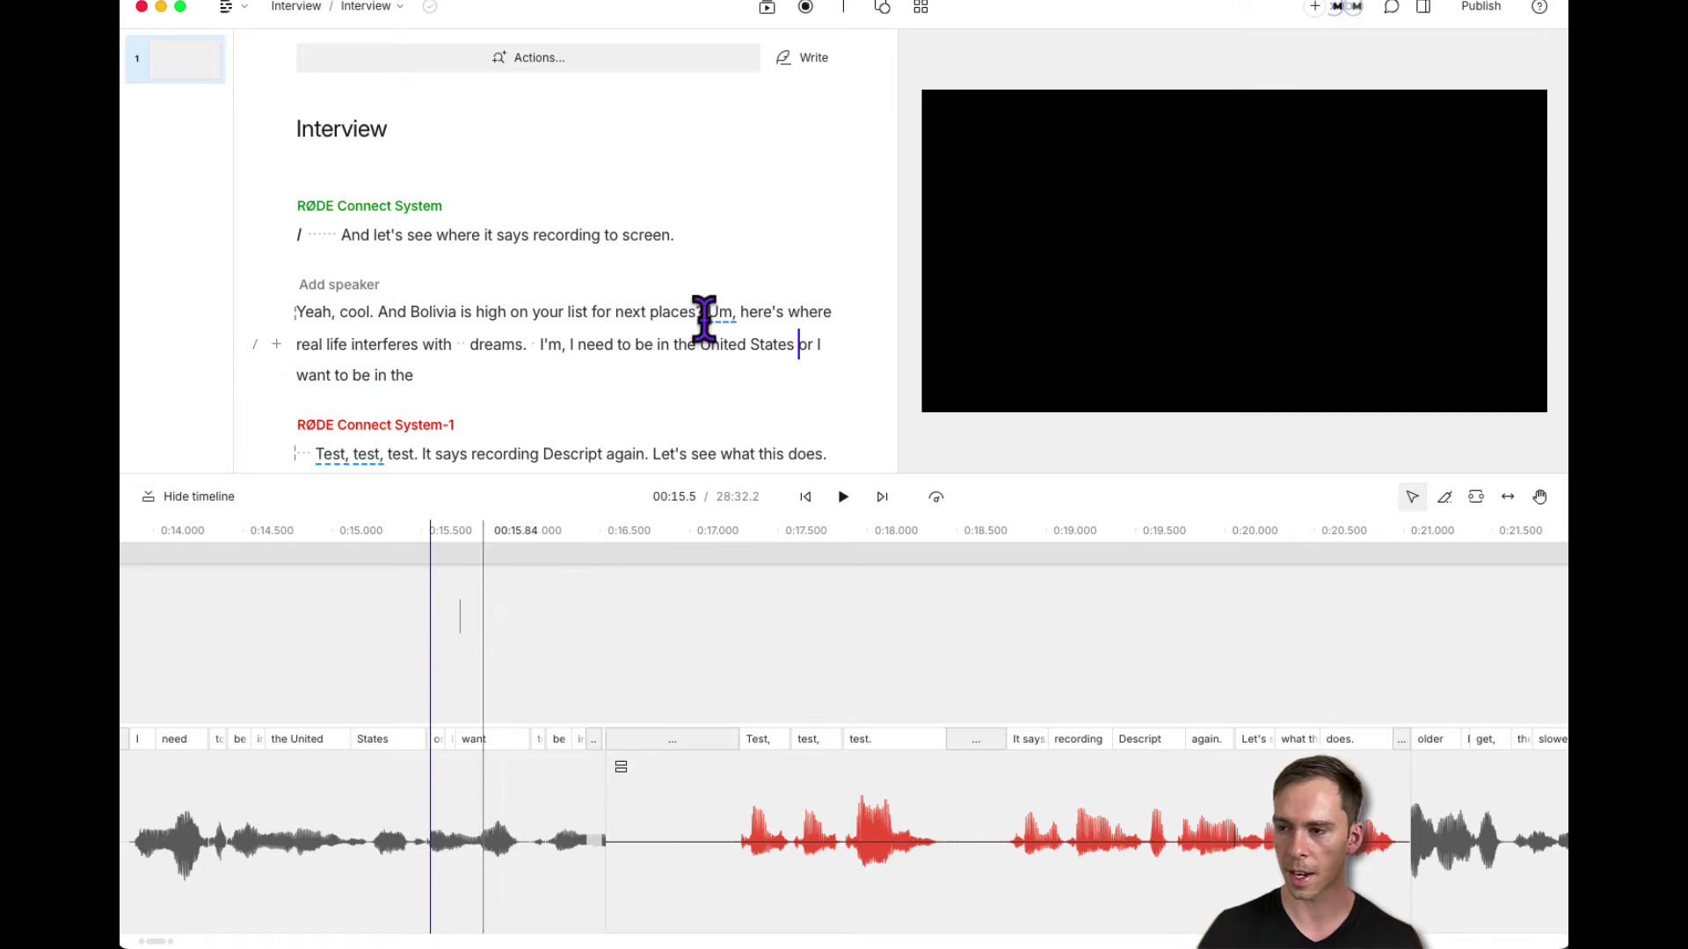
# Record a short audio-only take at about 14.6 s, between "I need to be in" and "the United States" in the script.
pyautogui.click(805, 11)
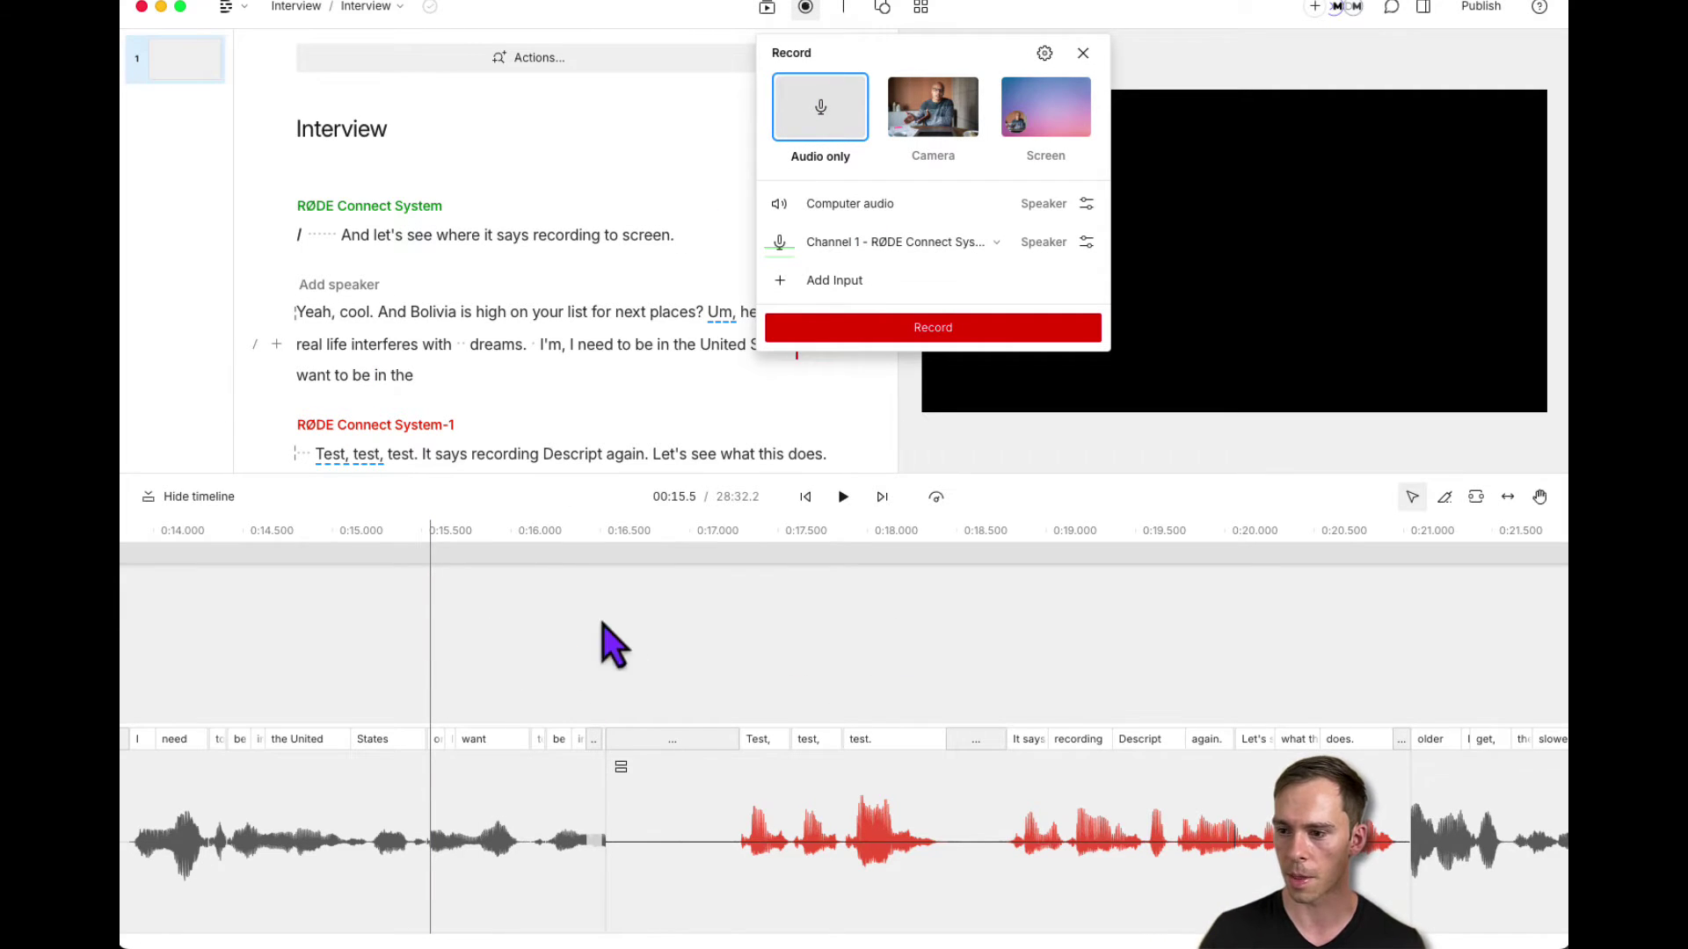
pyautogui.click(1083, 53)
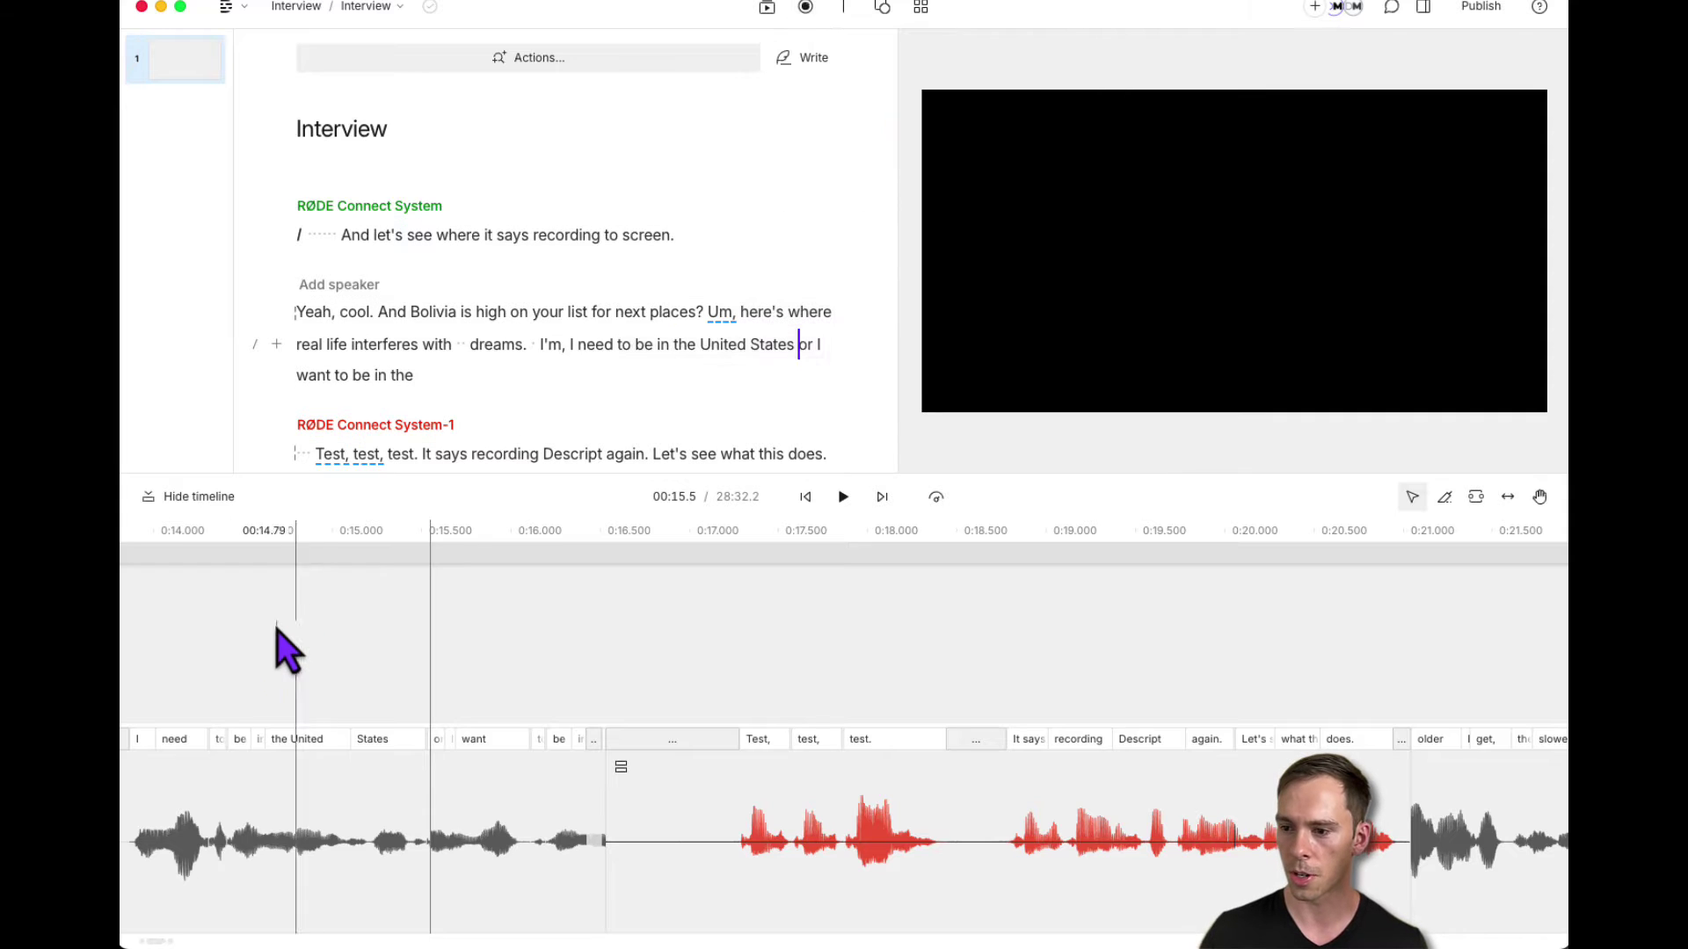
pyautogui.click(275, 631)
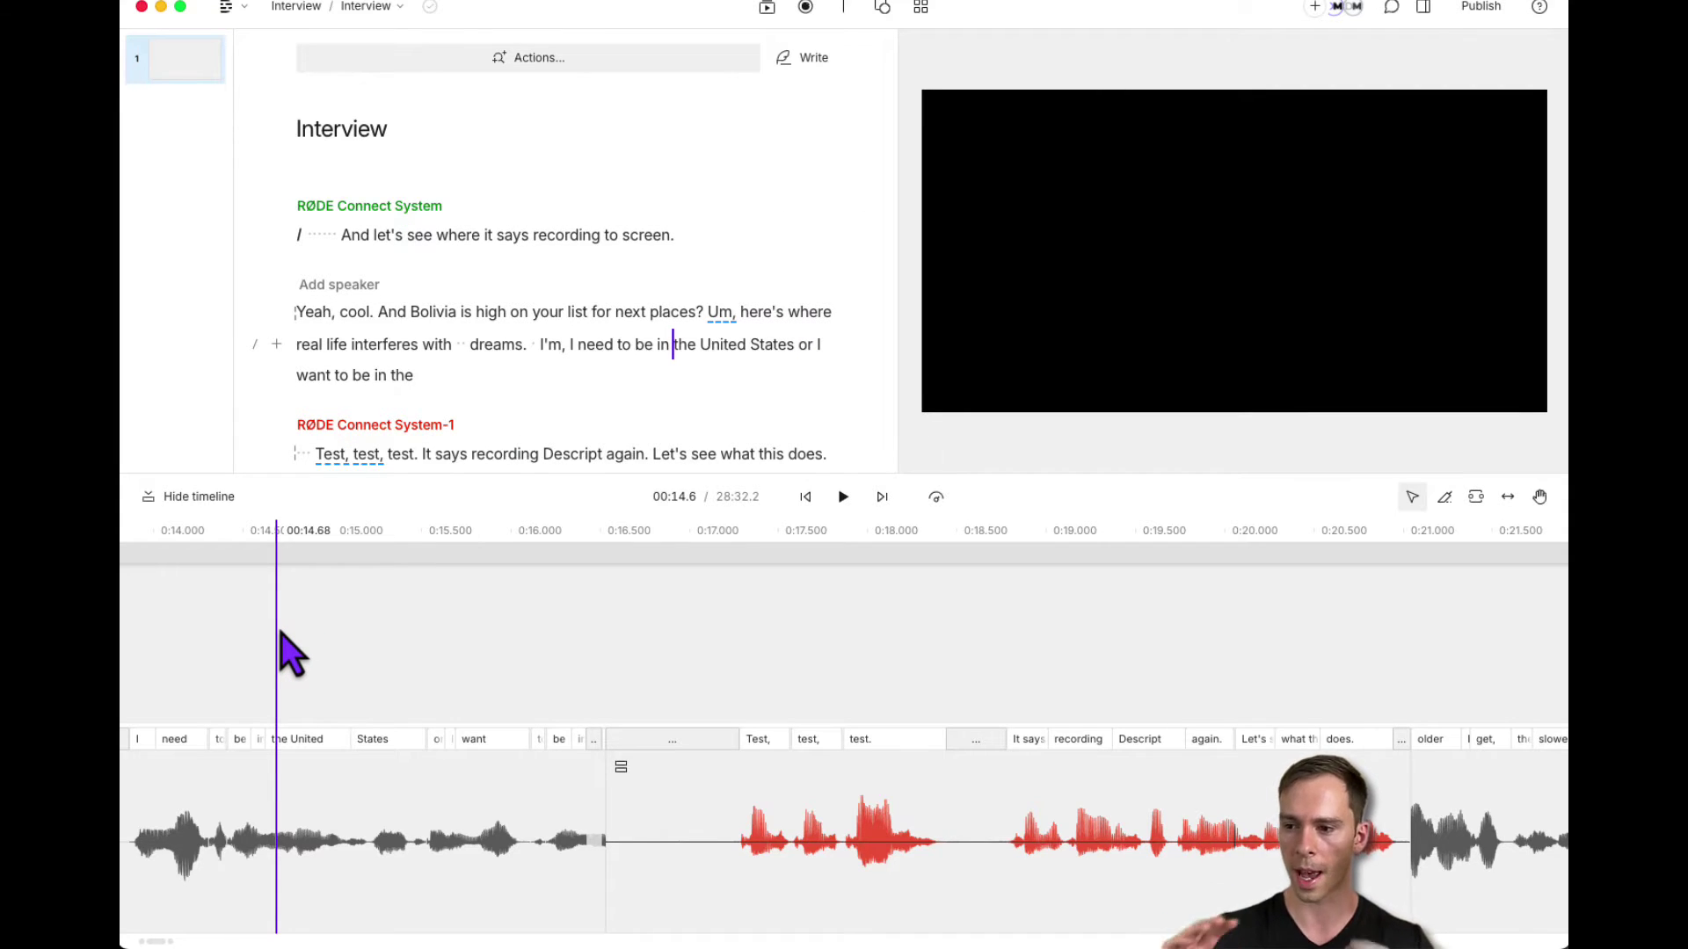
pyautogui.click(270, 857)
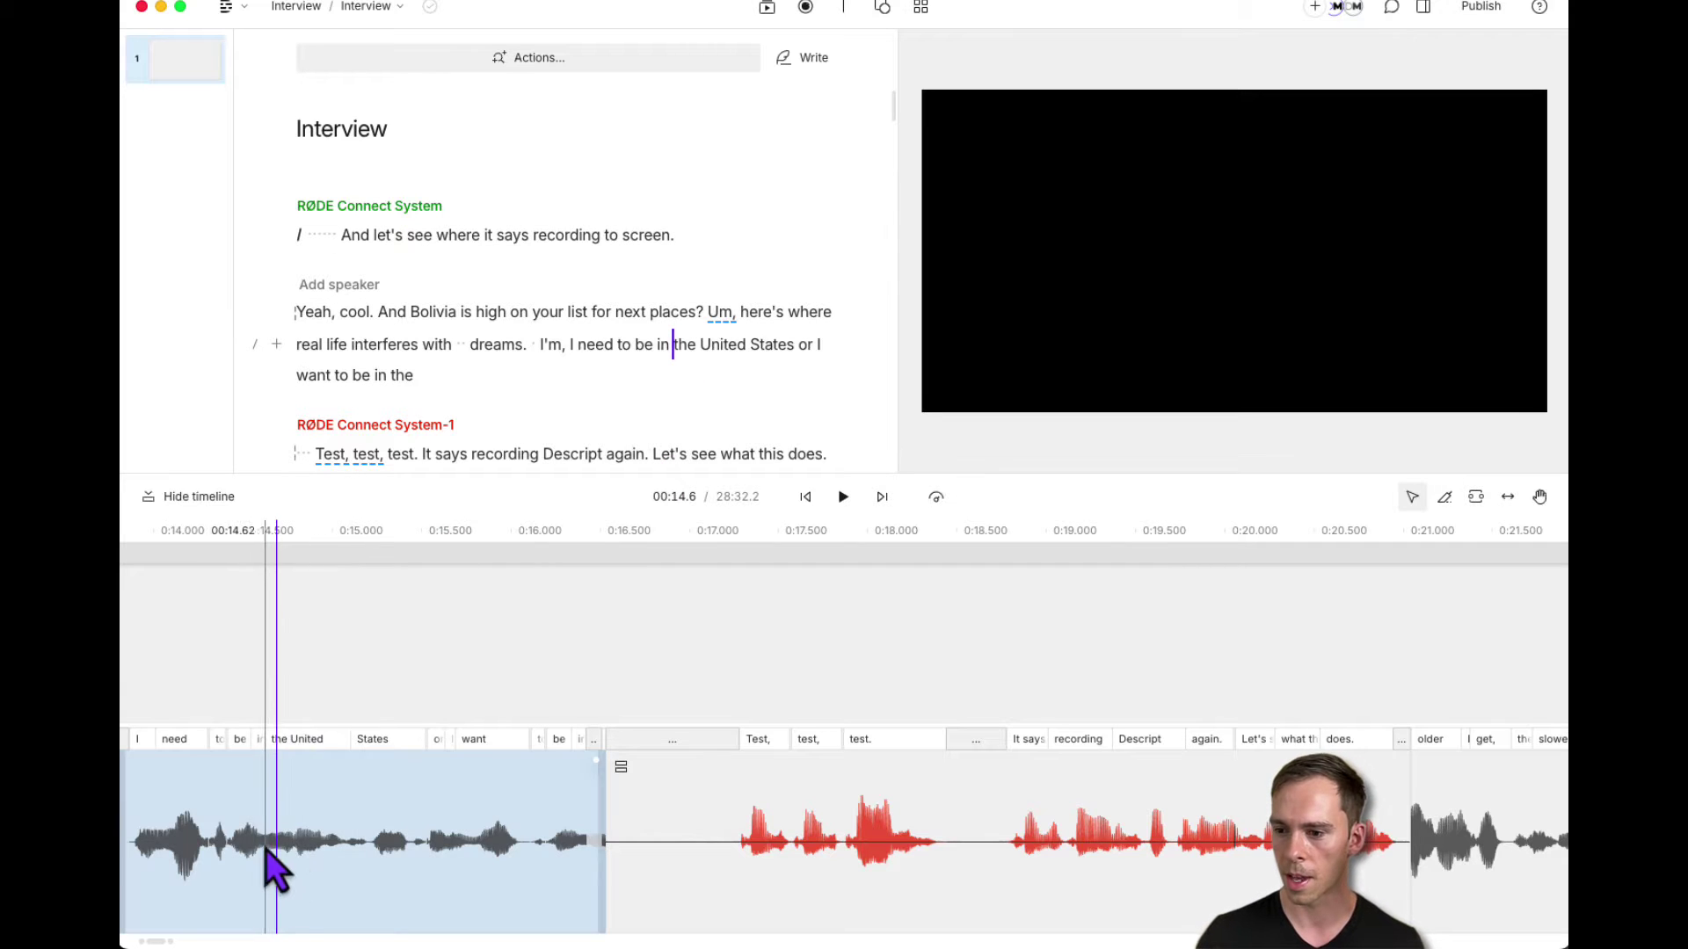
pyautogui.click(276, 642)
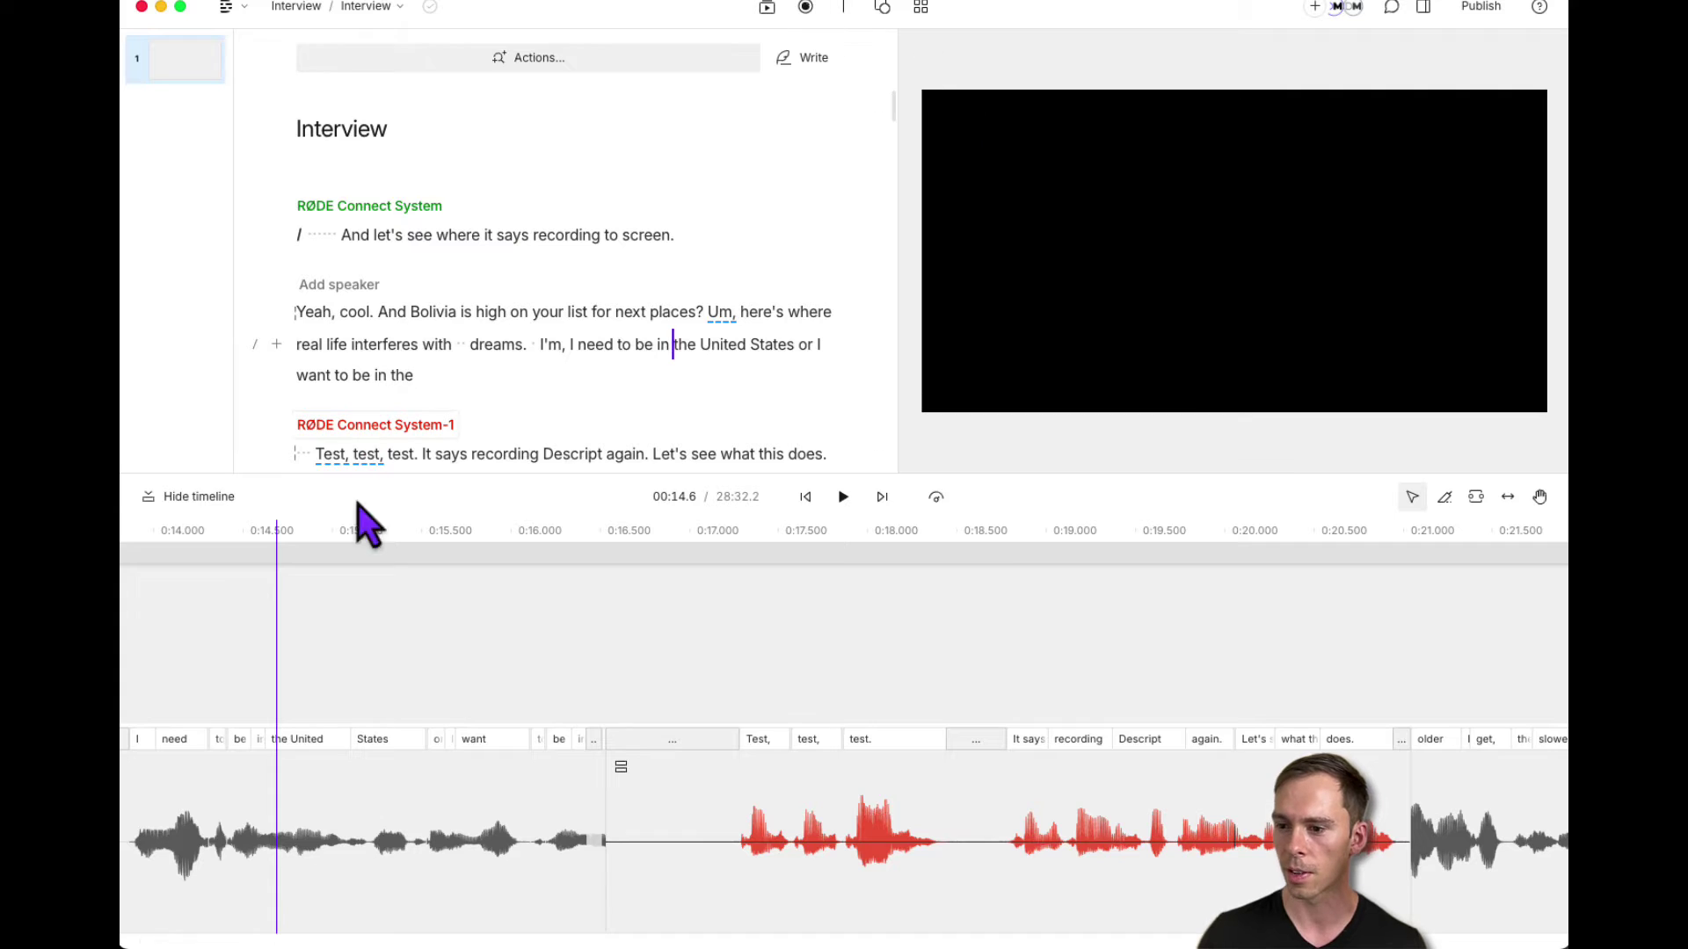
pyautogui.click(805, 8)
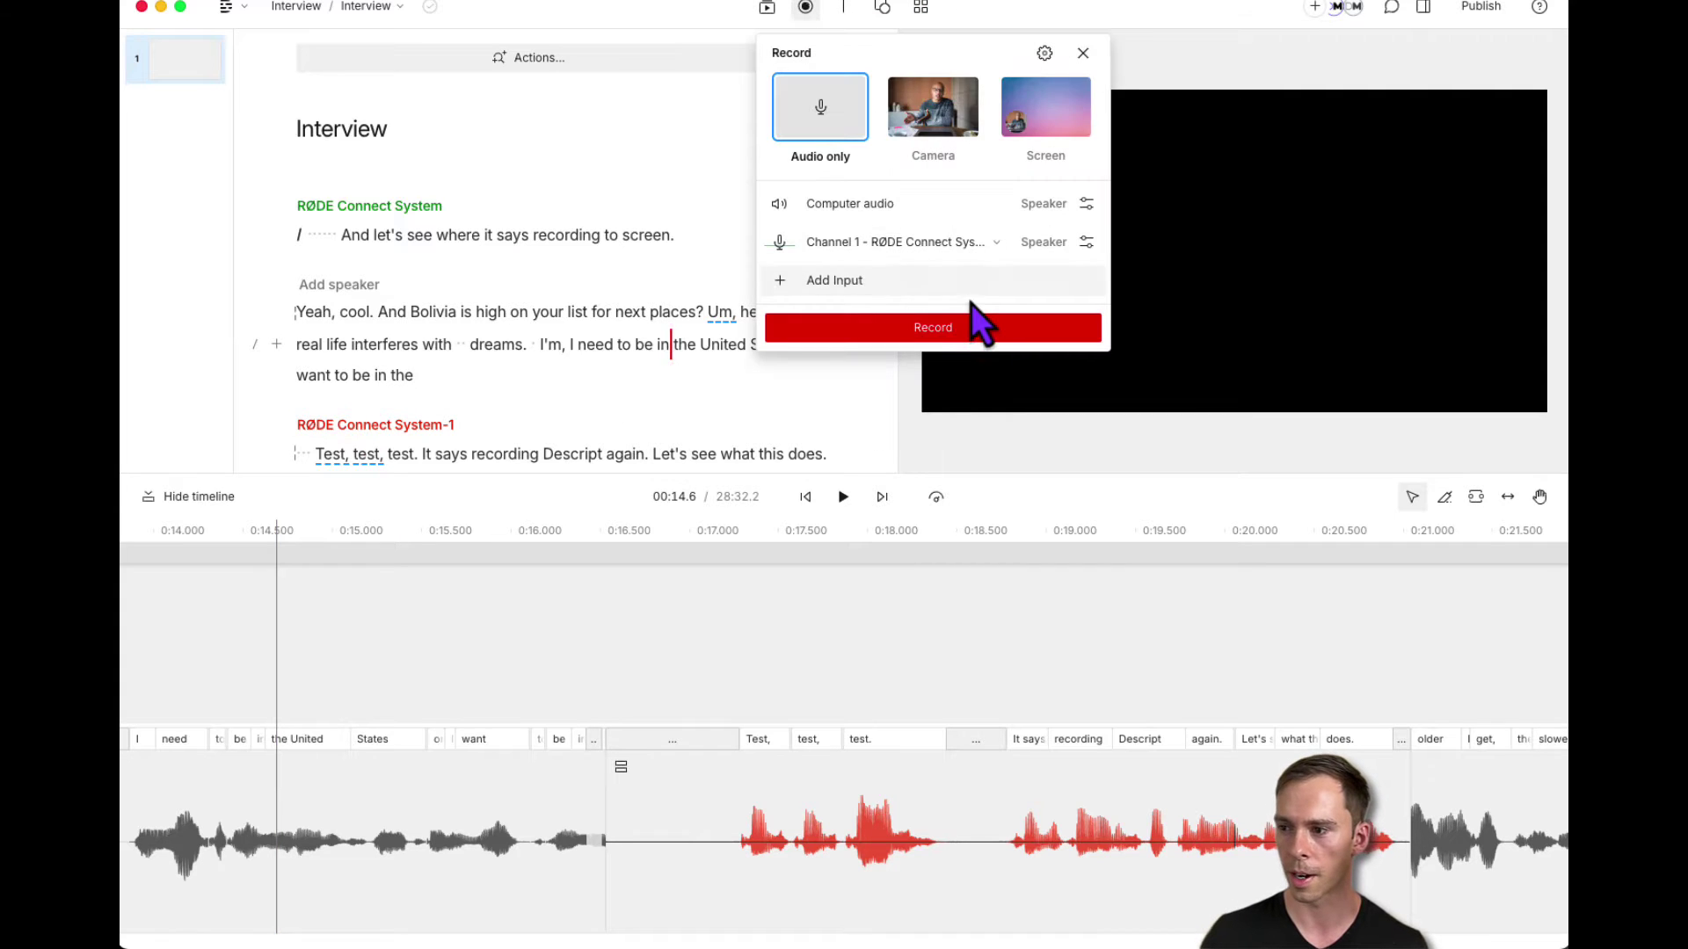
pyautogui.click(914, 351)
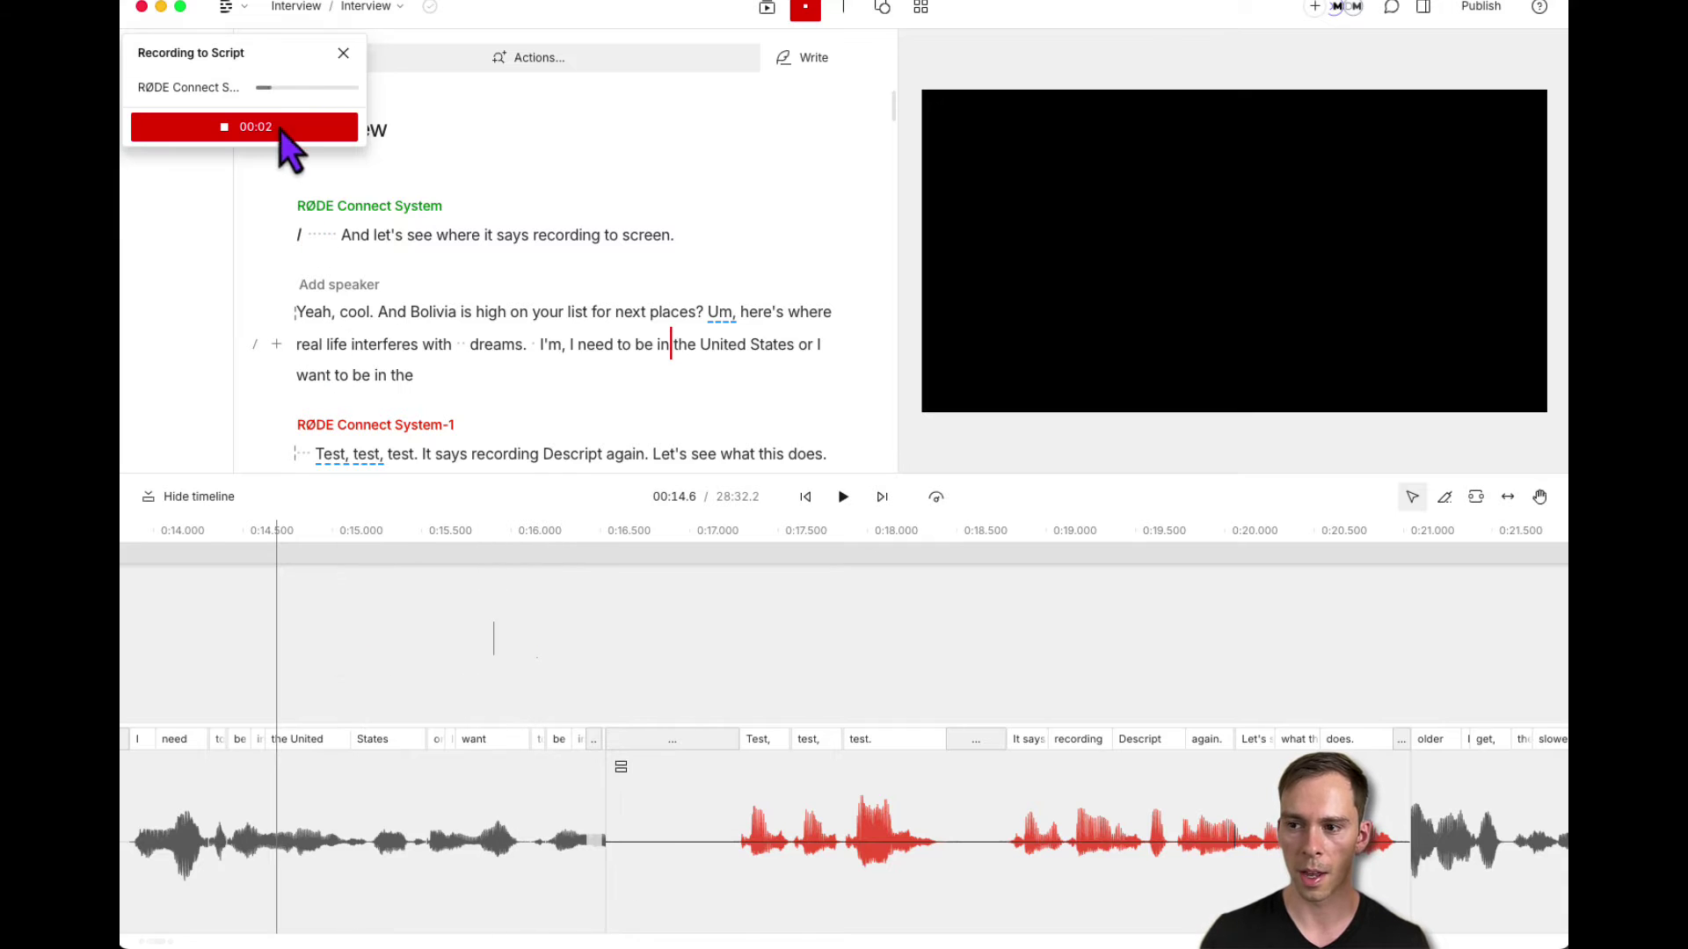
pyautogui.click(226, 134)
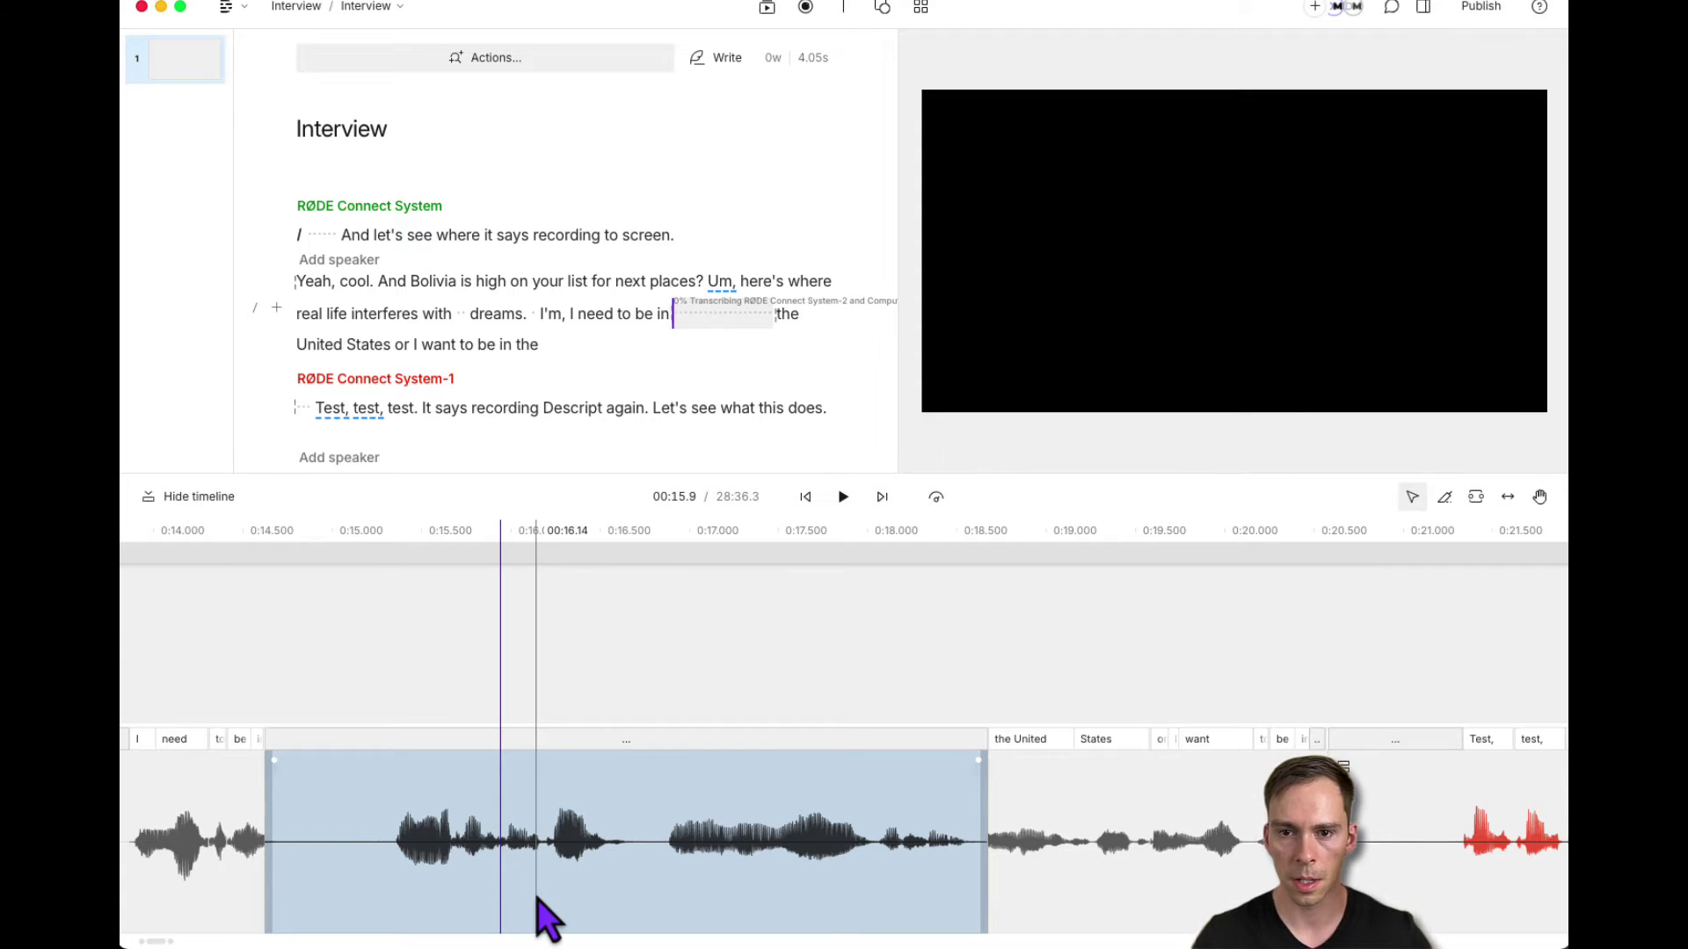
# Switch to the browser, read the changelog's Editor Recorder Smart Settings rule on recording as a layer, and return to Descript.
pyautogui.press('super+Tab')
pyautogui.moveTo(134, 242); pyautogui.dragTo(621, 88)
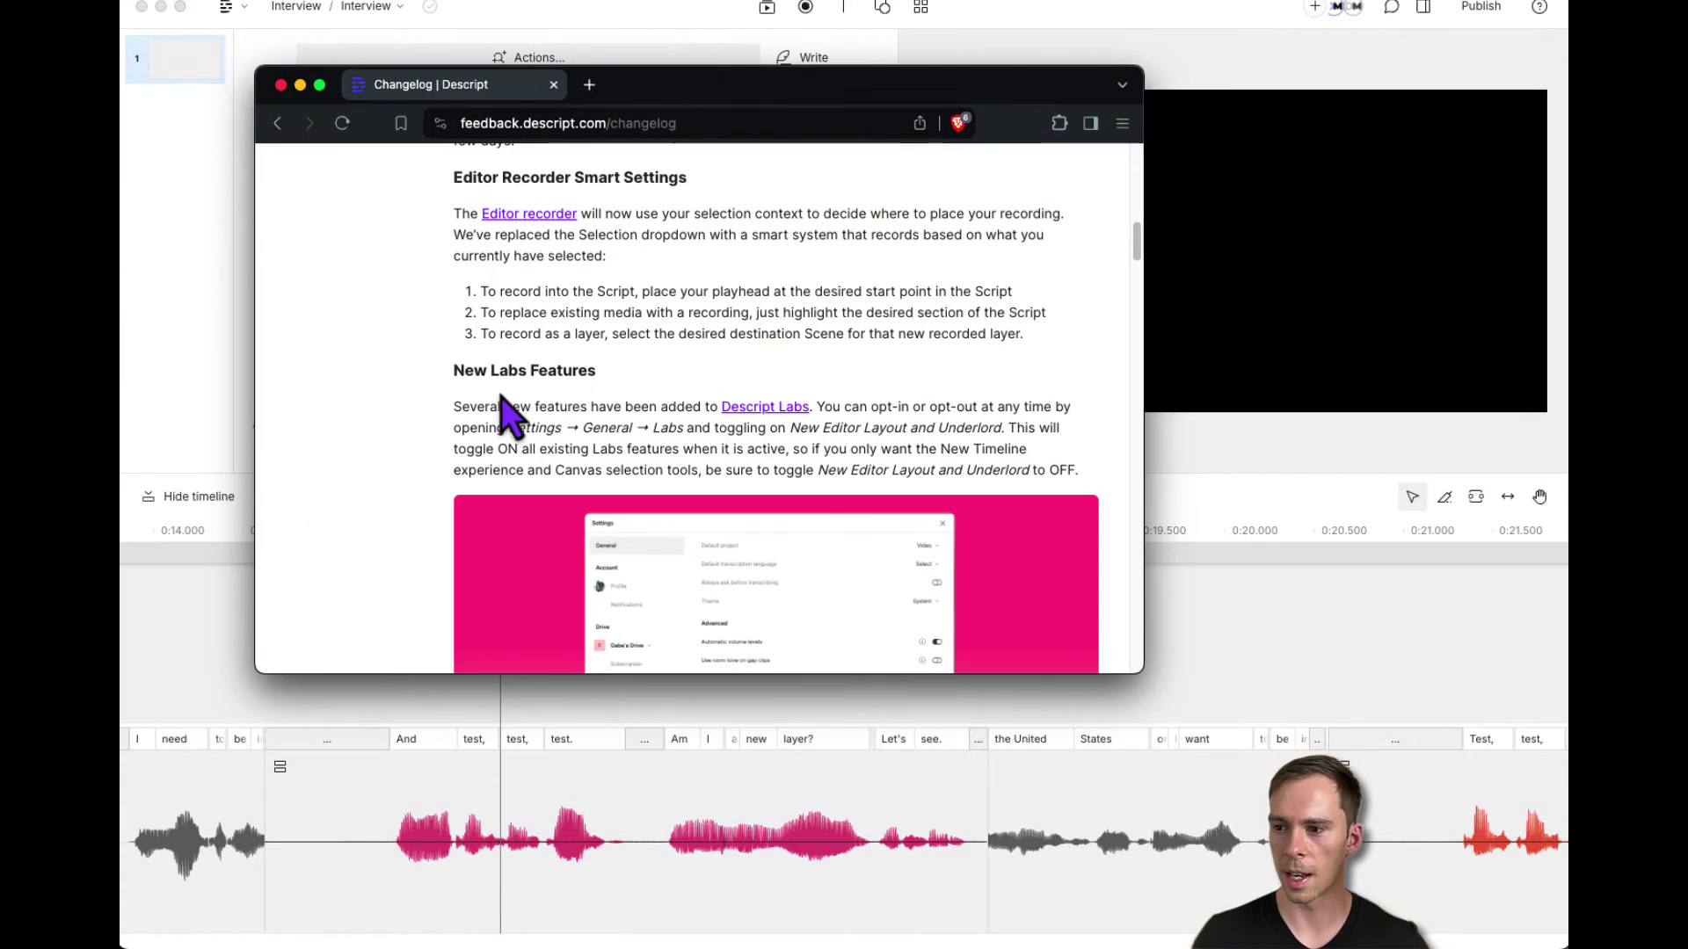
pyautogui.moveTo(480, 333); pyautogui.dragTo(1024, 337)
pyautogui.moveTo(782, 88); pyautogui.dragTo(1332, 101)
pyautogui.click(263, 139)
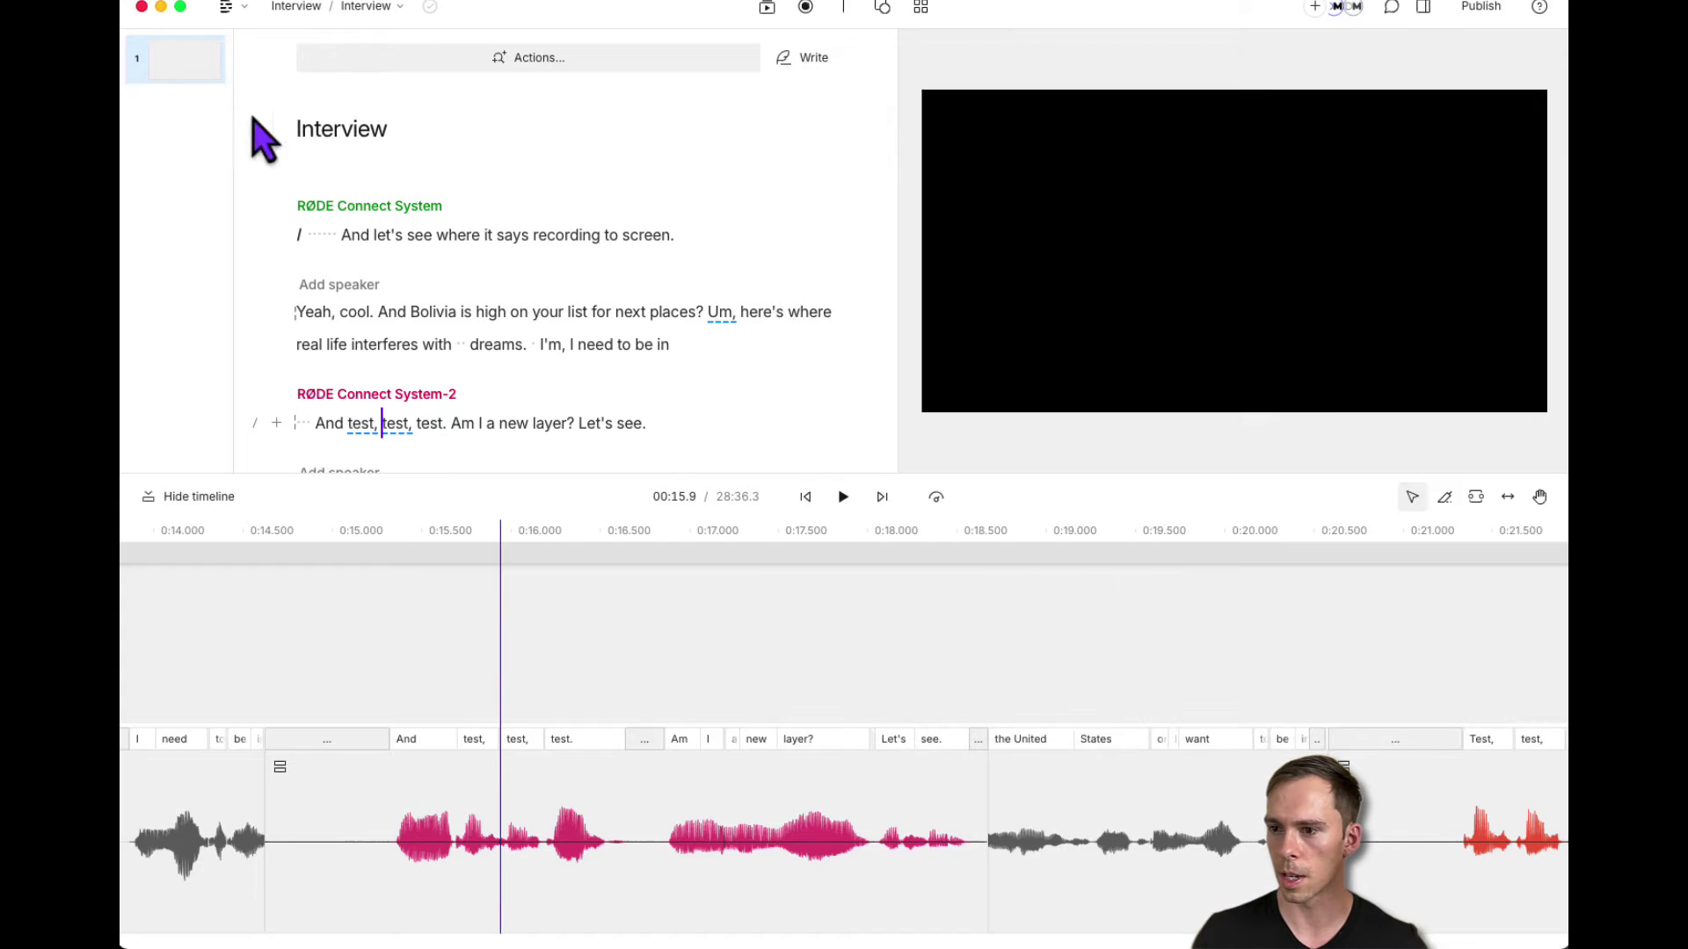
# Insert a scene break after "There were three or four police officers standing there." at about 25:10.3 in the script.
pyautogui.click(182, 65)
pyautogui.scroll(-20, 430, 376)
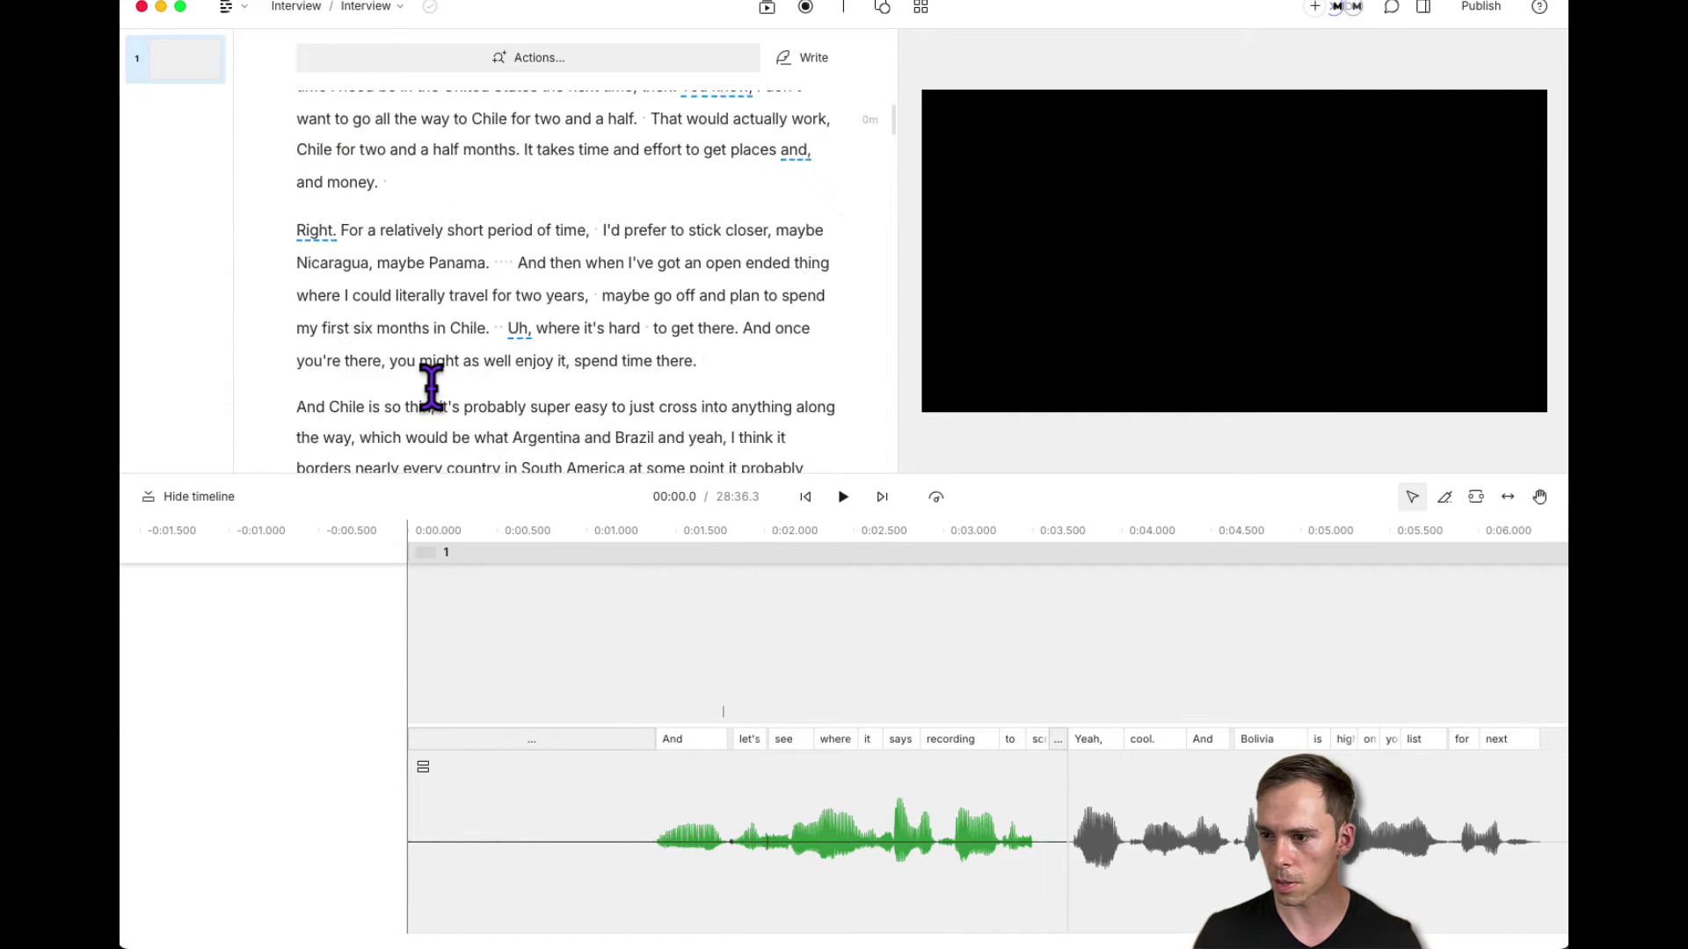
pyautogui.scroll(-5, 464, 353)
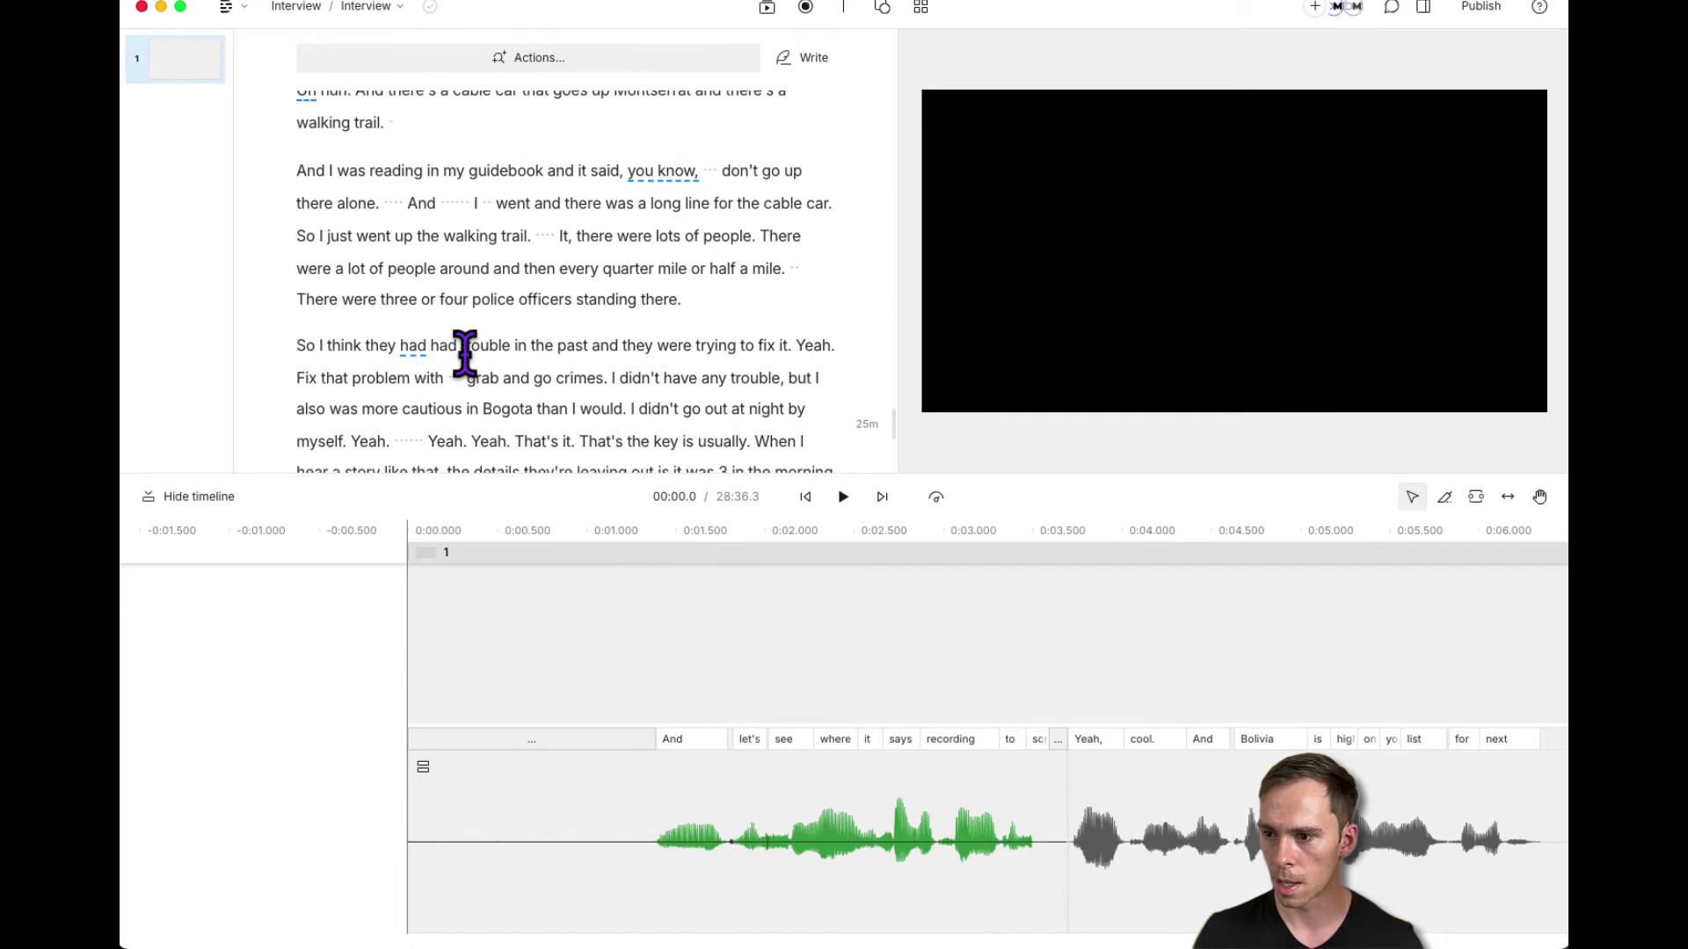
pyautogui.click(699, 300)
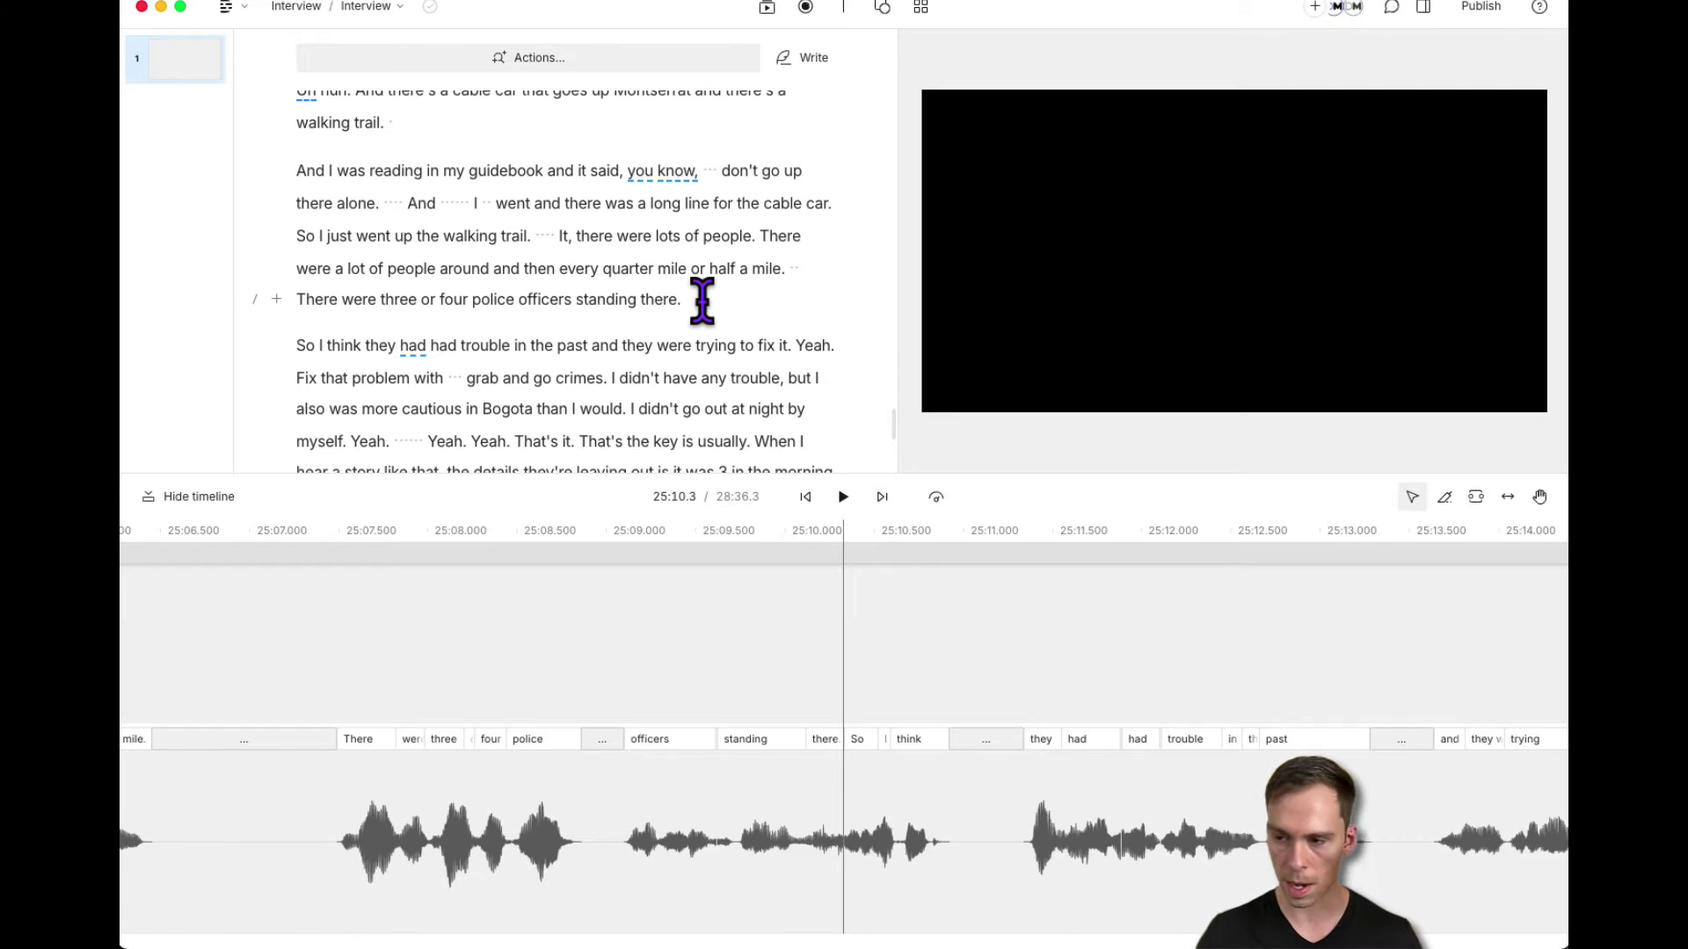
pyautogui.write('/')
pyautogui.scroll(-2, 365, 113)
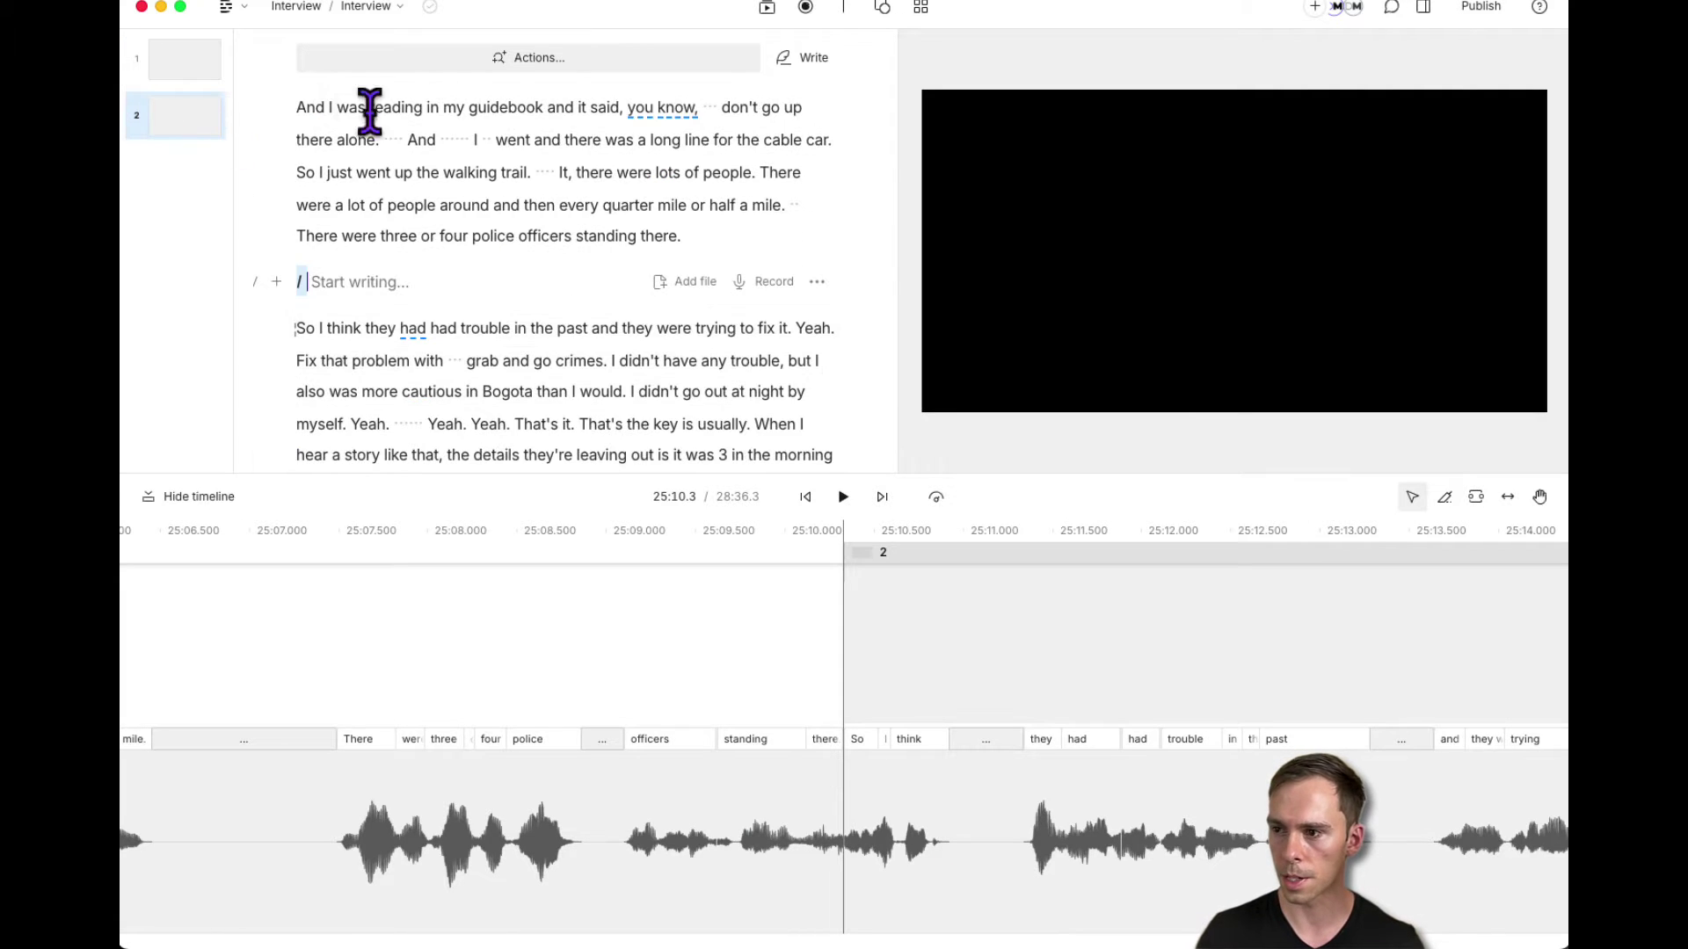
# Record a short take of computer audio and microphone at the start of scene 2, before "So I think they had".
pyautogui.click(806, 9)
pyautogui.click(935, 330)
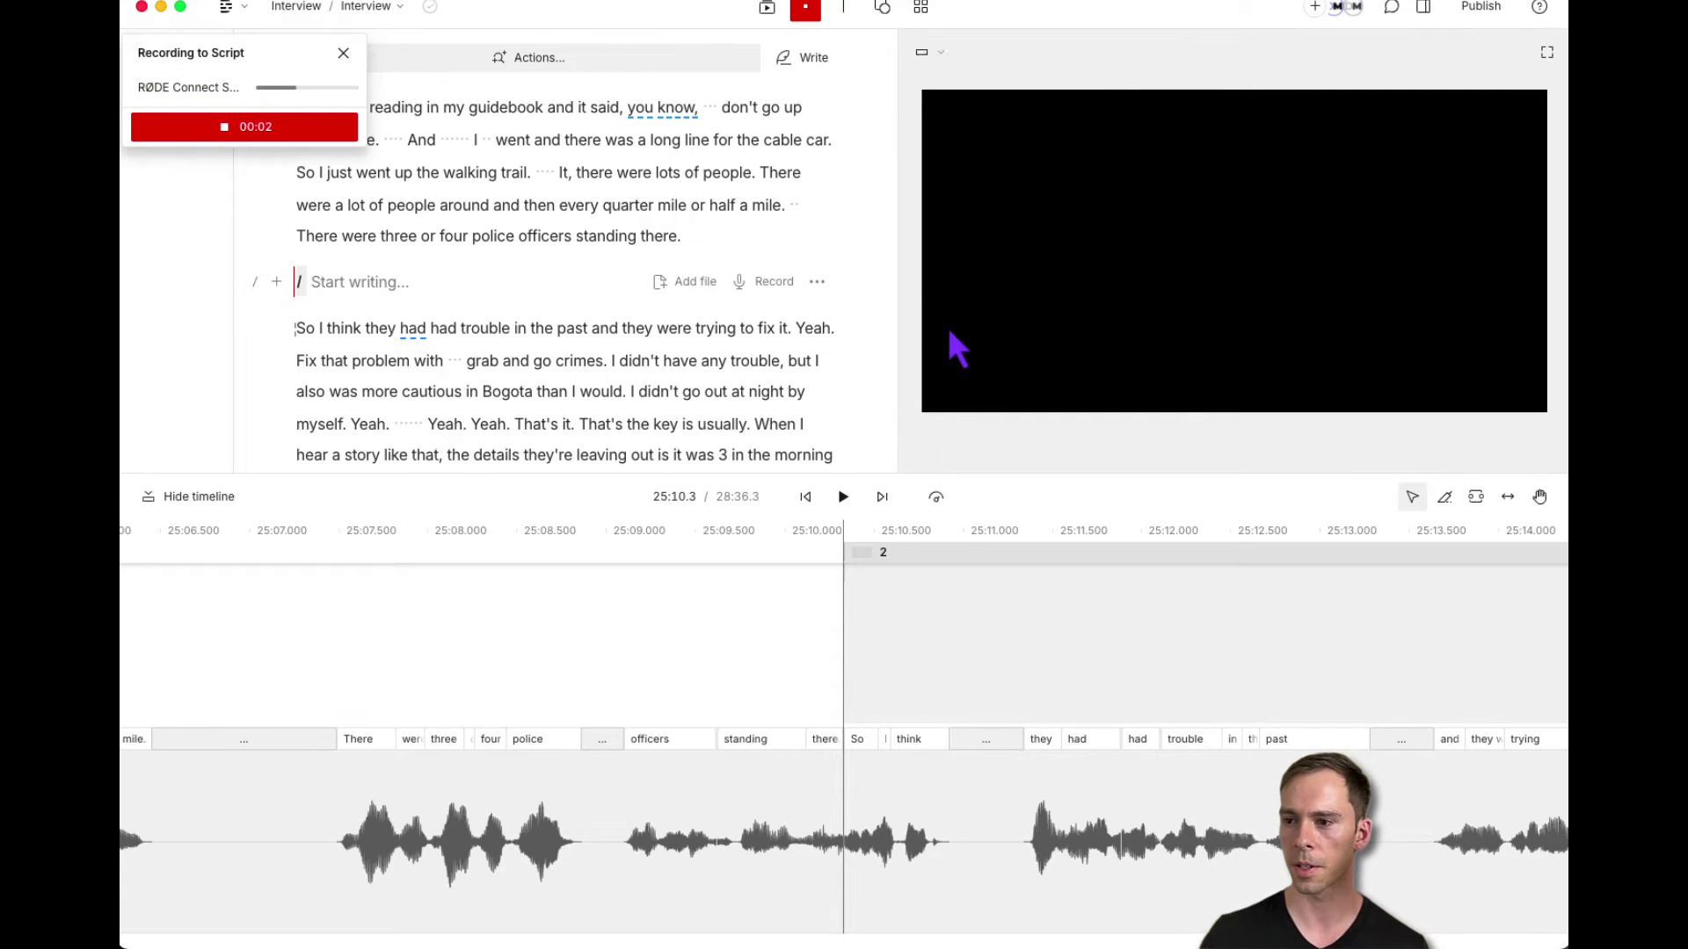
pyautogui.click(263, 137)
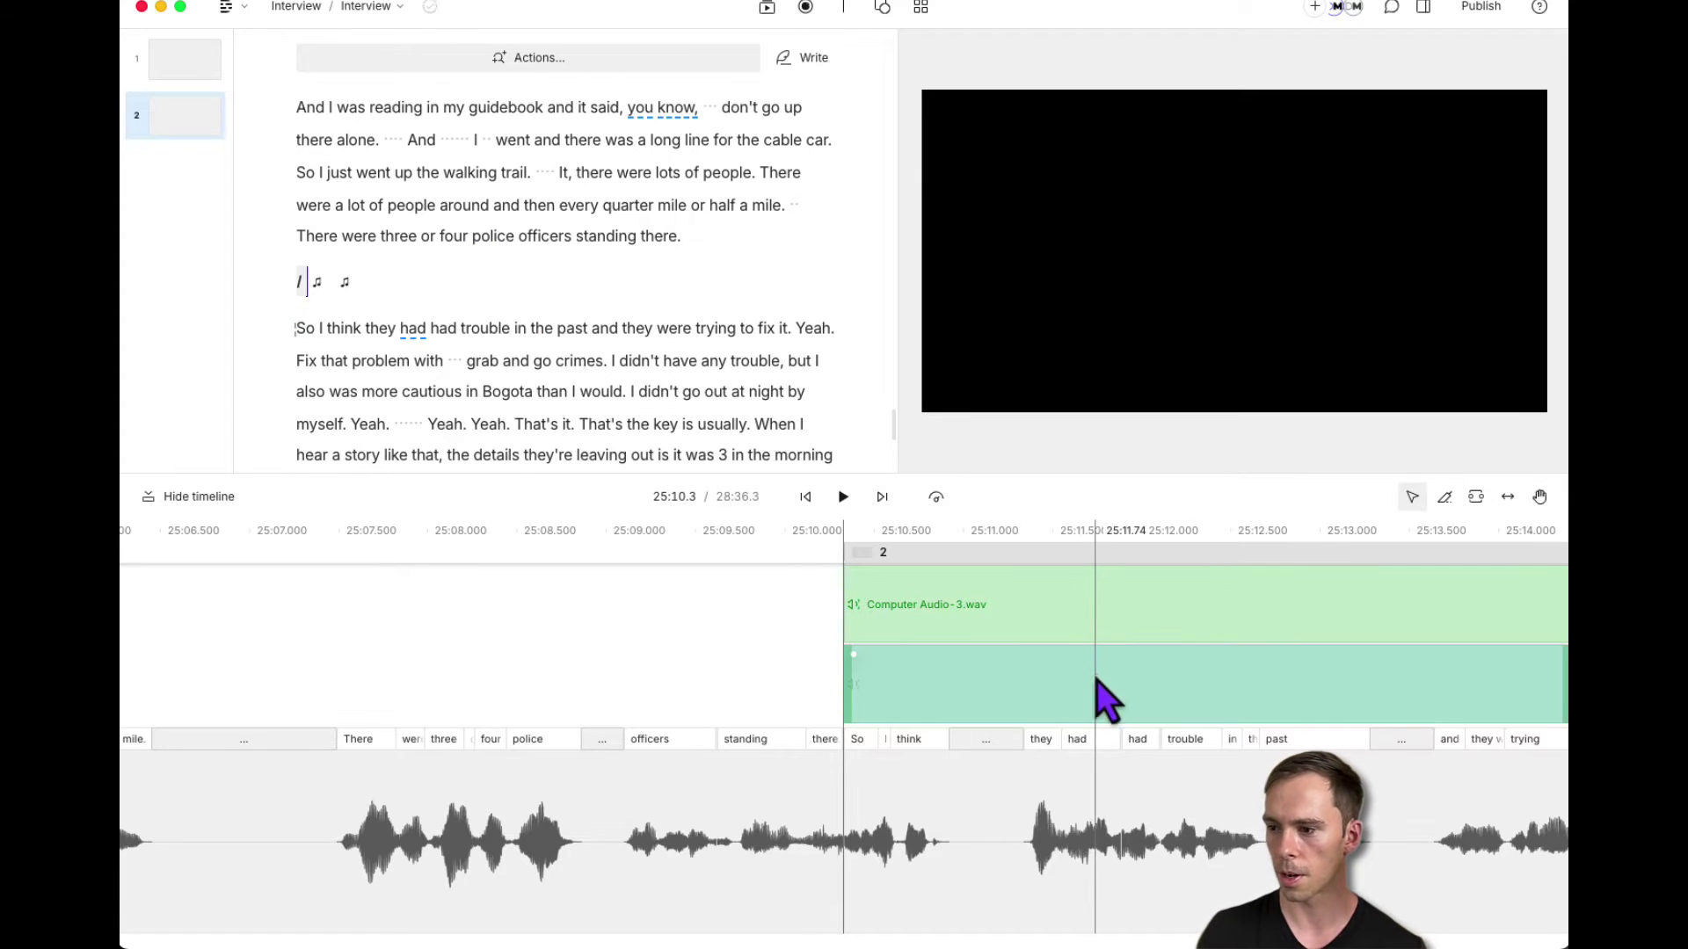
# Select the Computer Audio-3.wav layer in scene 2 and open the recorder with its audio-only options.
pyautogui.click(989, 621)
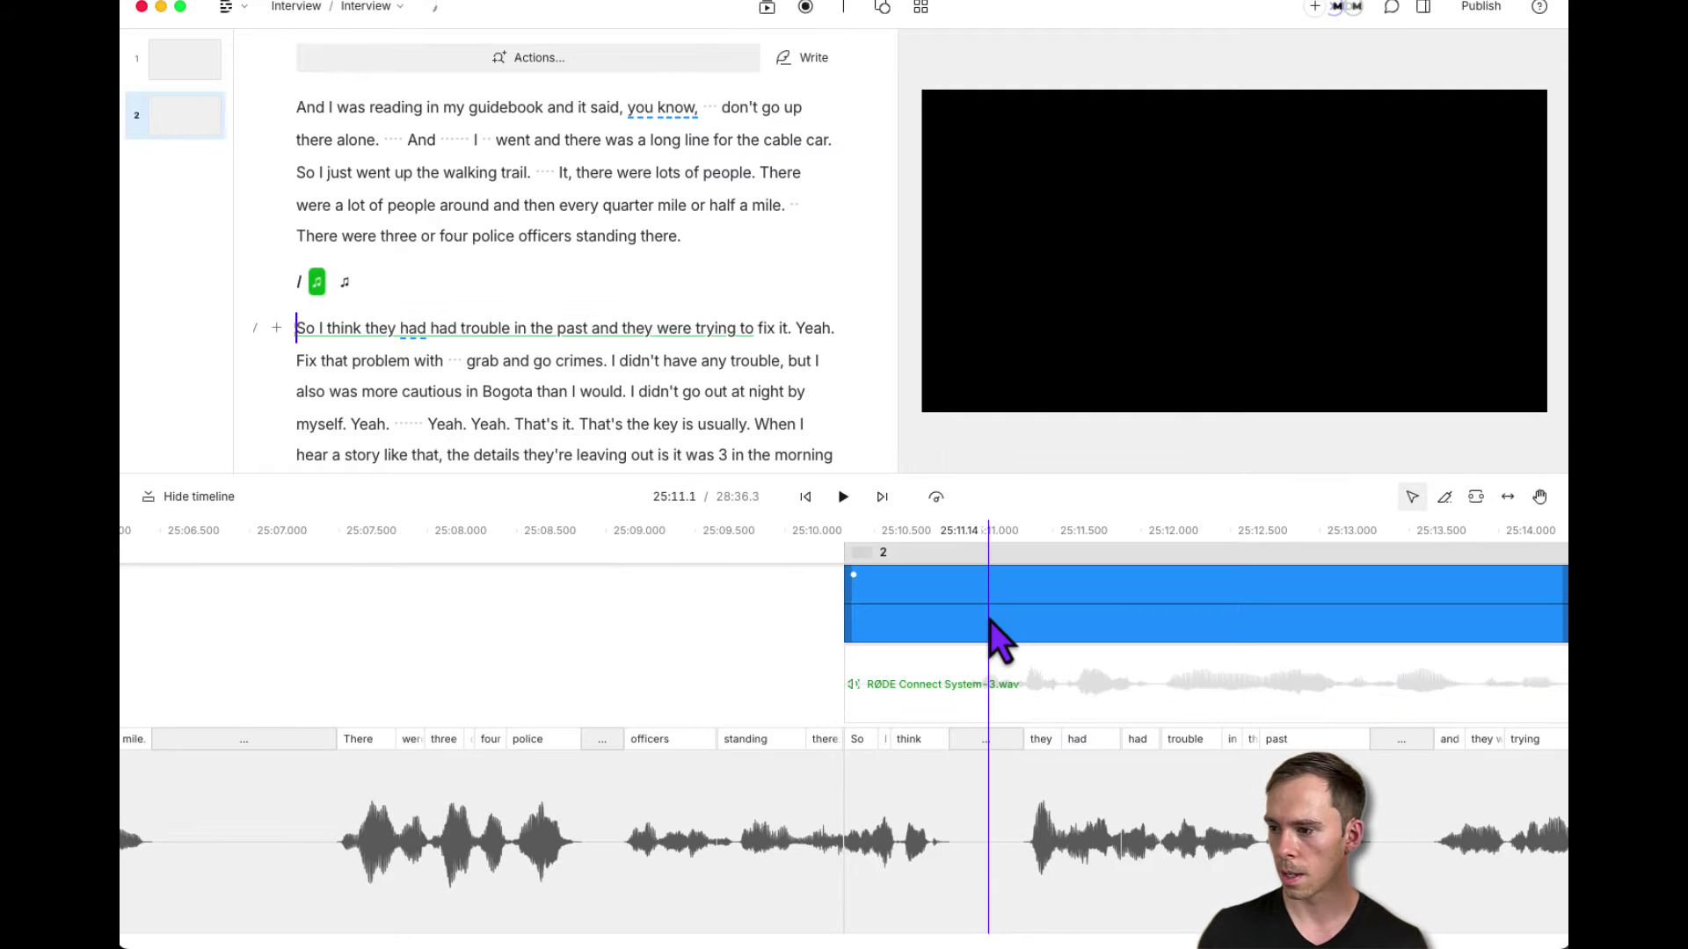
pyautogui.click(767, 9)
pyautogui.click(805, 8)
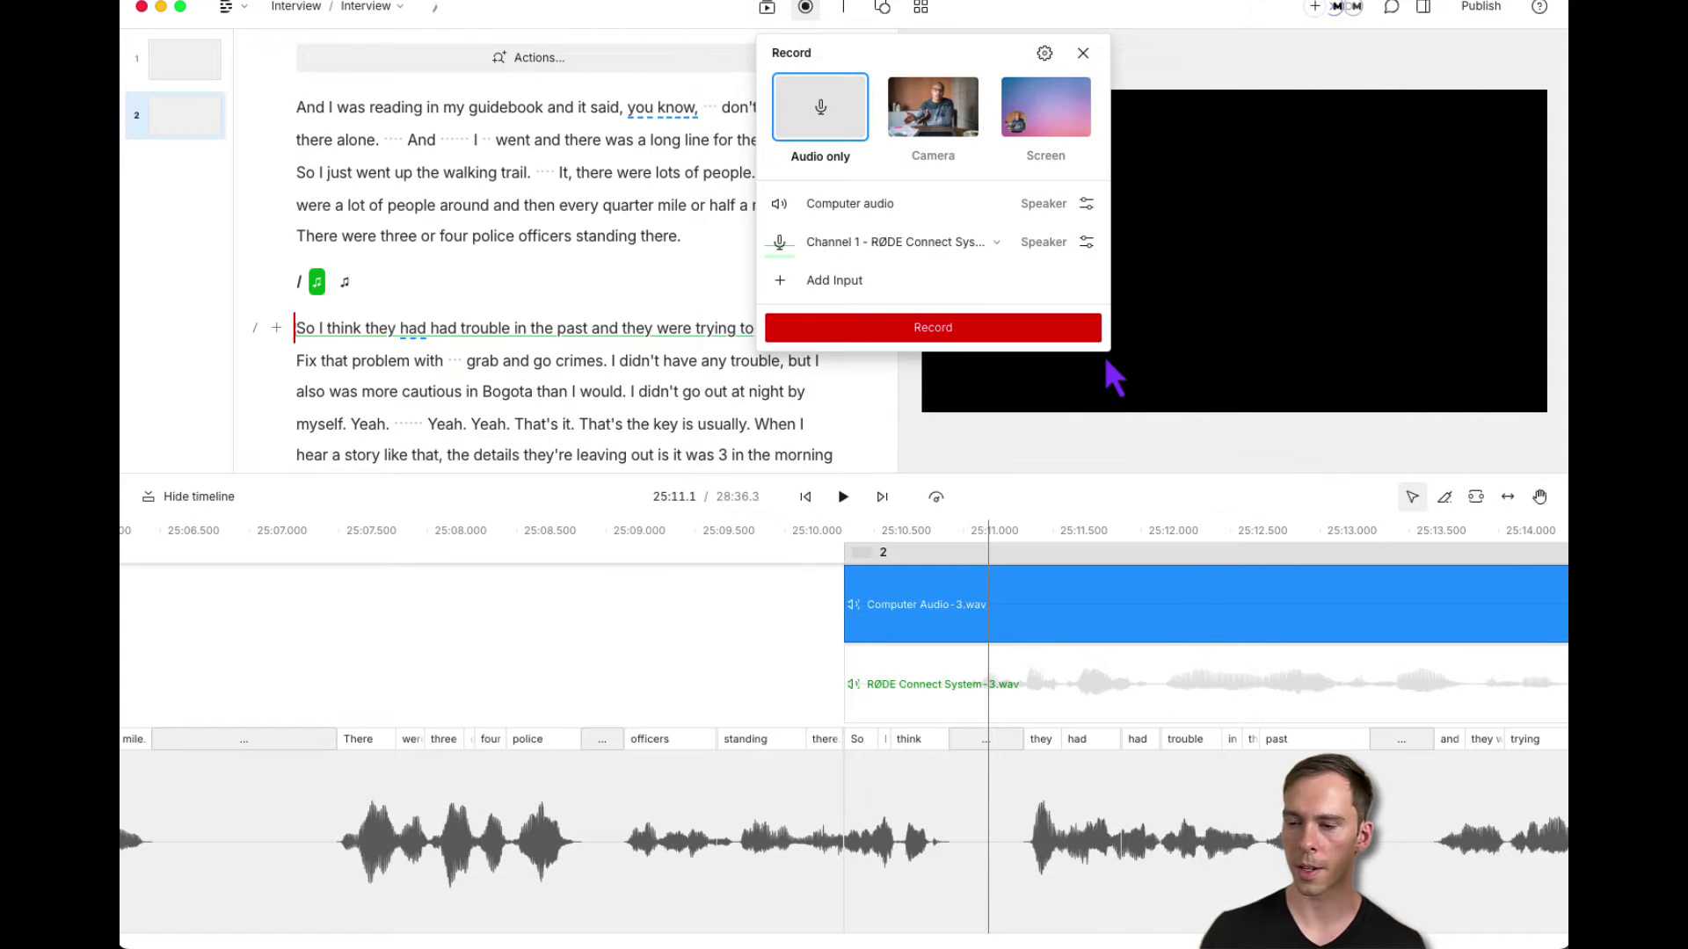
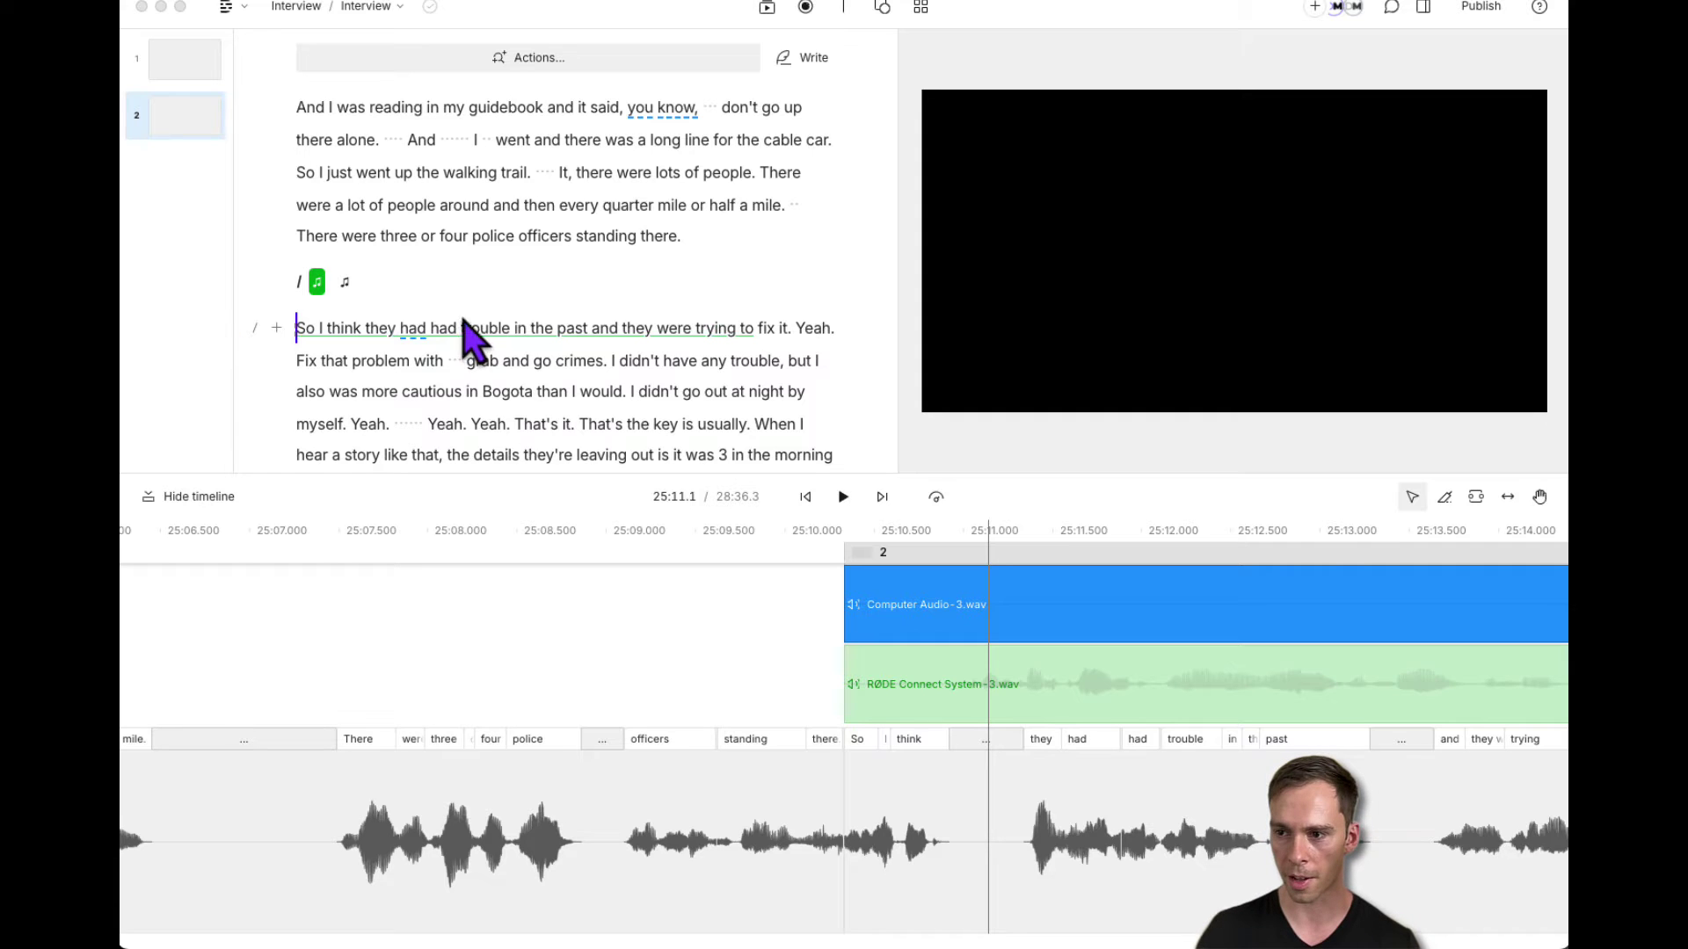
# Enable the Labs feature "New editor layout and Underlord" in the application settings and close them.
pyautogui.click(226, 9)
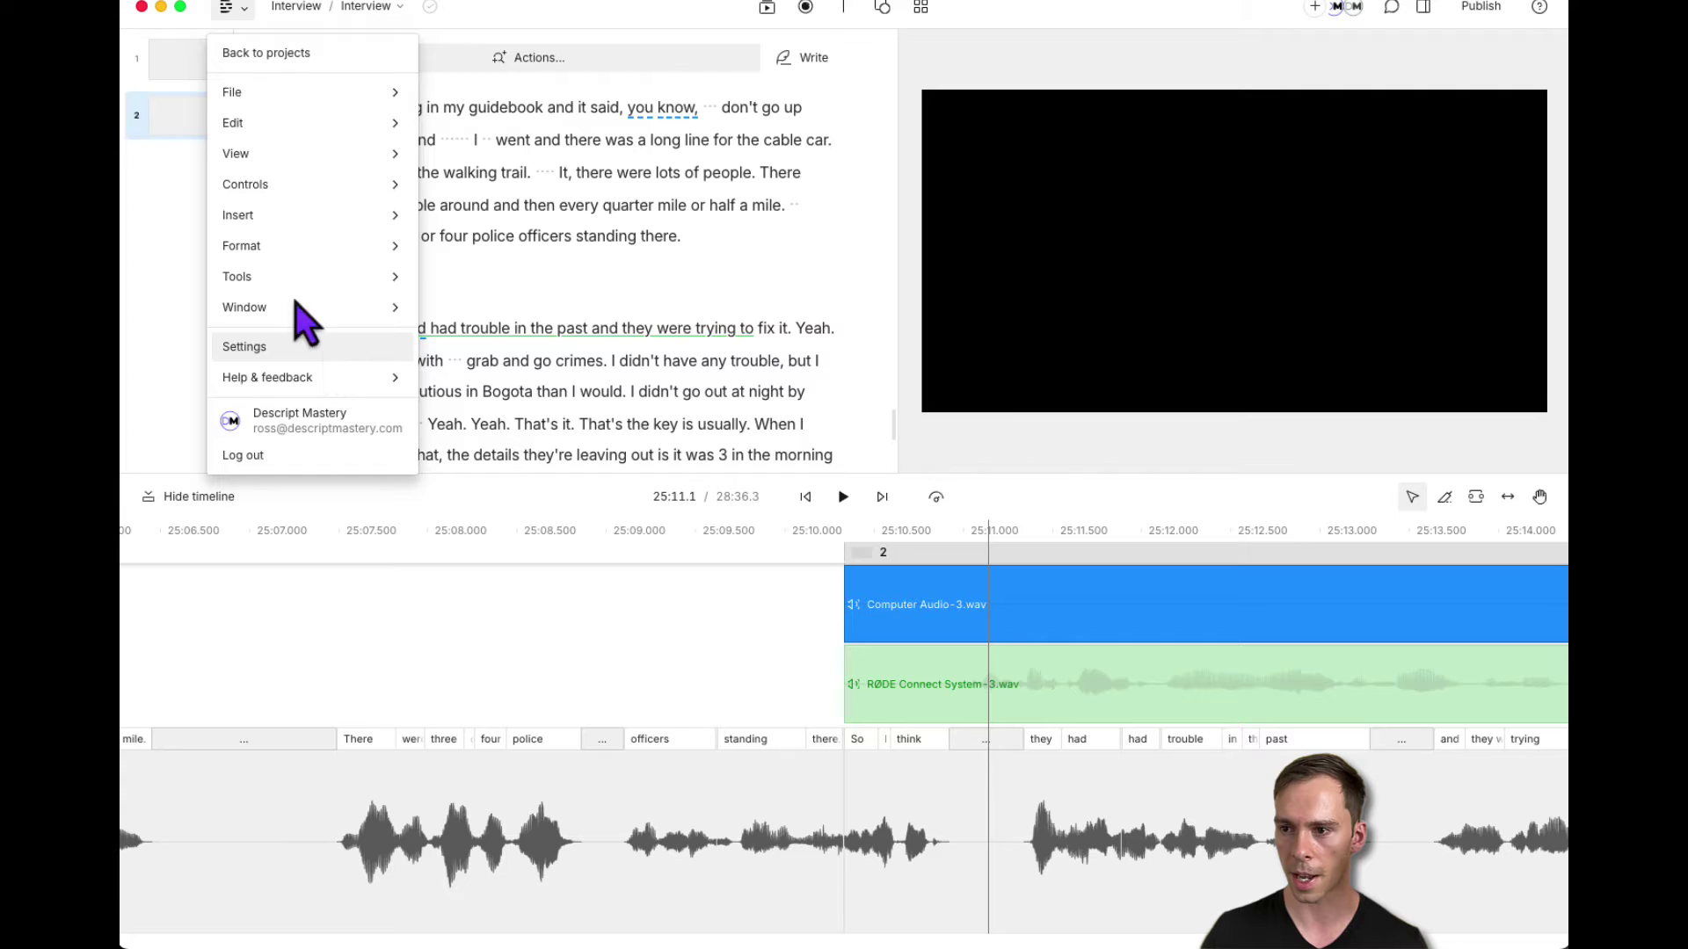
pyautogui.click(227, 9)
pyautogui.click(227, 9)
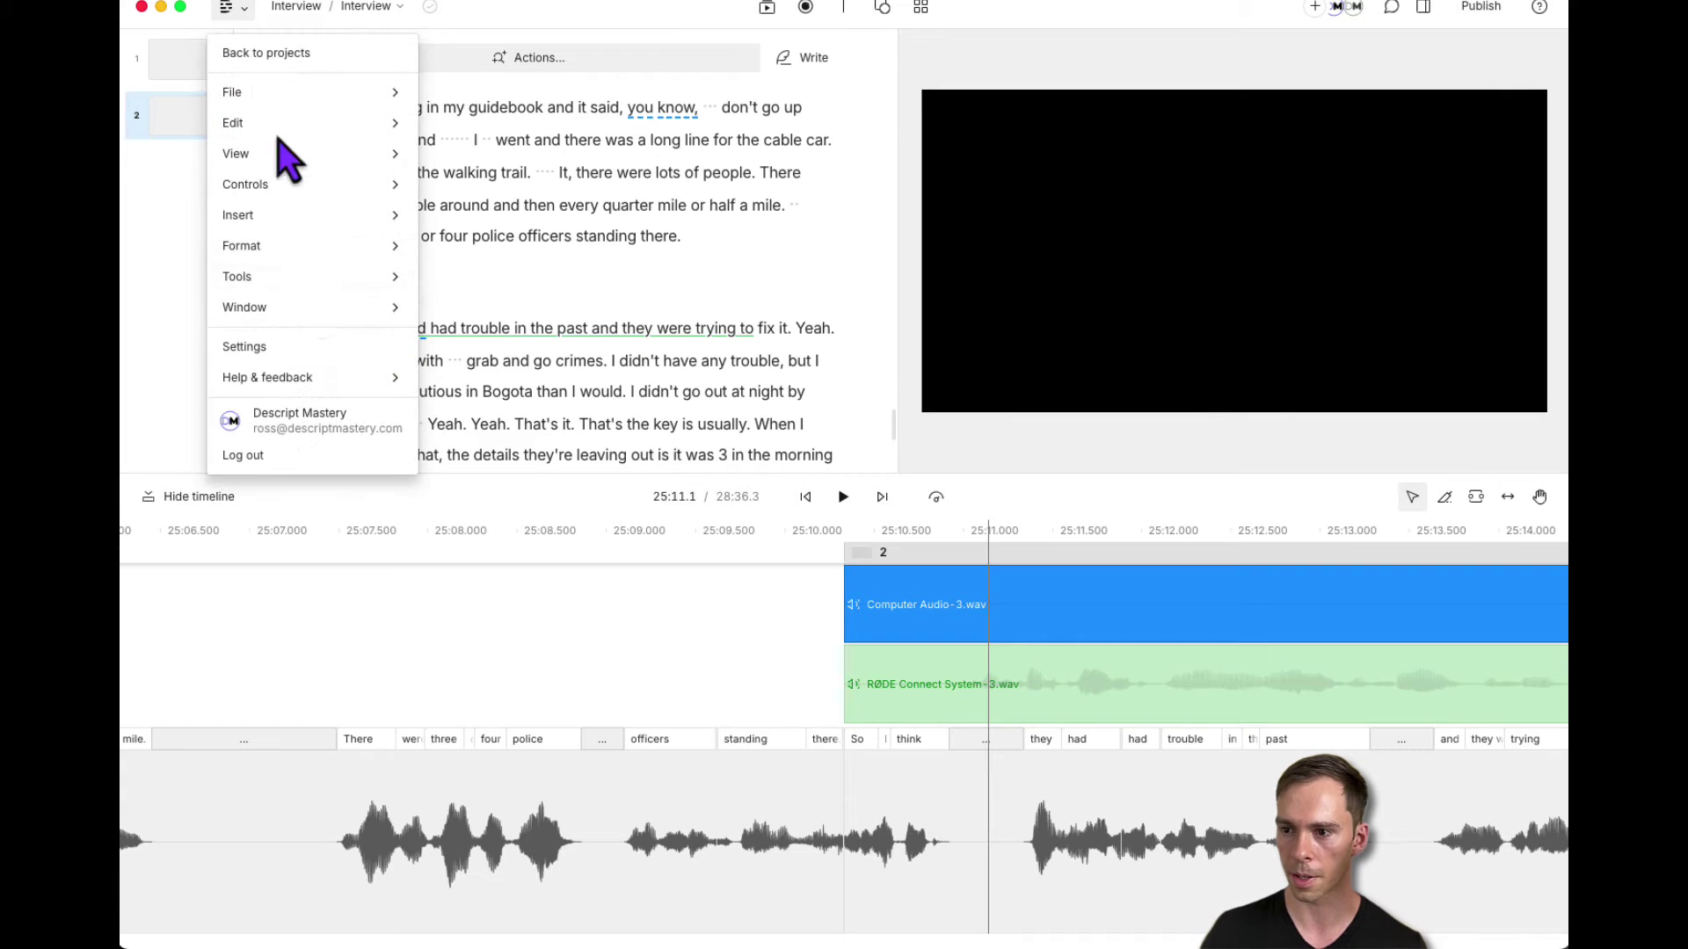
pyautogui.click(283, 352)
pyautogui.scroll(-1, 972, 603)
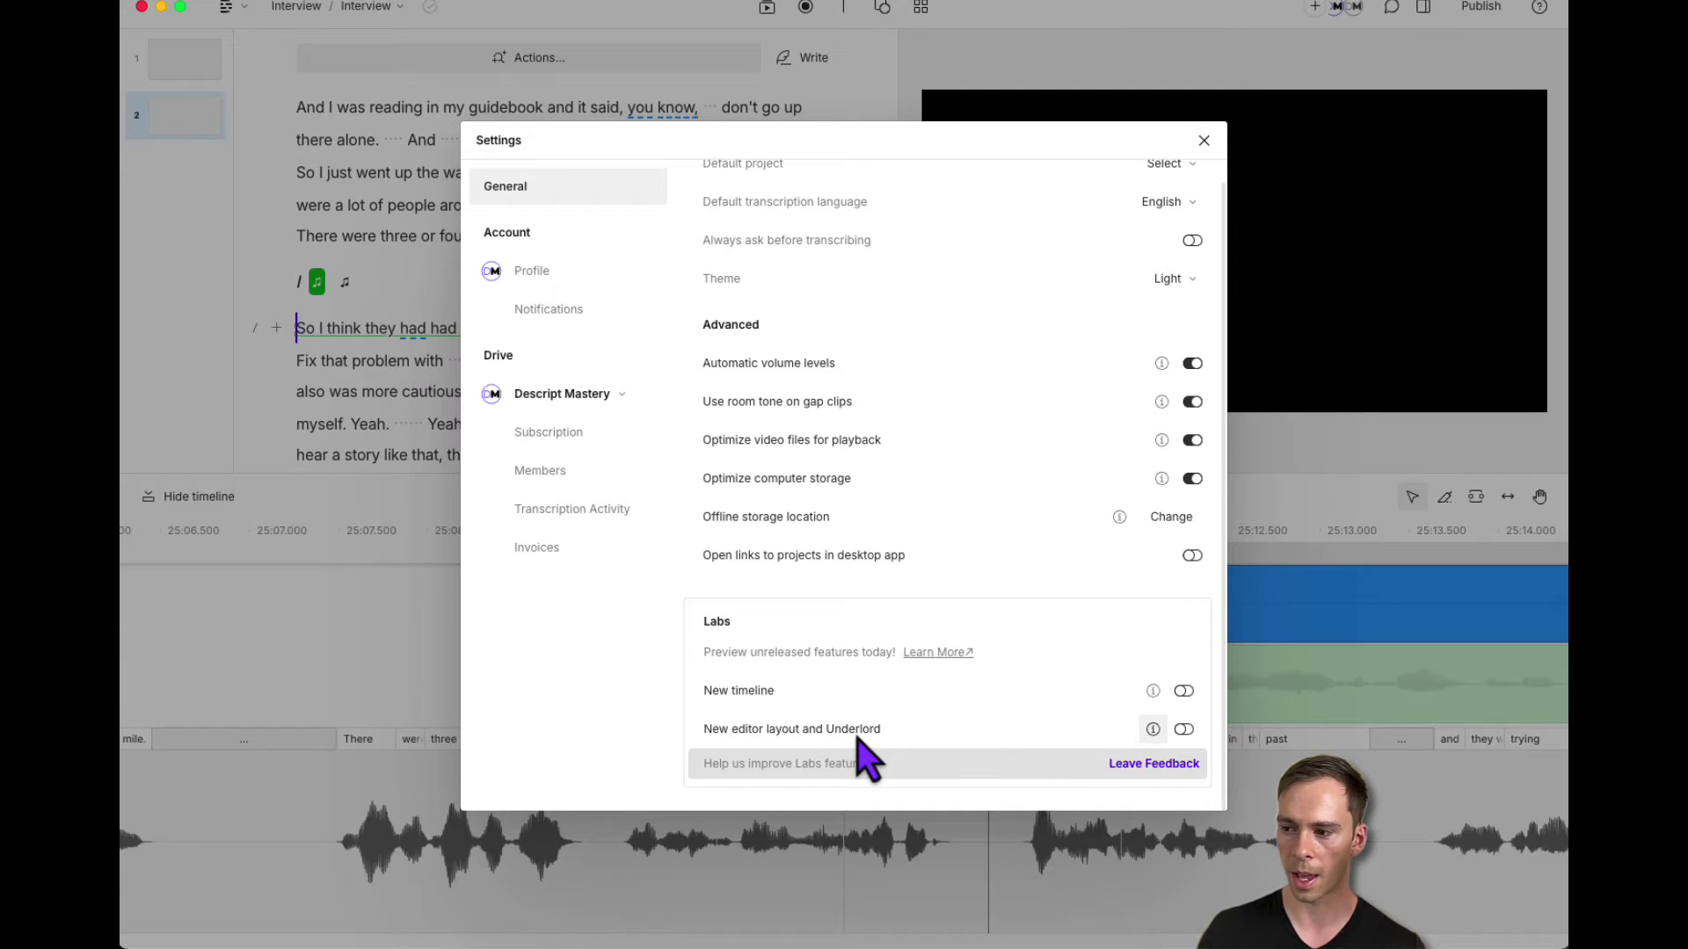
pyautogui.click(1183, 729)
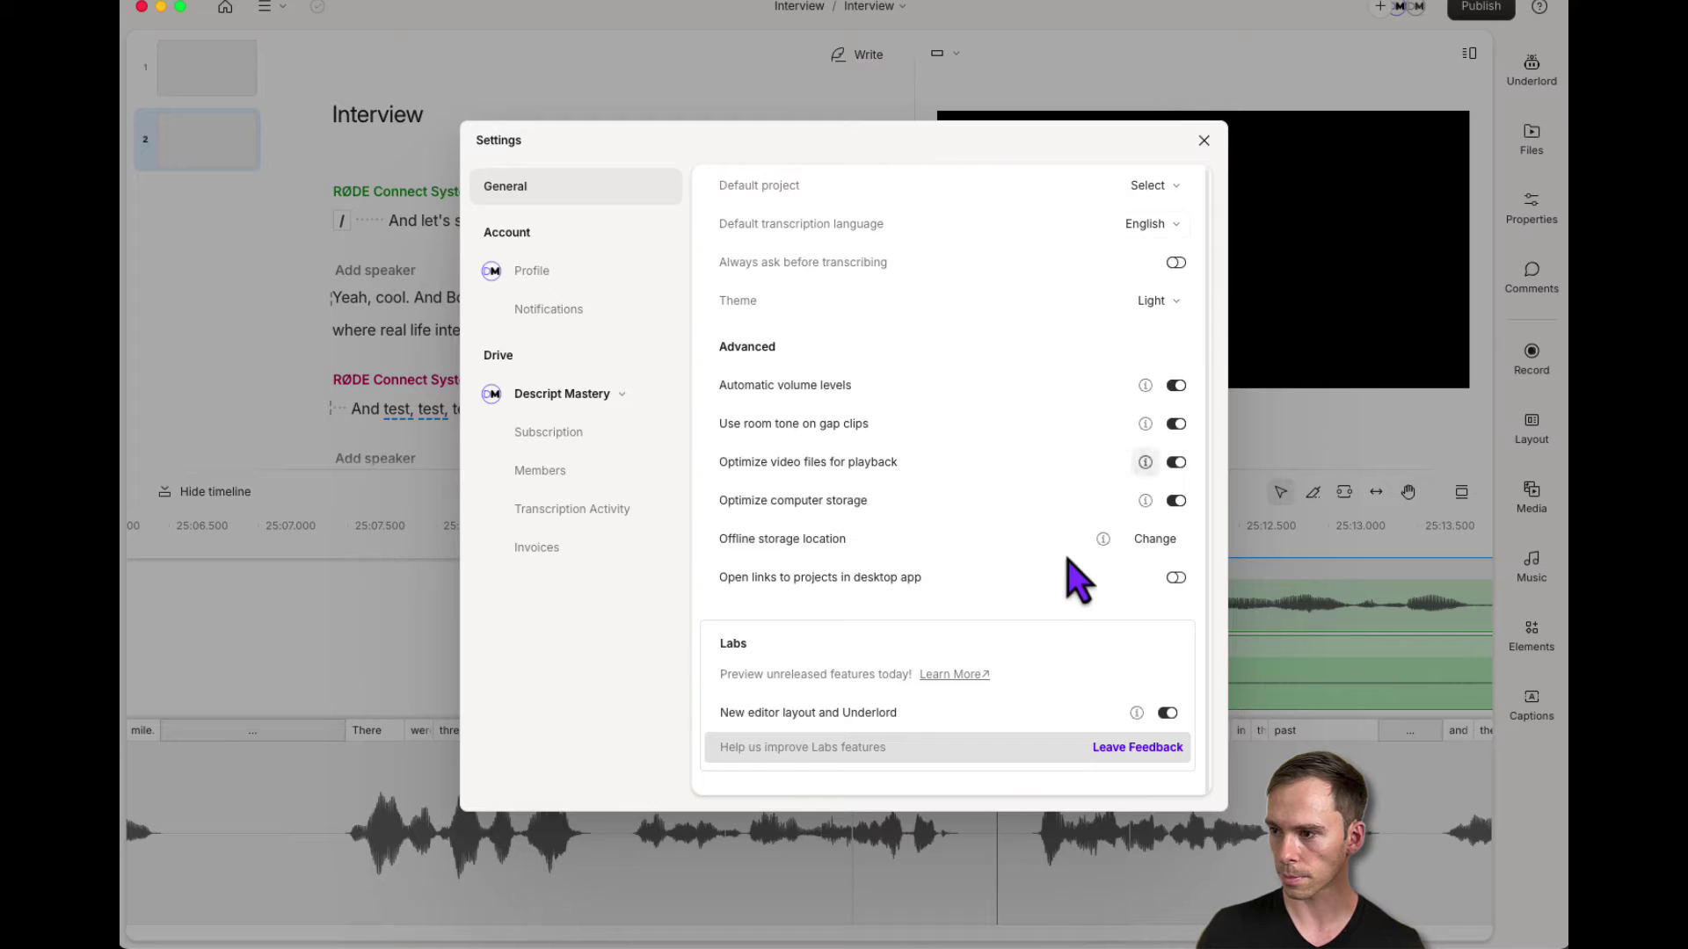
pyautogui.scroll(1, 1090, 492)
pyautogui.click(1204, 140)
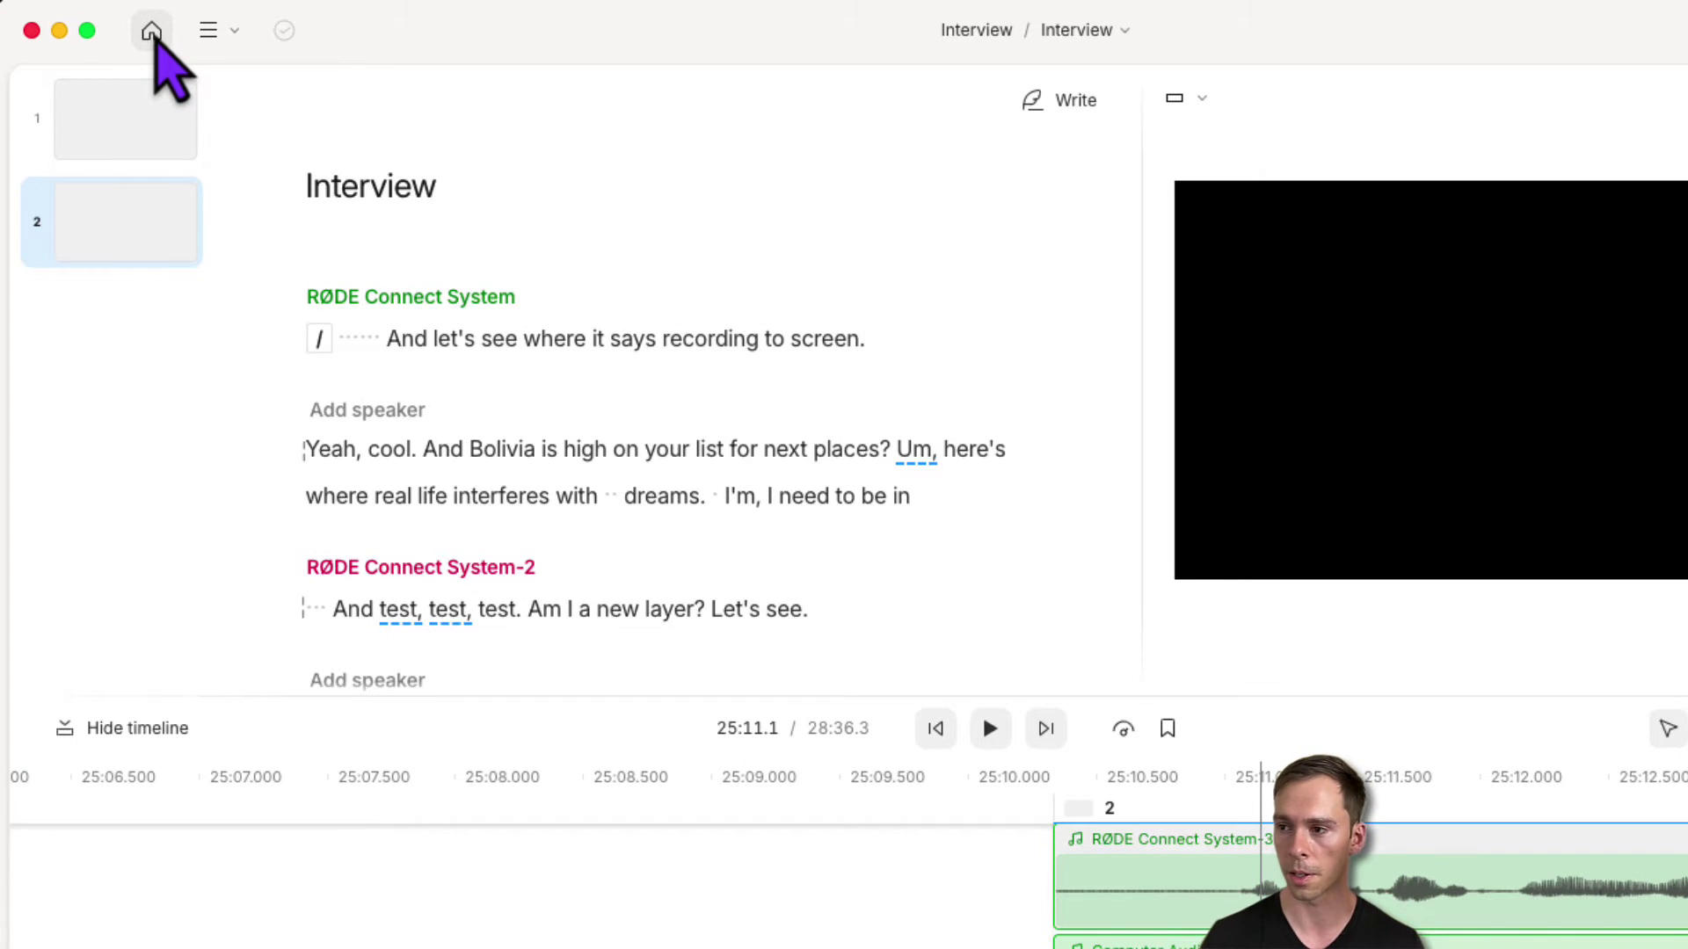
# Look through the new layout's main menu, including Quick actions and the Format commands, and the project's list of compositions.
pyautogui.click(212, 33)
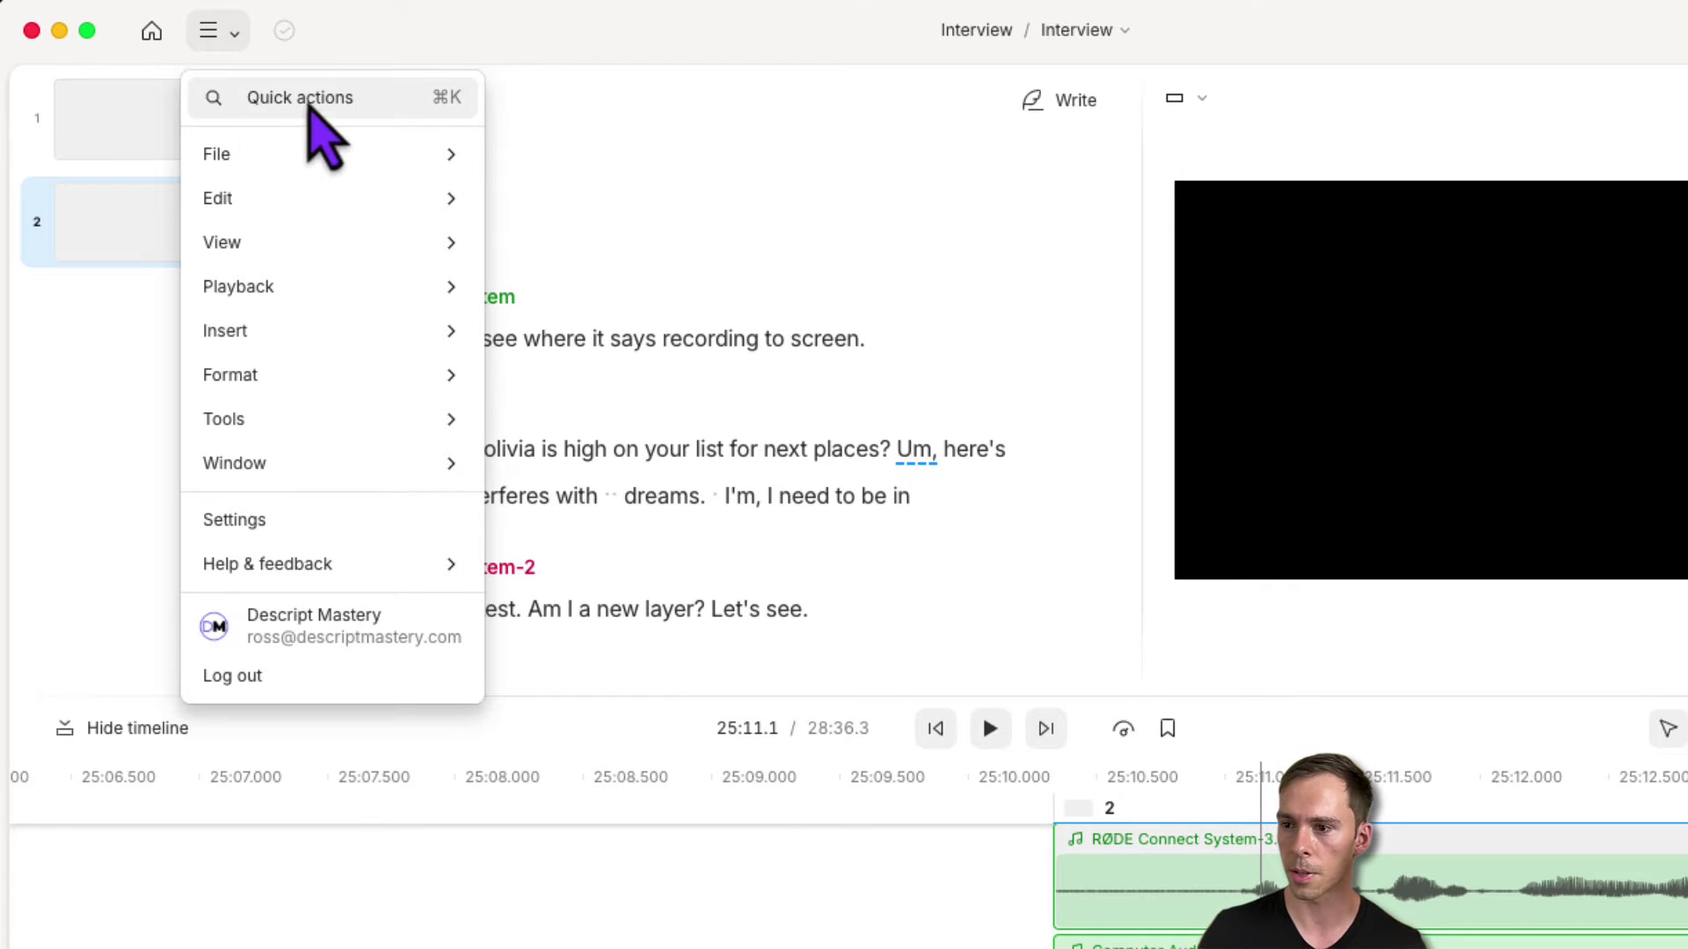
pyautogui.click(735, 444)
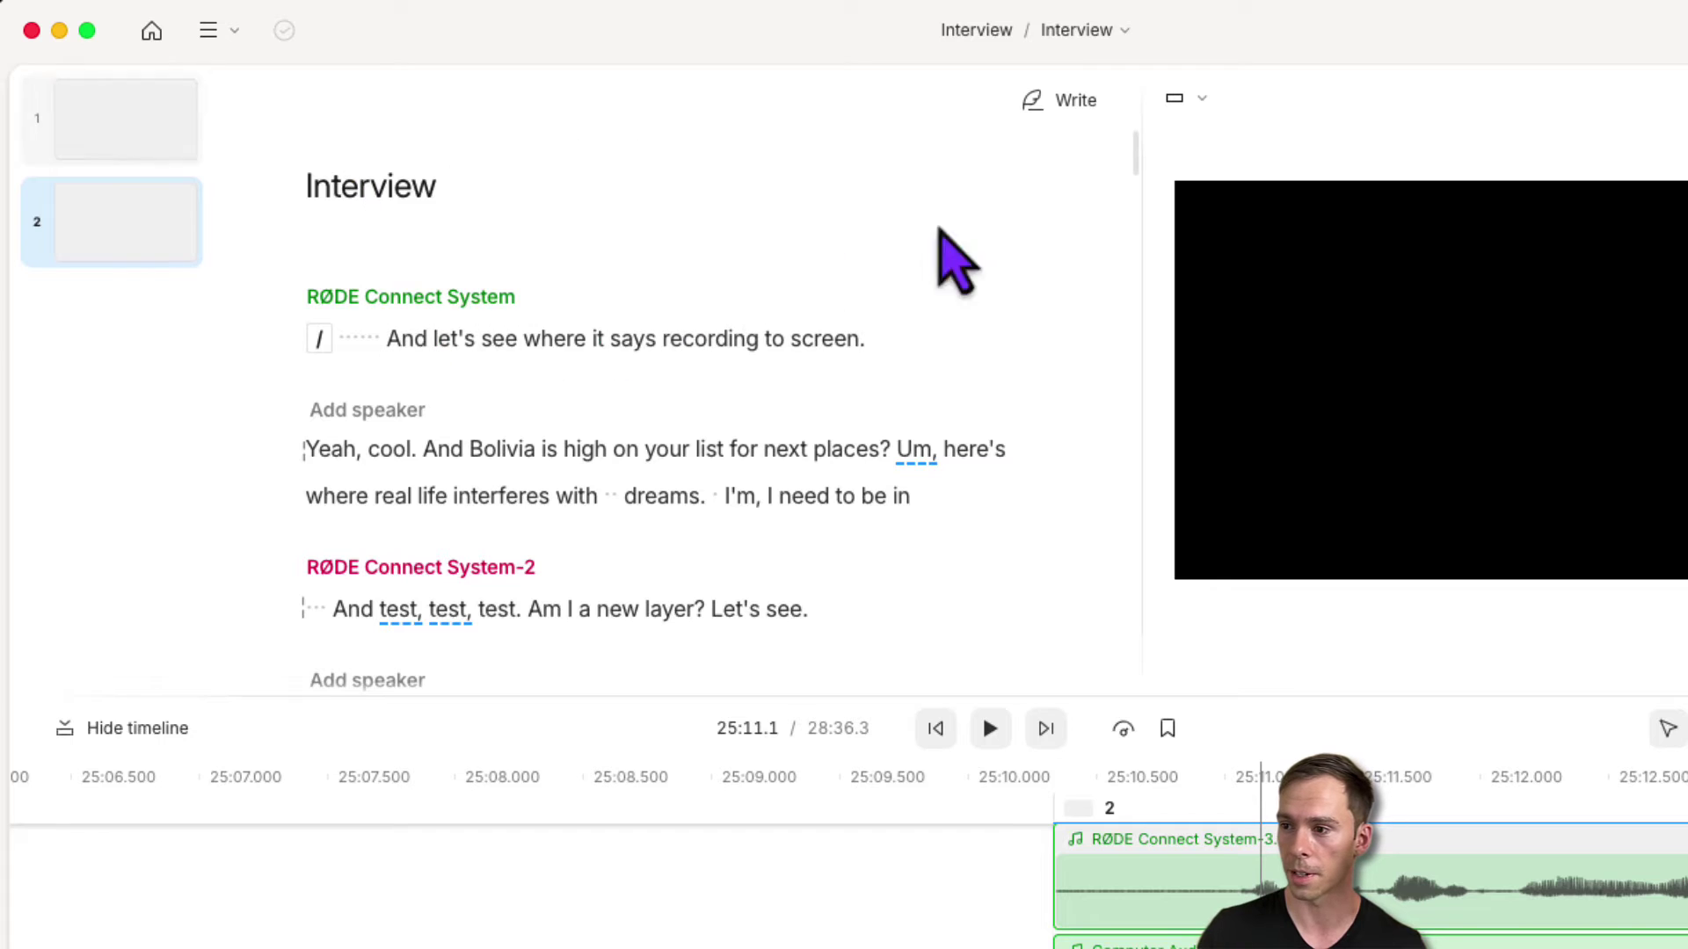
pyautogui.click(211, 30)
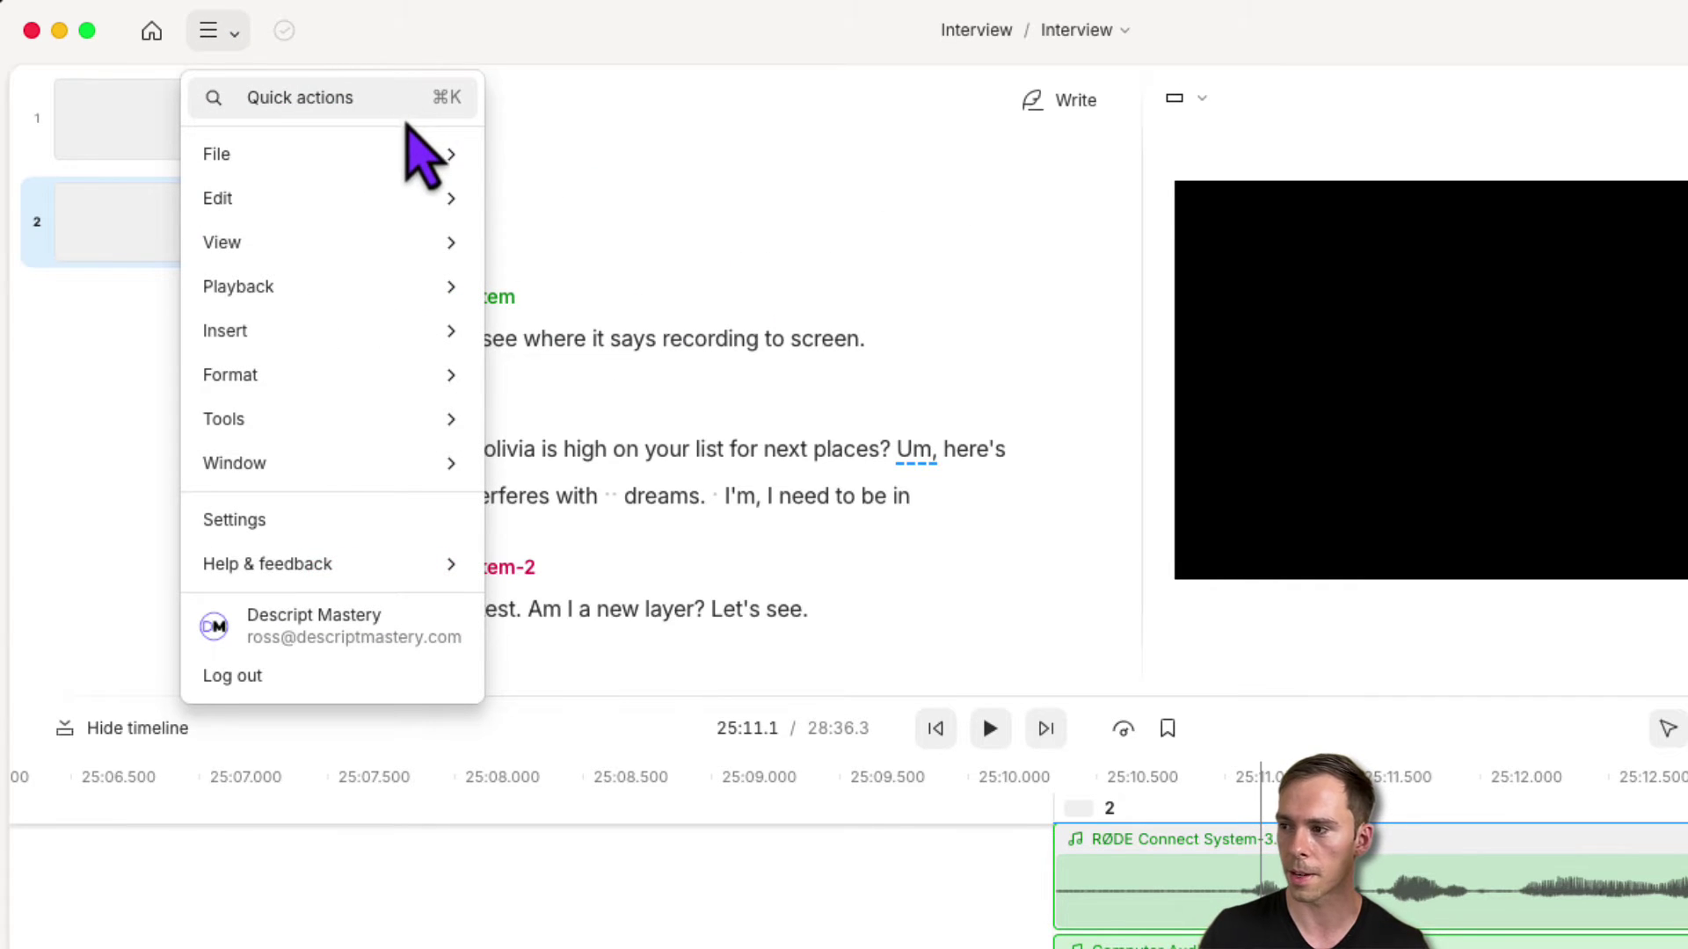
pyautogui.moveTo(364, 204)
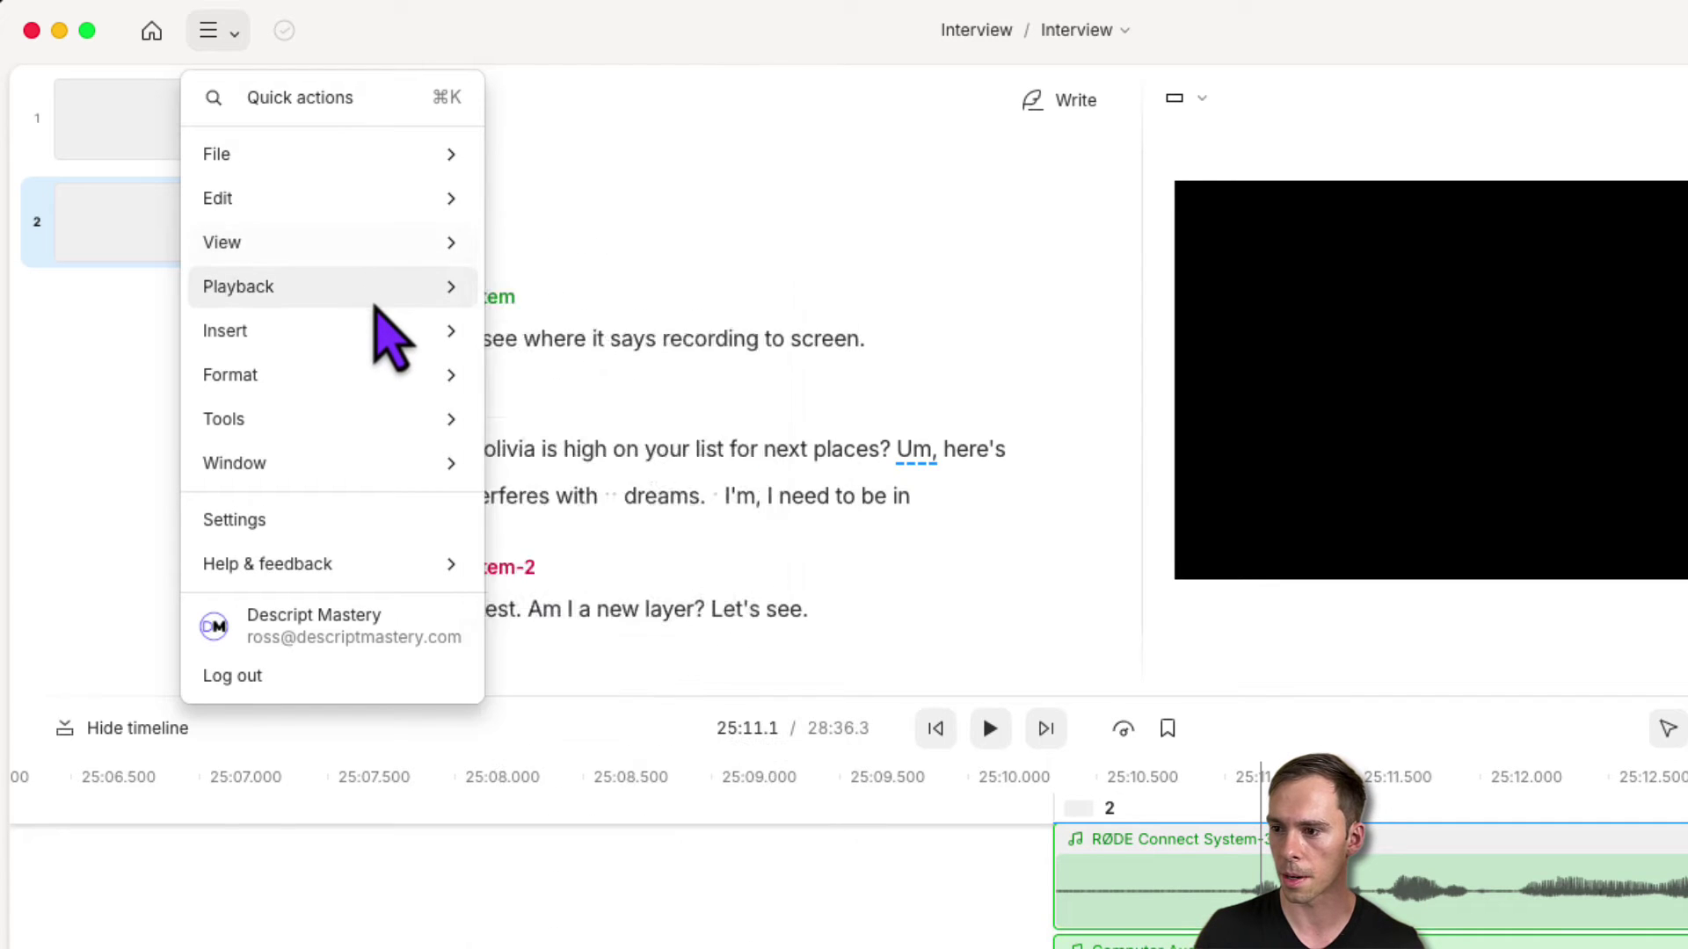
pyautogui.moveTo(444, 376)
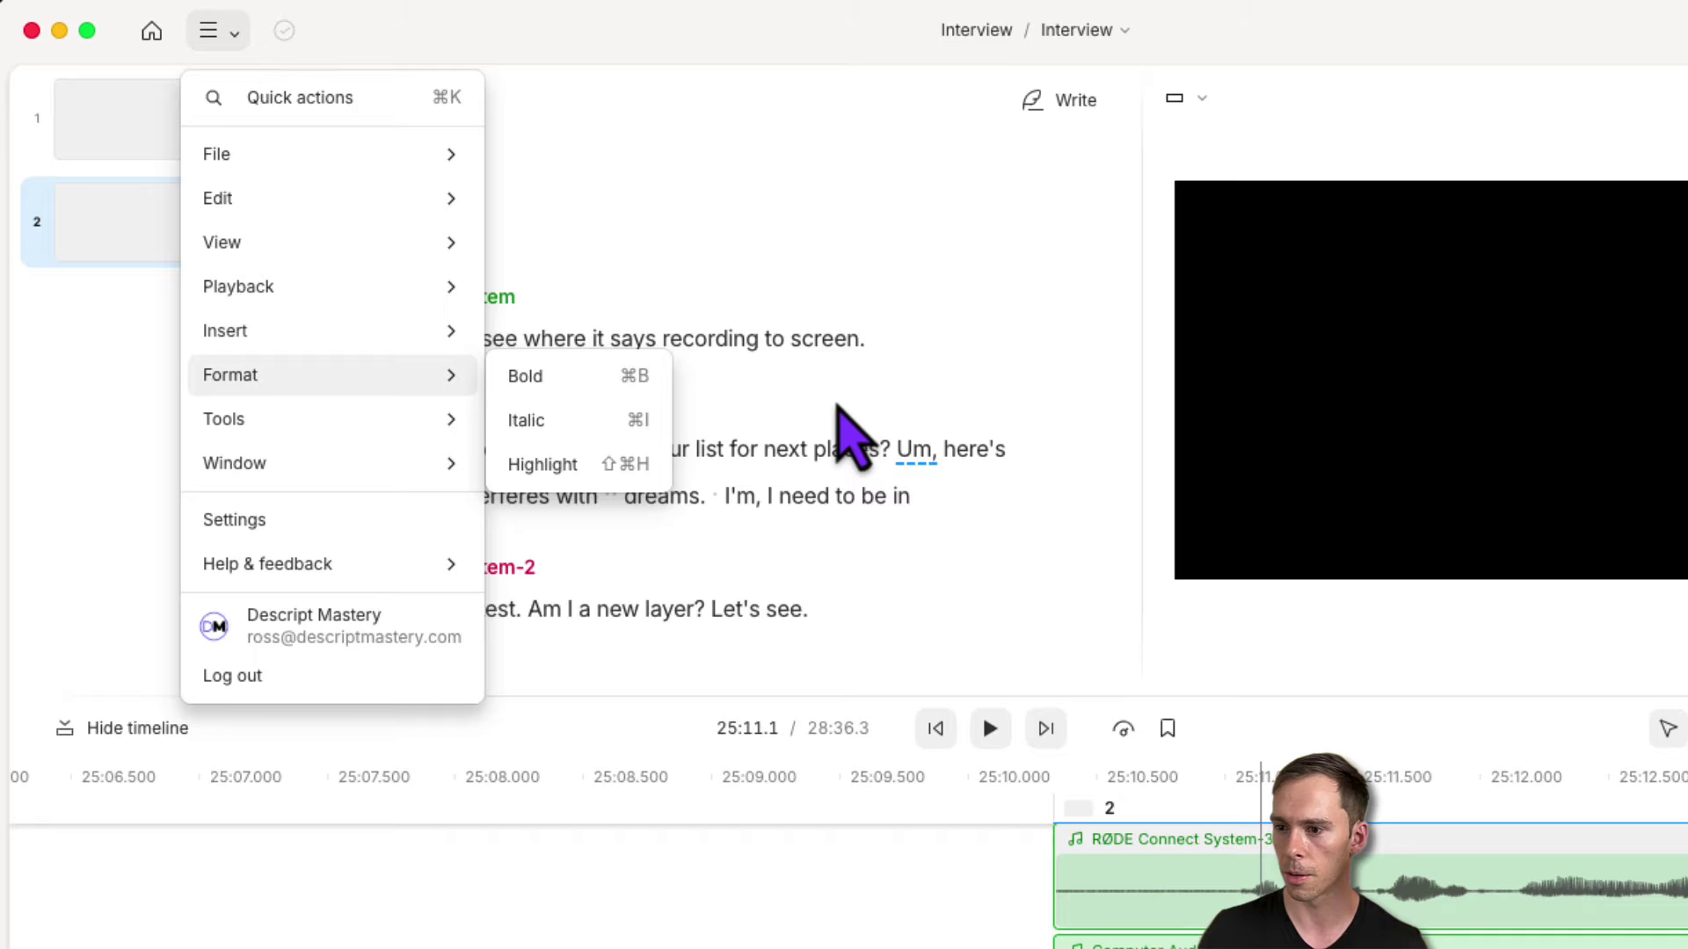
pyautogui.click(883, 362)
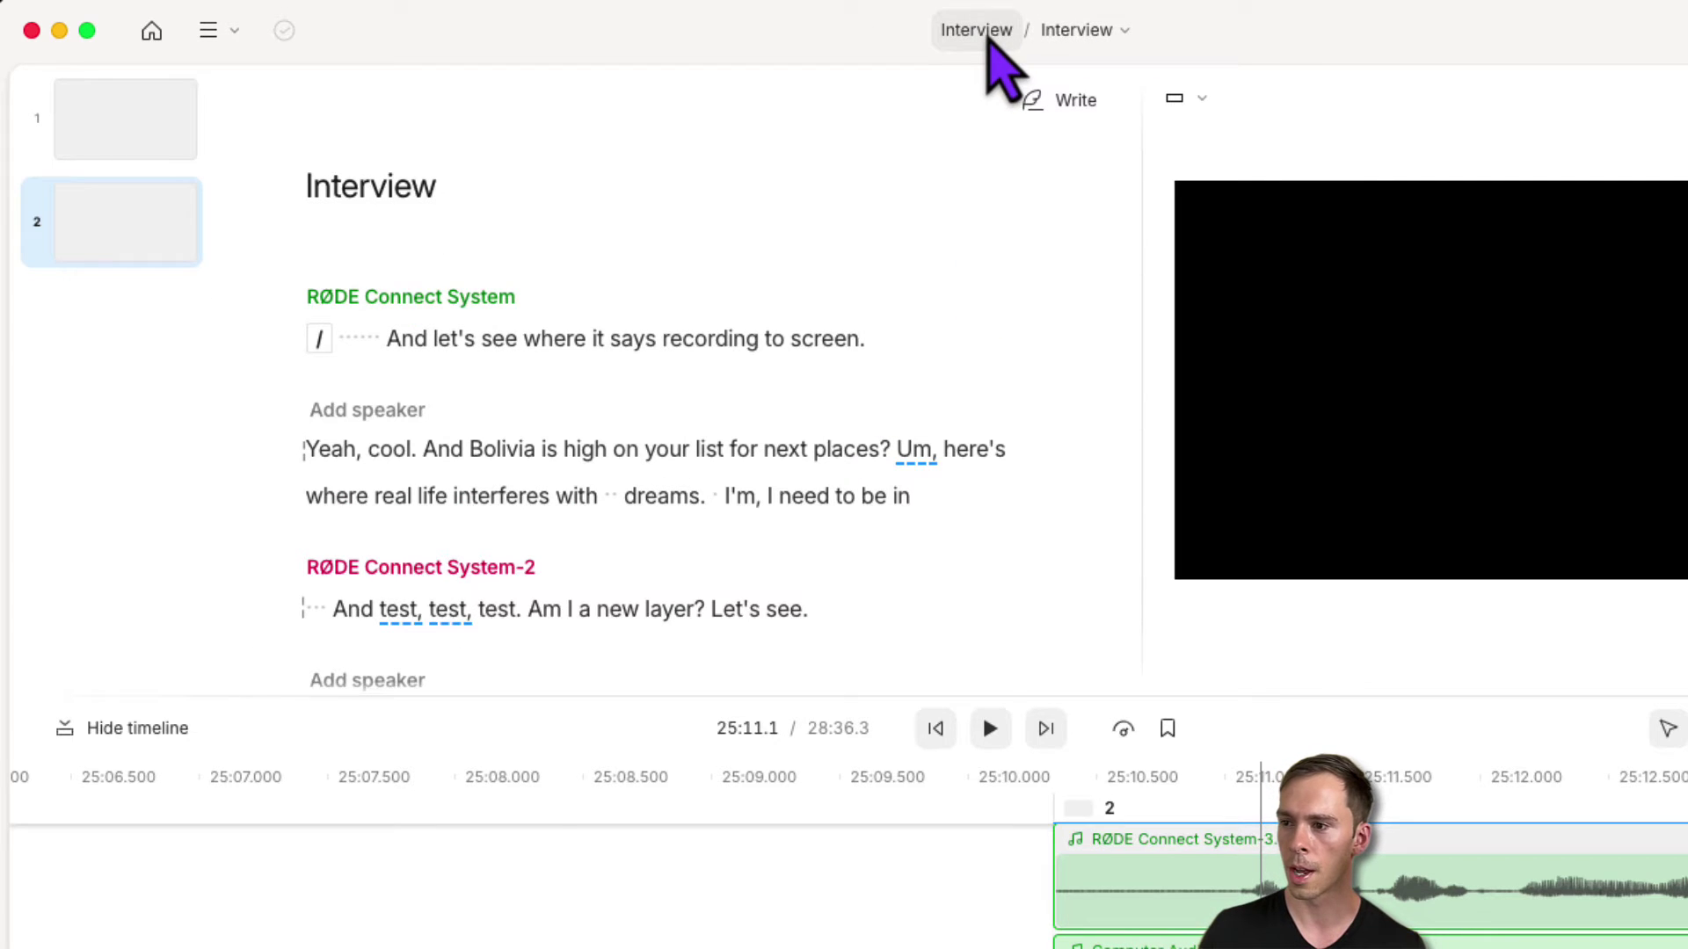
pyautogui.click(1081, 37)
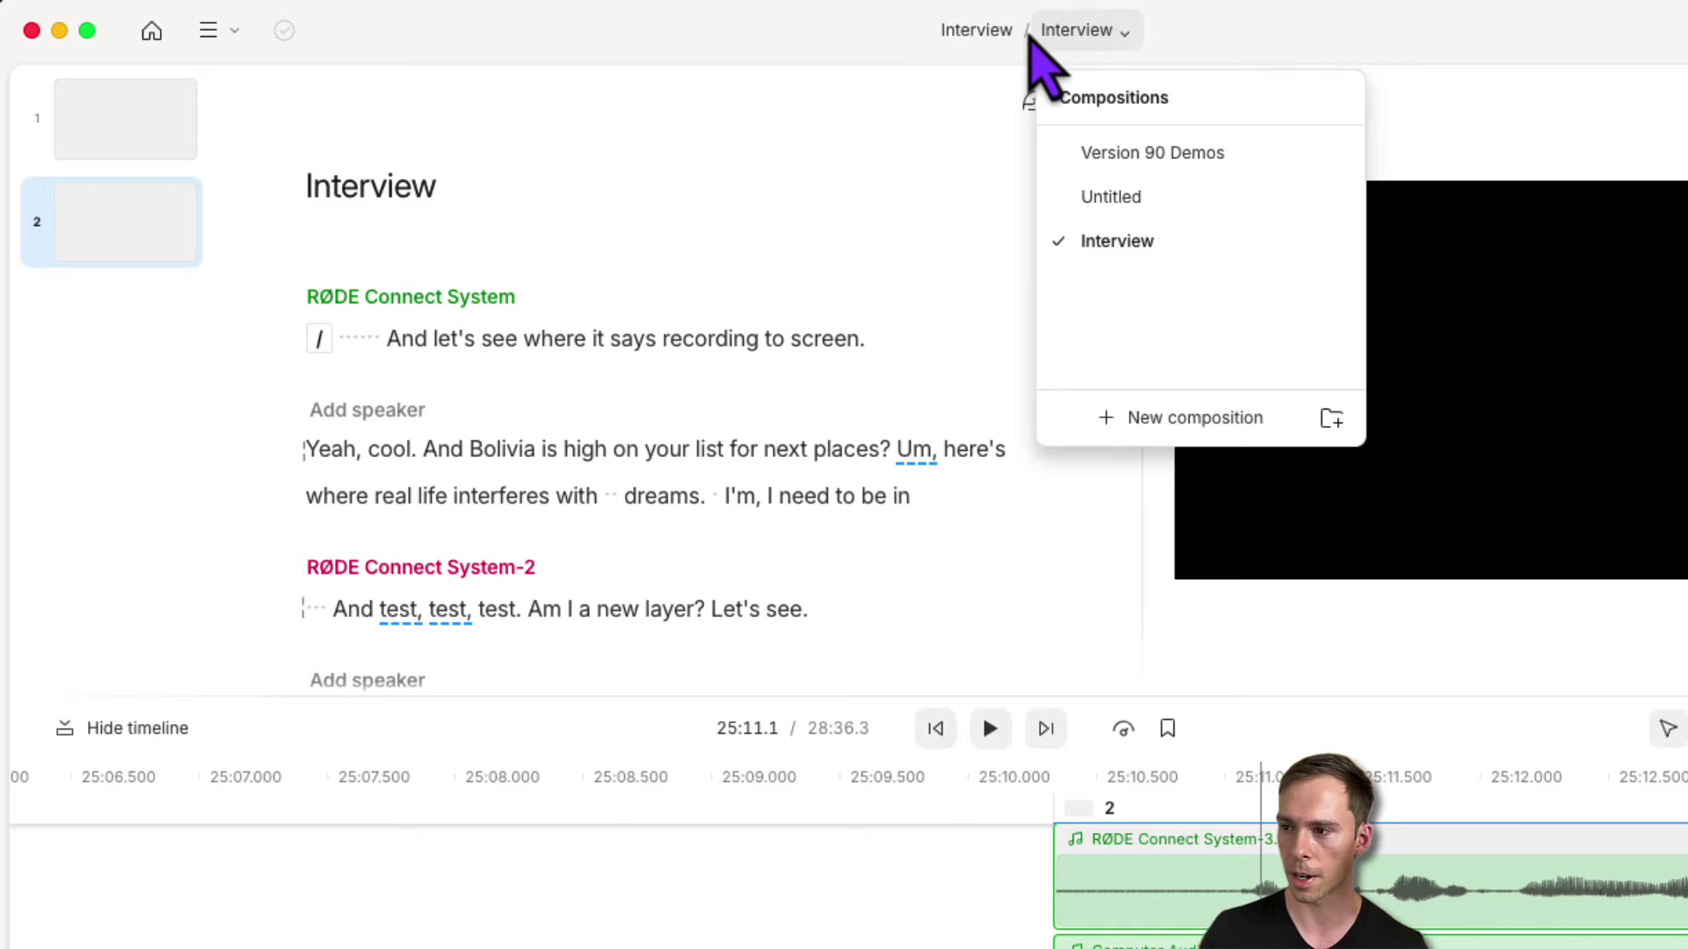
pyautogui.click(1115, 36)
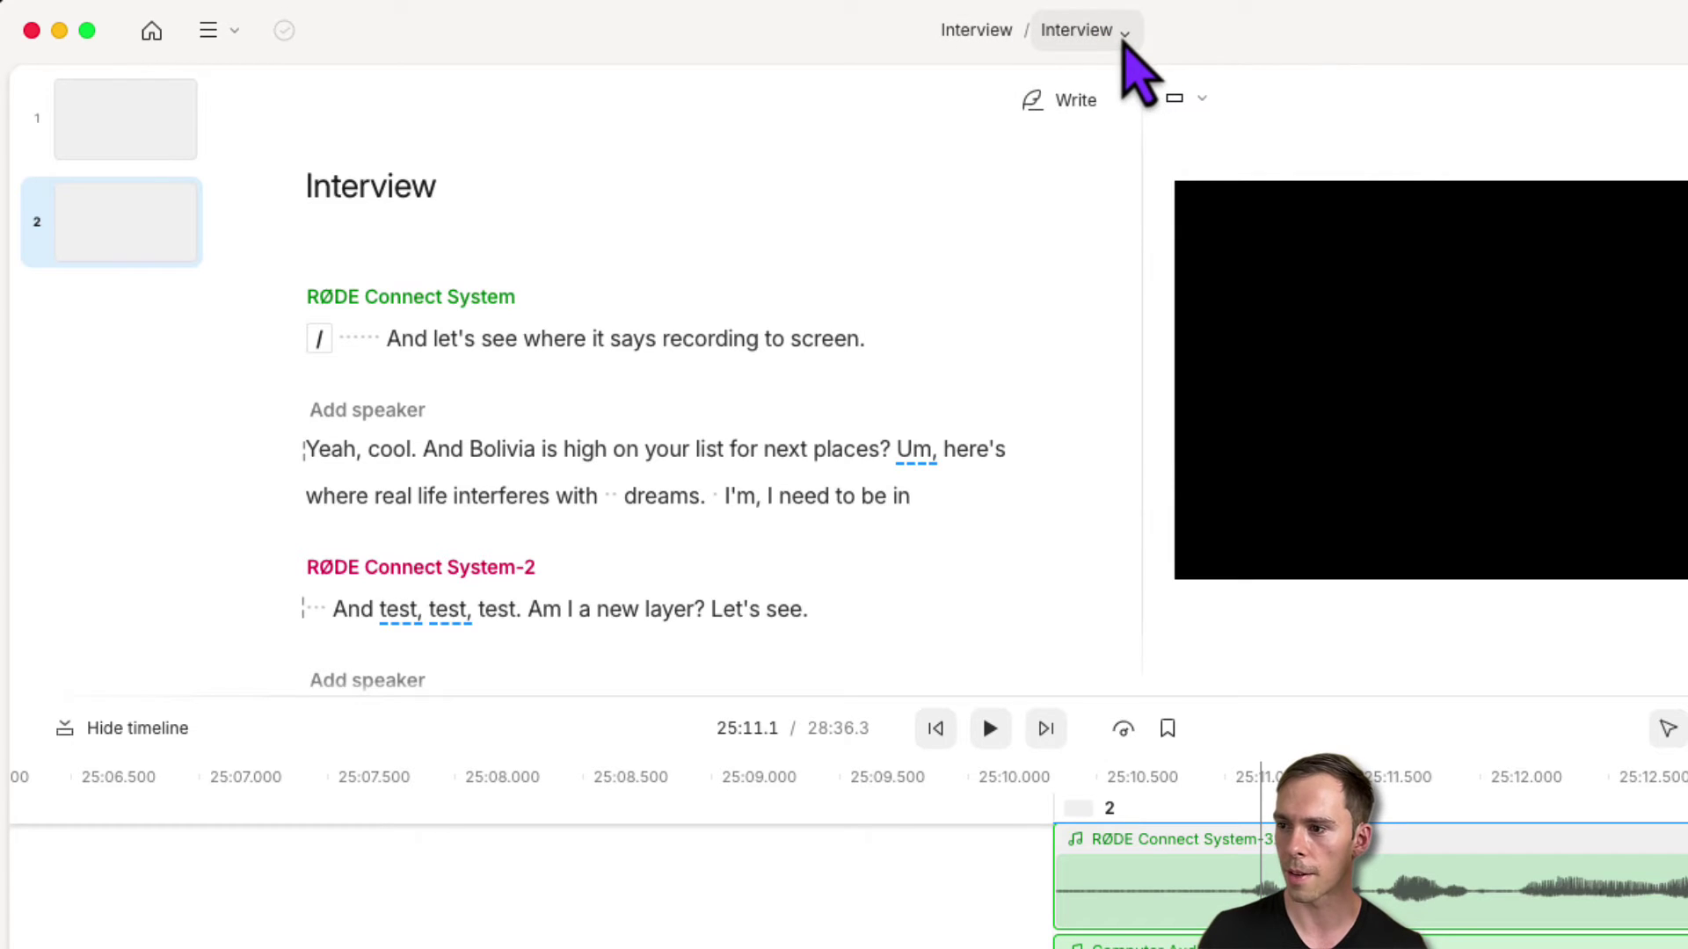
pyautogui.click(1125, 39)
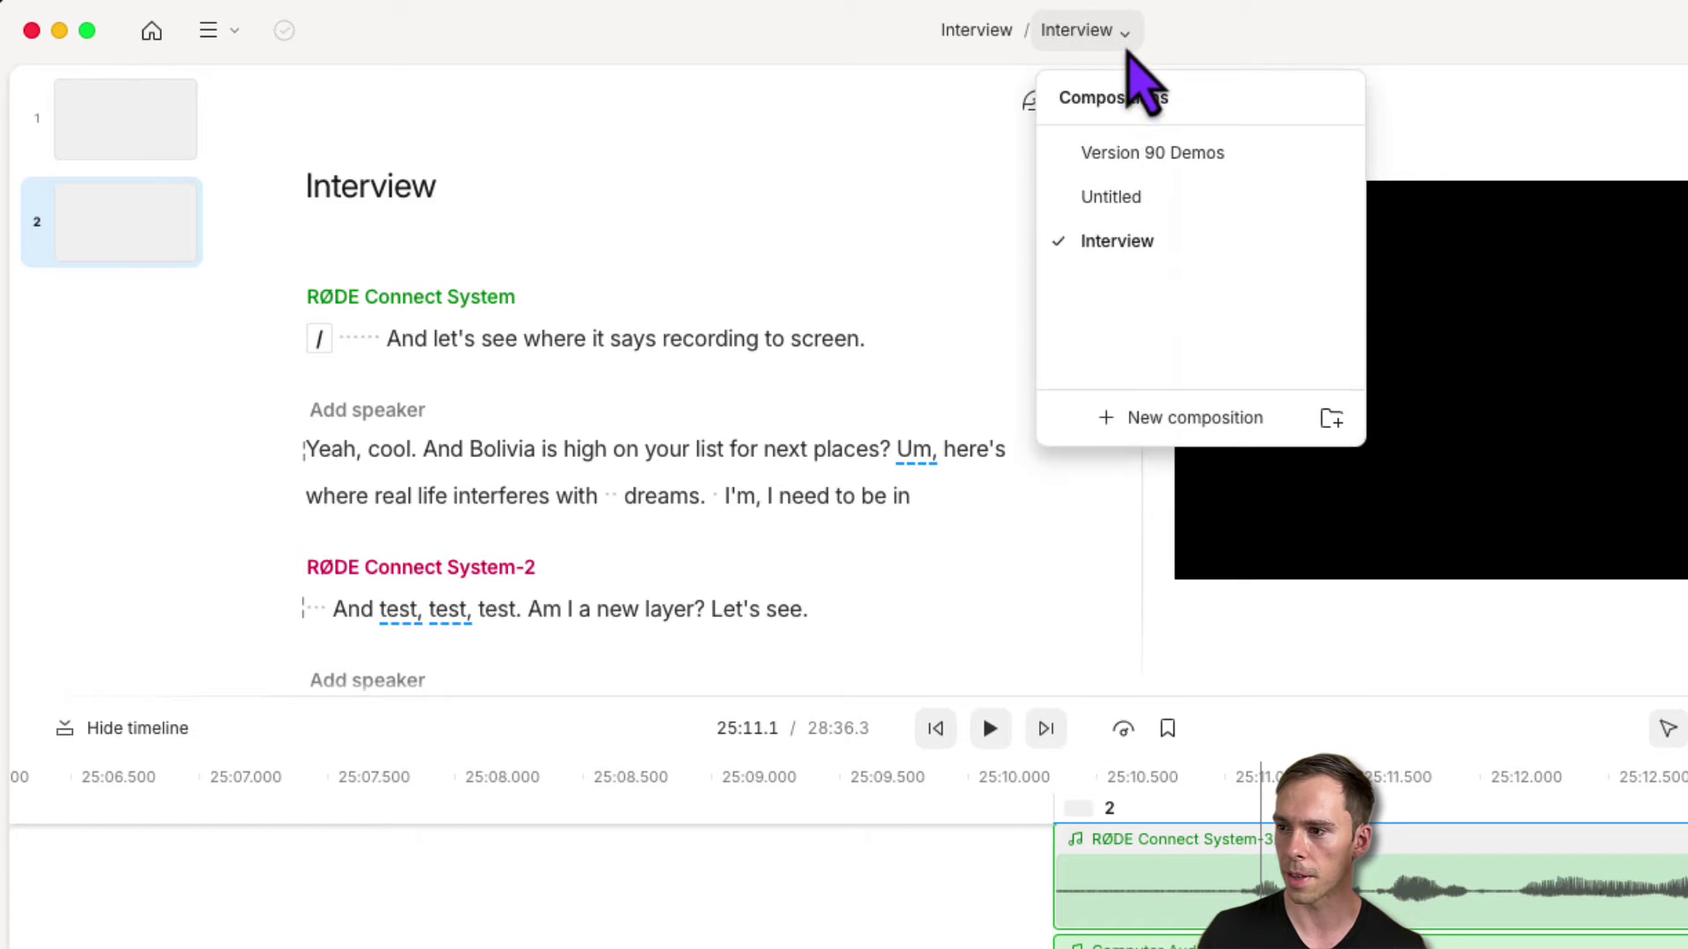
pyautogui.click(1076, 26)
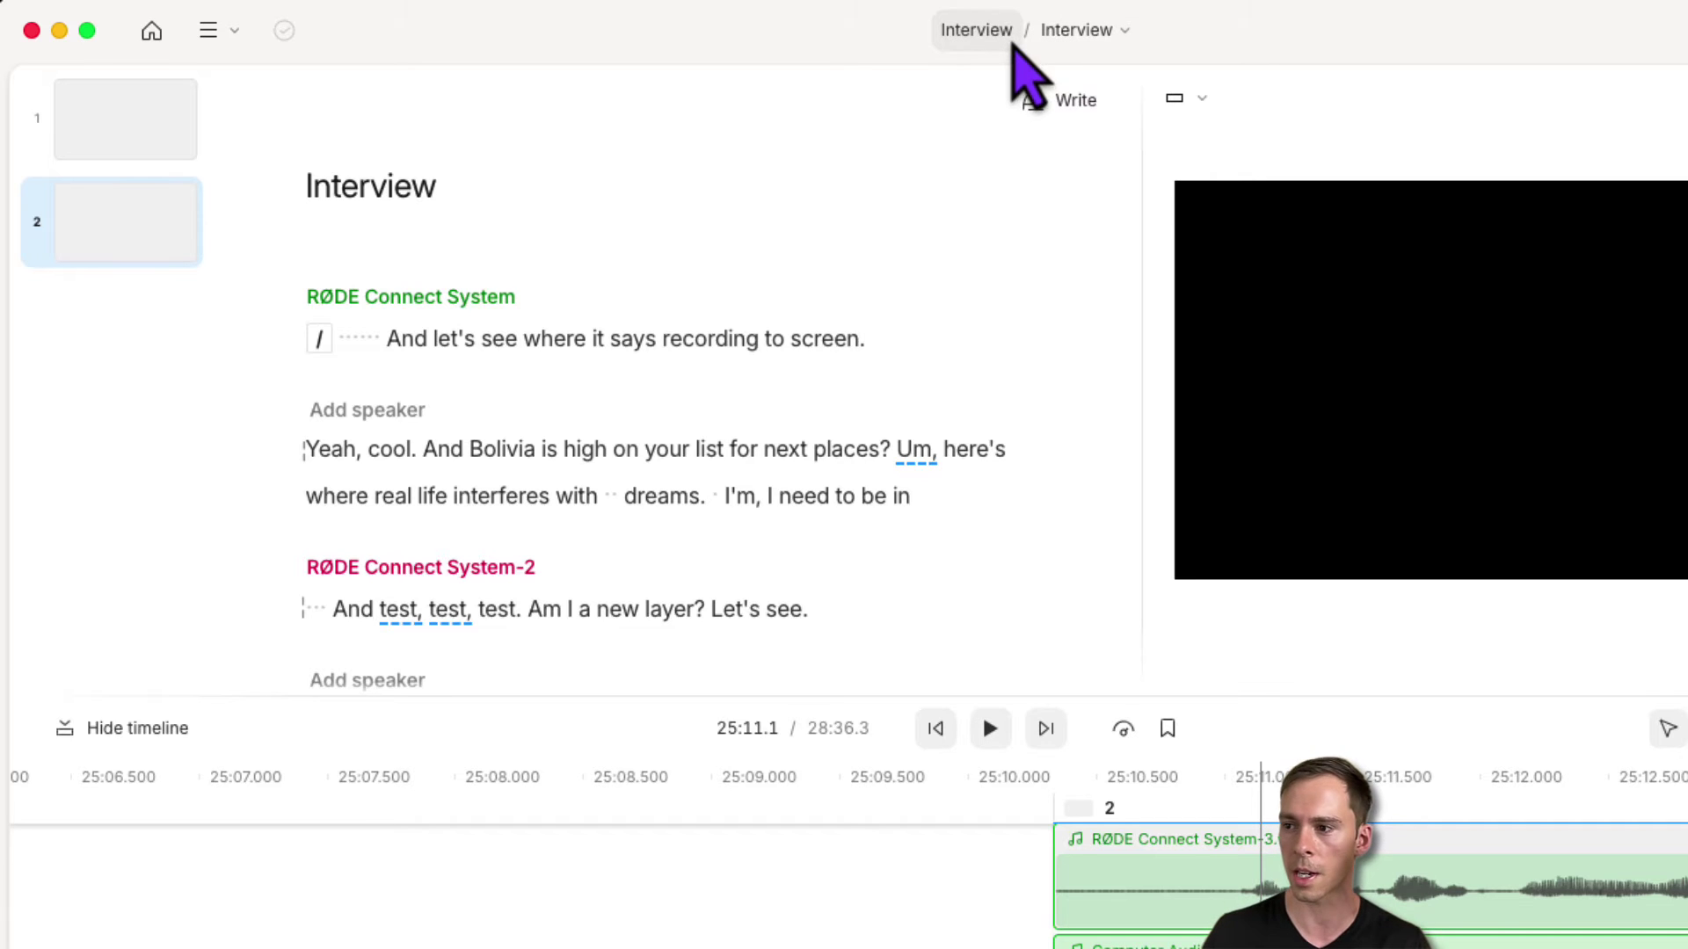
# Switch the script into Write mode and back out of it.
pyautogui.click(1083, 100)
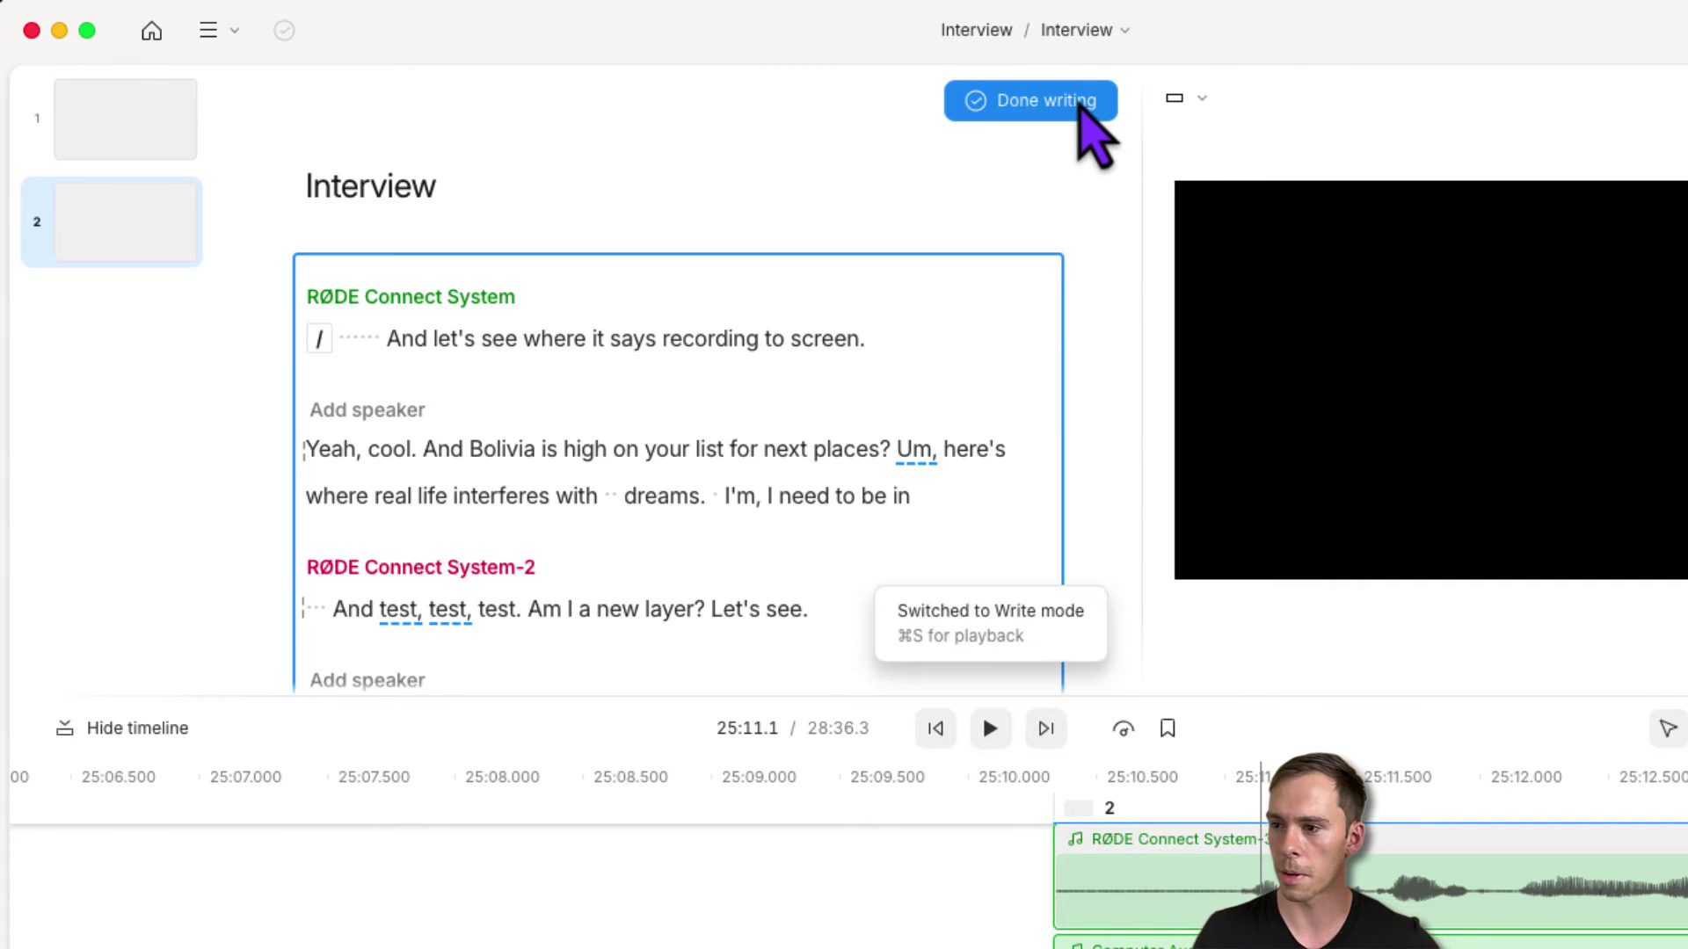
pyautogui.click(1083, 100)
pyautogui.scroll(-1, 827, 428)
pyautogui.scroll(-5, 826, 428)
pyautogui.scroll(5, 825, 426)
pyautogui.scroll(-9, 685, 478)
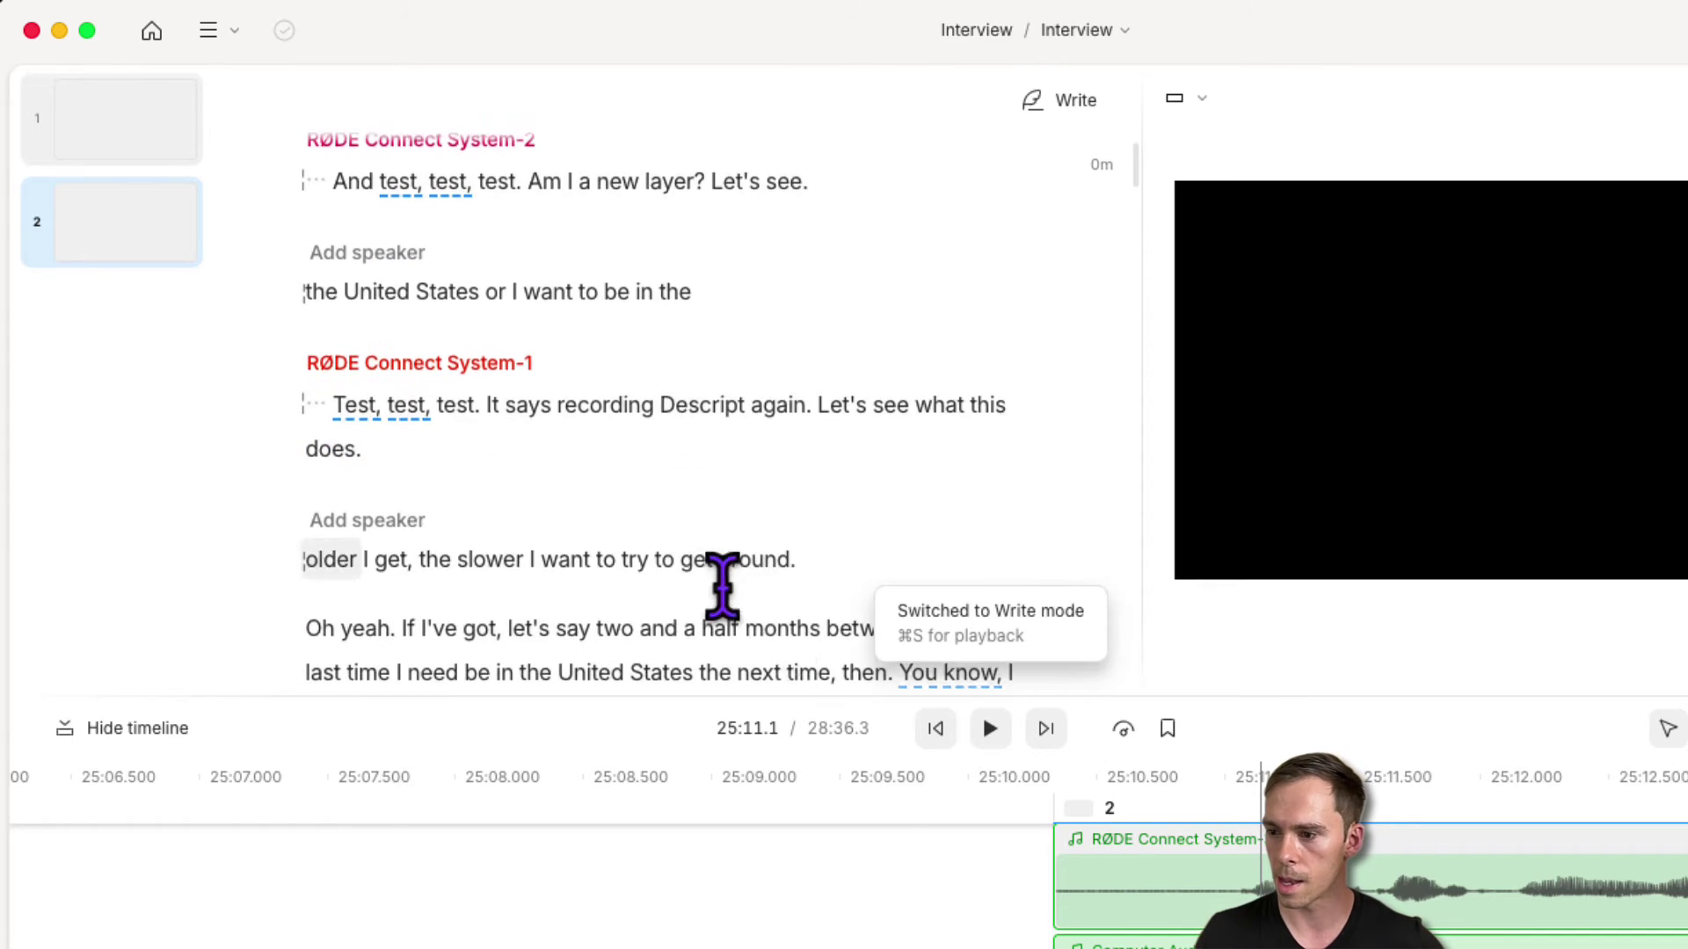
pyautogui.hscroll(-5, 950, 932)
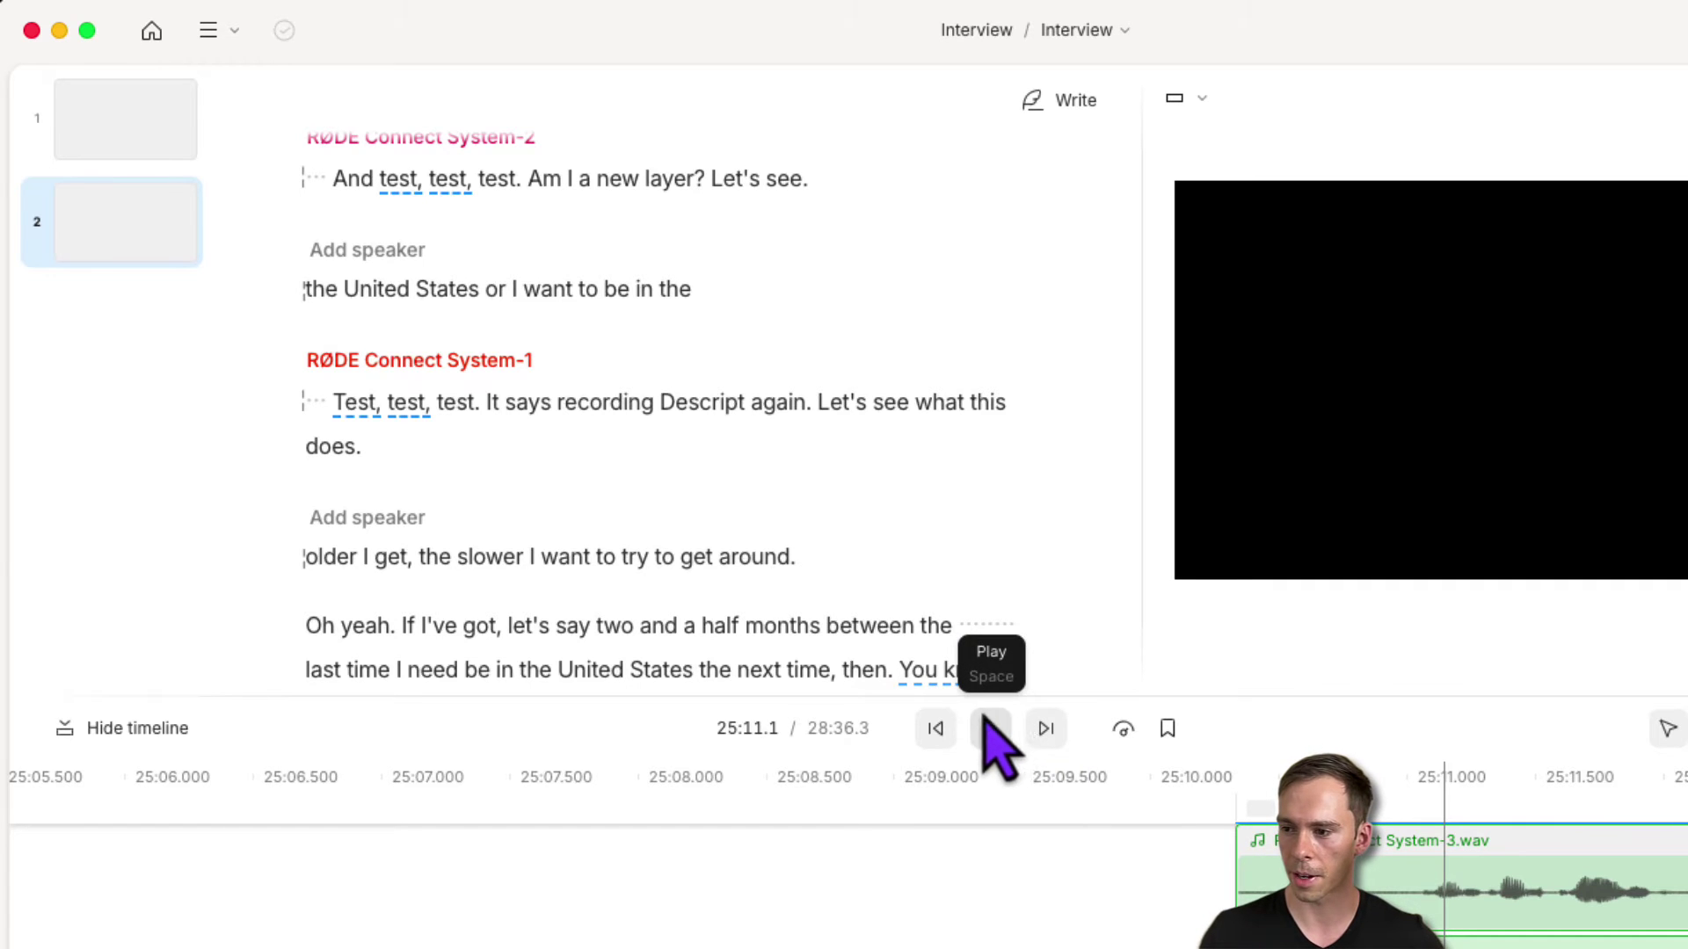
# Check the marker list and add a marker named "marker 1" before "there. And once you're there" in the script.
pyautogui.click(1168, 730)
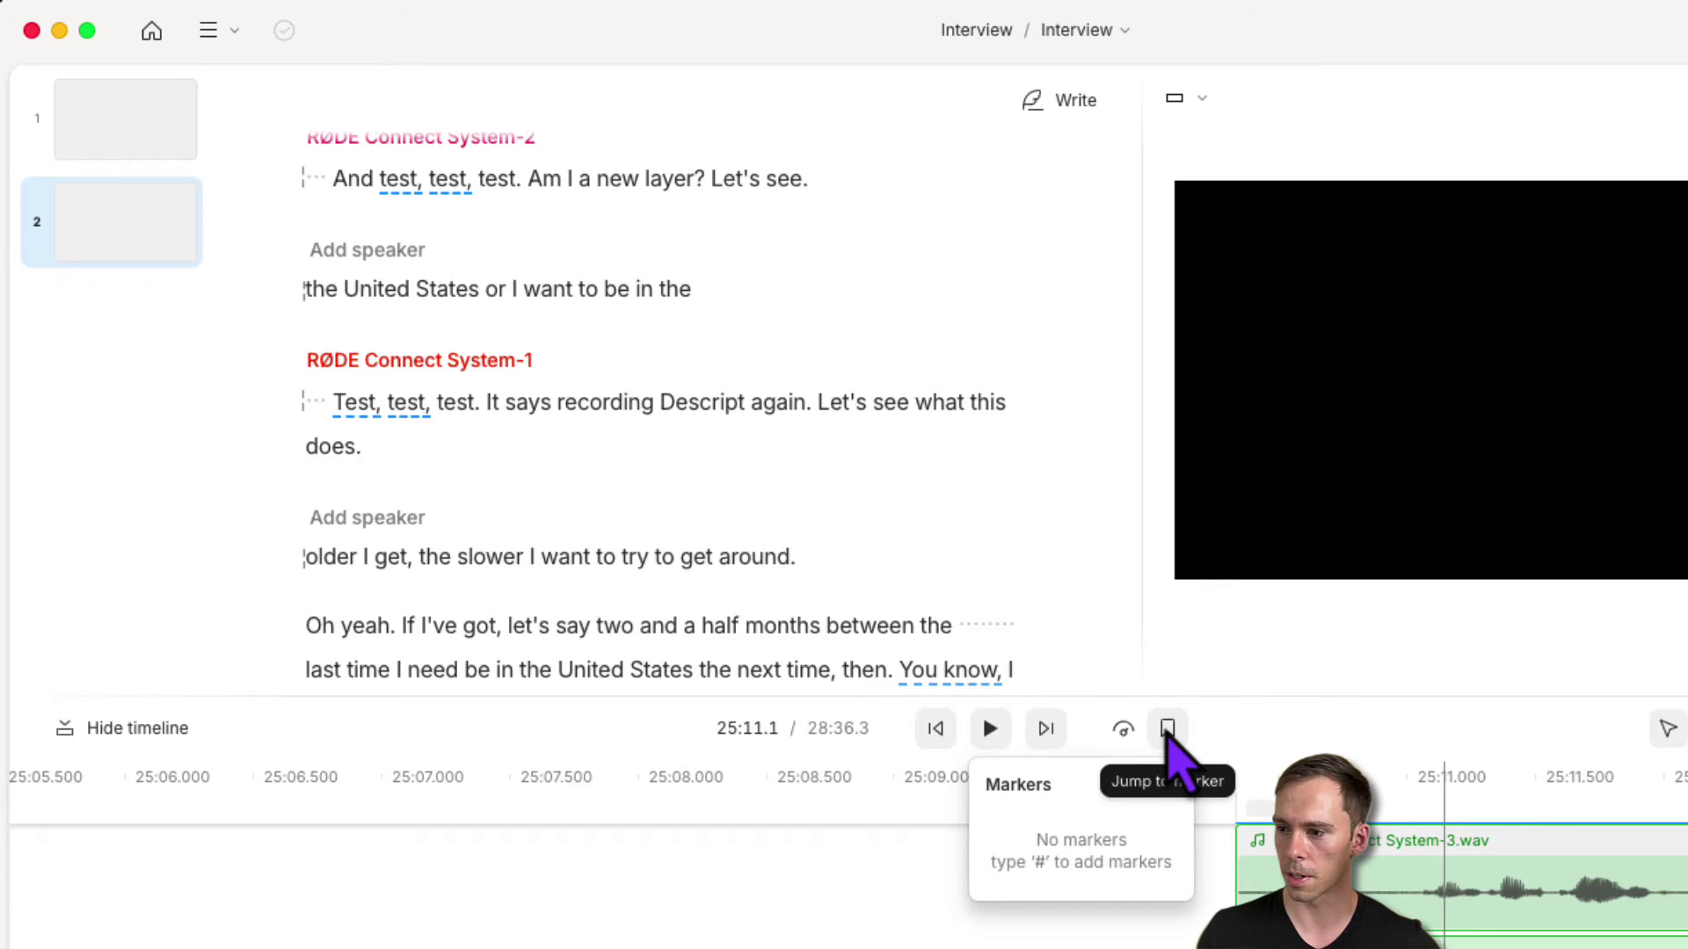
pyautogui.scroll(-10, 761, 528)
pyautogui.click(361, 454)
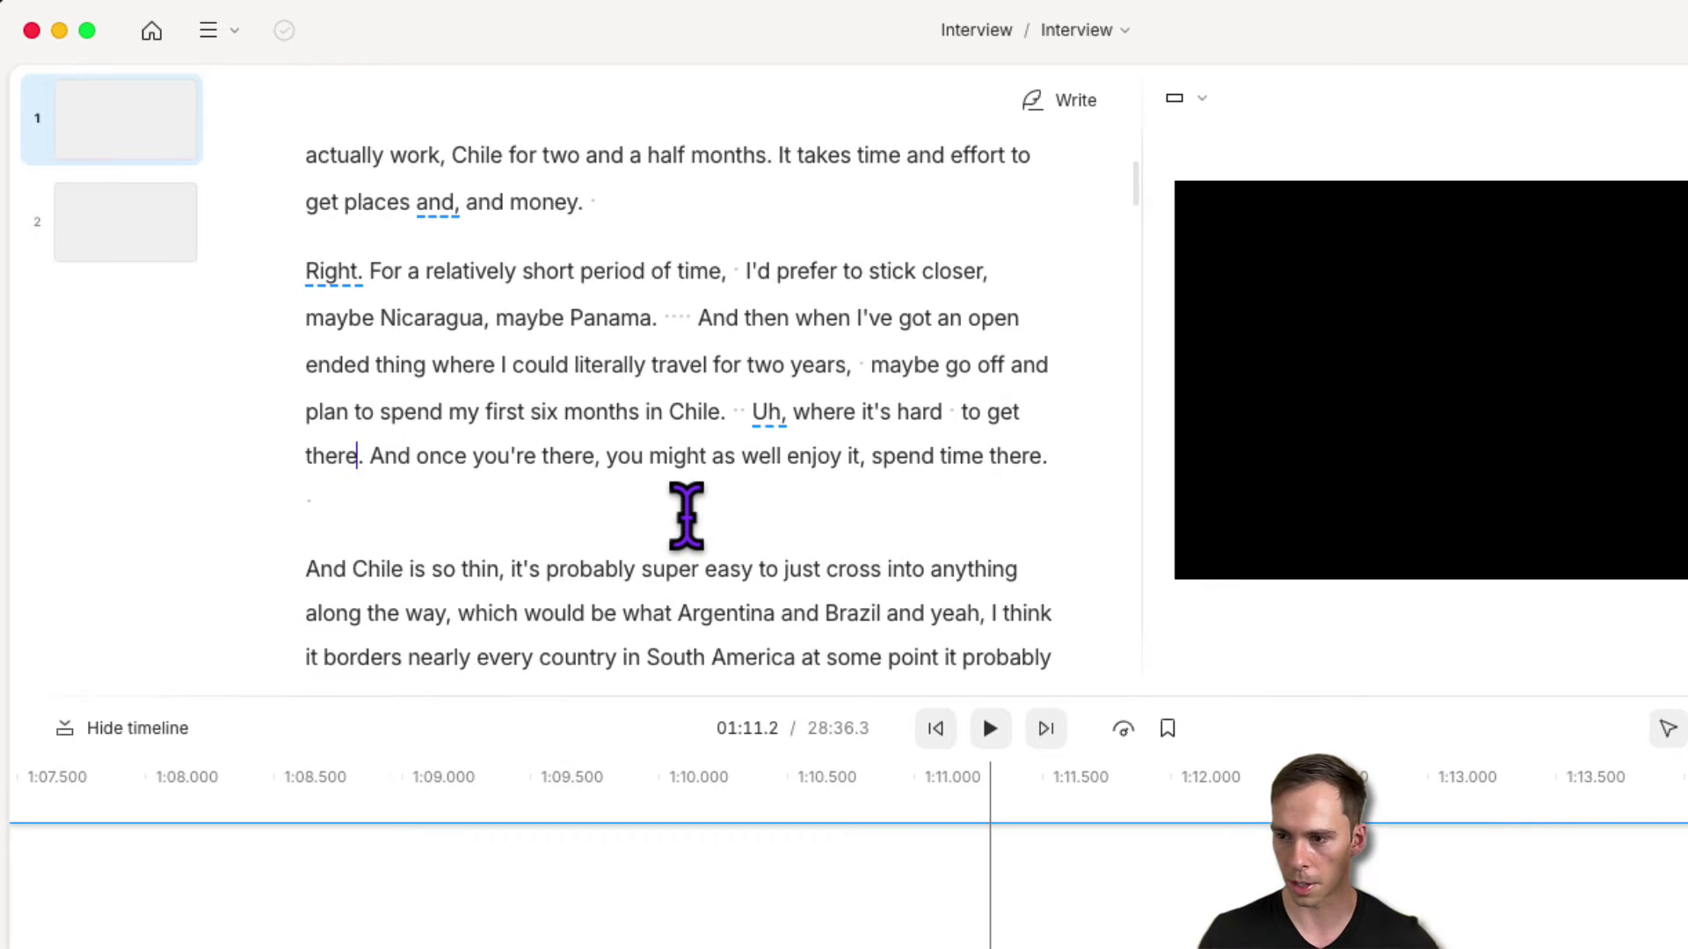
pyautogui.write('m')
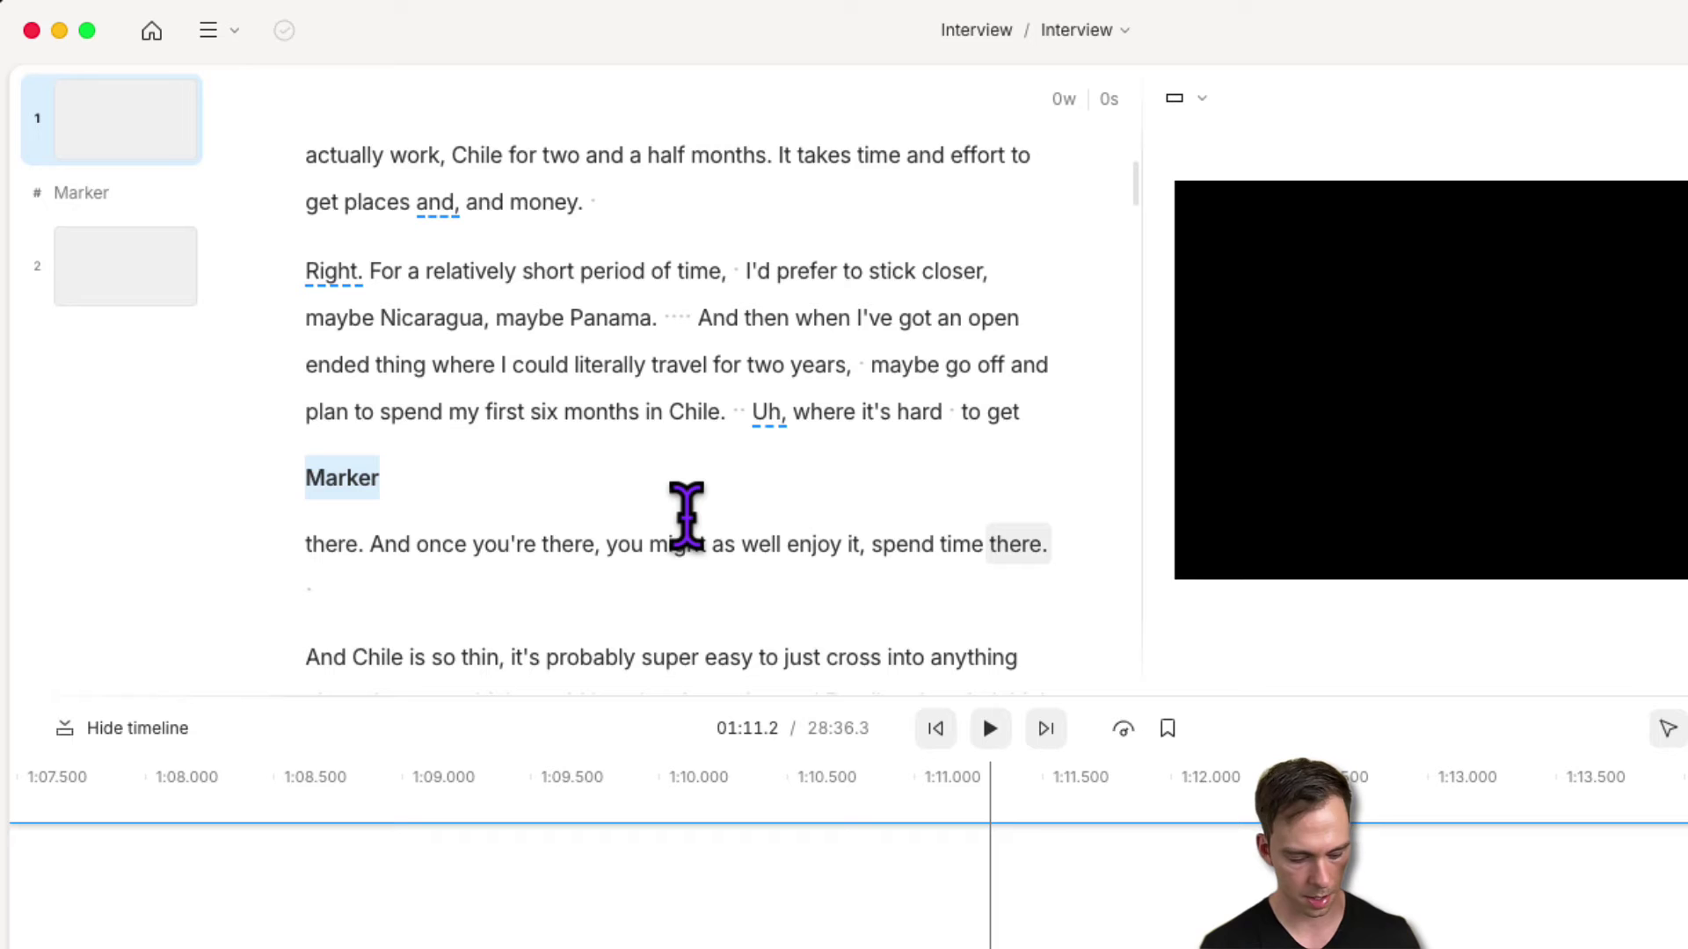
pyautogui.write('marker 1')
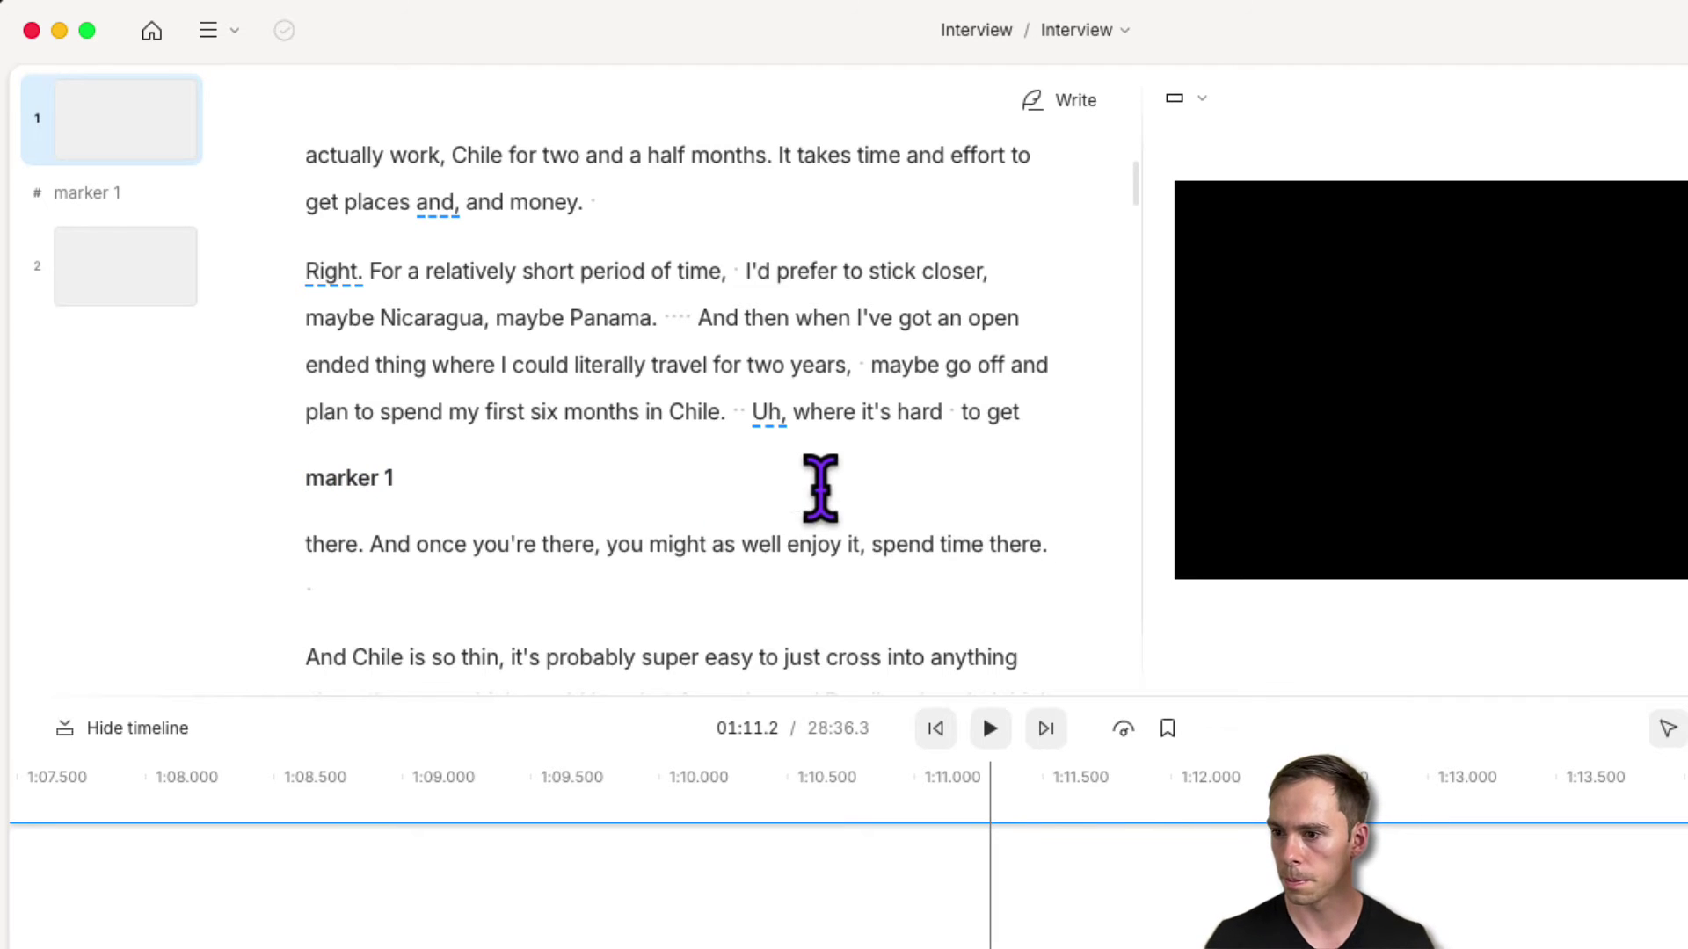
# Add a second marker named "marker 2" before "haven't heard of it" at about 27:42.9.
pyautogui.scroll(-15, 820, 488)
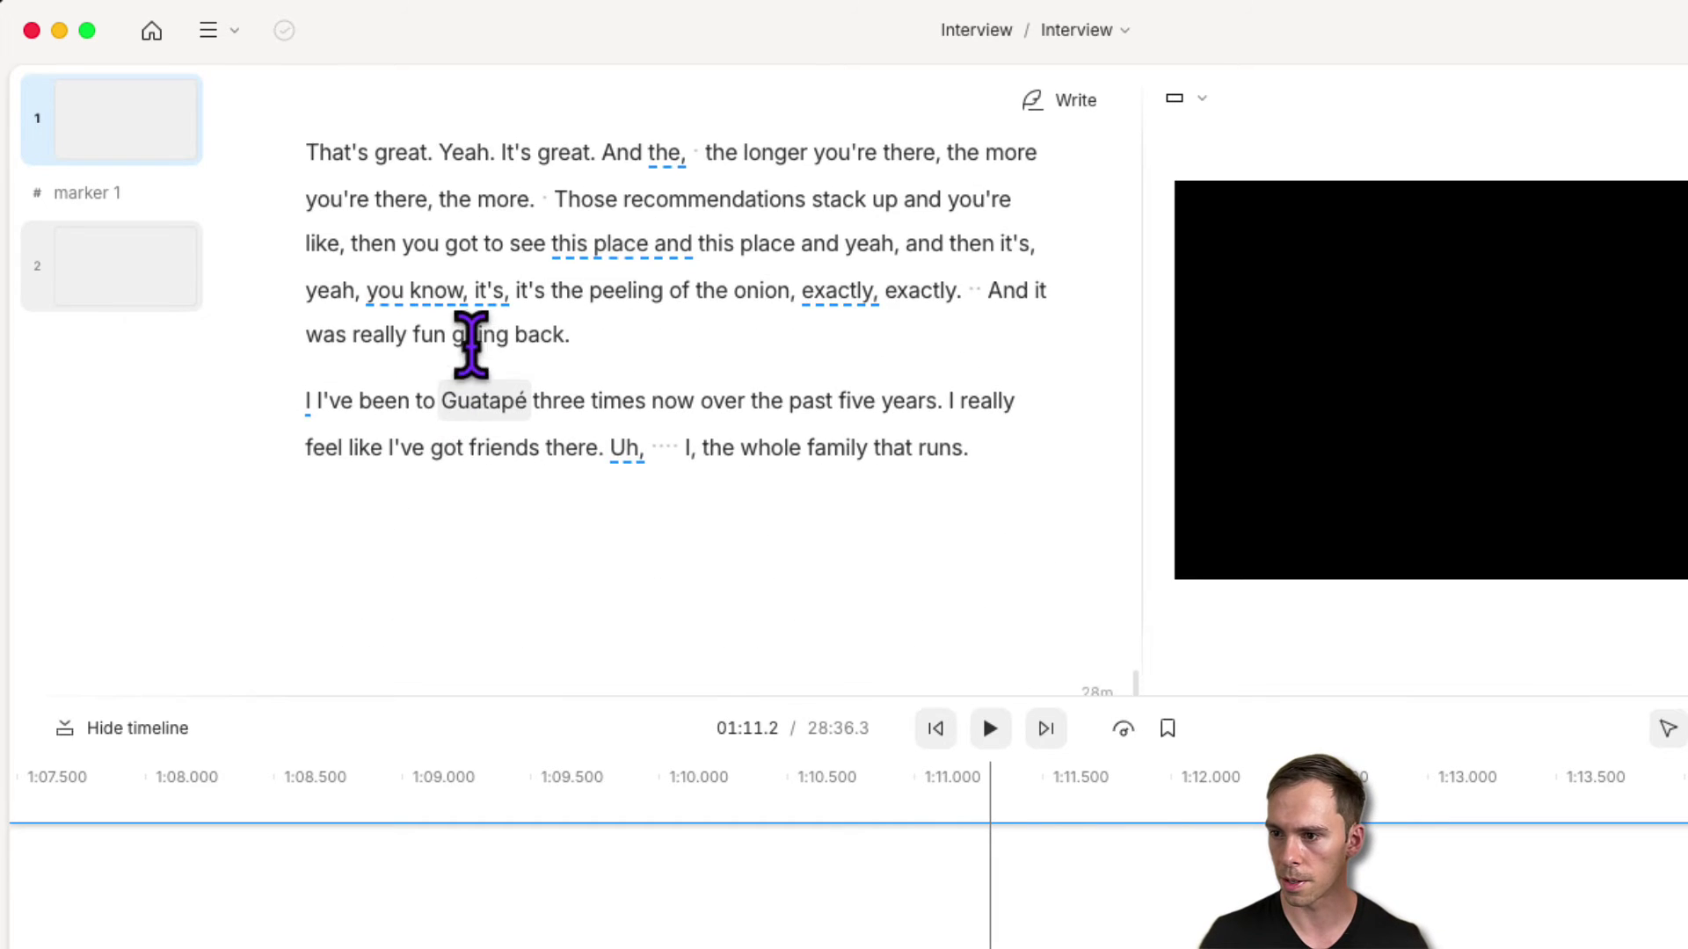
pyautogui.scroll(-15, 467, 361)
pyautogui.click(419, 341)
pyautogui.hotkey('shift', '3')
pyautogui.write('marker 2')
pyautogui.press('Return')
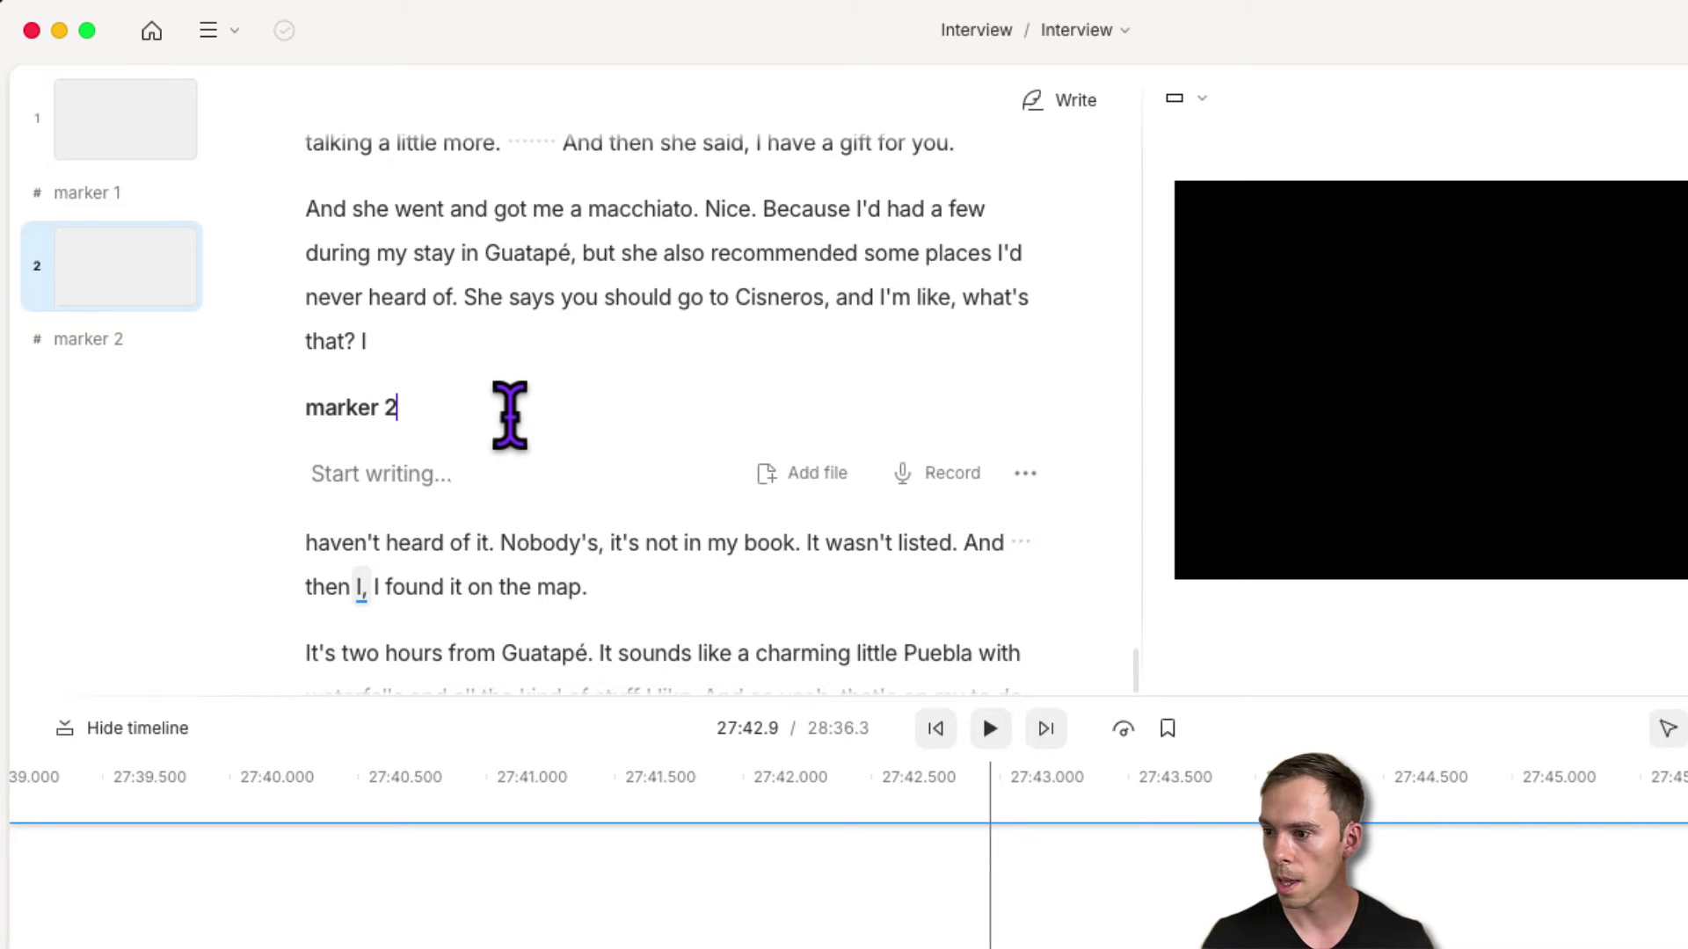
# Jump to marker 1 from the list of markers and reopen that list.
pyautogui.click(1167, 727)
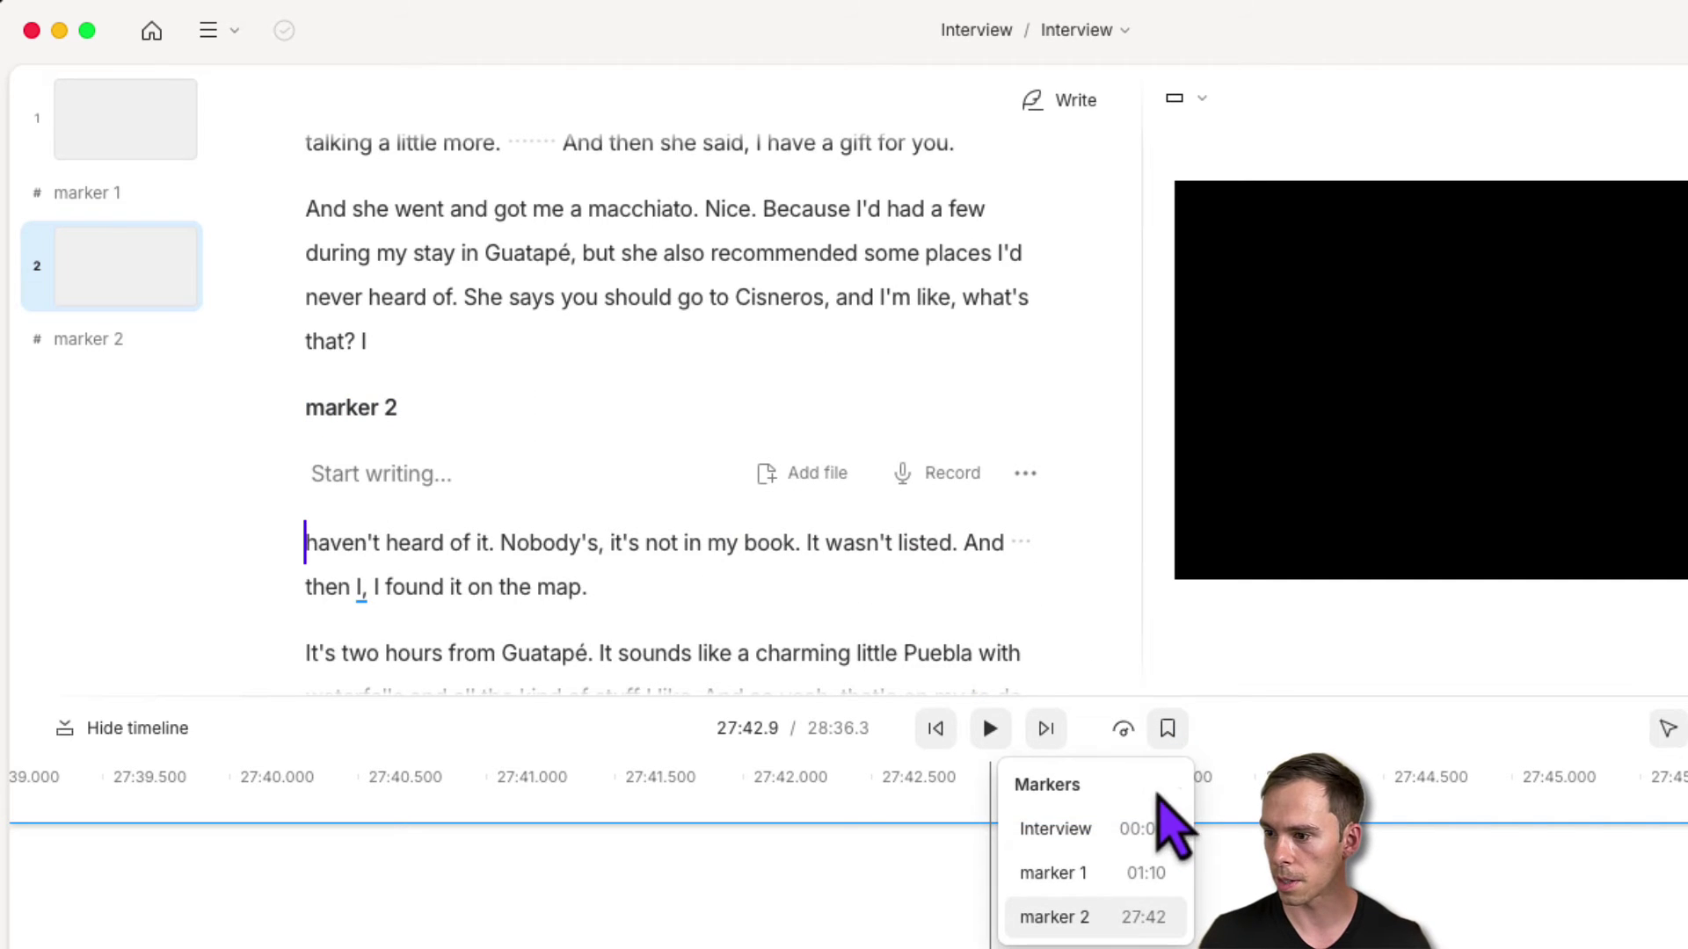
pyautogui.click(1097, 873)
pyautogui.click(1168, 728)
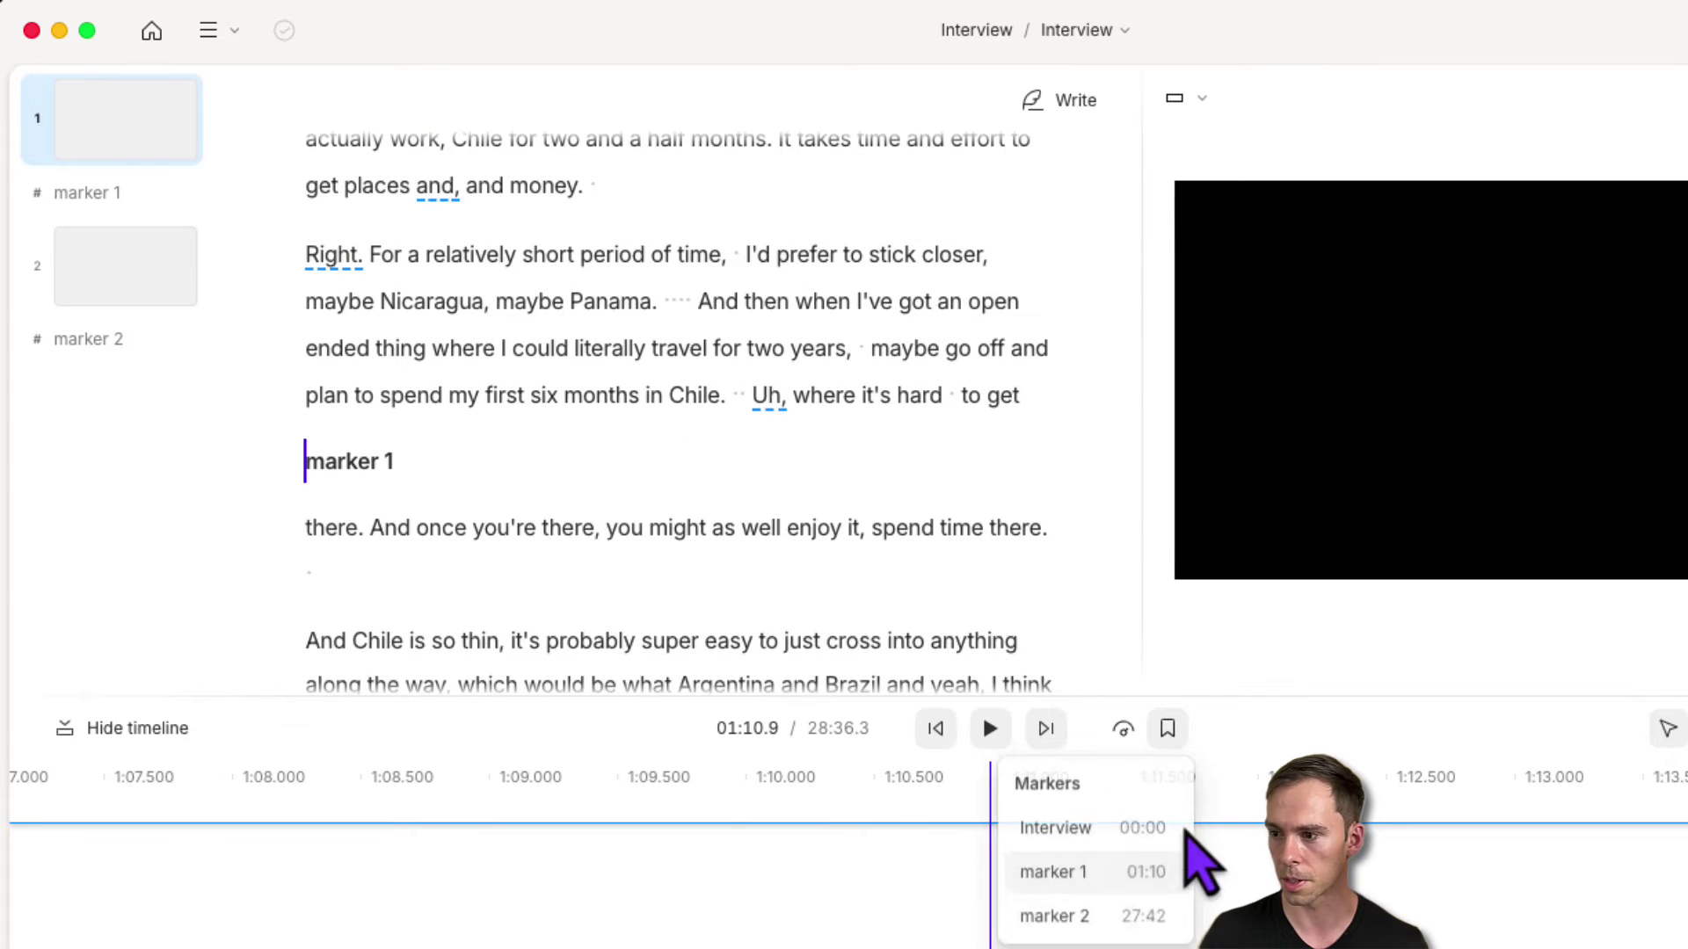
# Jump to the Interview marker at 00:00 and check the available playback speeds.
pyautogui.click(1073, 826)
pyautogui.click(1166, 736)
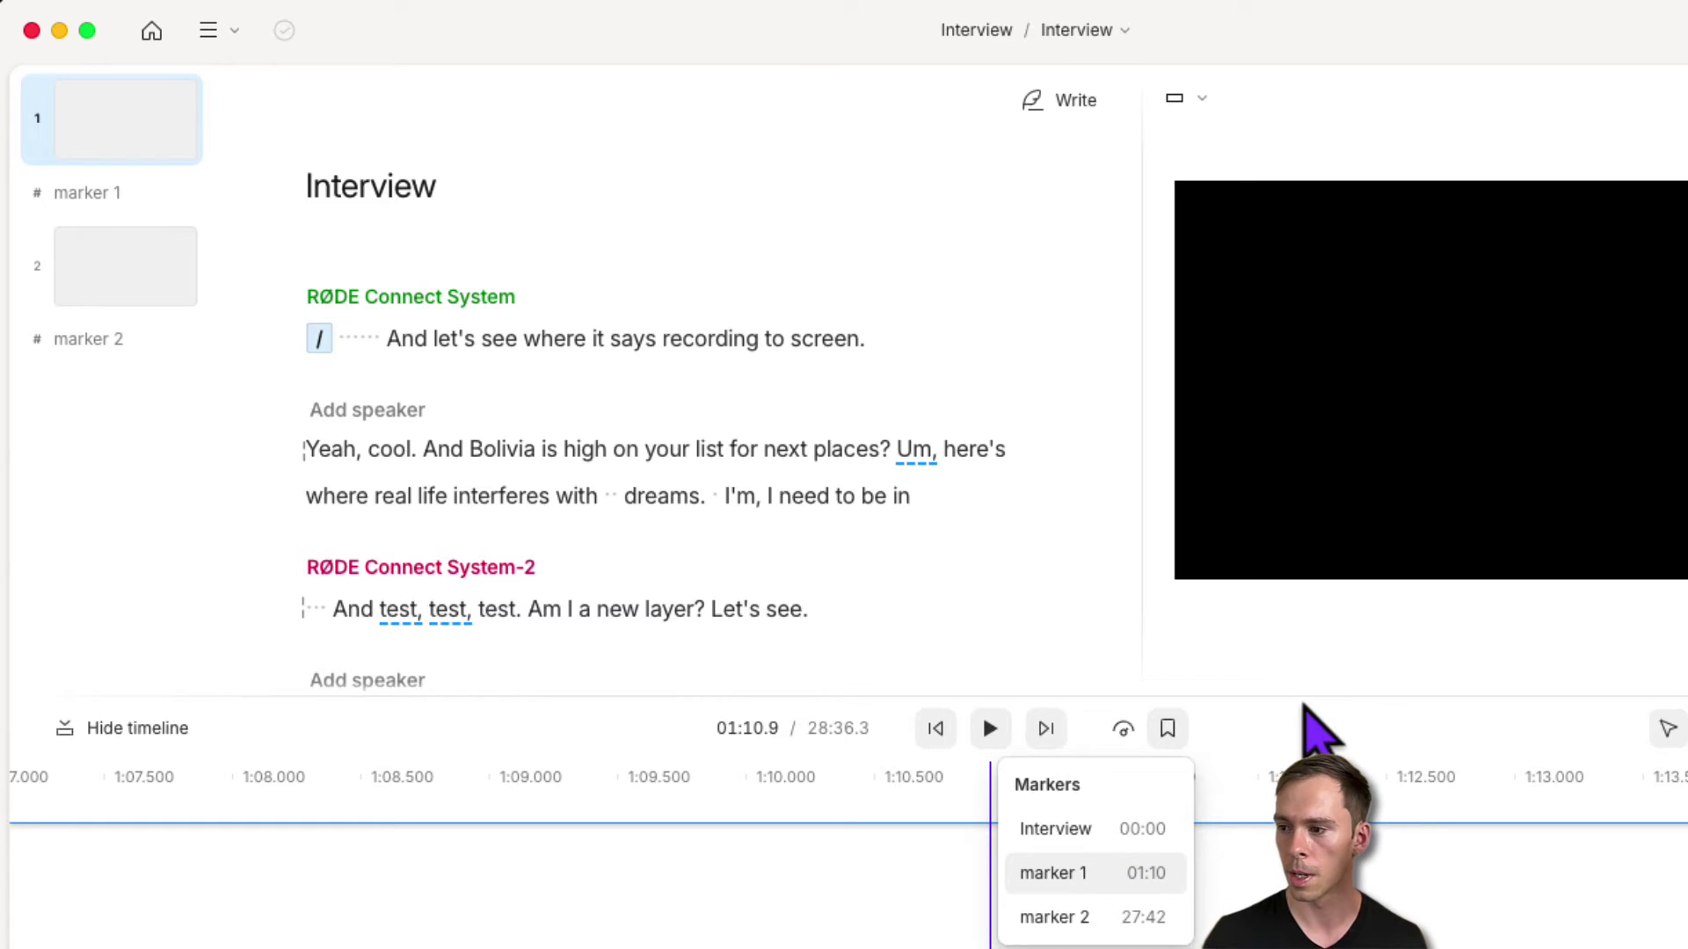
pyautogui.click(1123, 729)
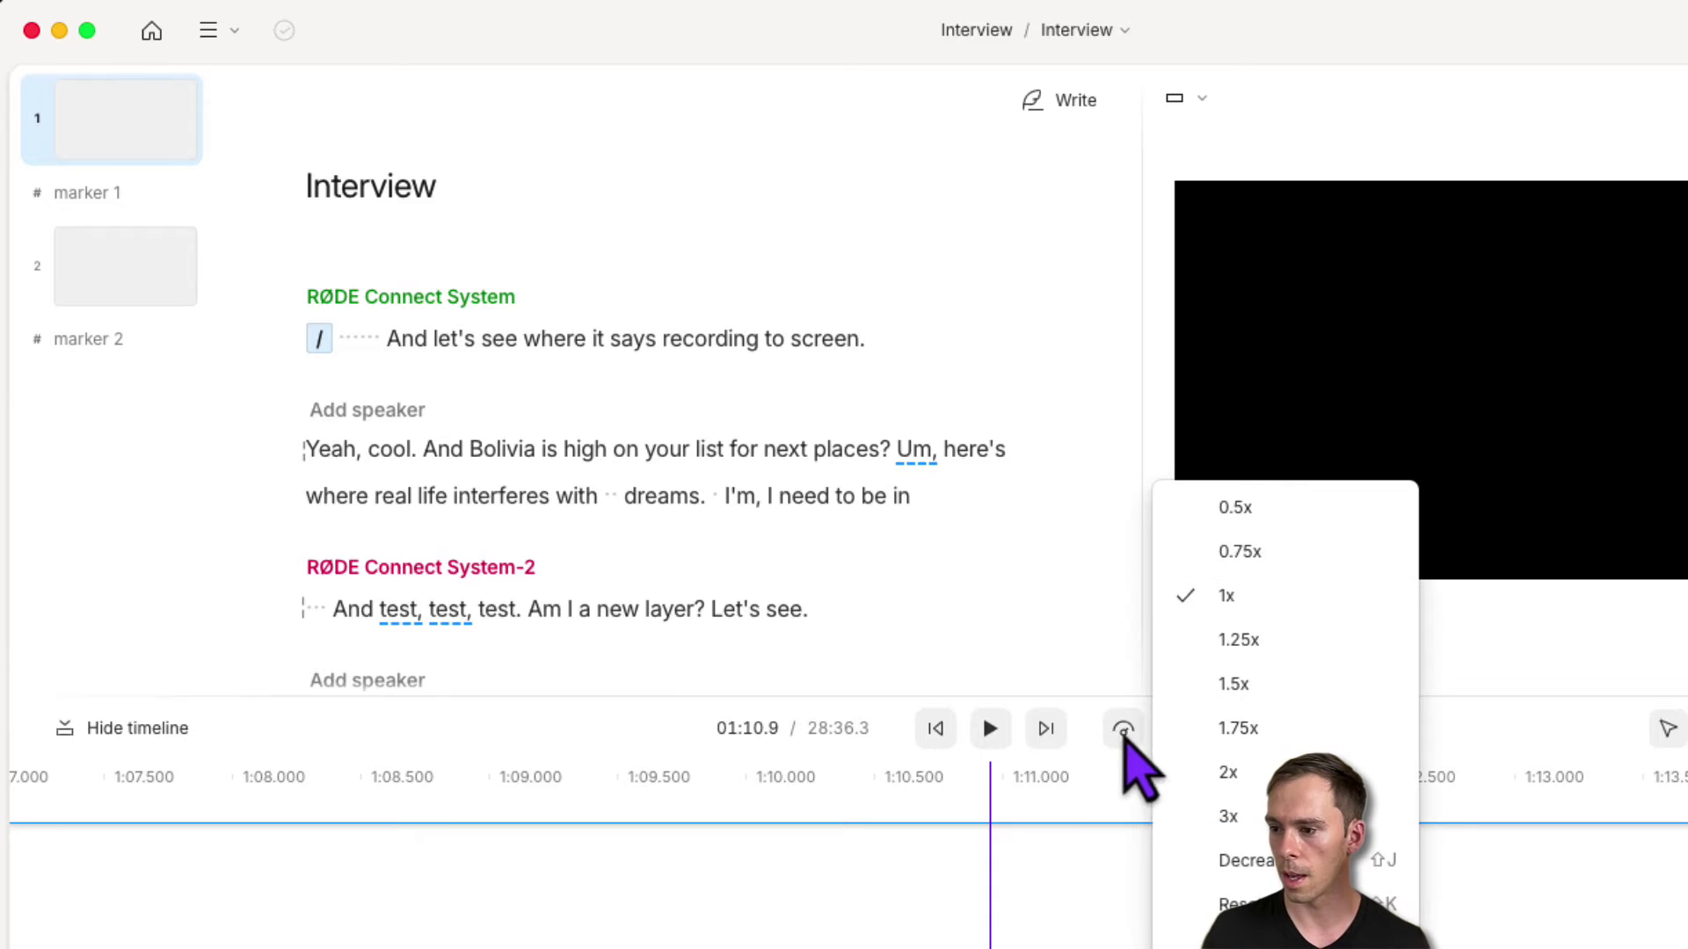
pyautogui.click(1123, 729)
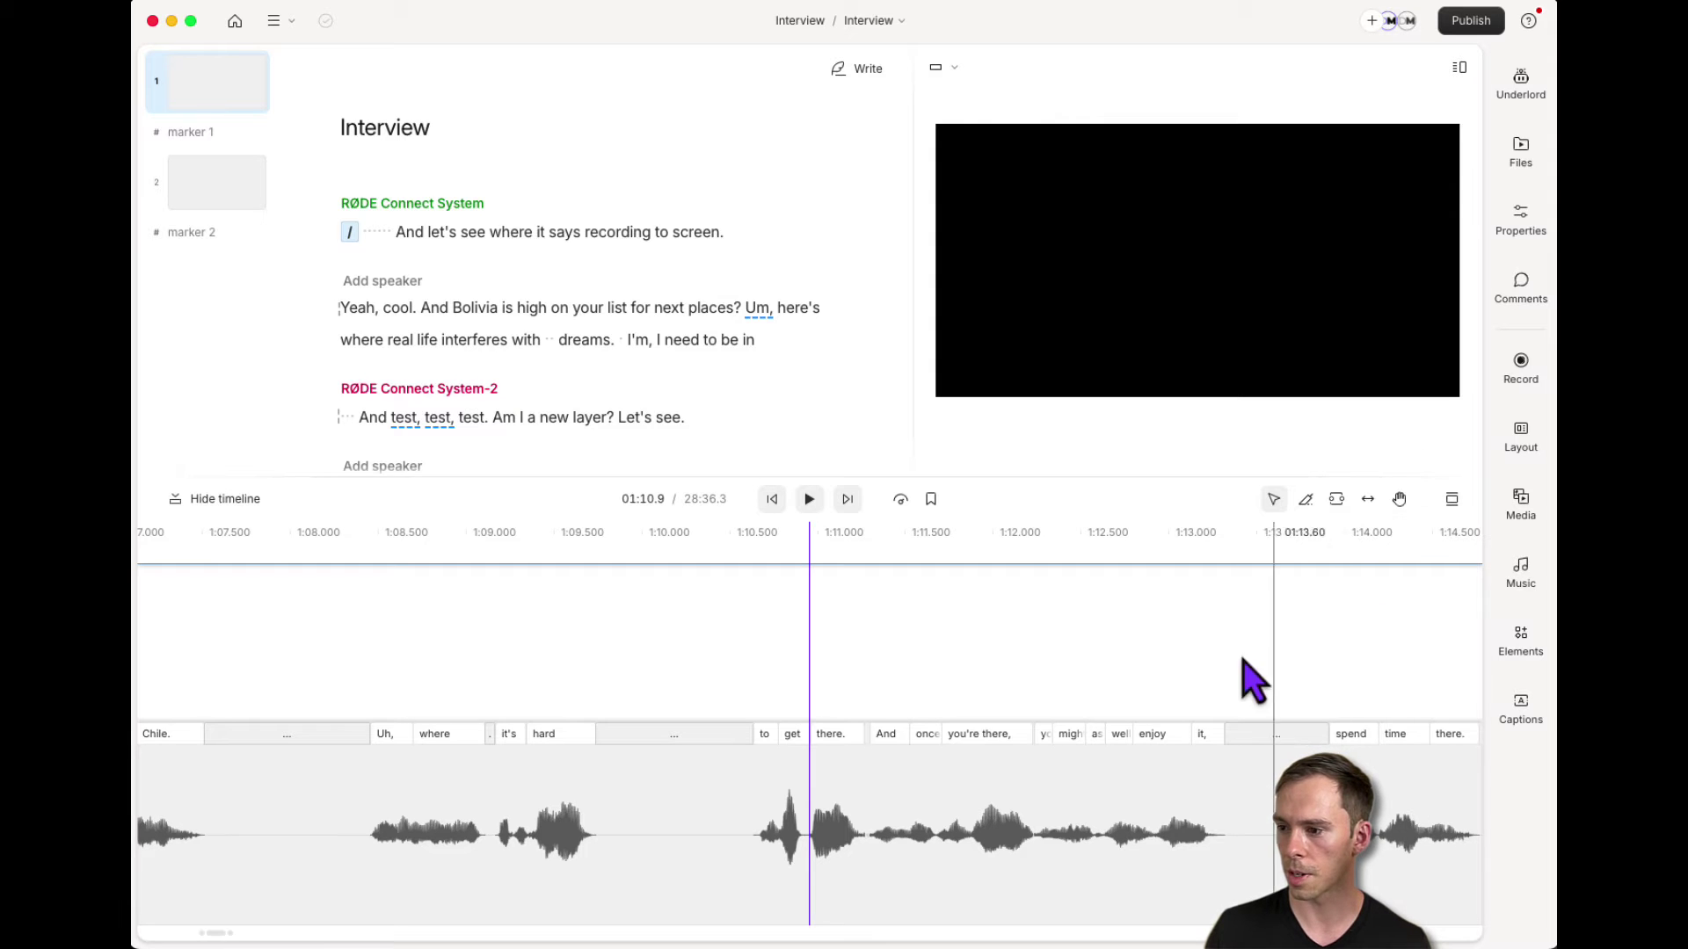
# Go to scene 2 and switch the timeline's track size to Default and back to Large.
pyautogui.click(249, 188)
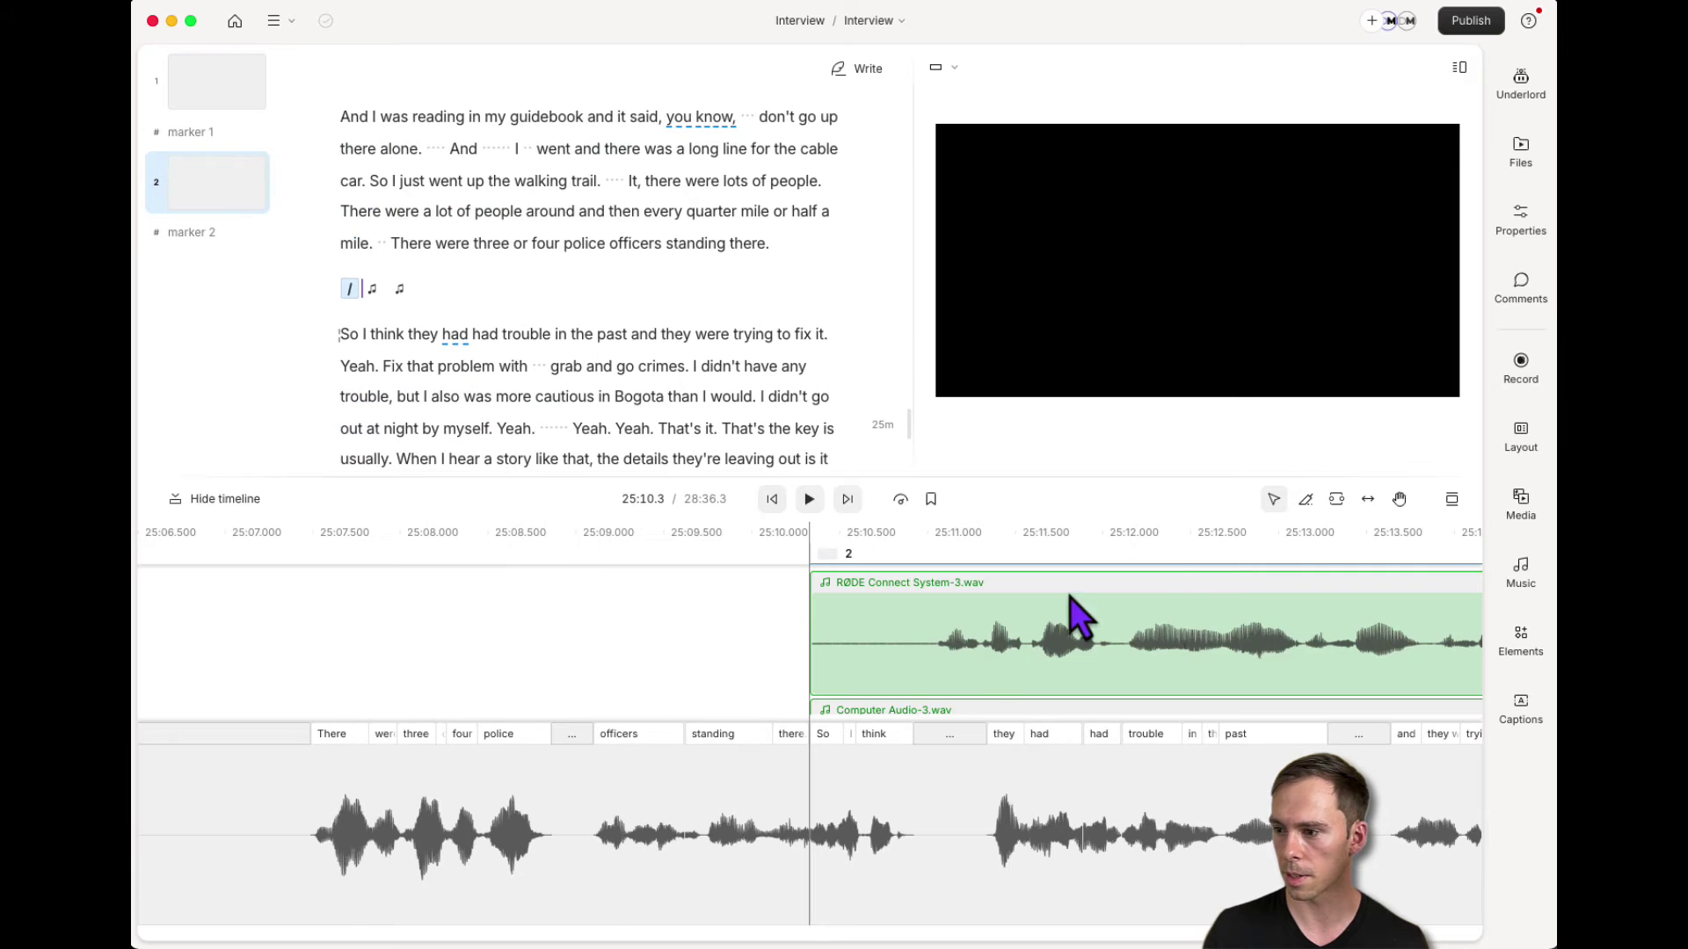
pyautogui.click(1452, 499)
pyautogui.click(1449, 540)
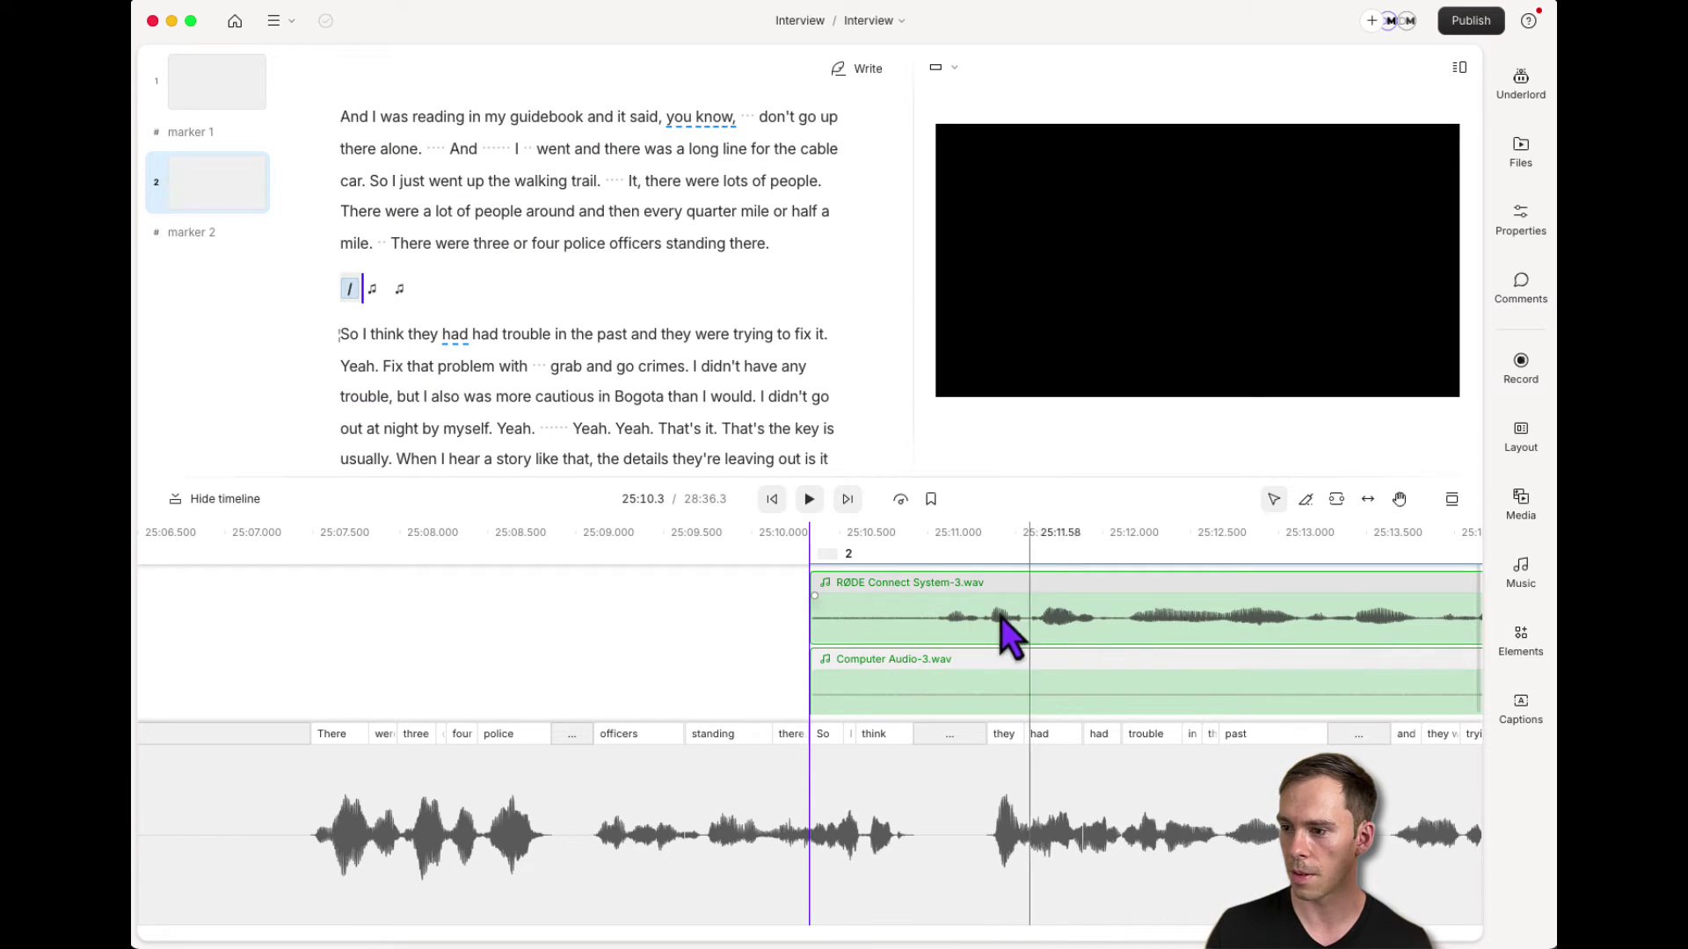
pyautogui.click(1452, 499)
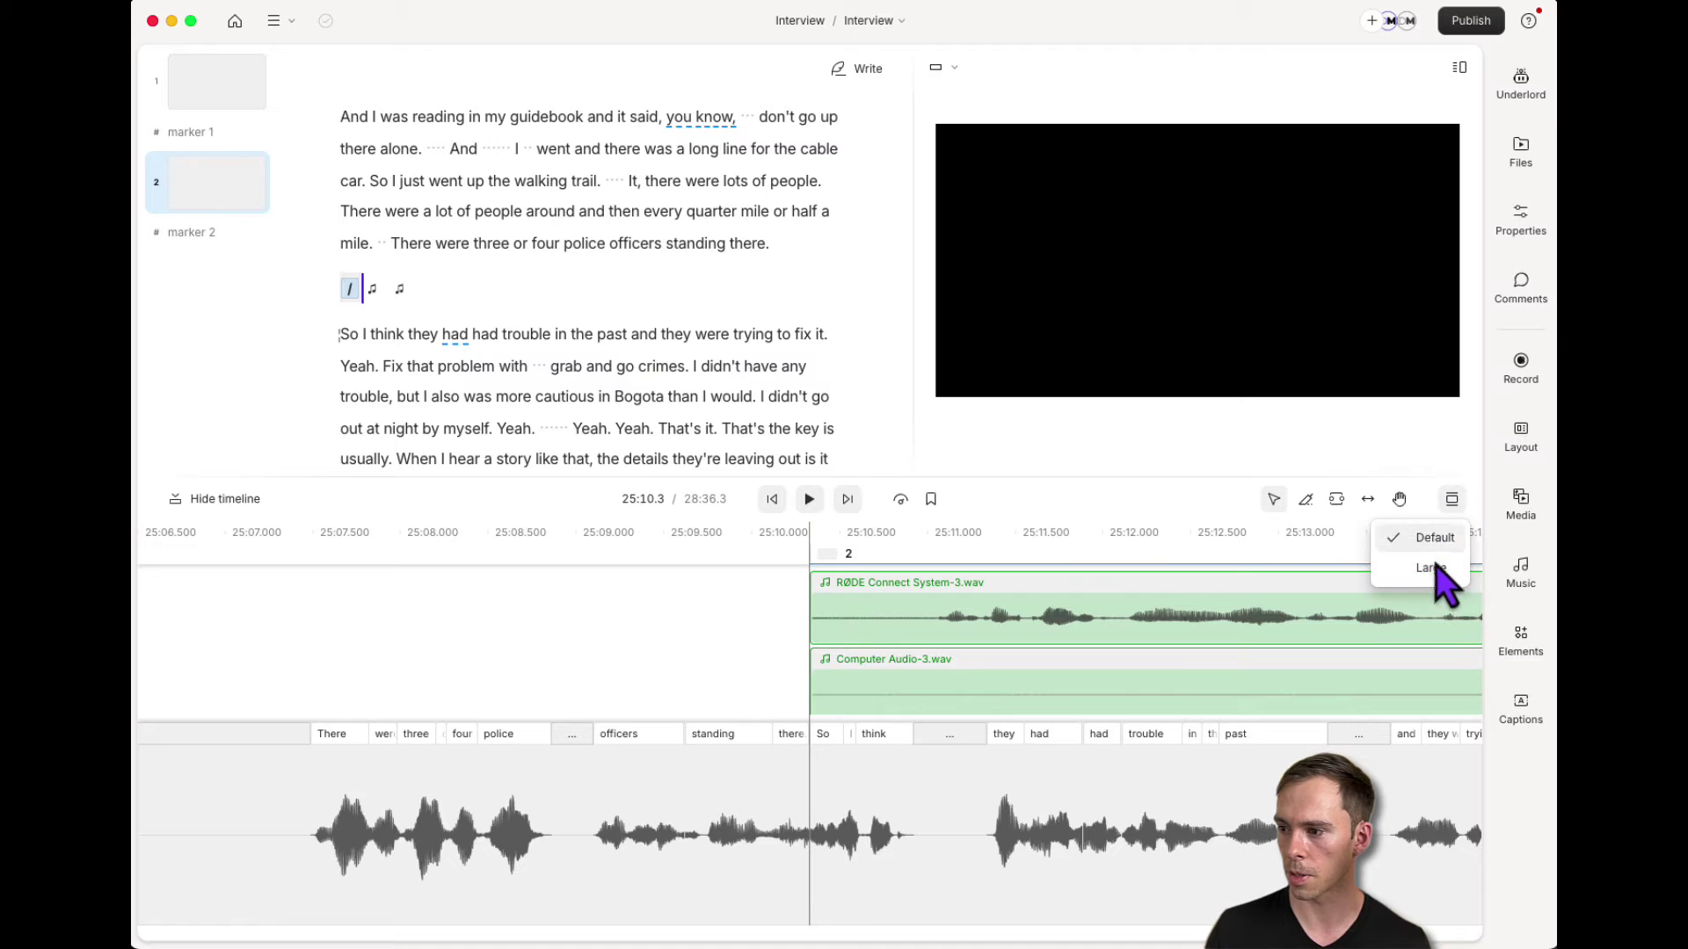
pyautogui.click(1443, 567)
# Look through the stacked audio layers under scene 2 and shrink the timeline's height to enlarge the script and canvas area.
pyautogui.scroll(-3, 879, 661)
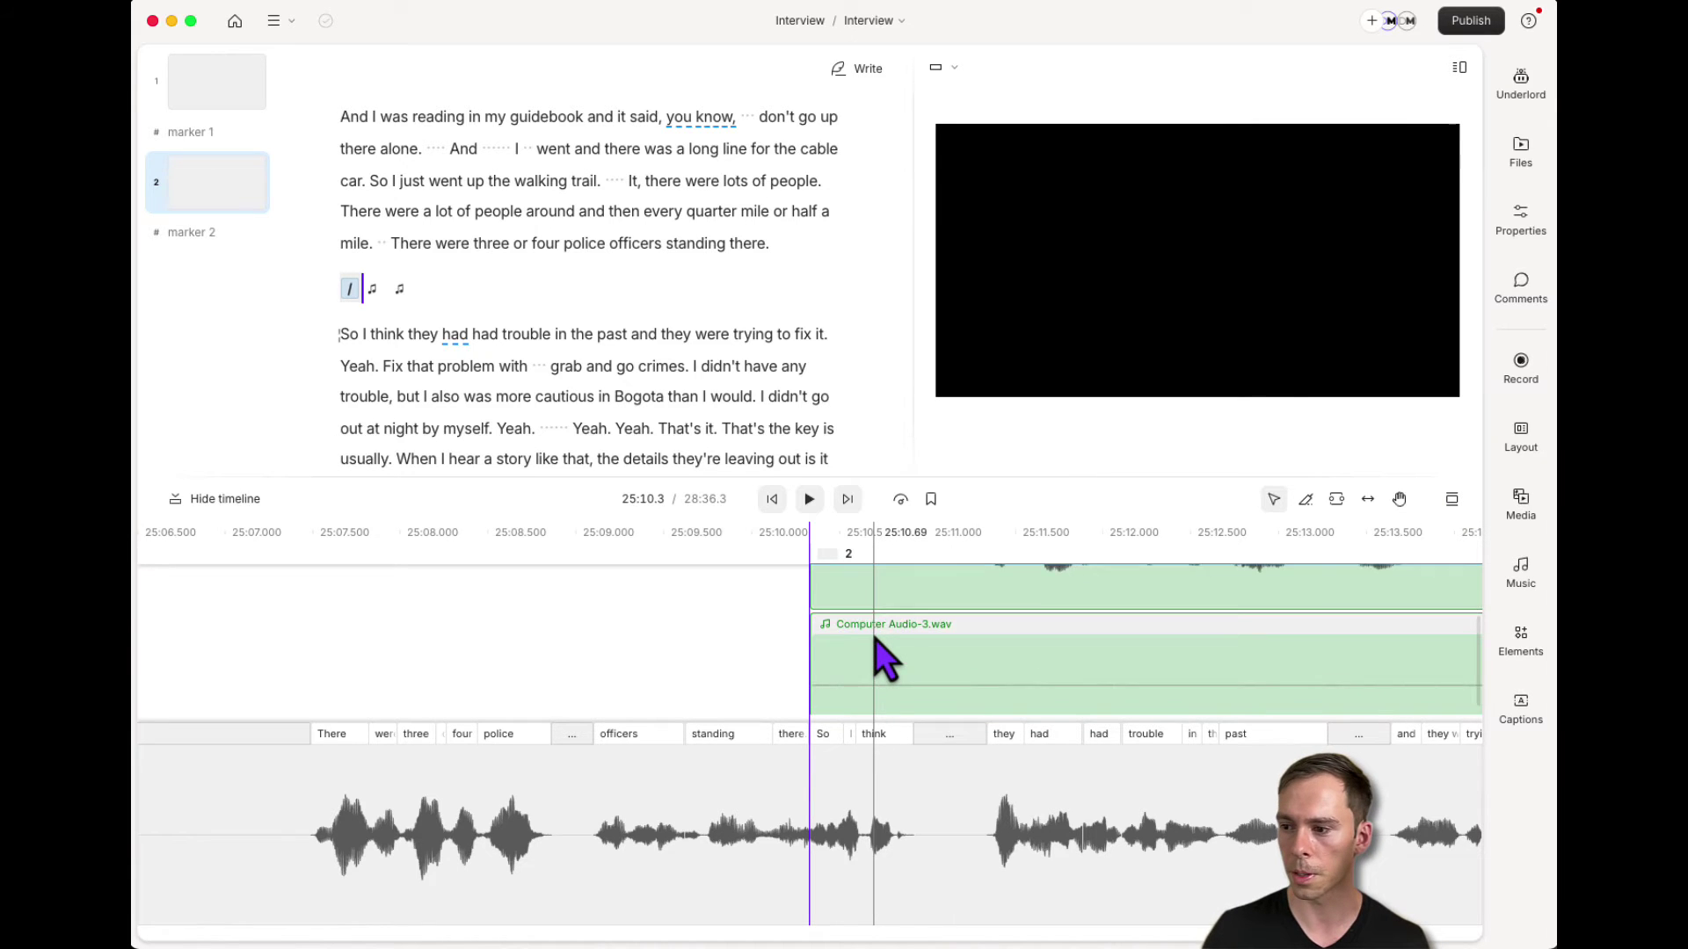
pyautogui.scroll(2, 876, 651)
pyautogui.scroll(-2, 877, 651)
pyautogui.scroll(2, 876, 651)
pyautogui.scroll(-2, 876, 650)
pyautogui.scroll(2, 877, 651)
pyautogui.moveTo(986, 475); pyautogui.dragTo(1024, 588)
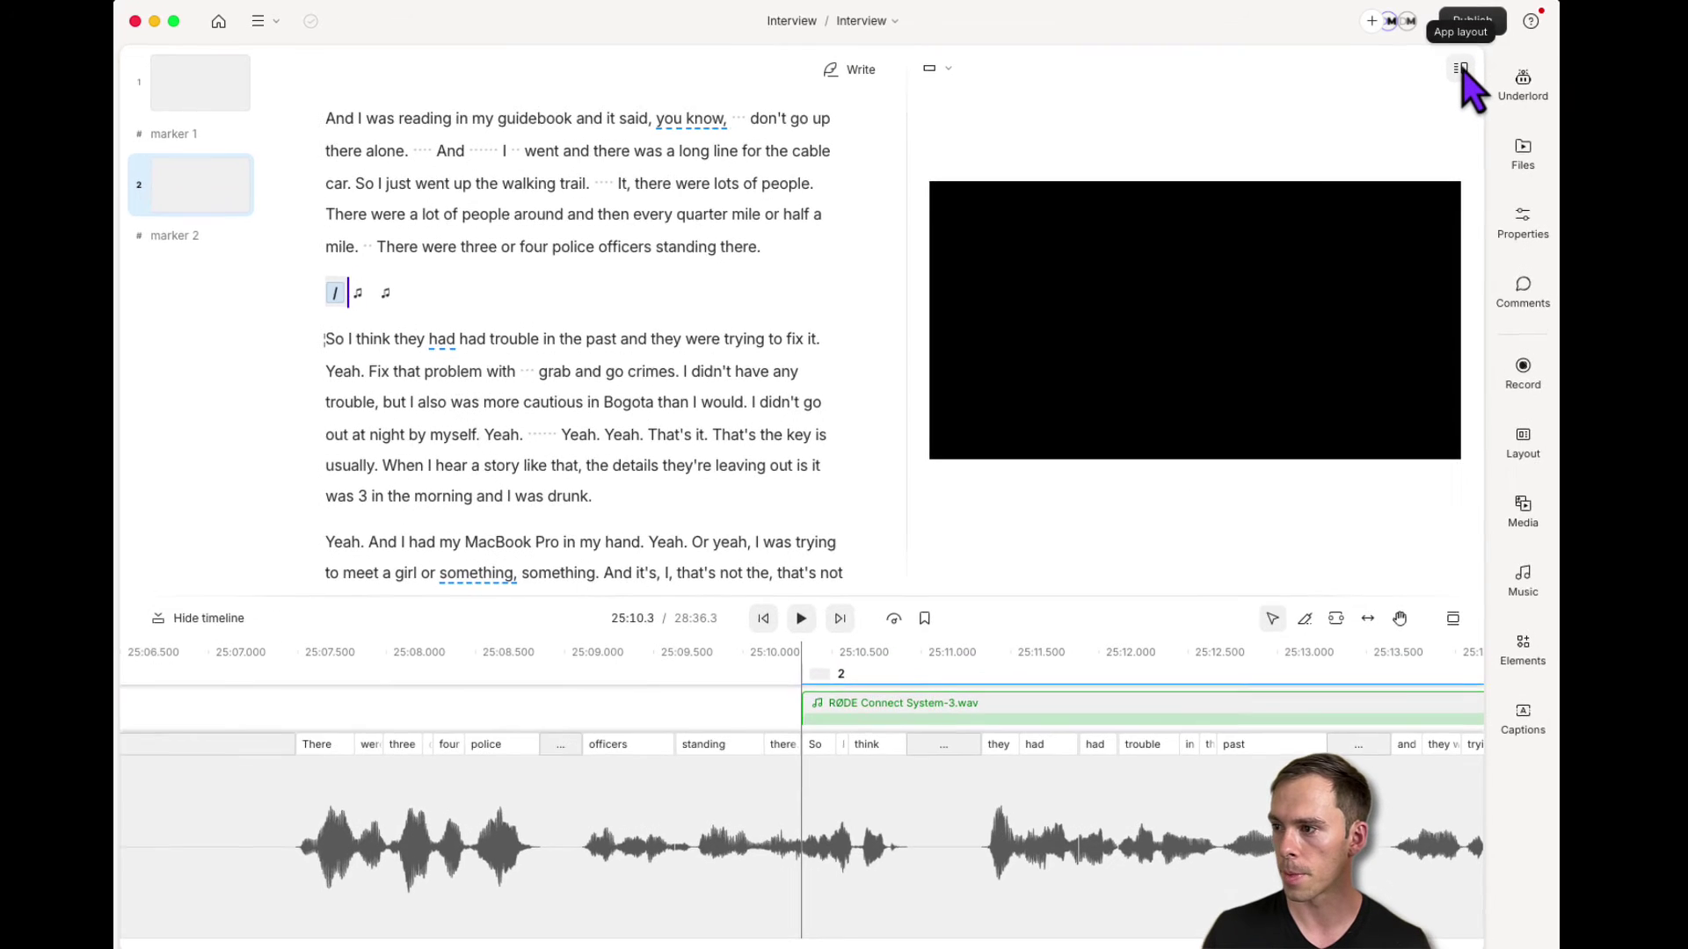
# Try the Canvas only and Stacked app layouts and return to Side-by-side.
pyautogui.click(1460, 67)
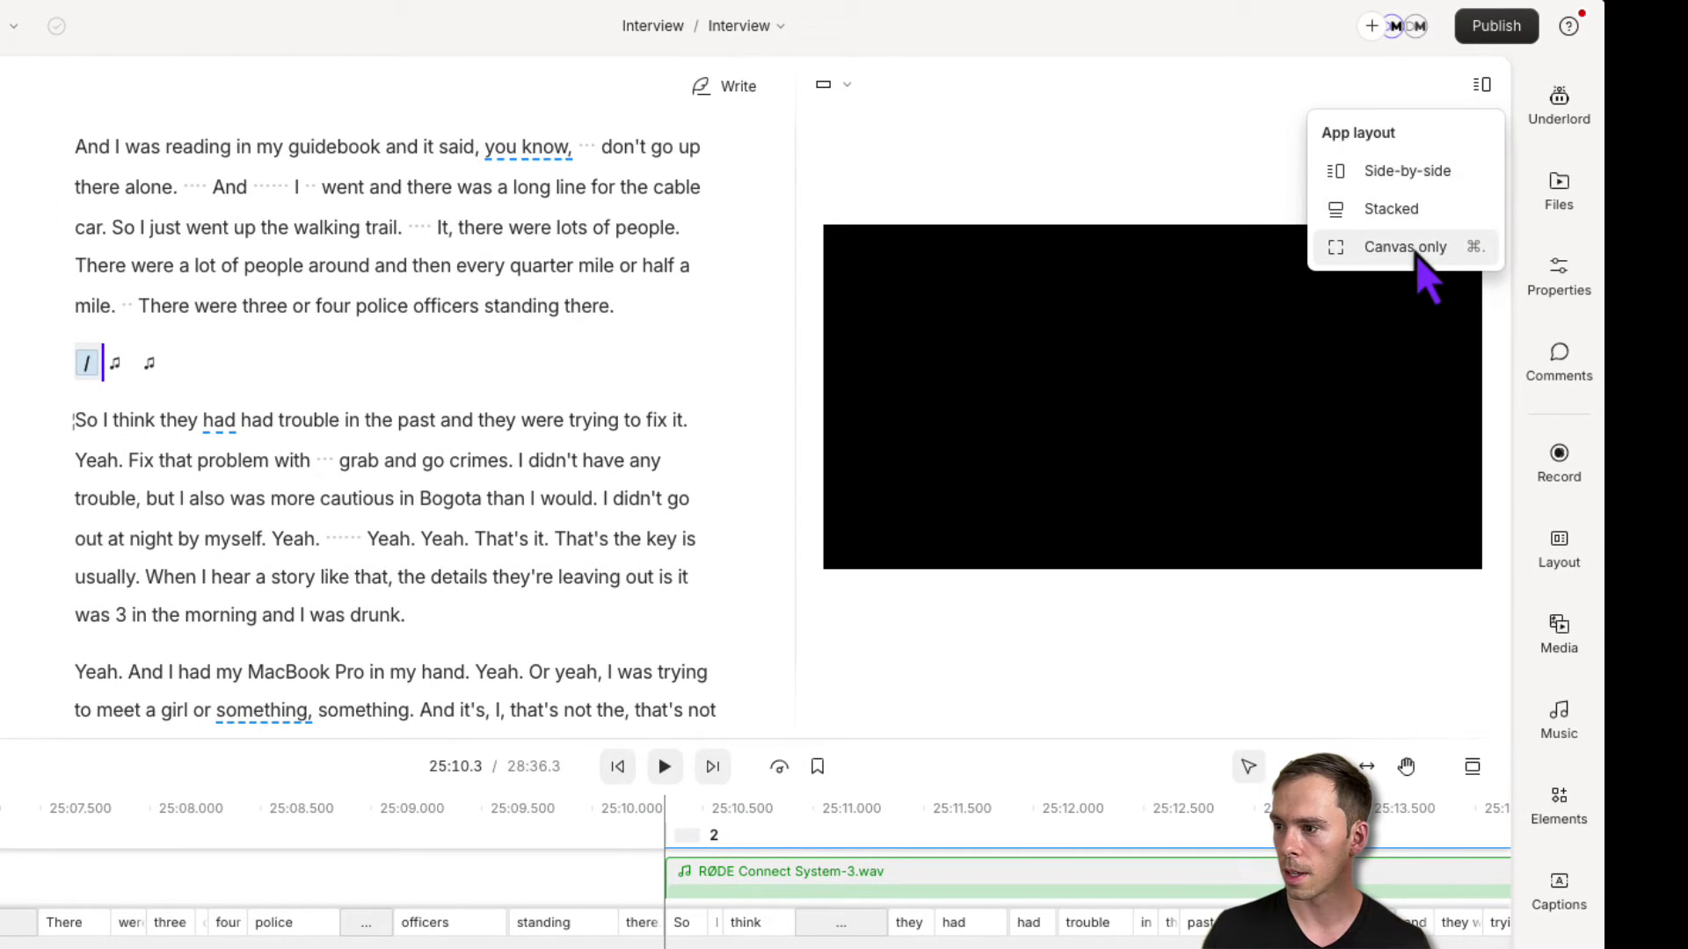
pyautogui.click(1416, 251)
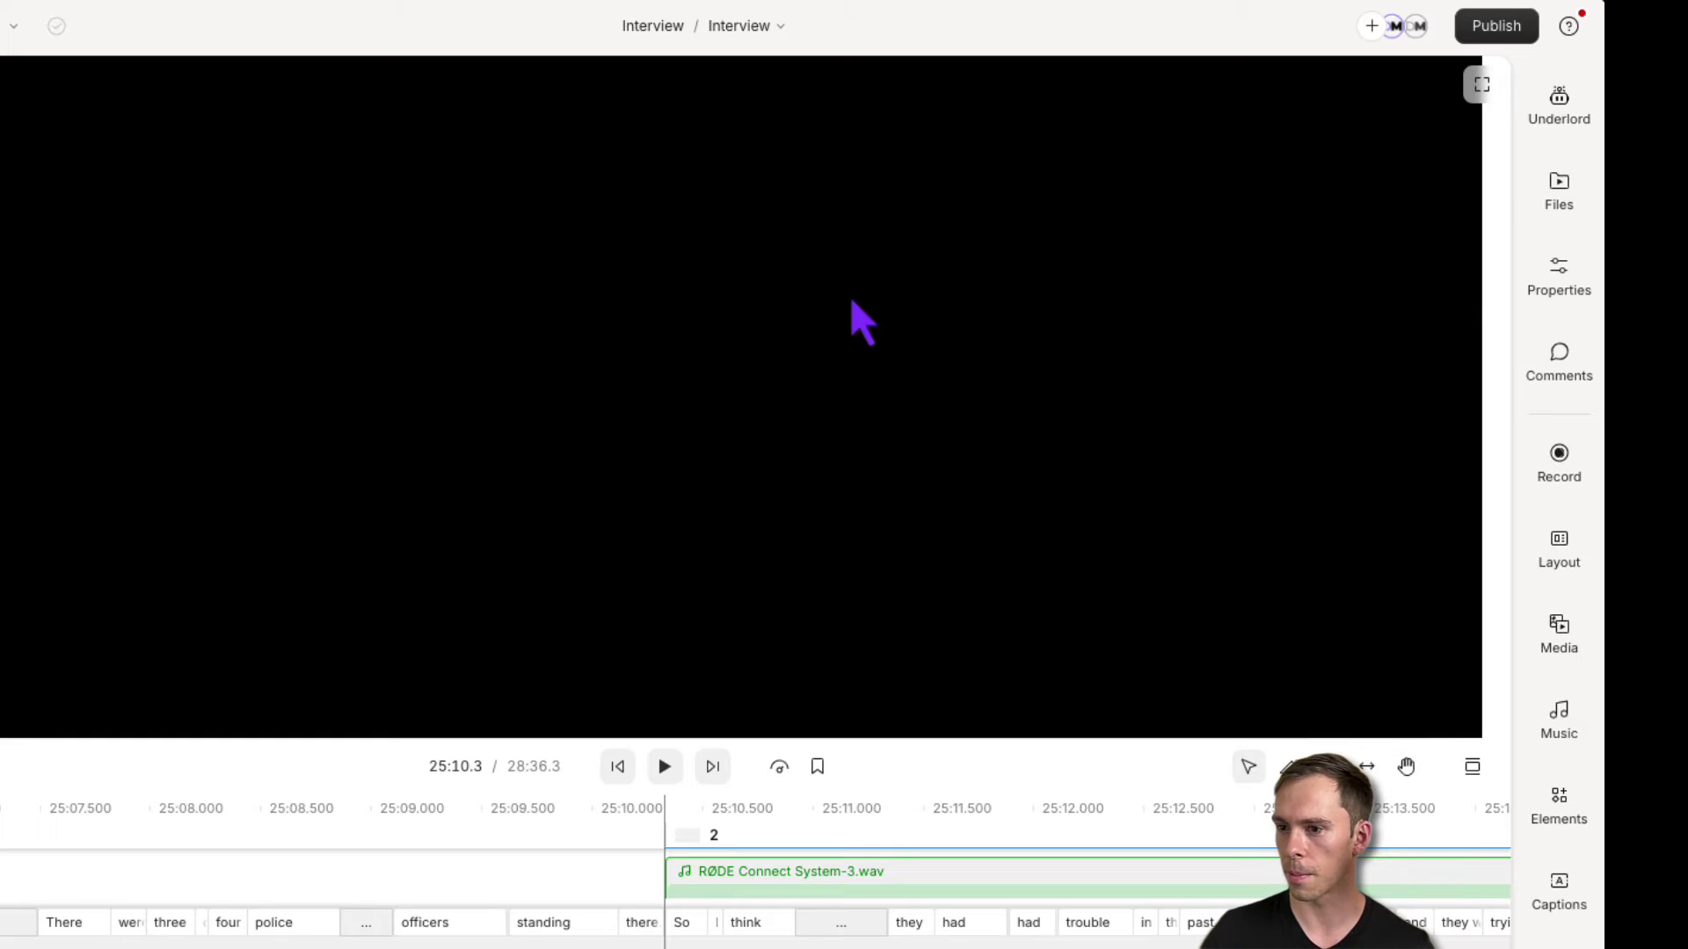
pyautogui.click(1482, 86)
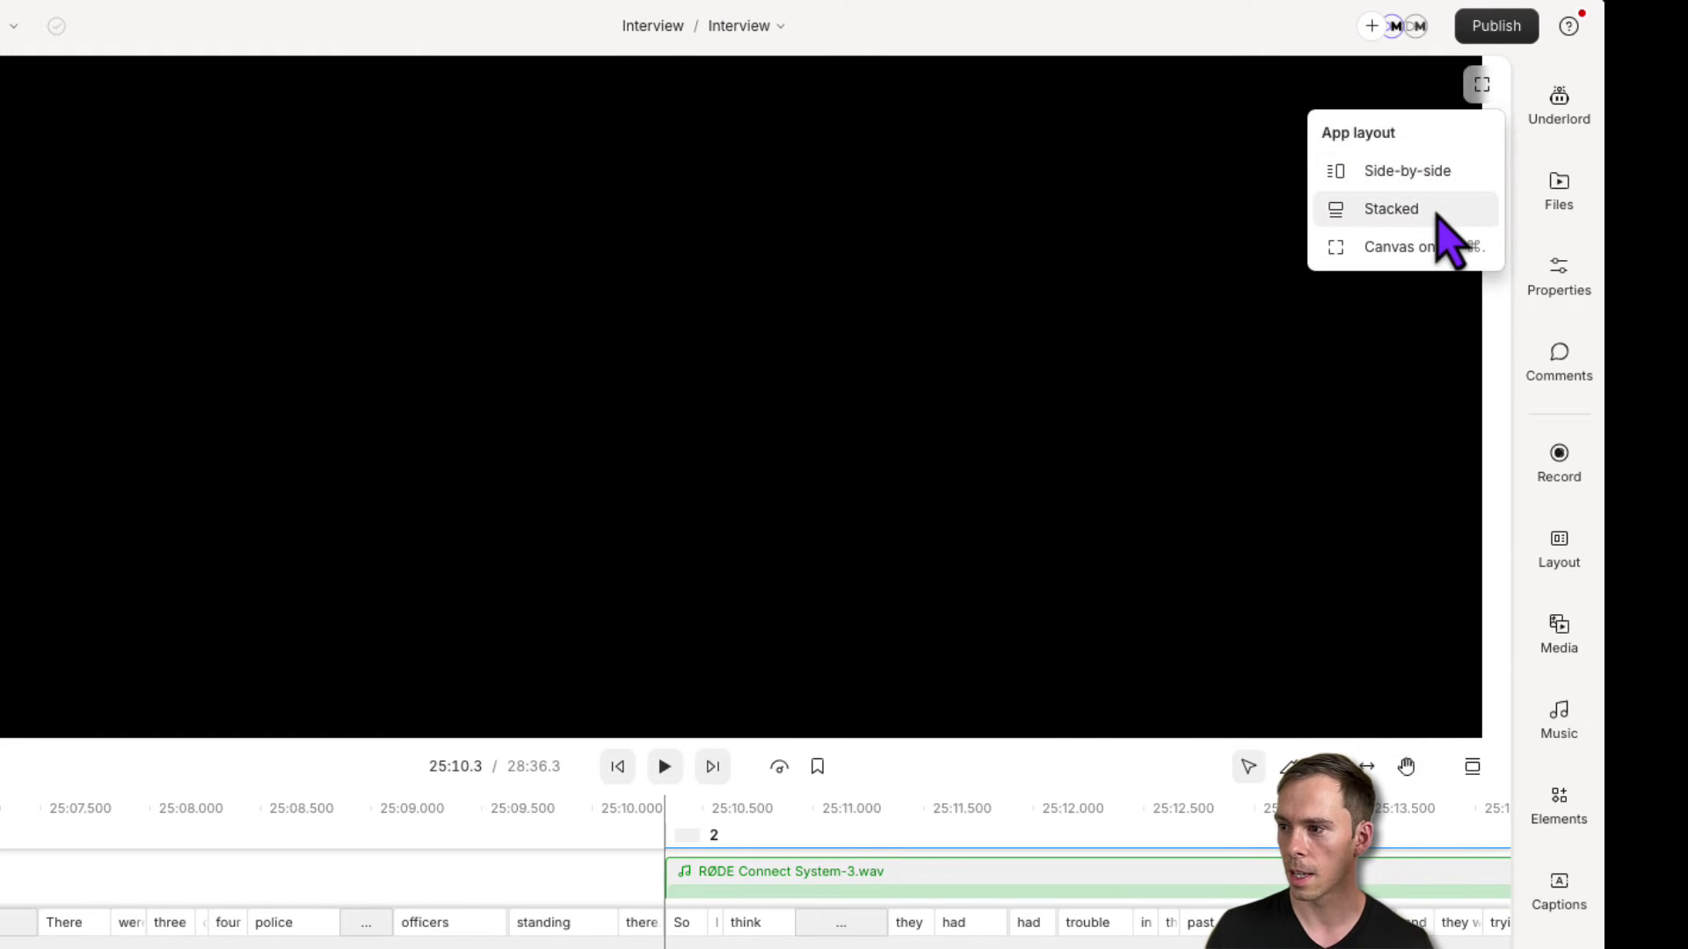
pyautogui.click(1437, 211)
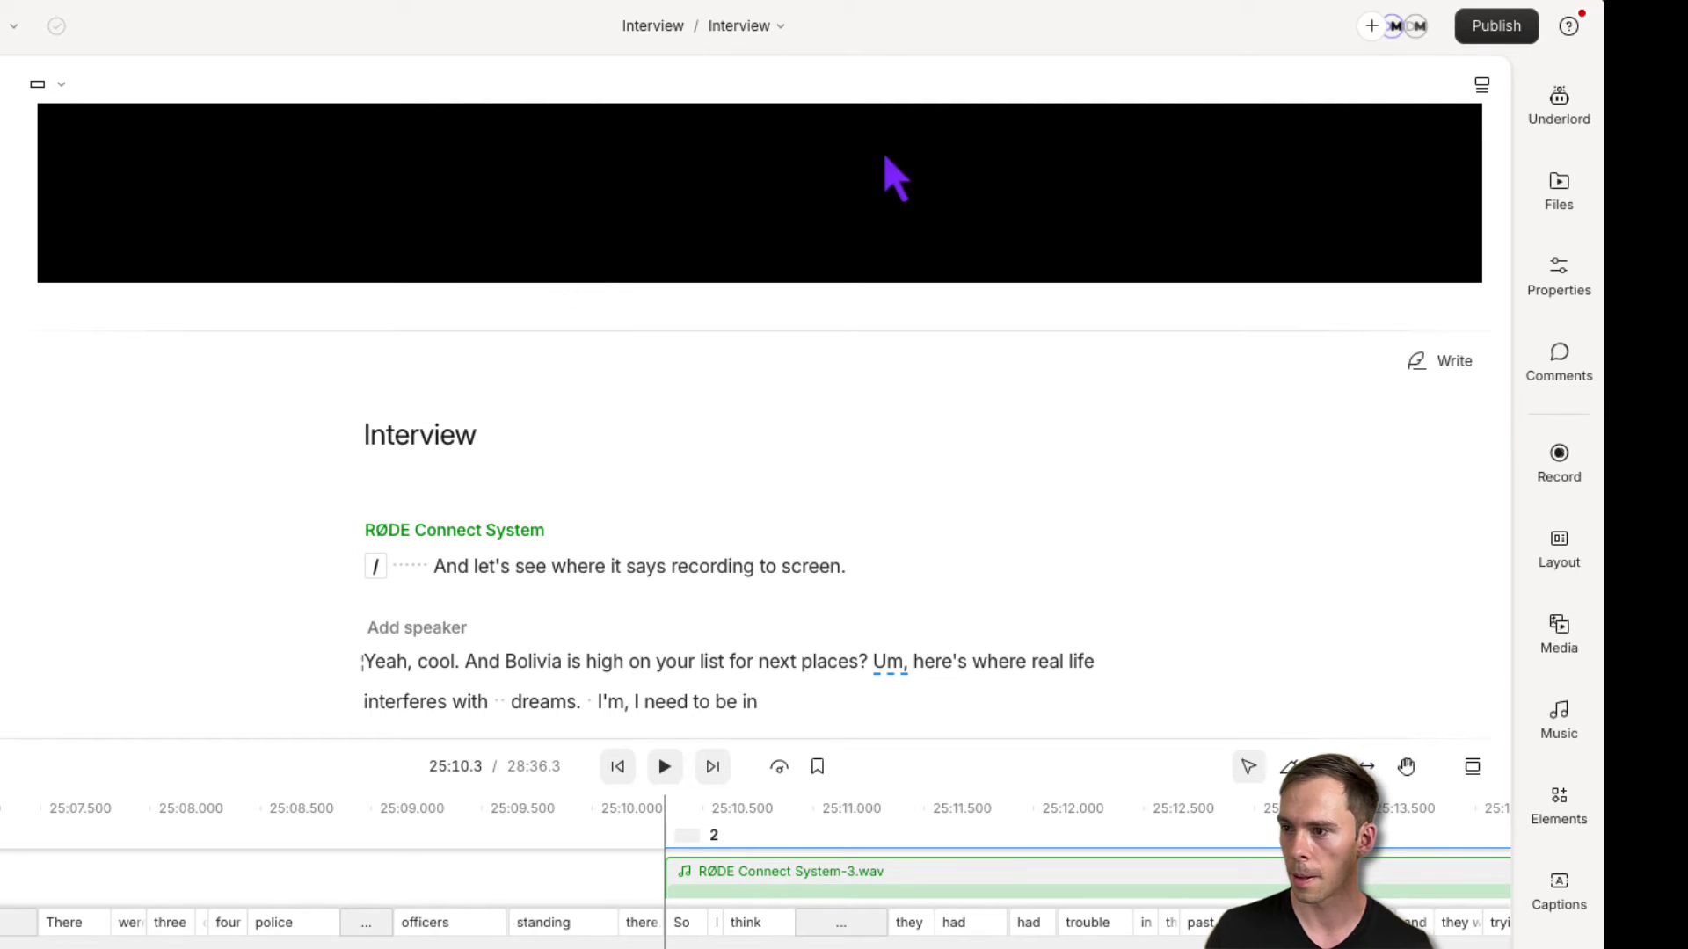
pyautogui.click(1481, 84)
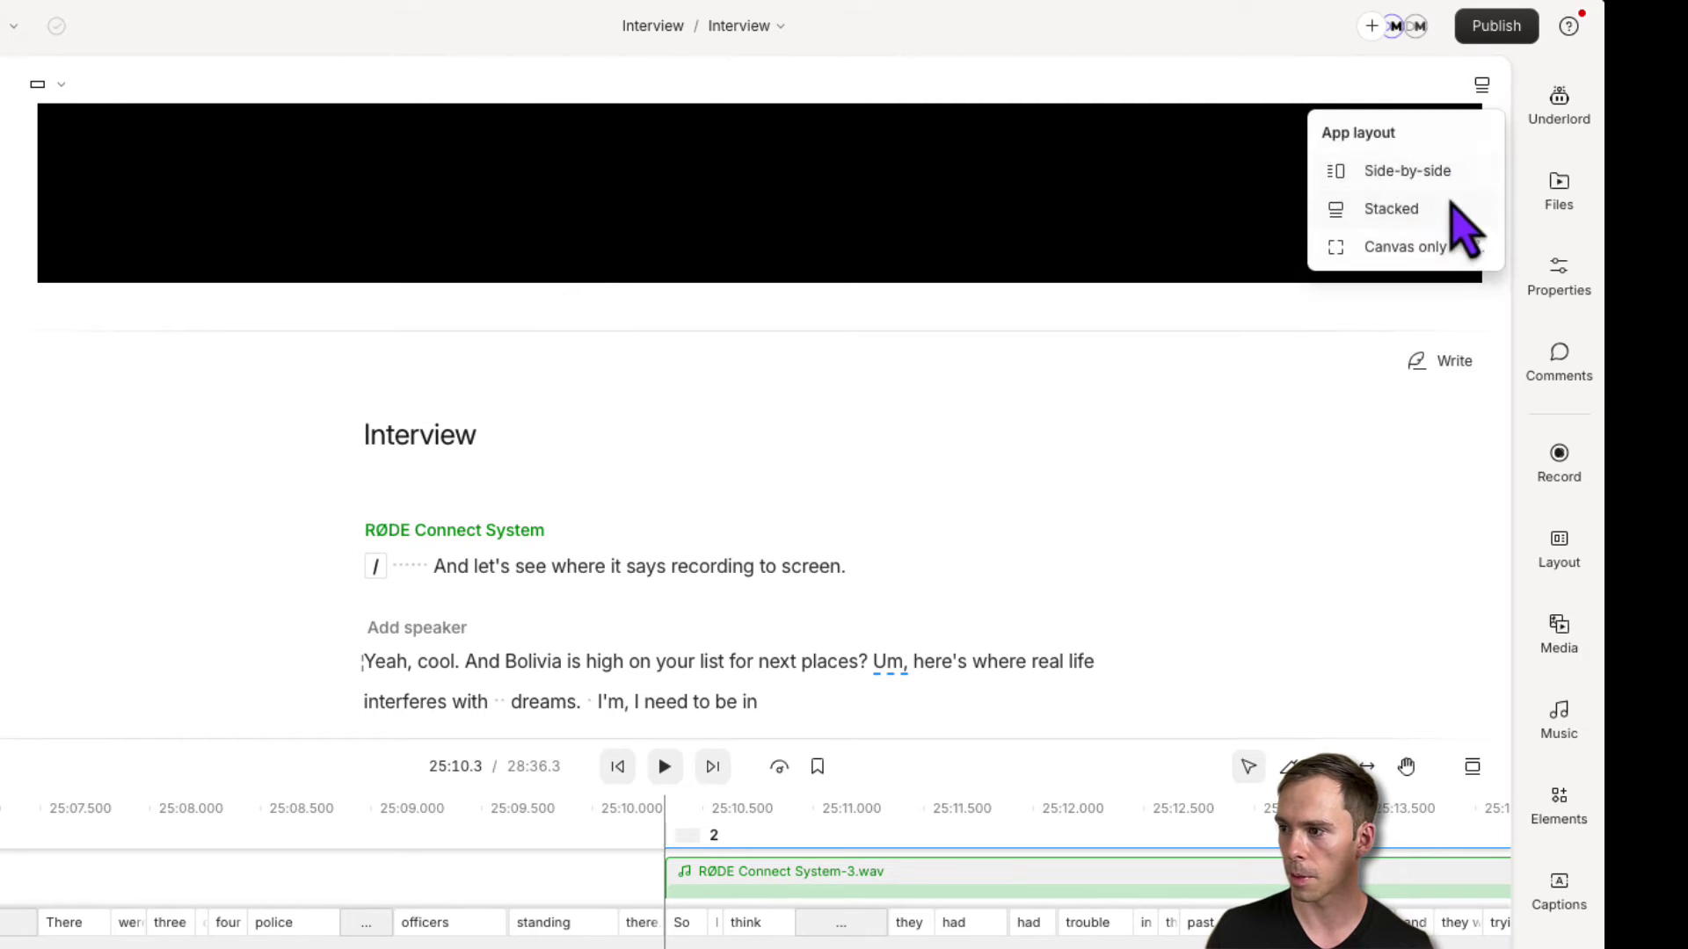
pyautogui.click(1368, 175)
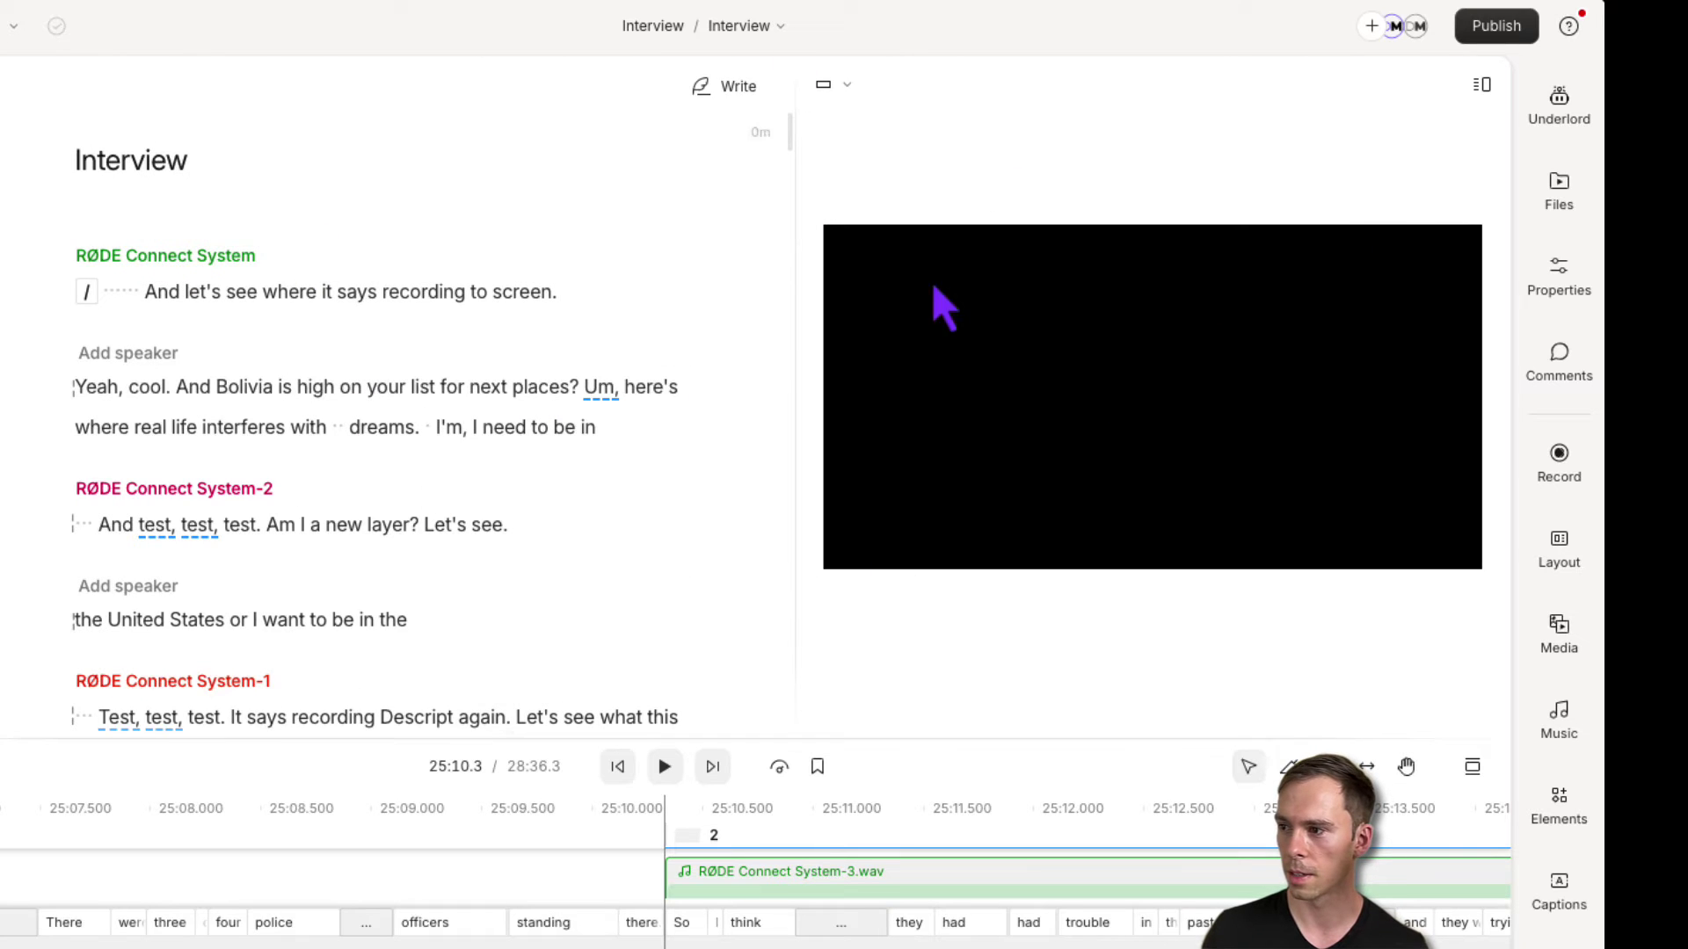
# Check the canvas aspect ratio options and leave them without choosing one.
pyautogui.click(831, 85)
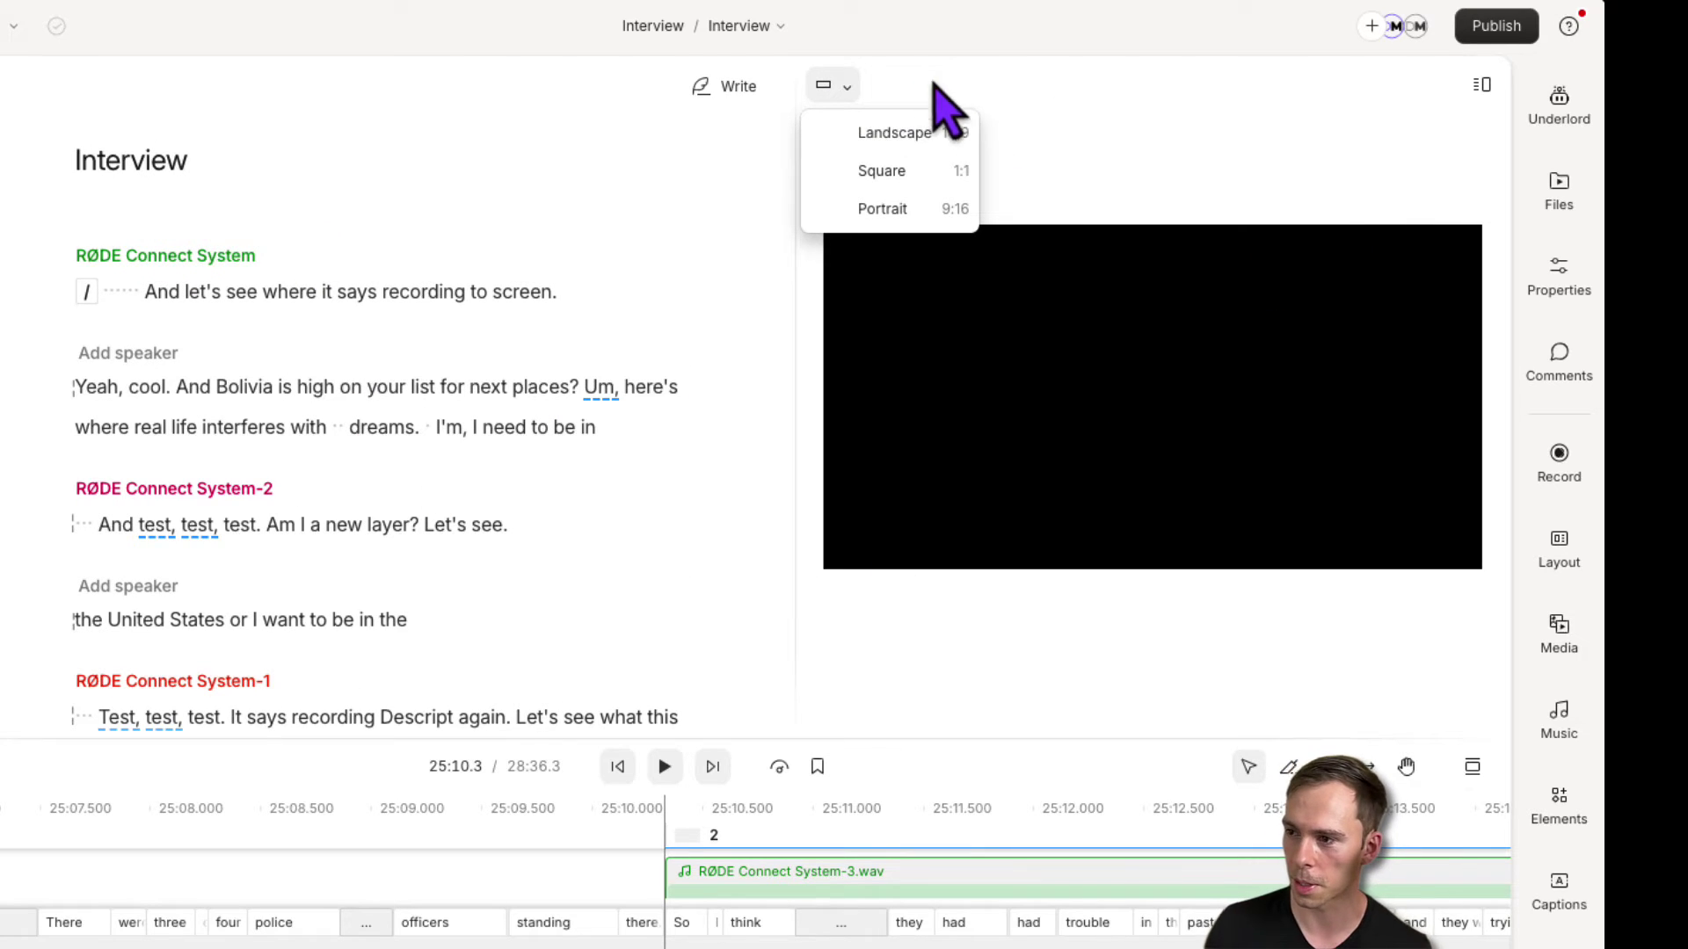
pyautogui.click(834, 85)
pyautogui.click(833, 86)
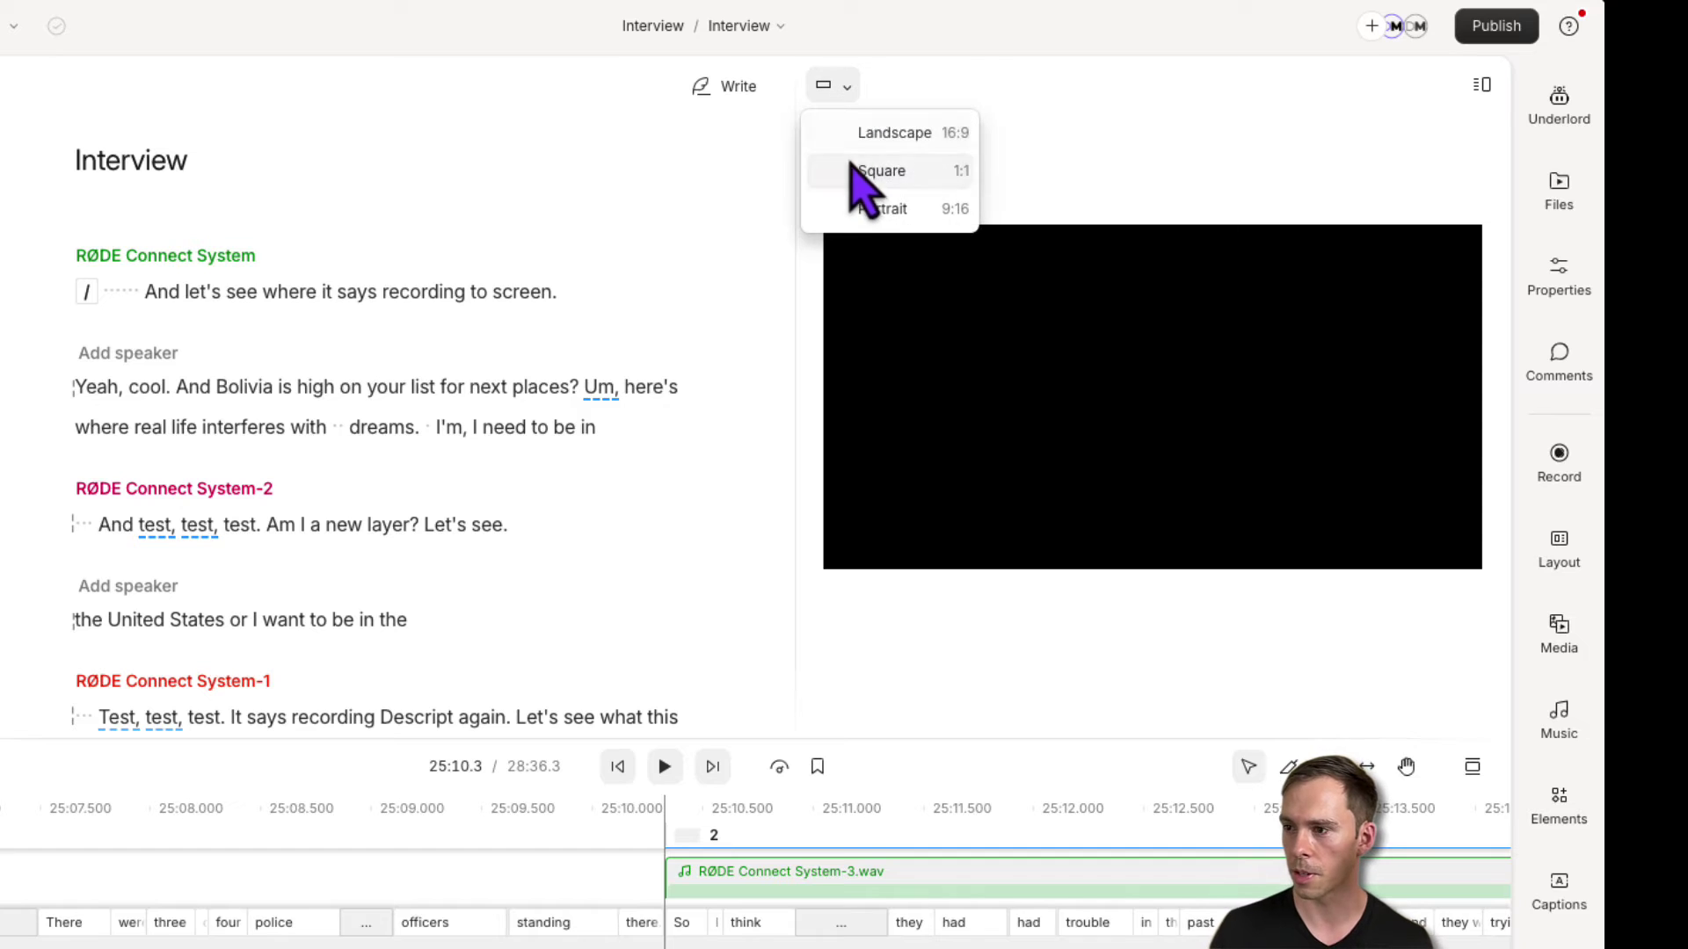
pyautogui.click(841, 88)
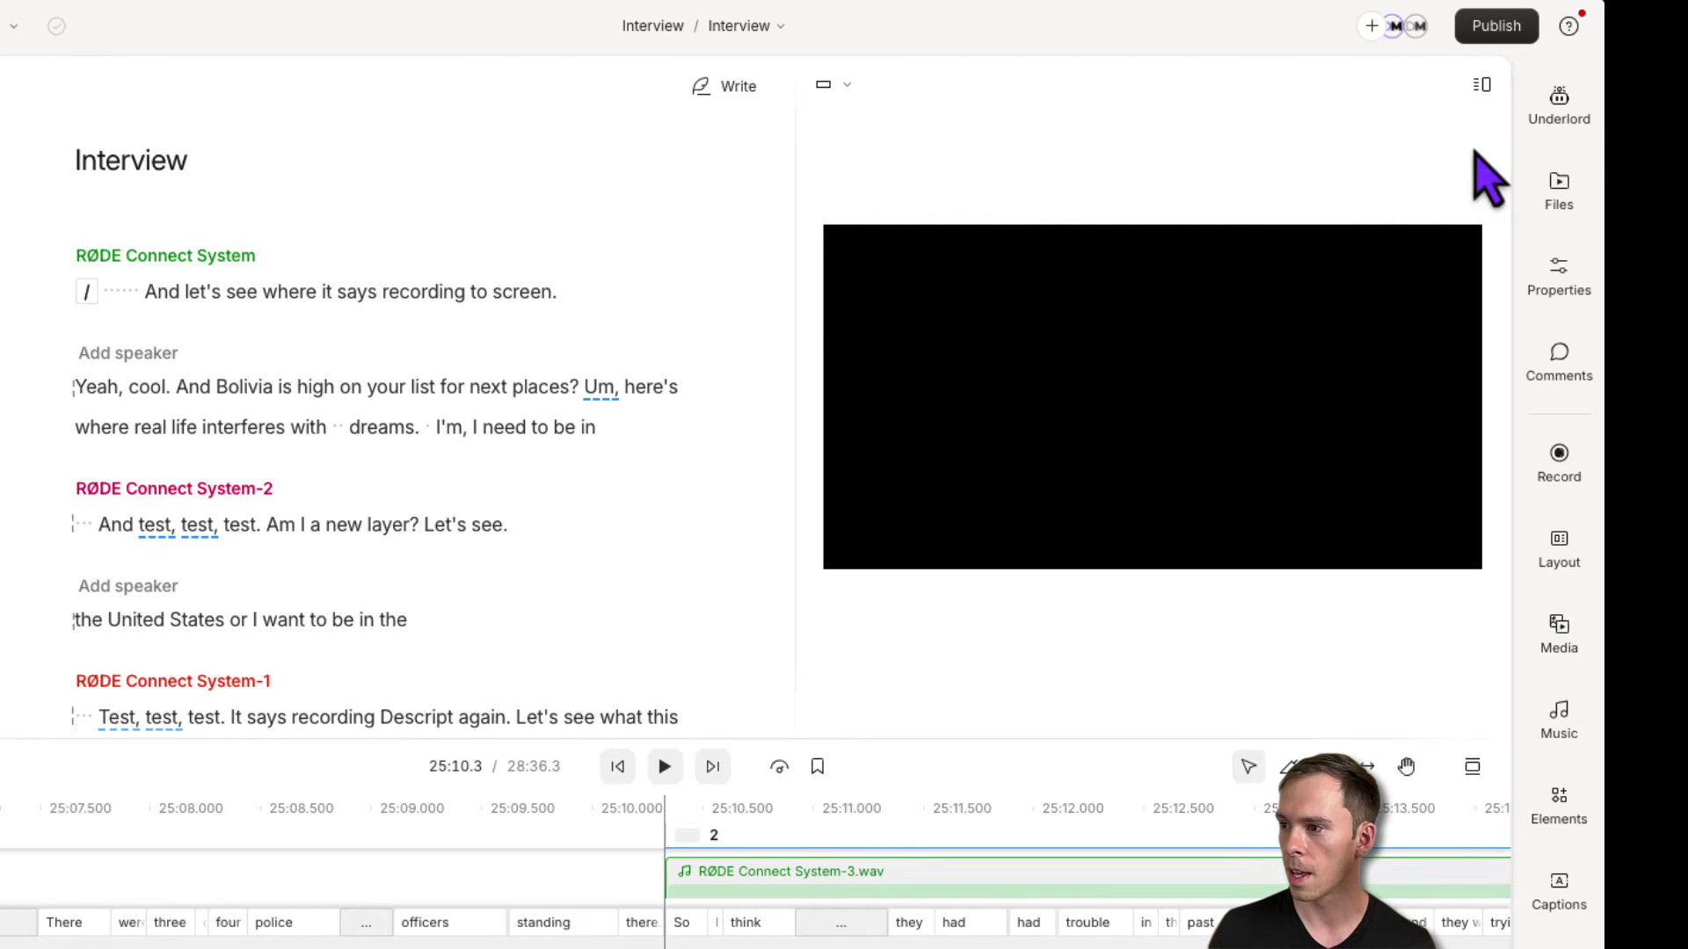
# Review the Underlord AI actions from Sound Good down to Publish.
pyautogui.click(1556, 108)
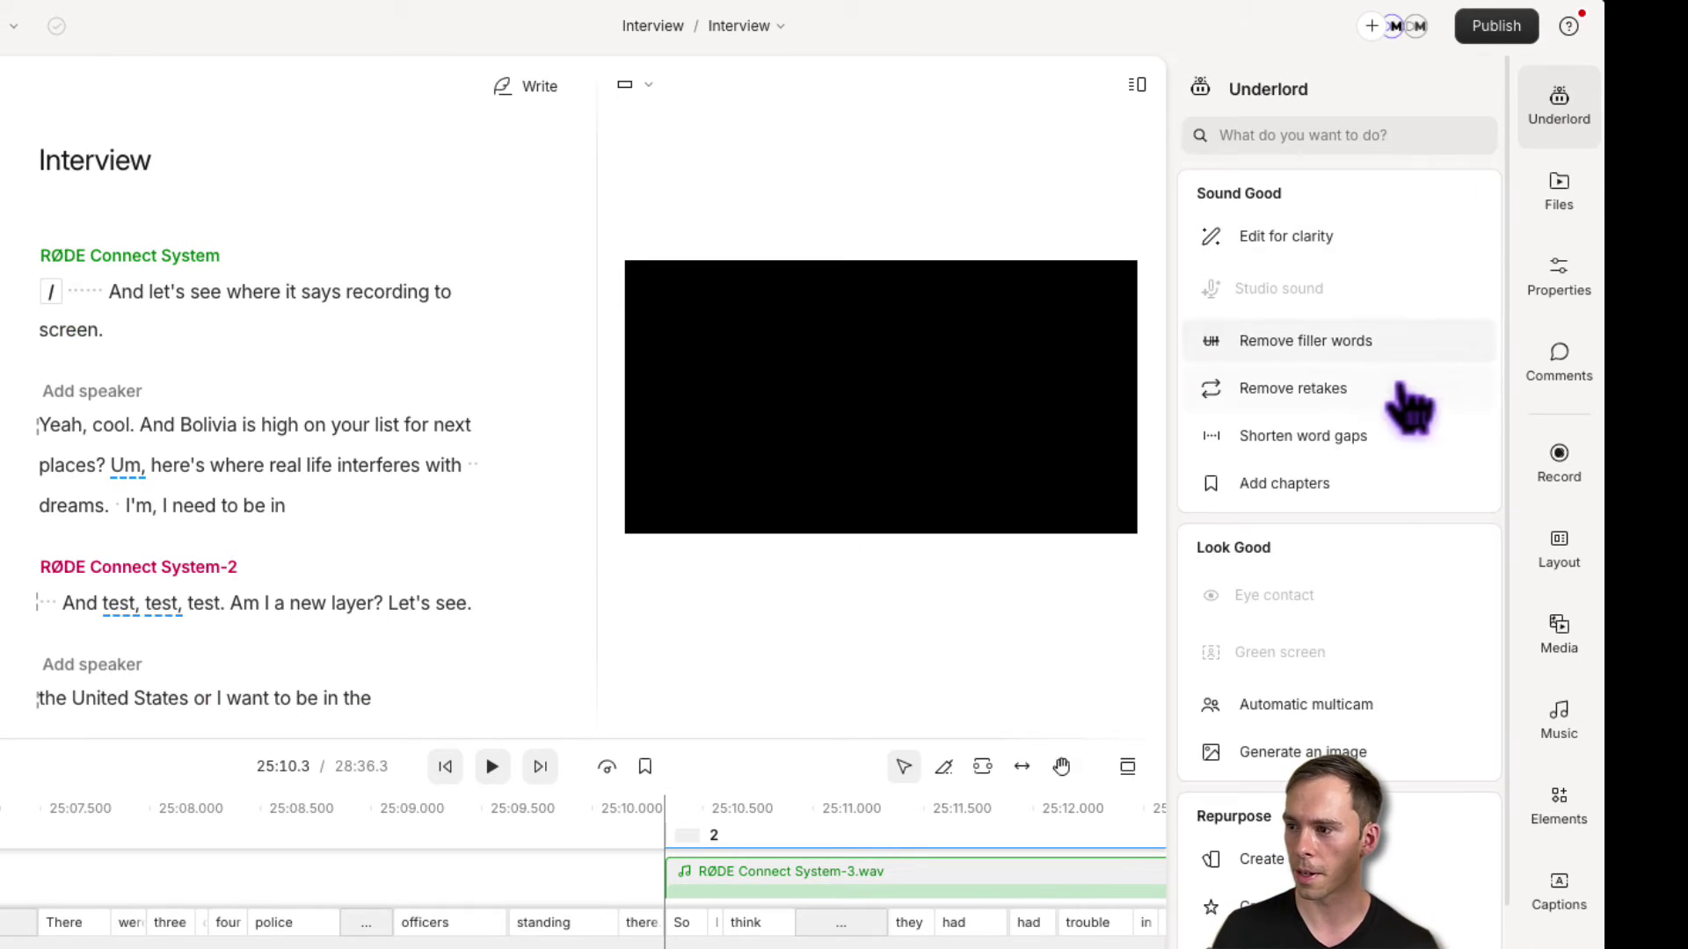
pyautogui.scroll(-5, 1358, 563)
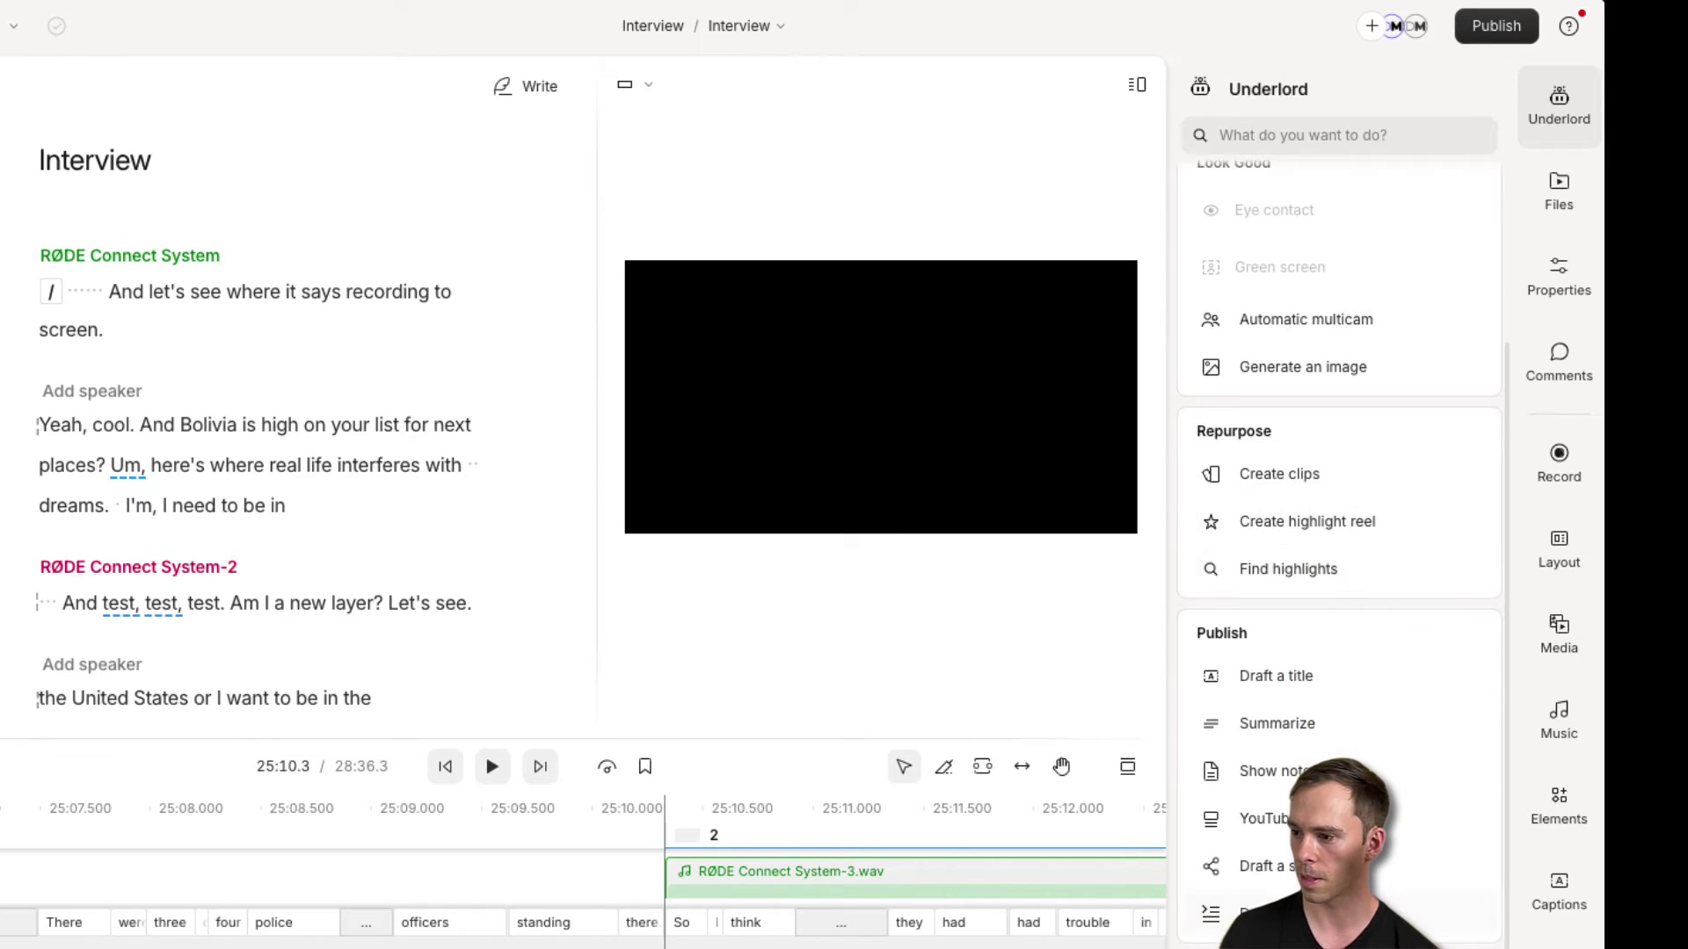
pyautogui.scroll(5, 1340, 440)
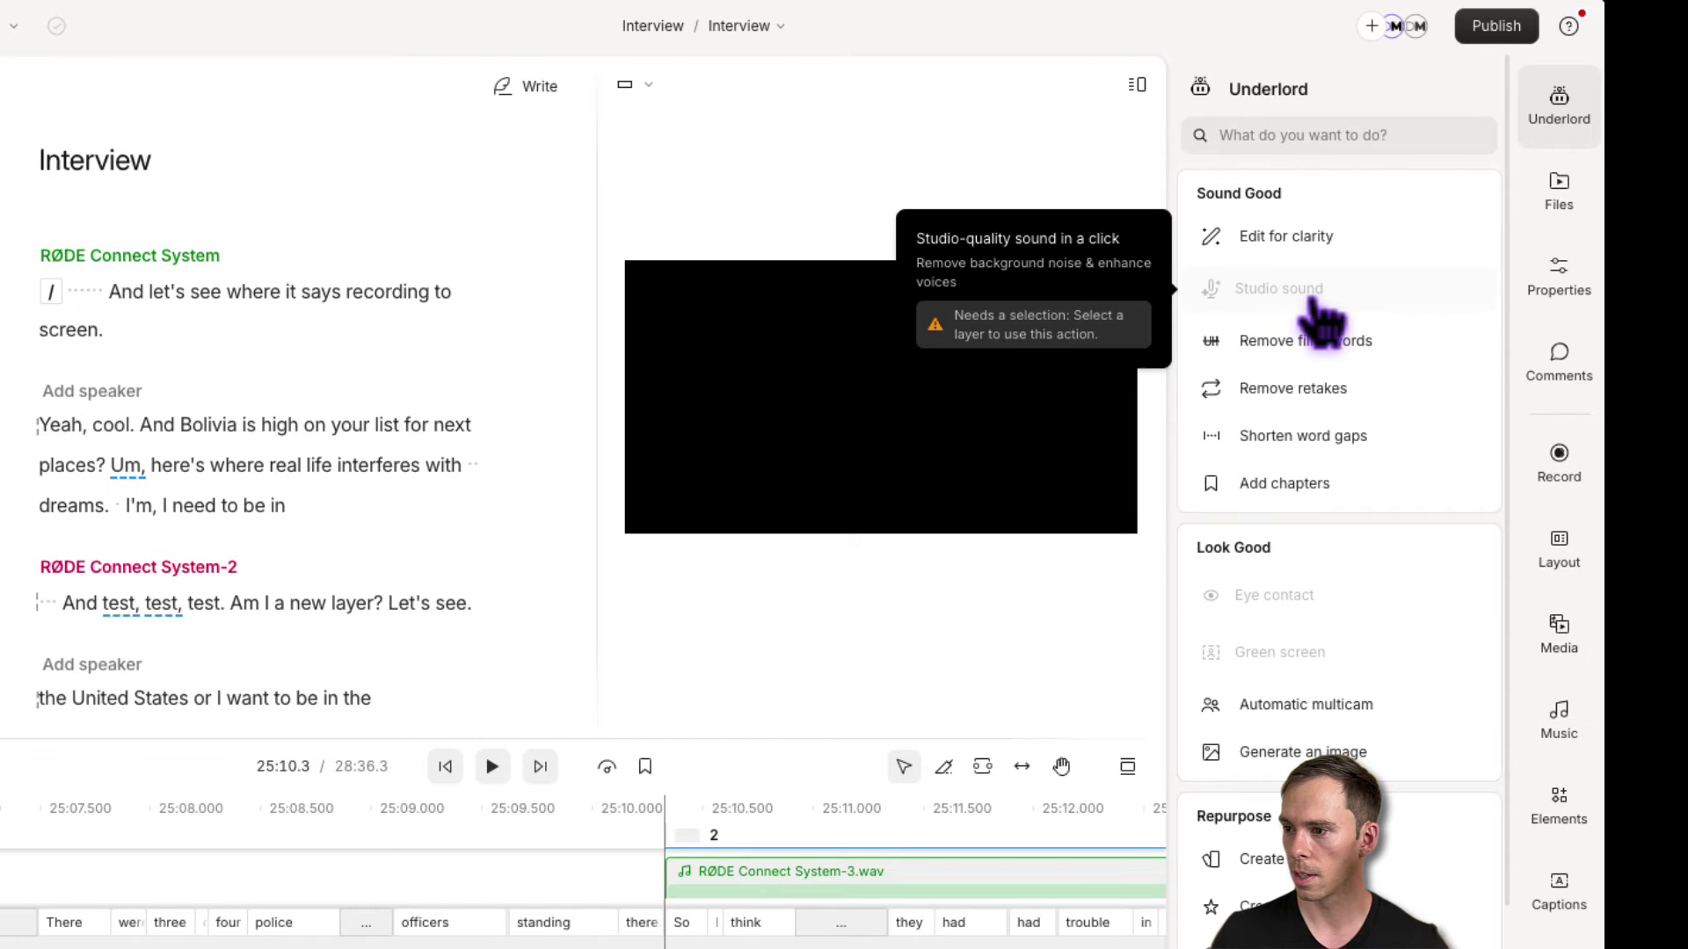
# Apply Studio Sound to the script audio in scene 2 and check the effect's intensity settings.
pyautogui.click(901, 875)
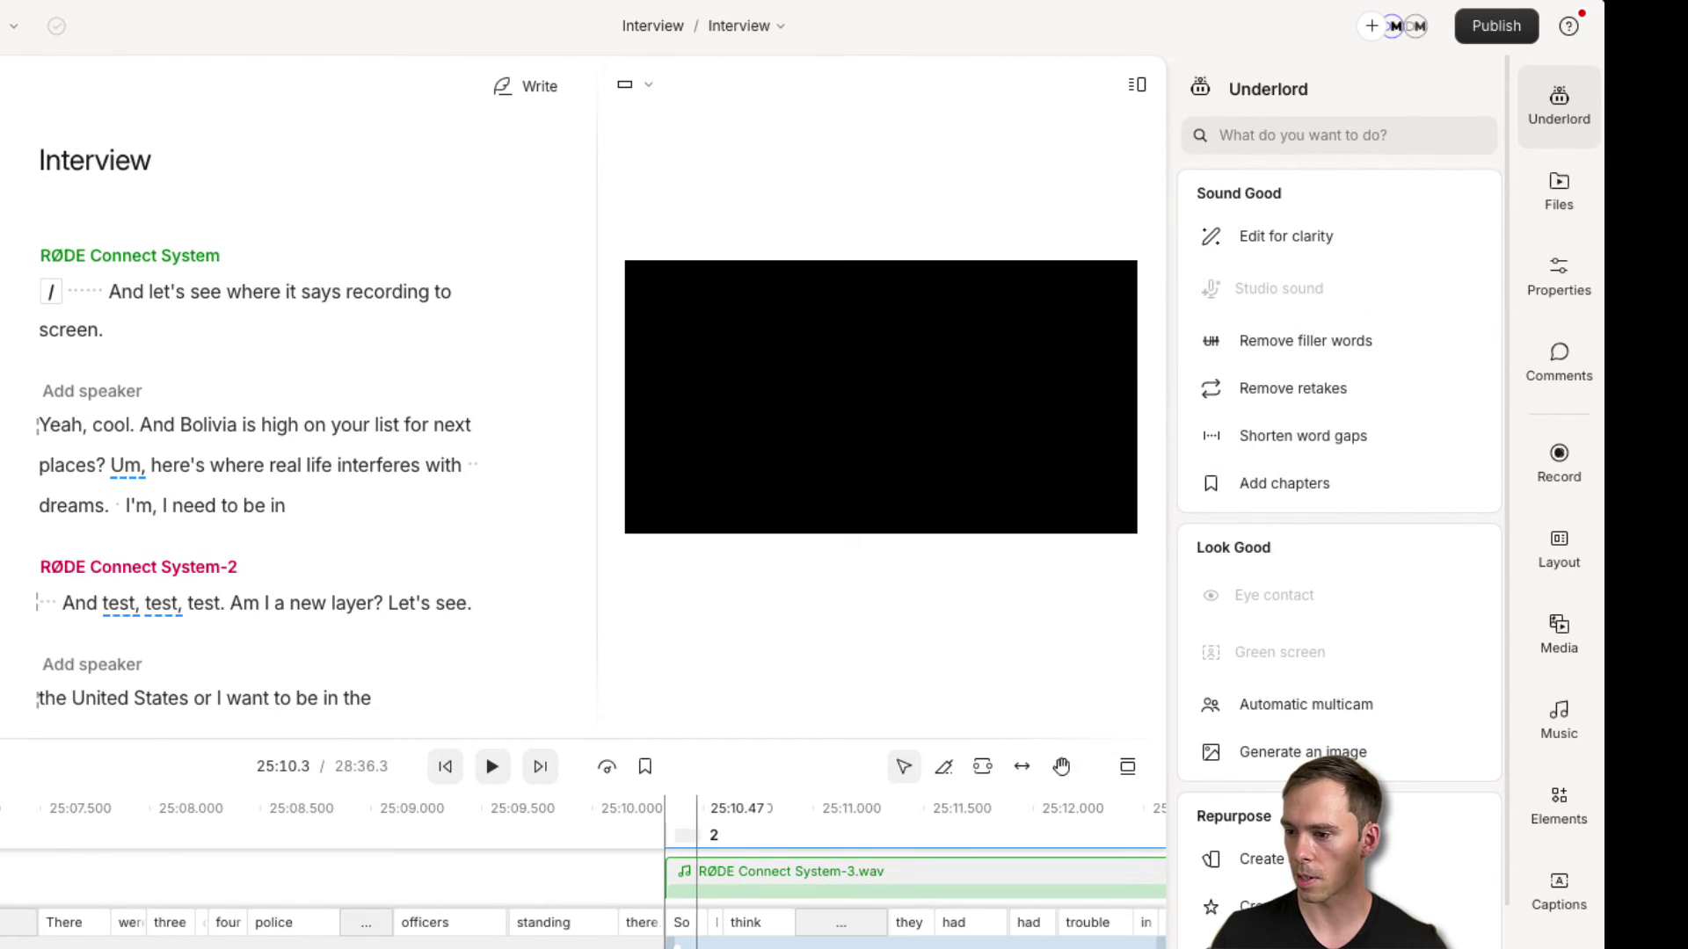
pyautogui.click(1313, 292)
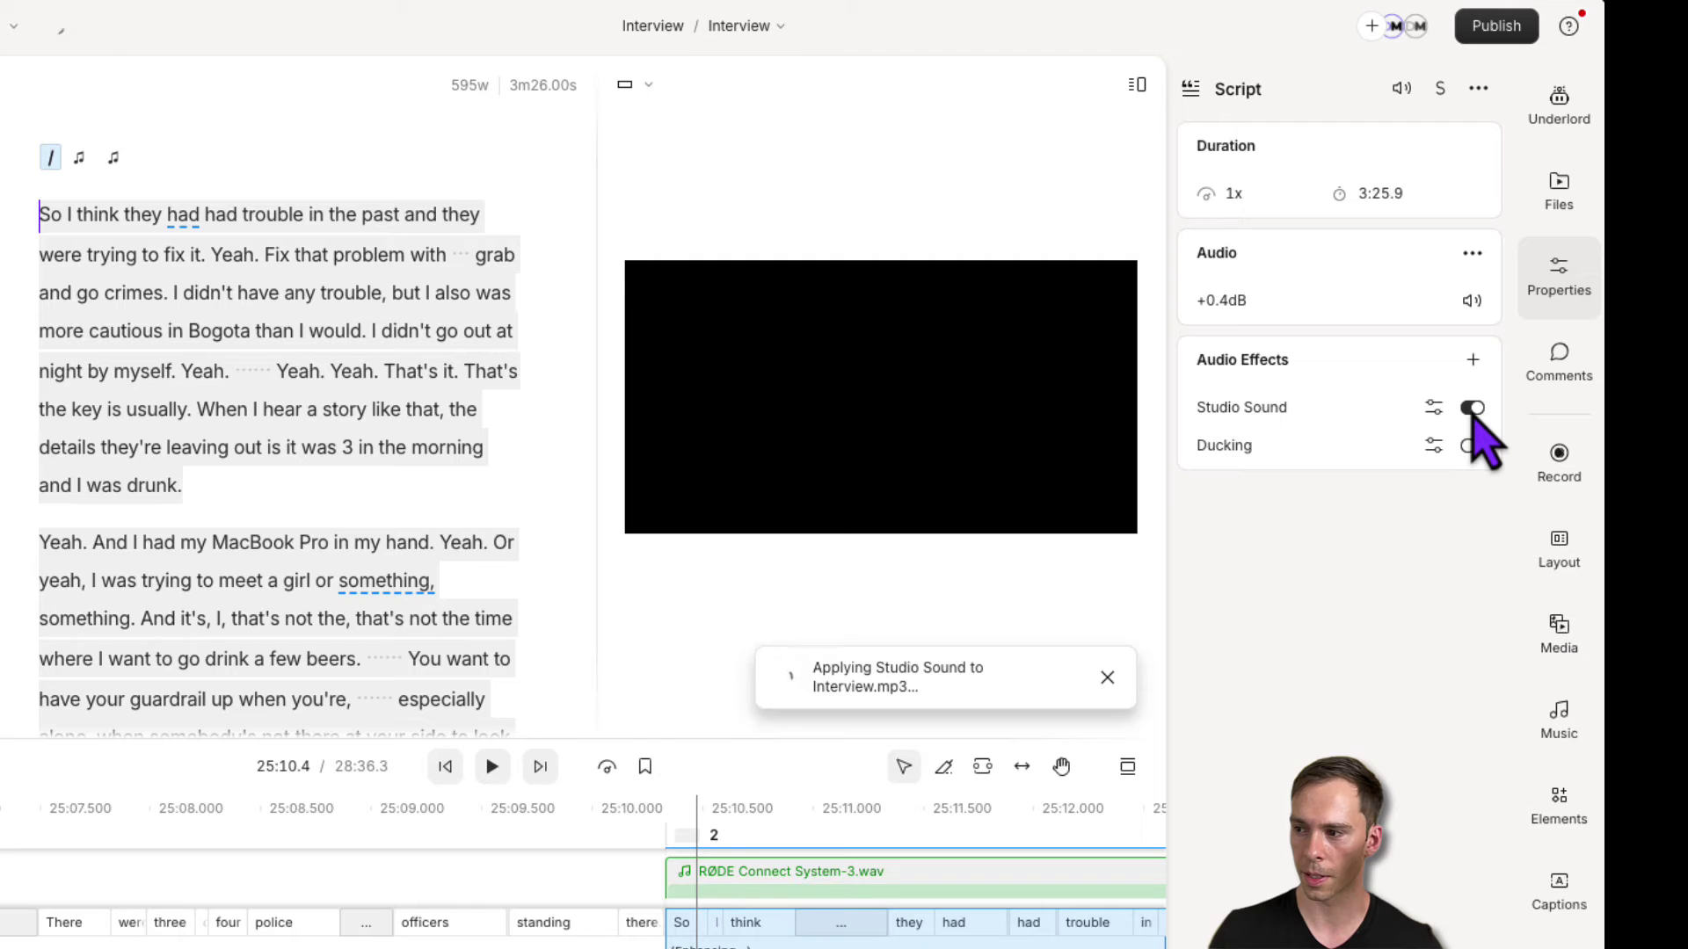
pyautogui.click(1433, 408)
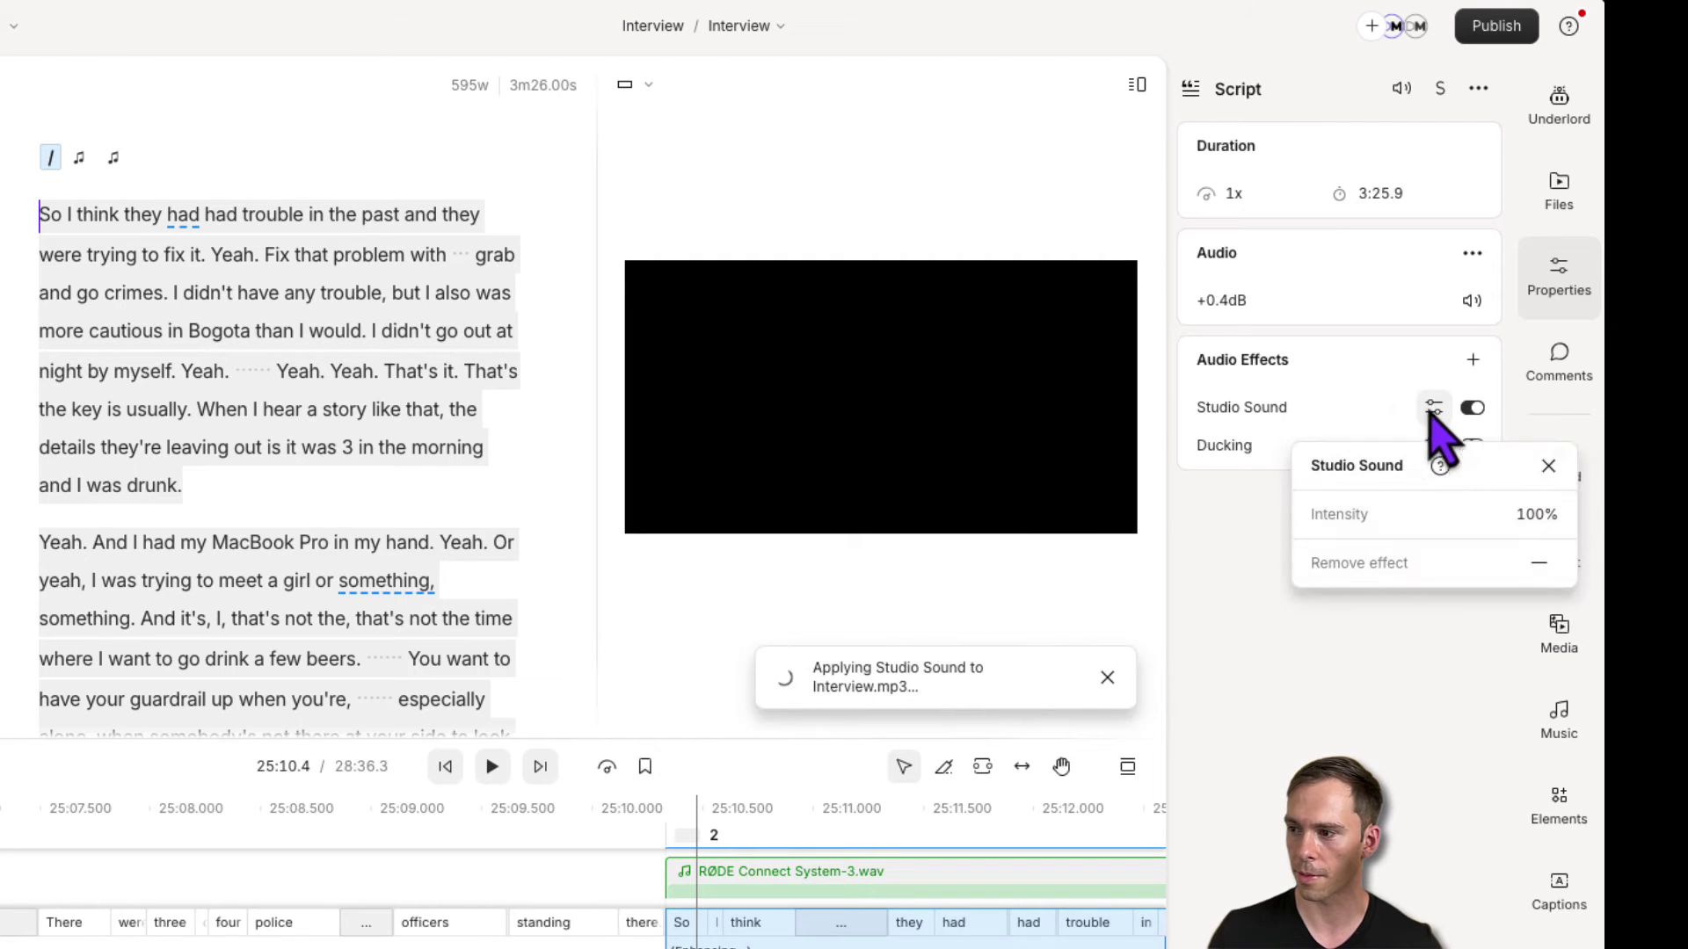
pyautogui.click(1545, 466)
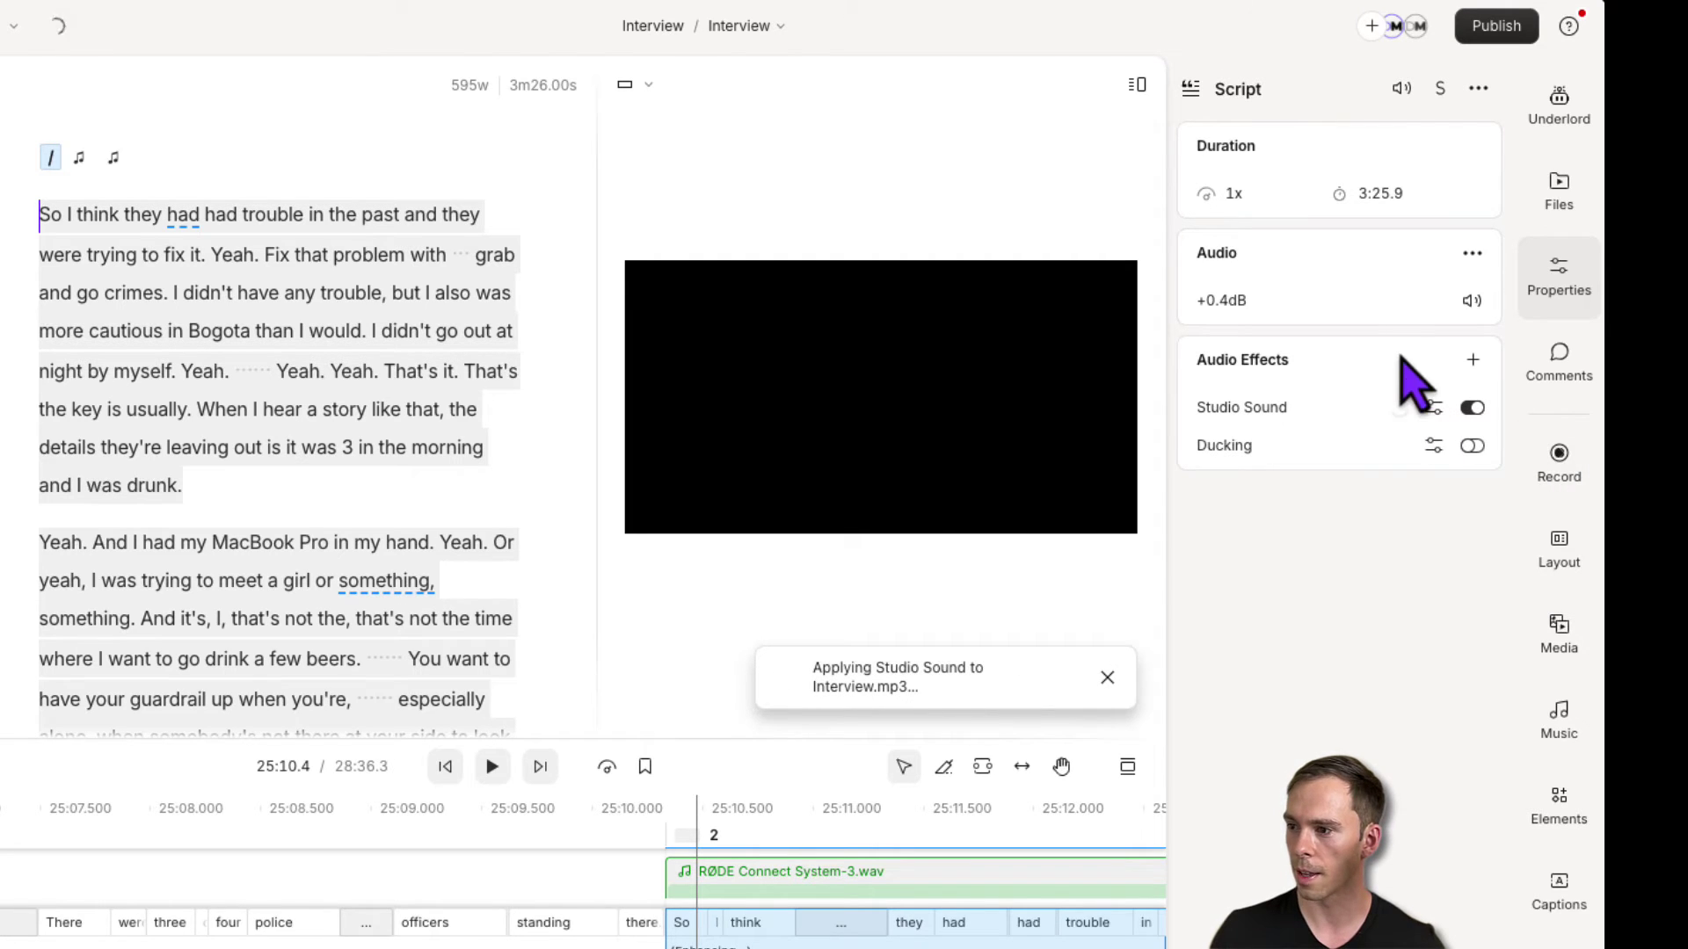
# Look at the project's compositions and files, and browse the available caption styles.
pyautogui.click(1569, 187)
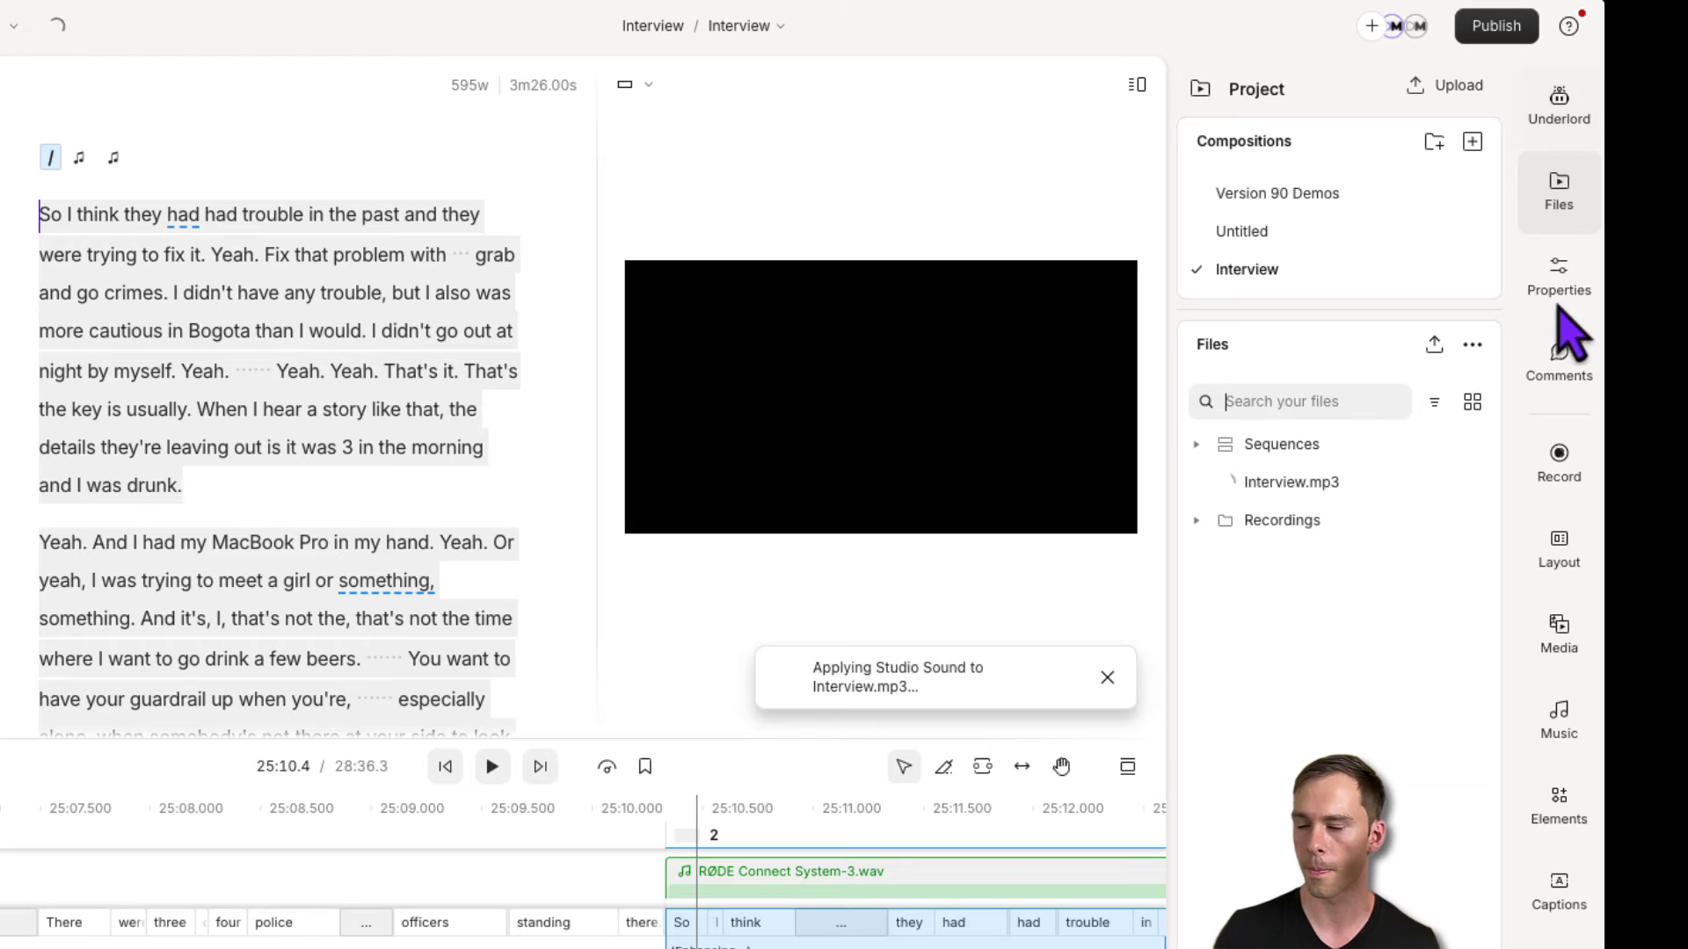
pyautogui.click(1559, 892)
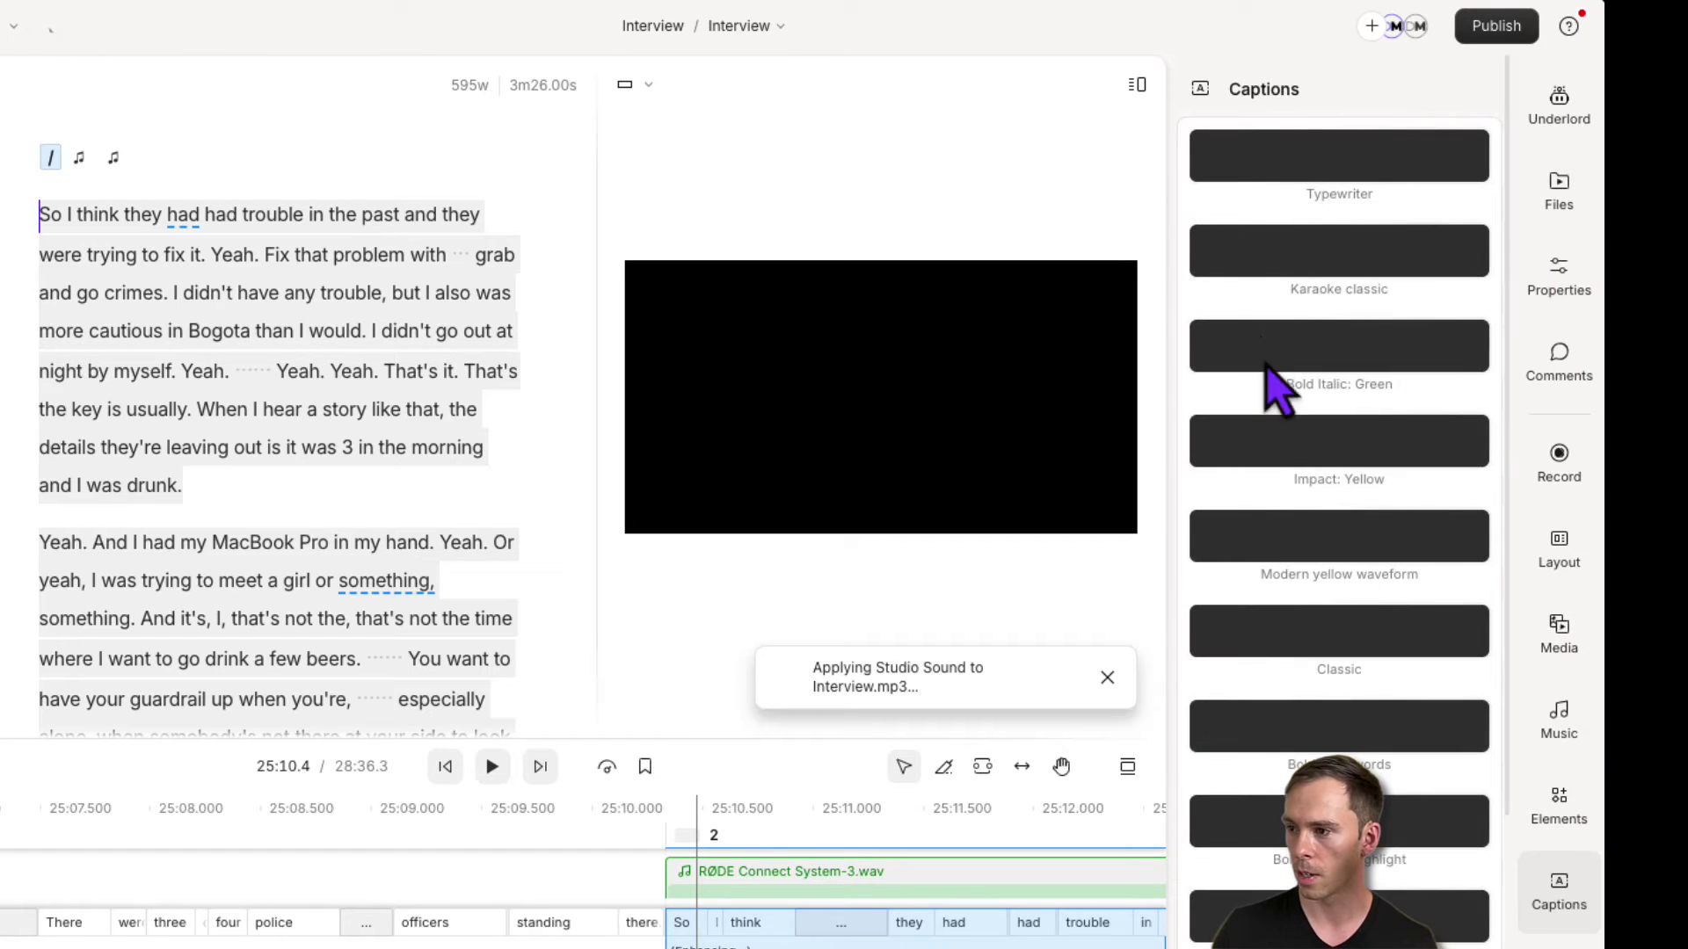
pyautogui.scroll(-5, 1321, 457)
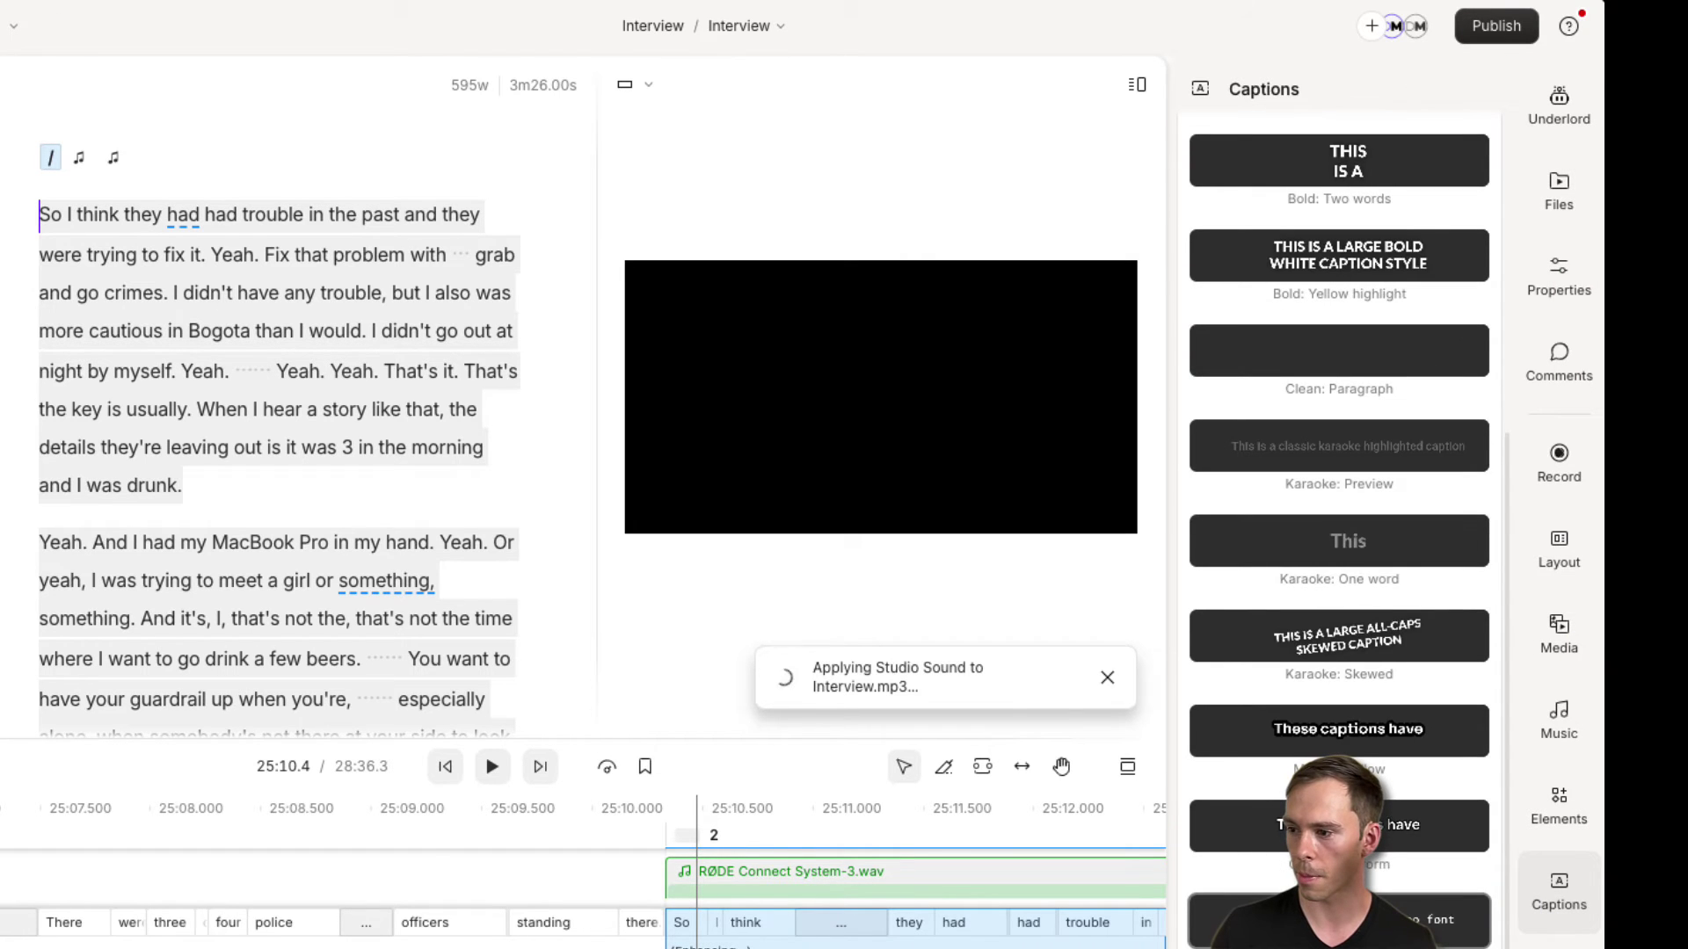
pyautogui.scroll(5, 1339, 528)
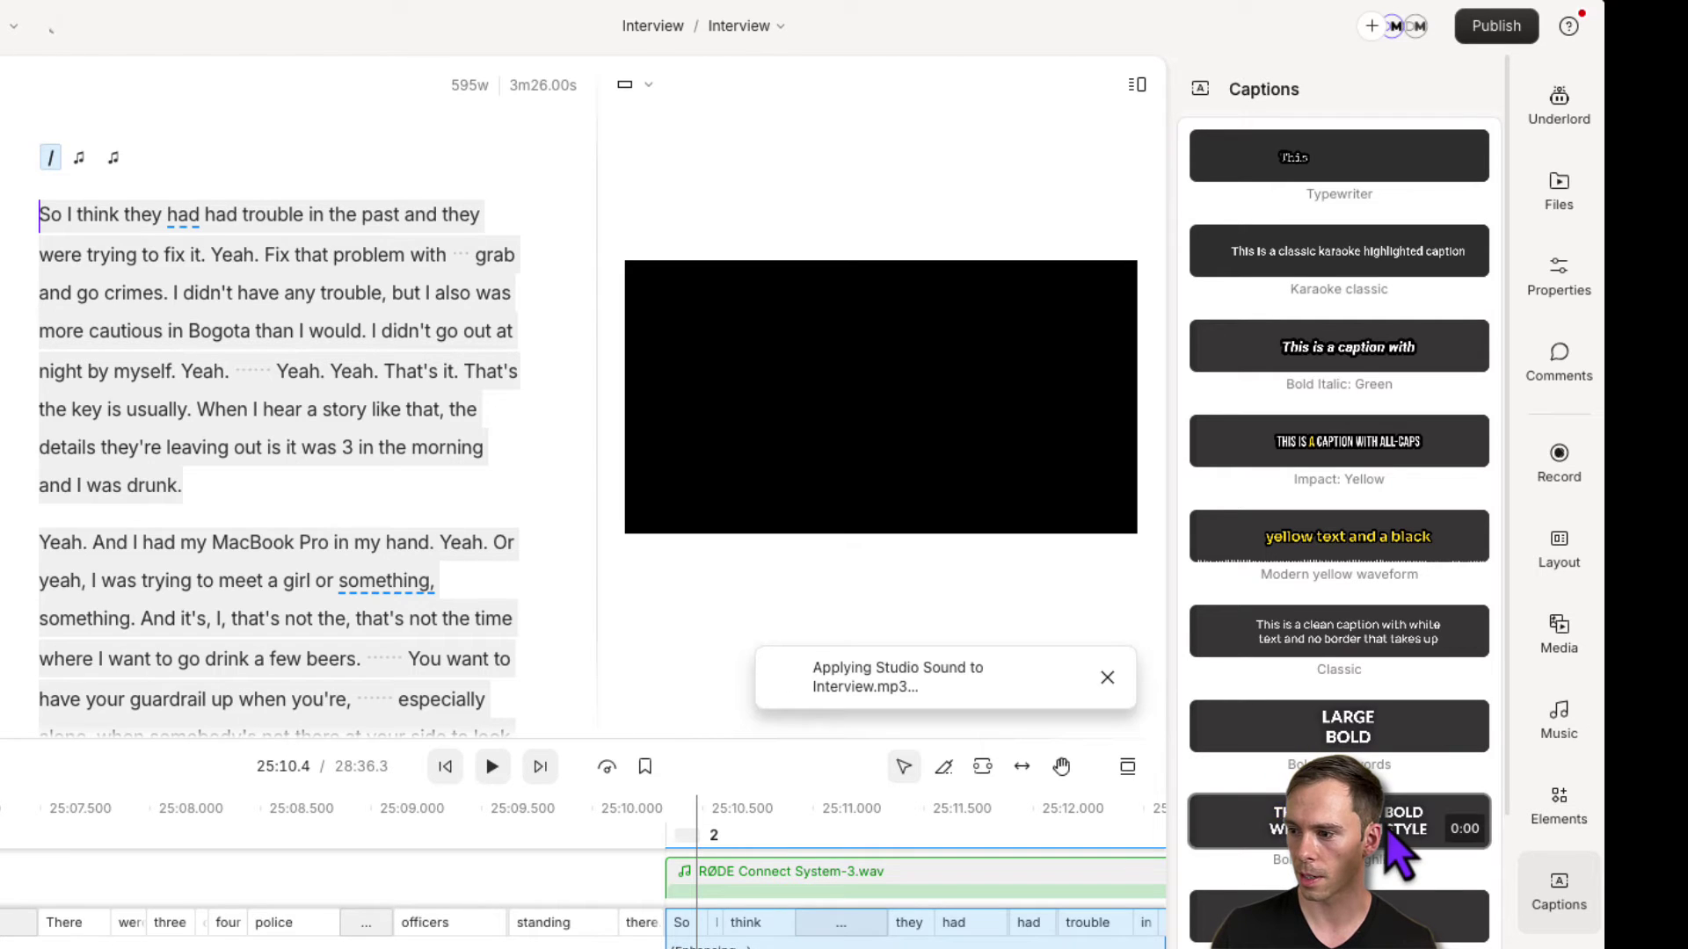
pyautogui.scroll(-5, 1339, 527)
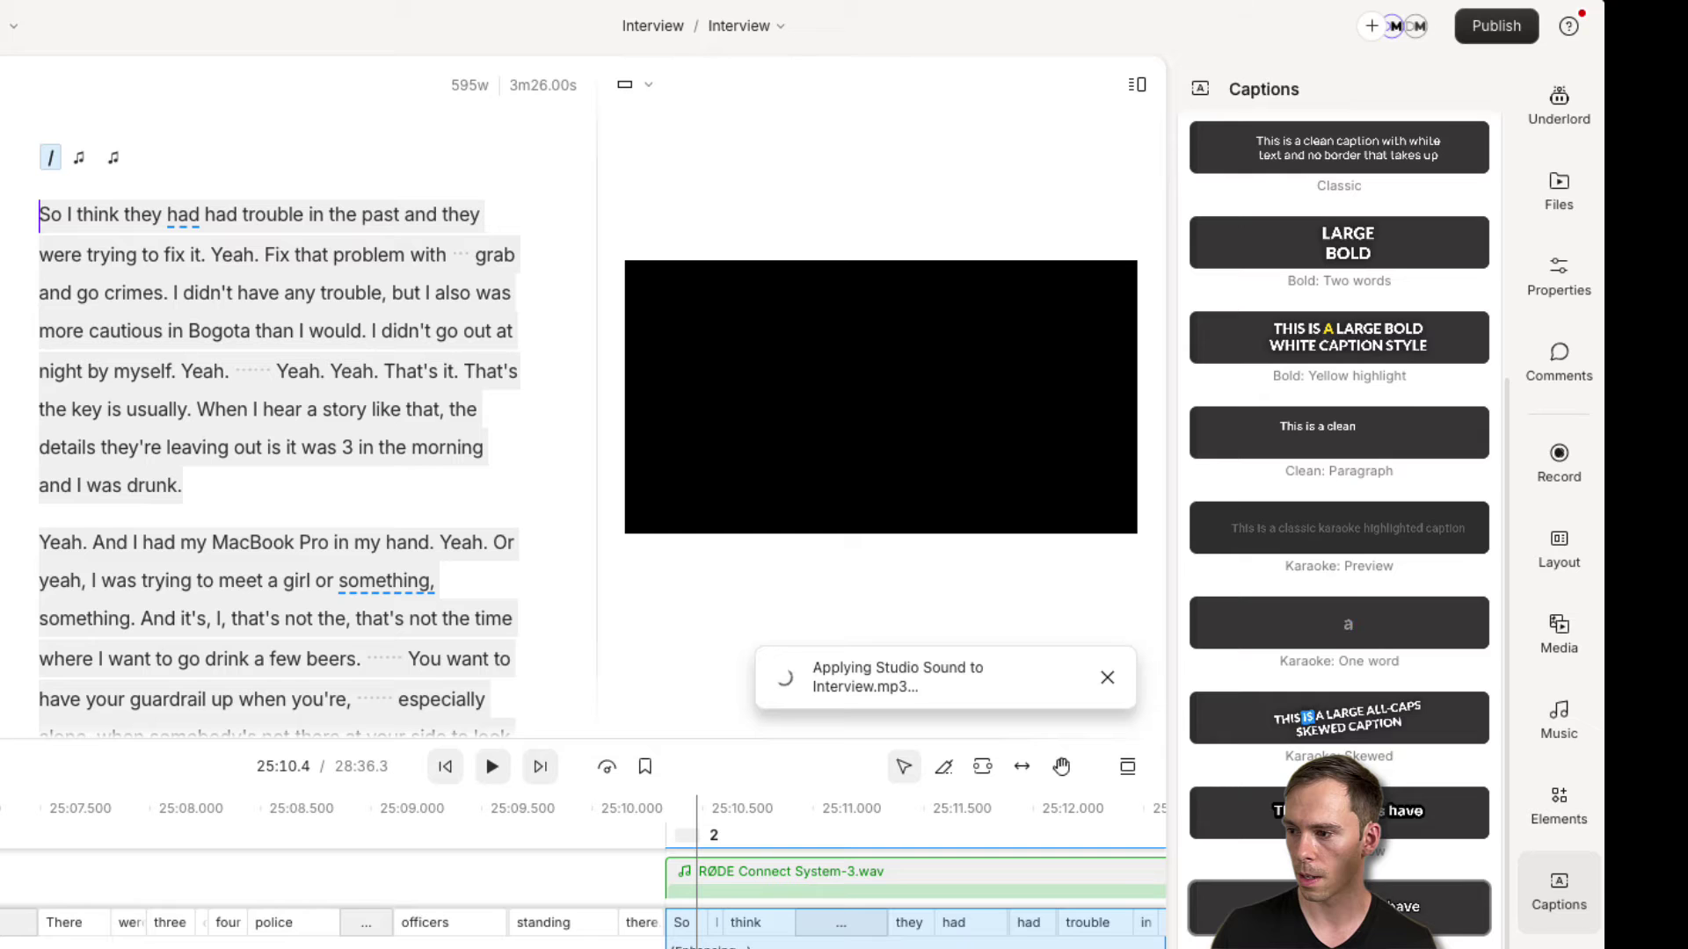
pyautogui.scroll(-1, 1338, 527)
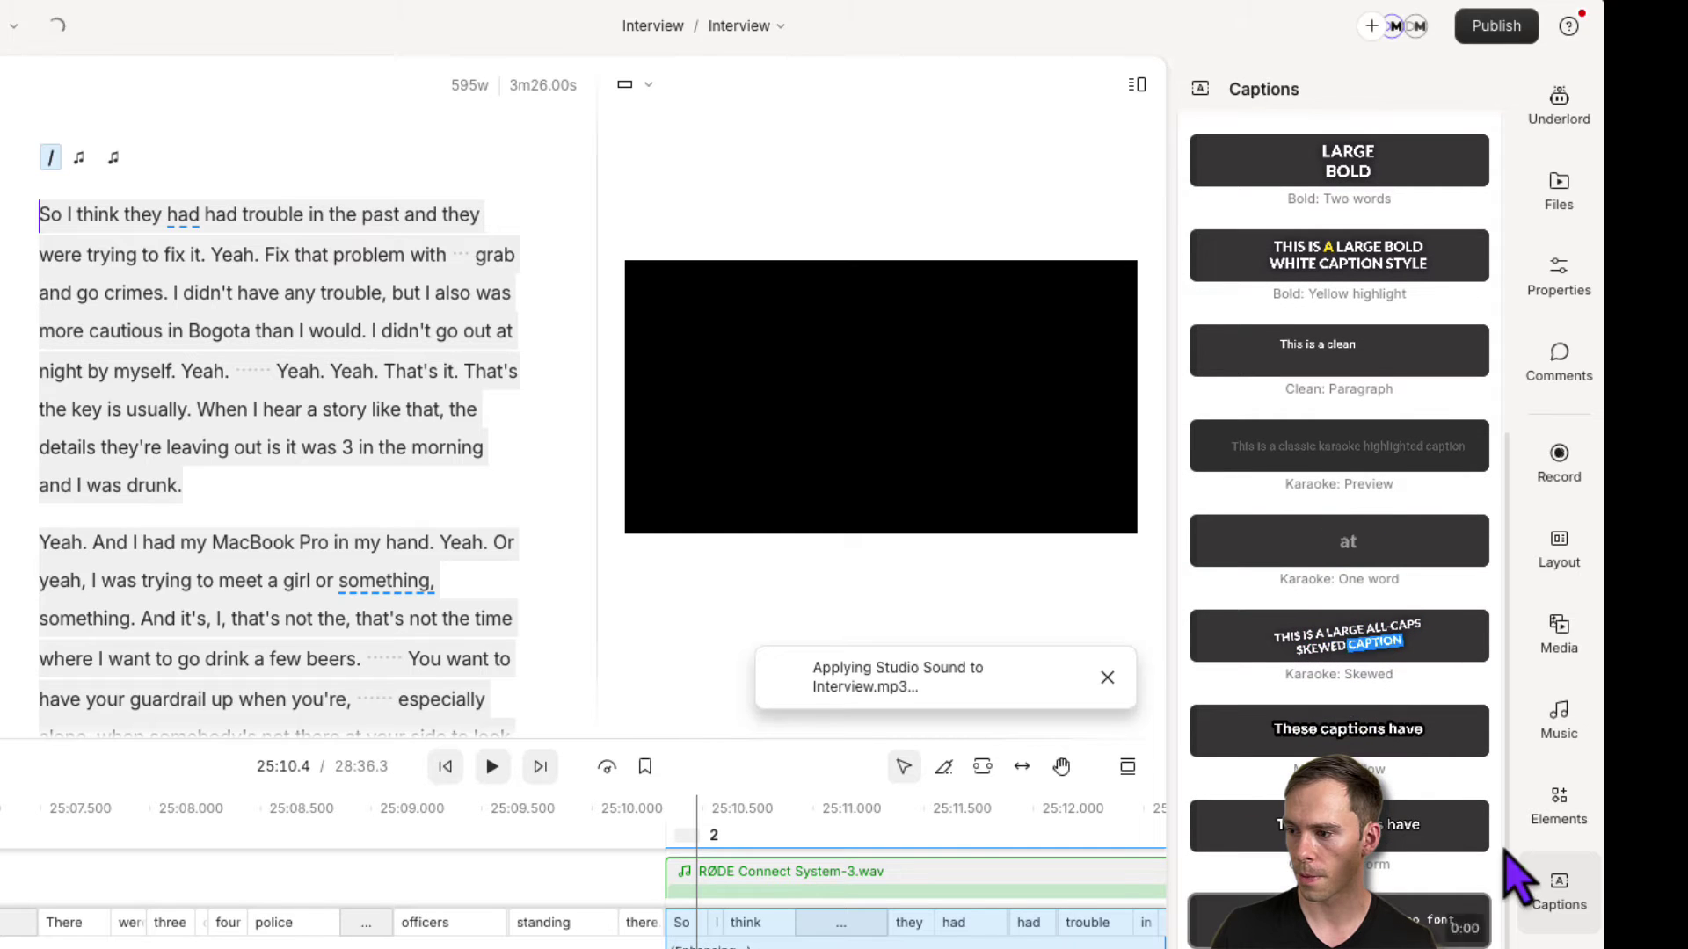
# Browse the available elements, from text and basic shapes to dynamic text, waveforms, progress bars and annotations.
pyautogui.click(1570, 815)
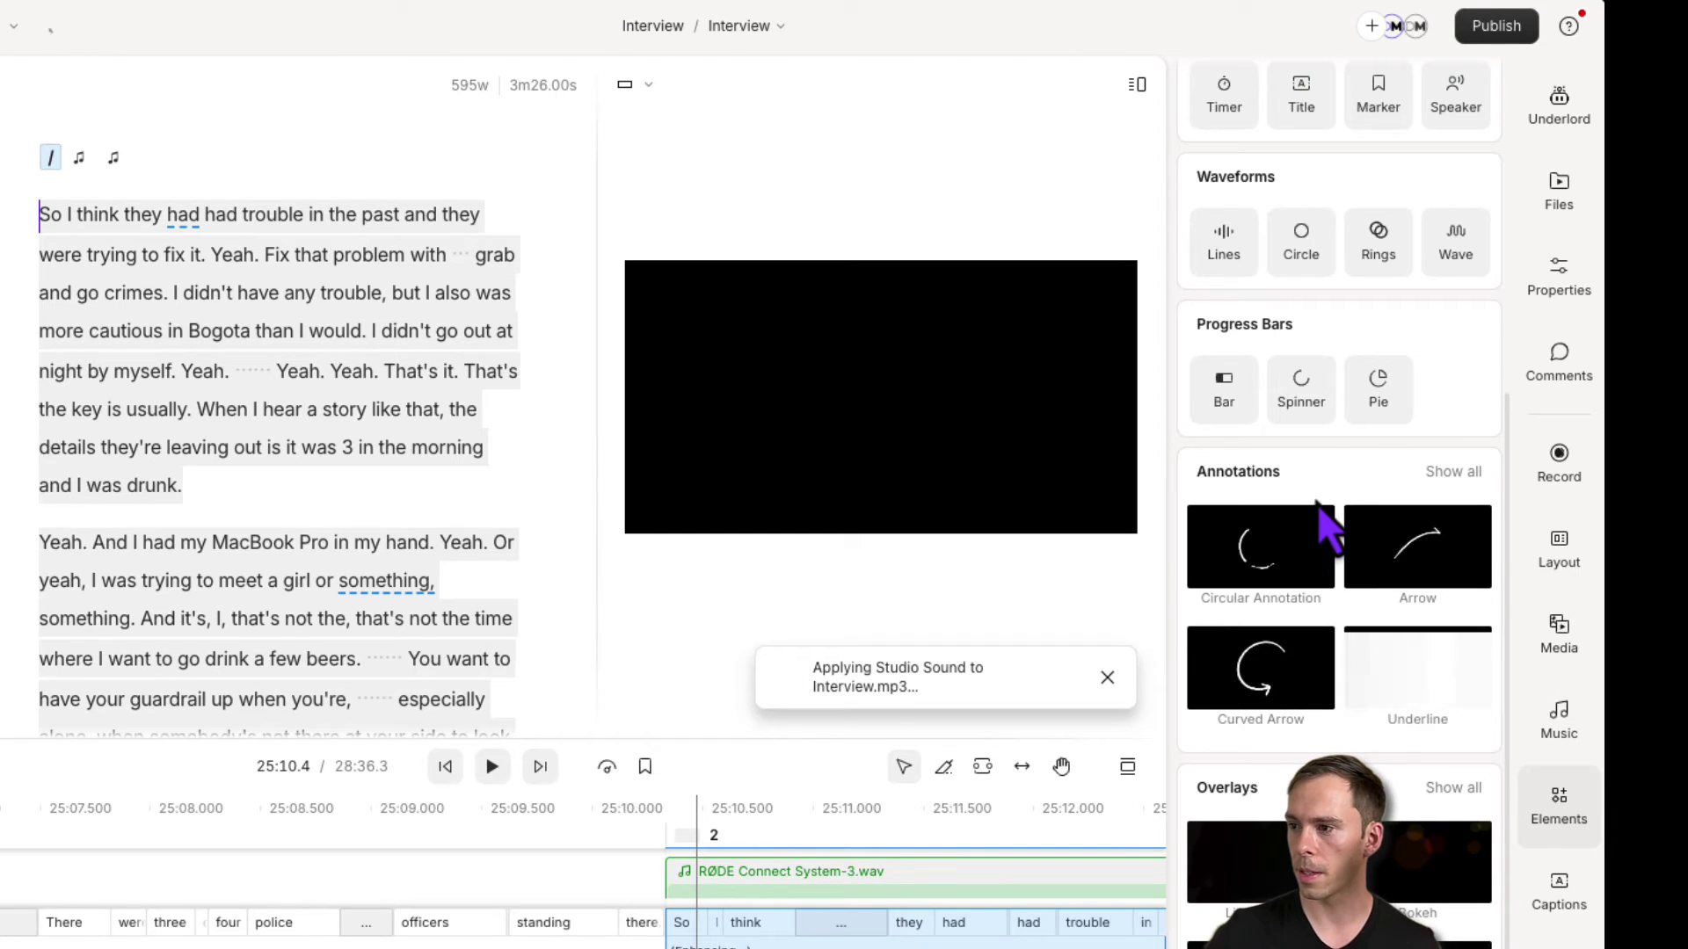
pyautogui.scroll(6, 1284, 678)
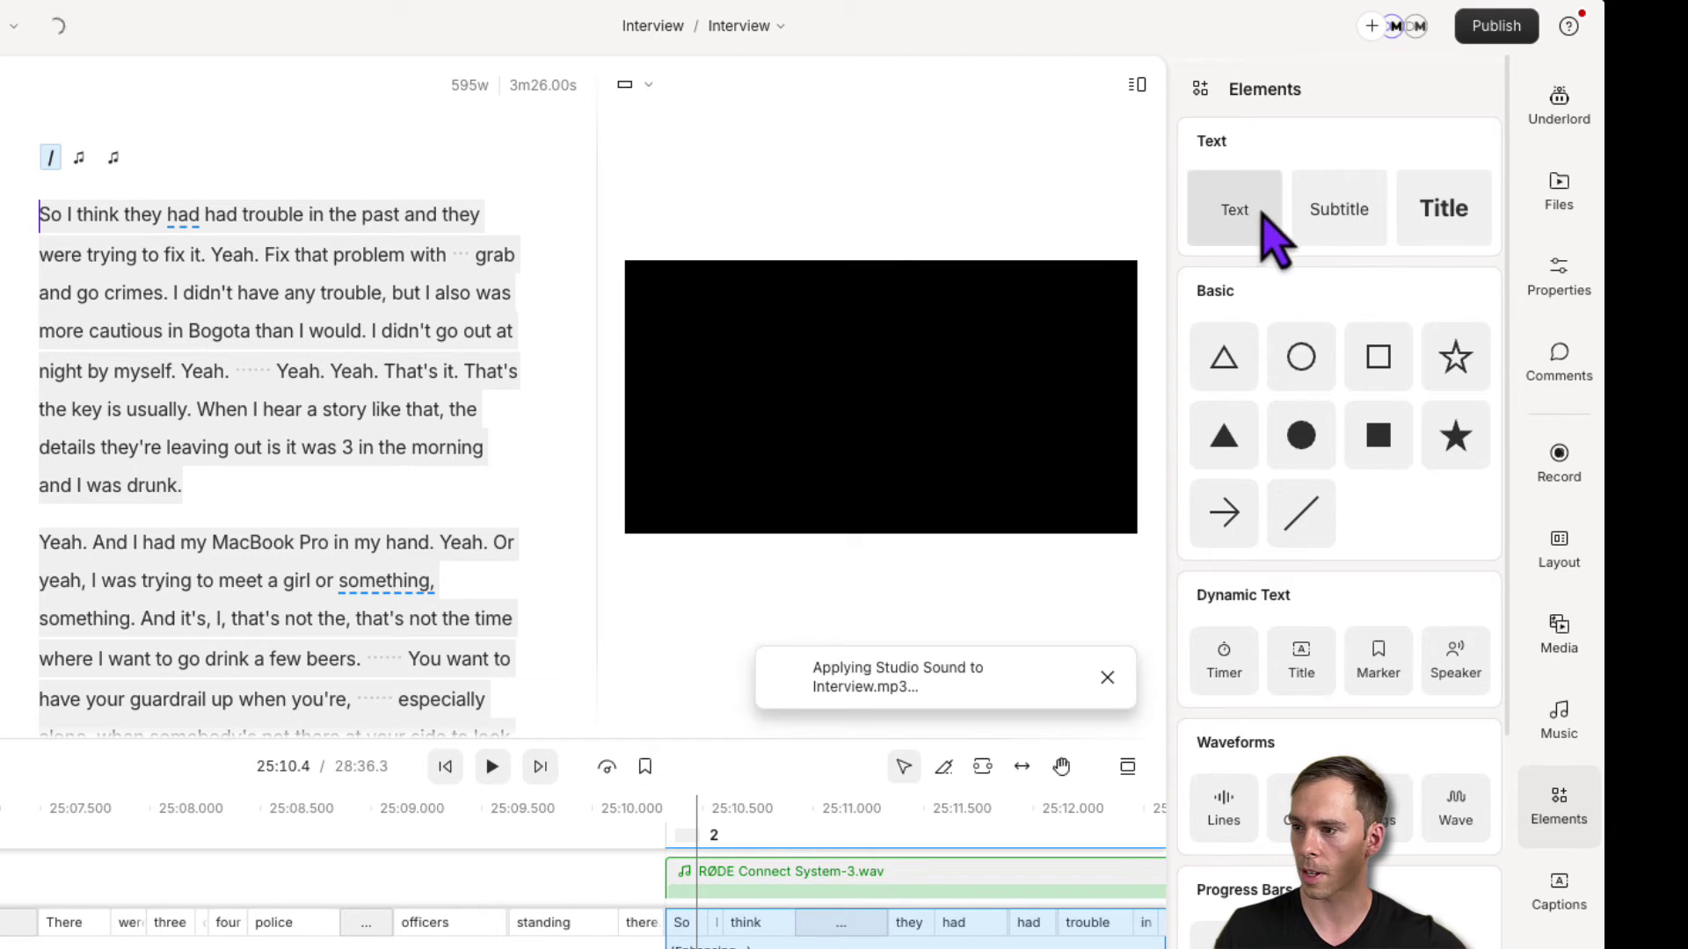
pyautogui.scroll(-1, 1364, 621)
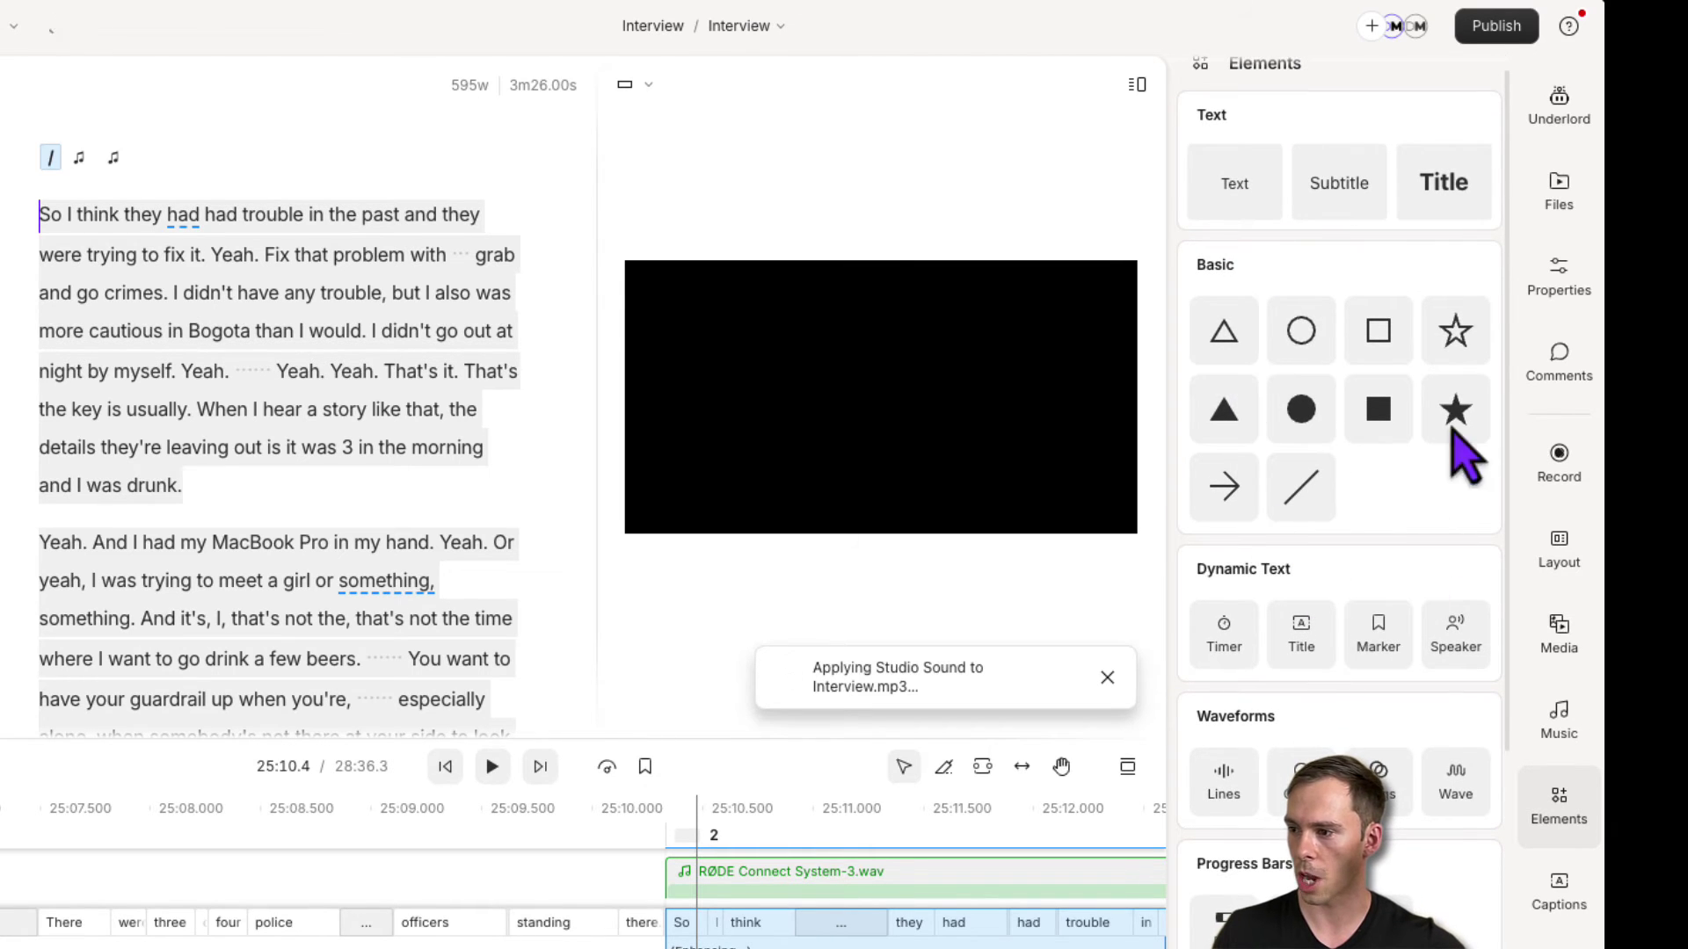
pyautogui.scroll(-2, 1318, 475)
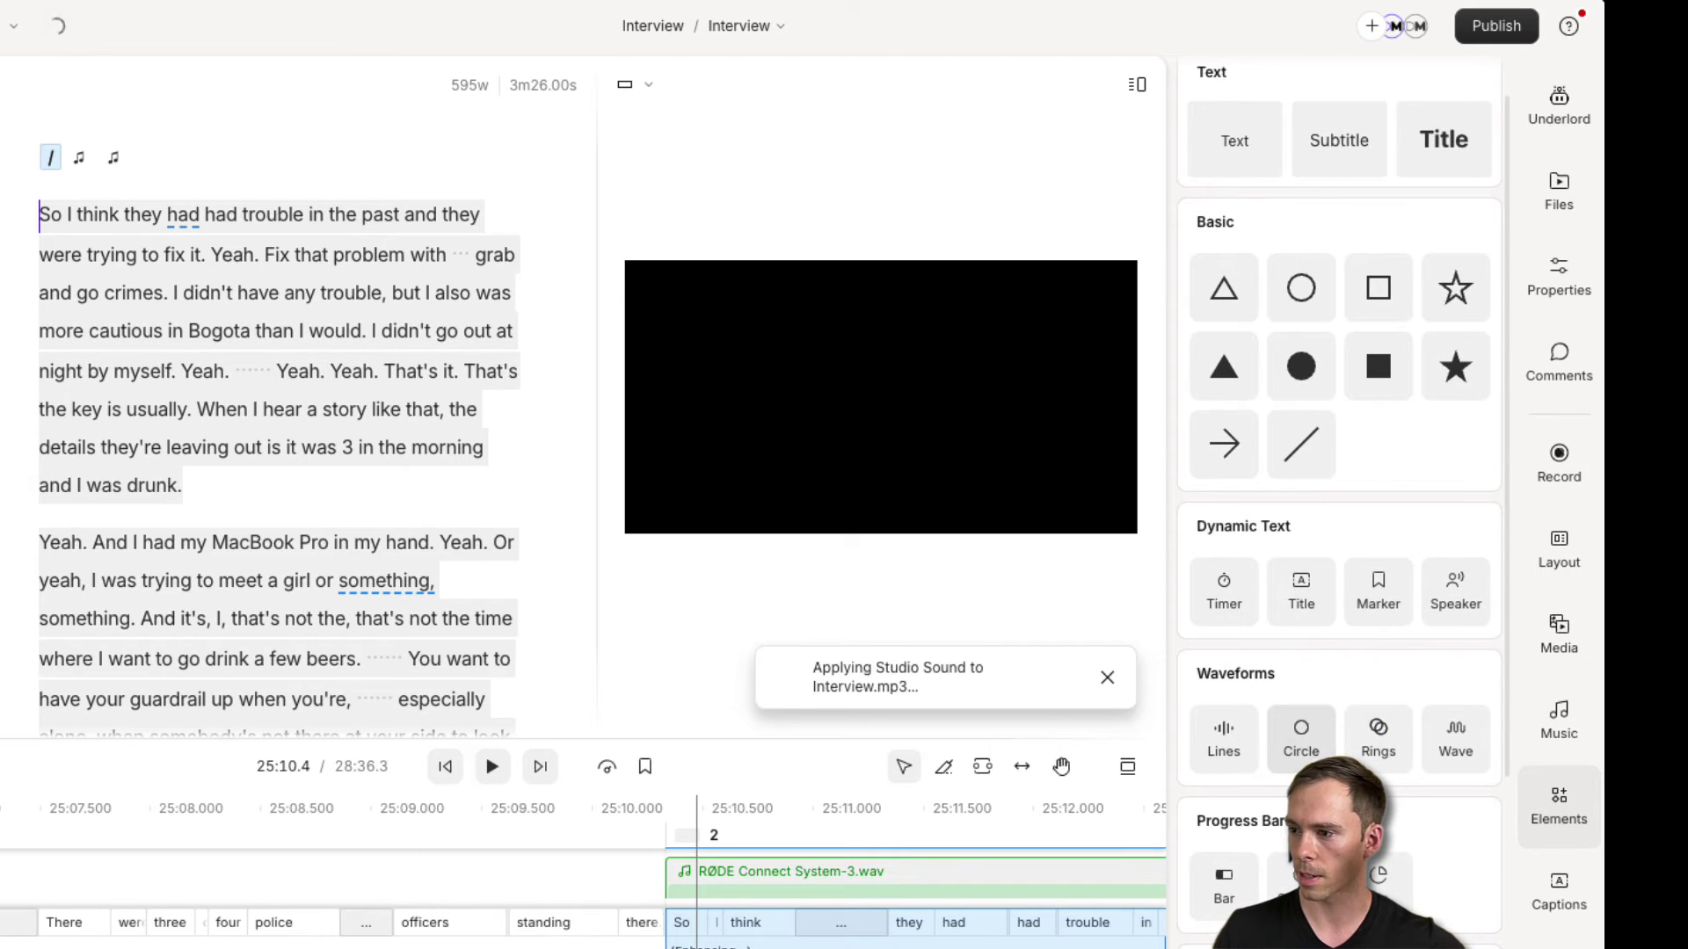
pyautogui.scroll(-6, 1354, 633)
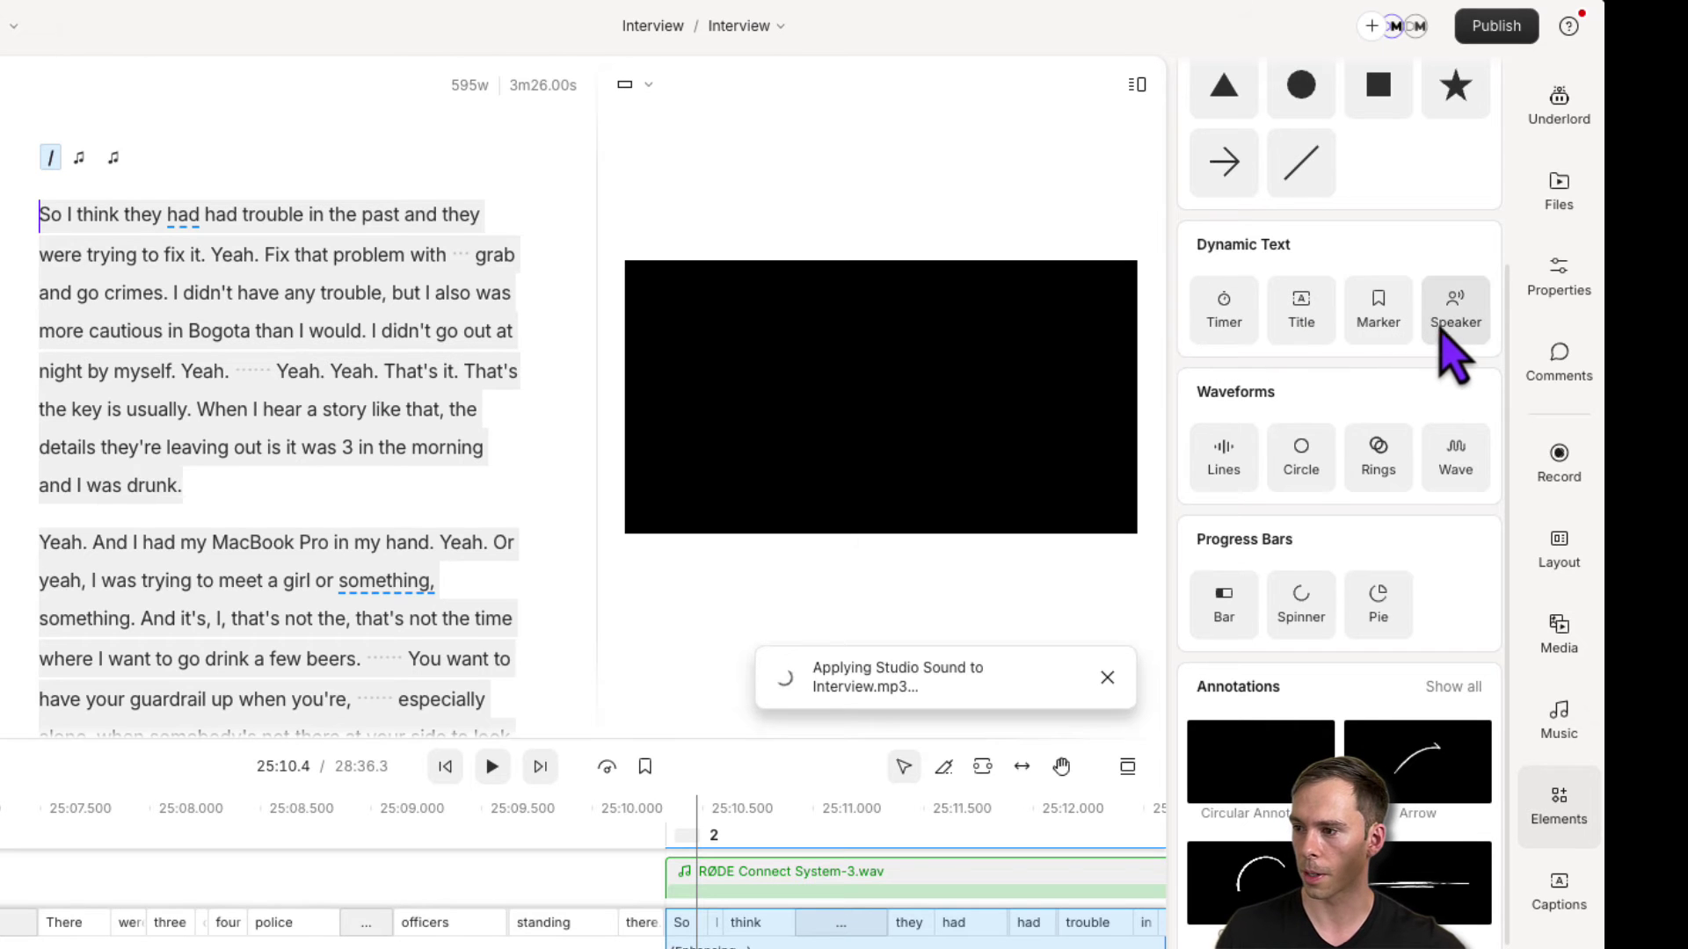
# Look through the remaining elements, from waveforms and progress bars to annotations, overlays and frames.
pyautogui.scroll(-2, 1363, 690)
pyautogui.scroll(-4, 1370, 623)
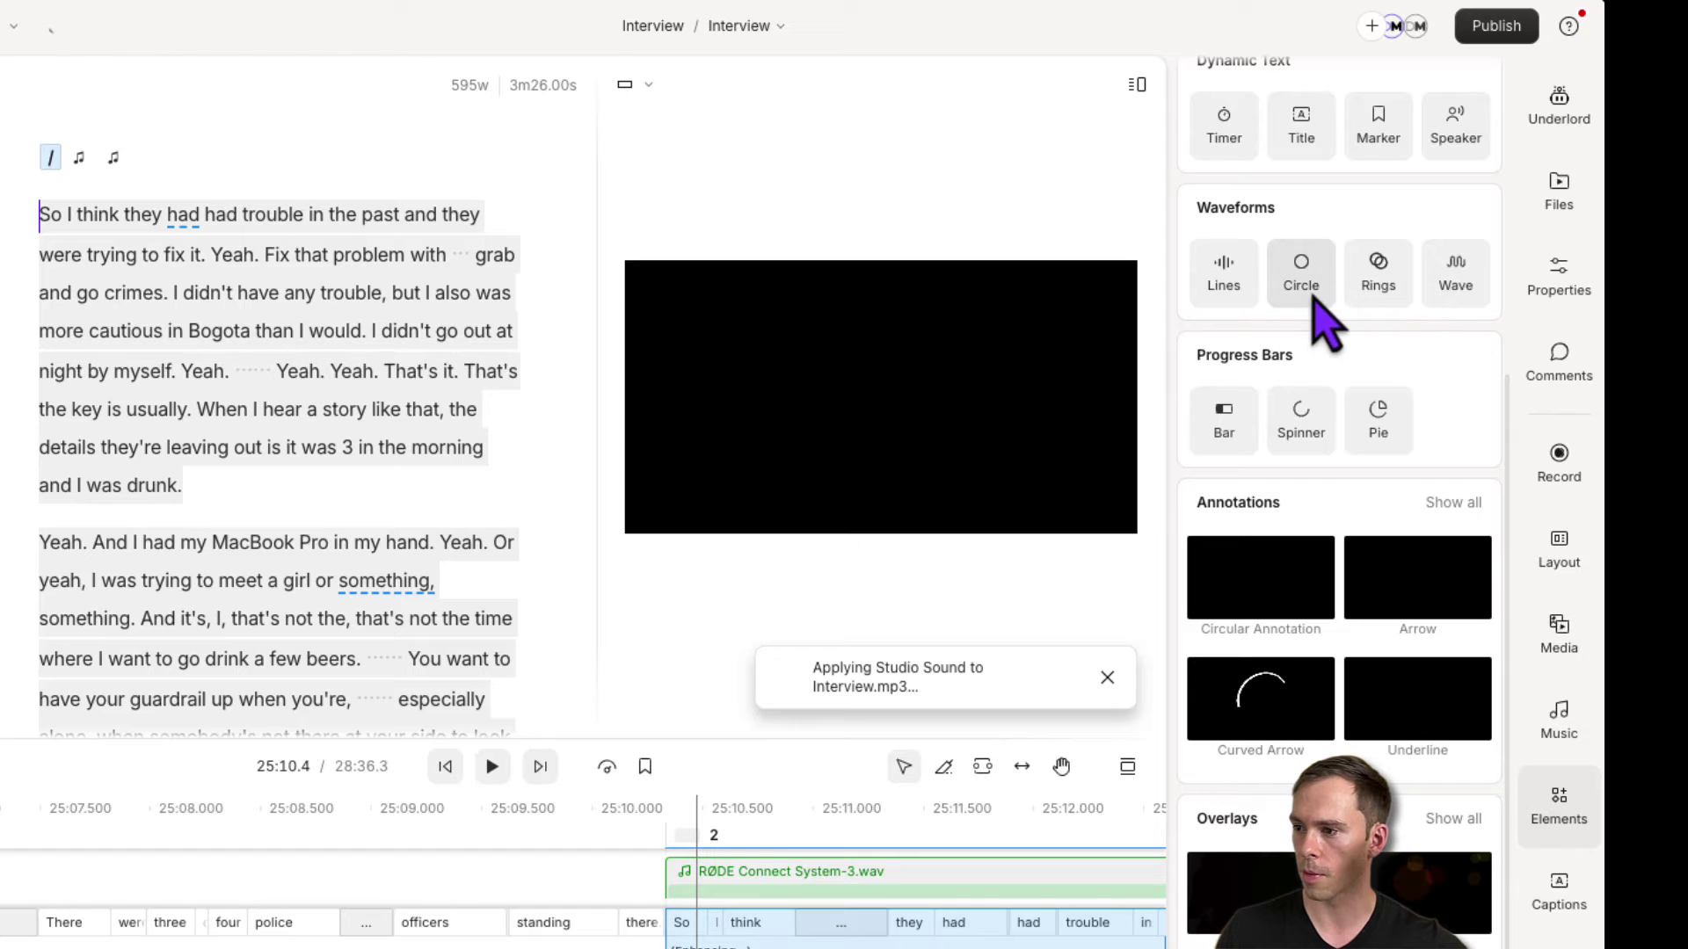
pyautogui.scroll(-3, 1419, 582)
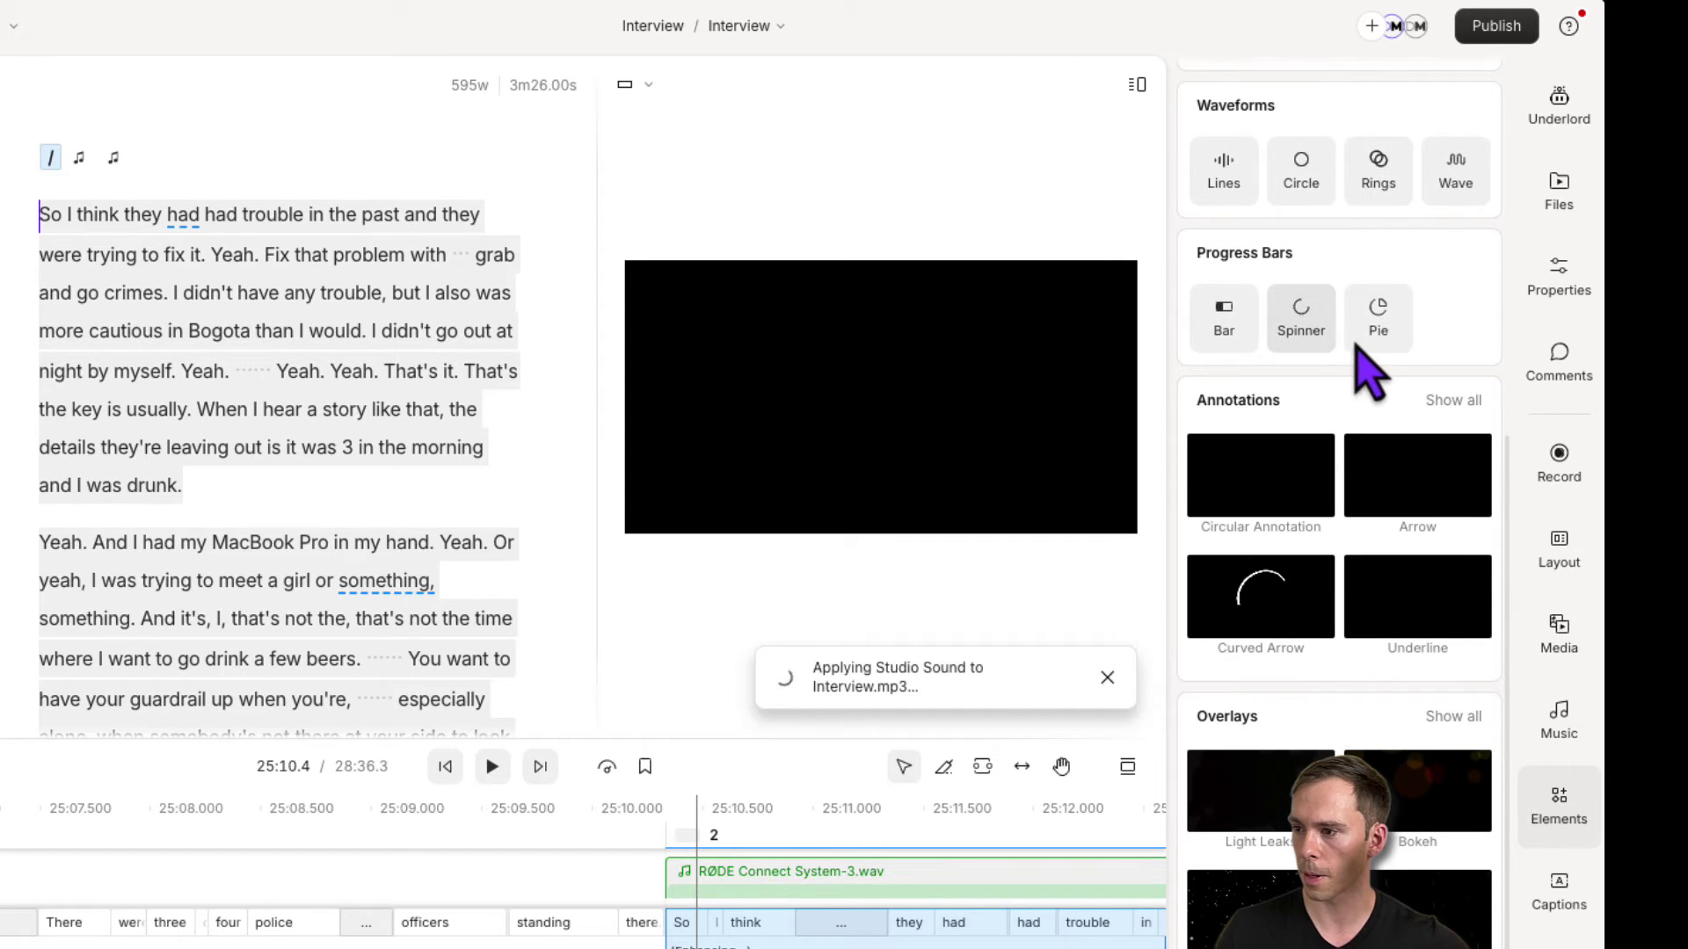
pyautogui.scroll(-3, 1323, 686)
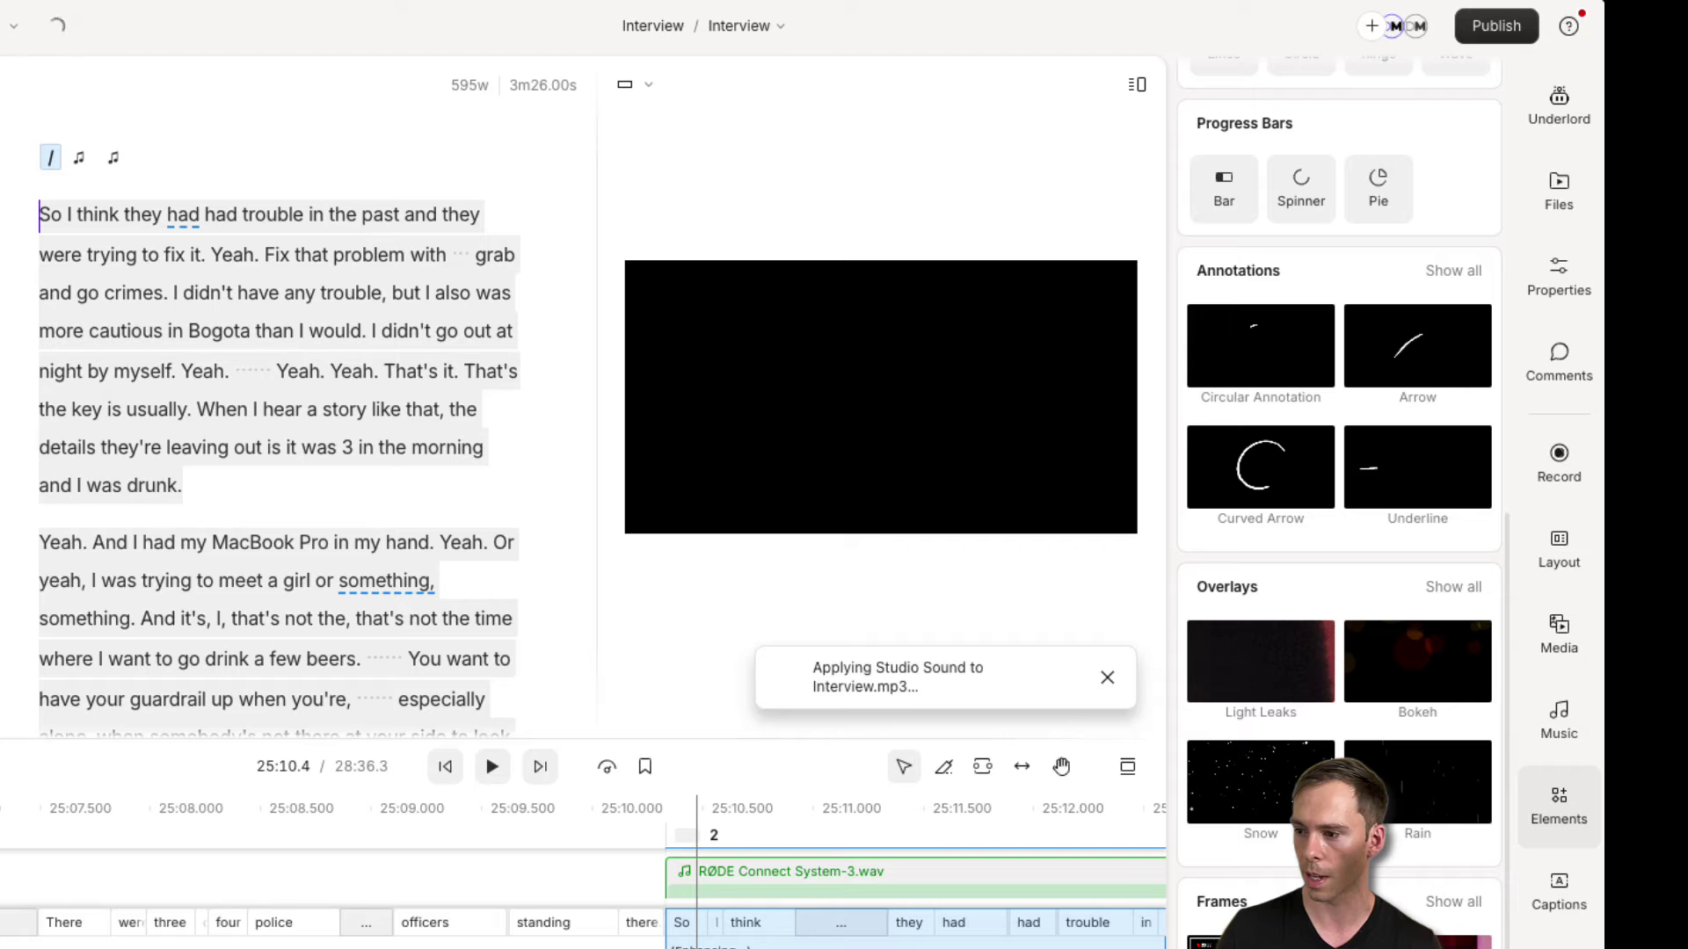
# Add the Lovely Harp (No Vocal) stock track to the composition and preview Falling In Love Instrumental.
pyautogui.click(1563, 711)
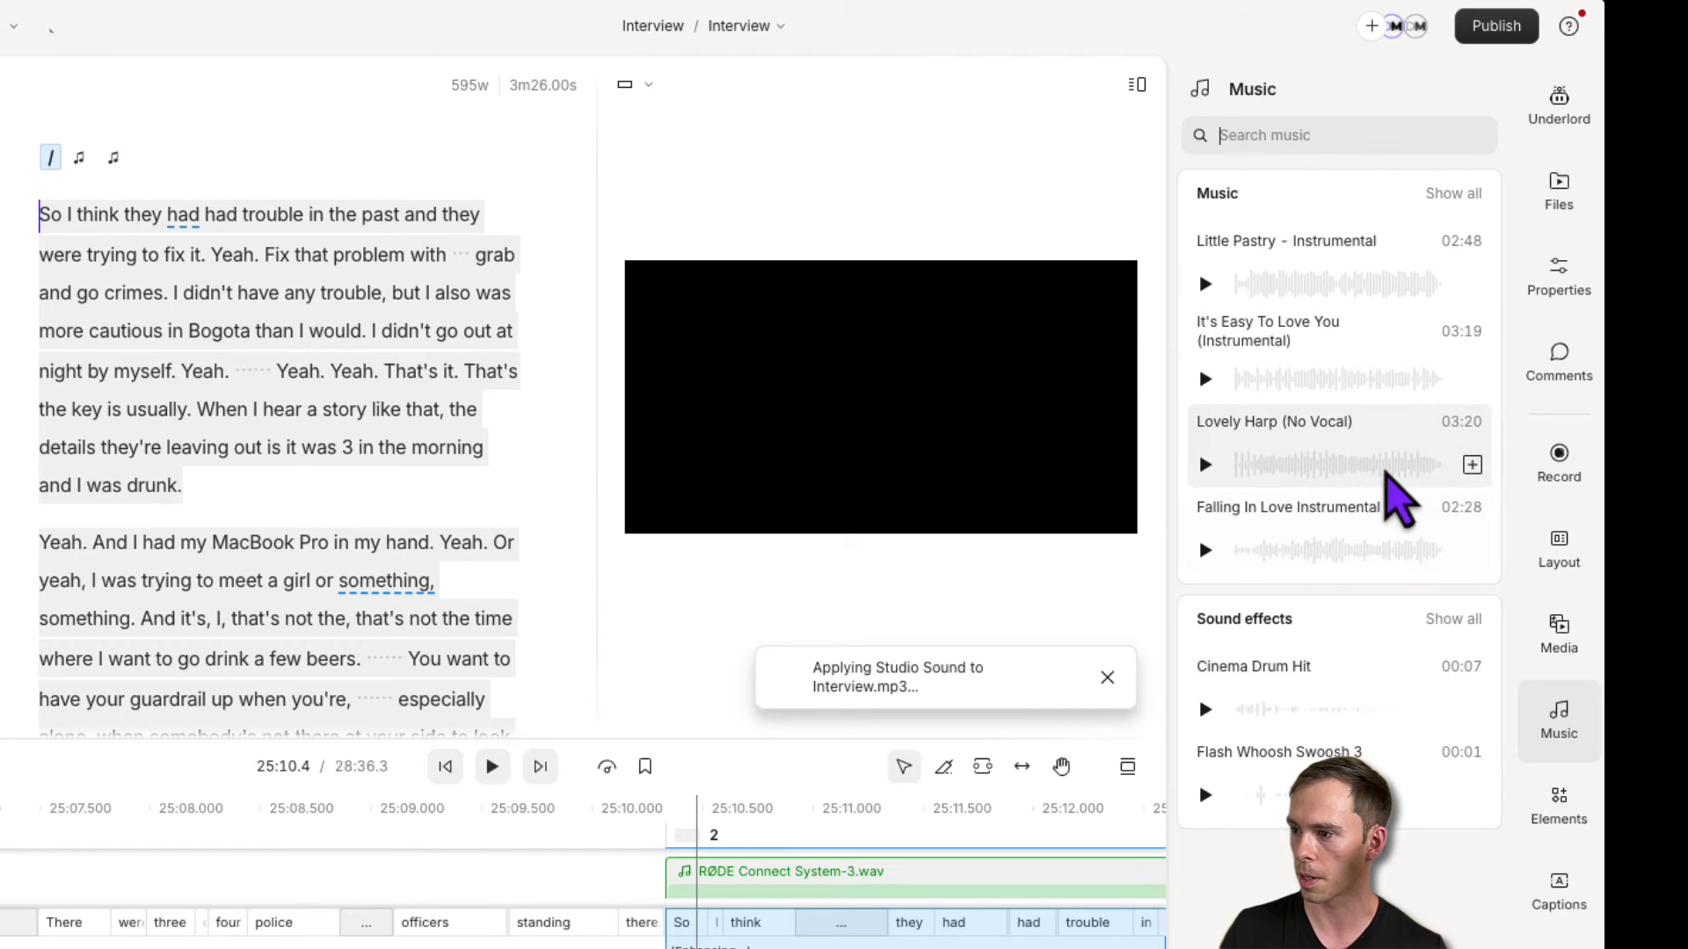
pyautogui.click(1472, 466)
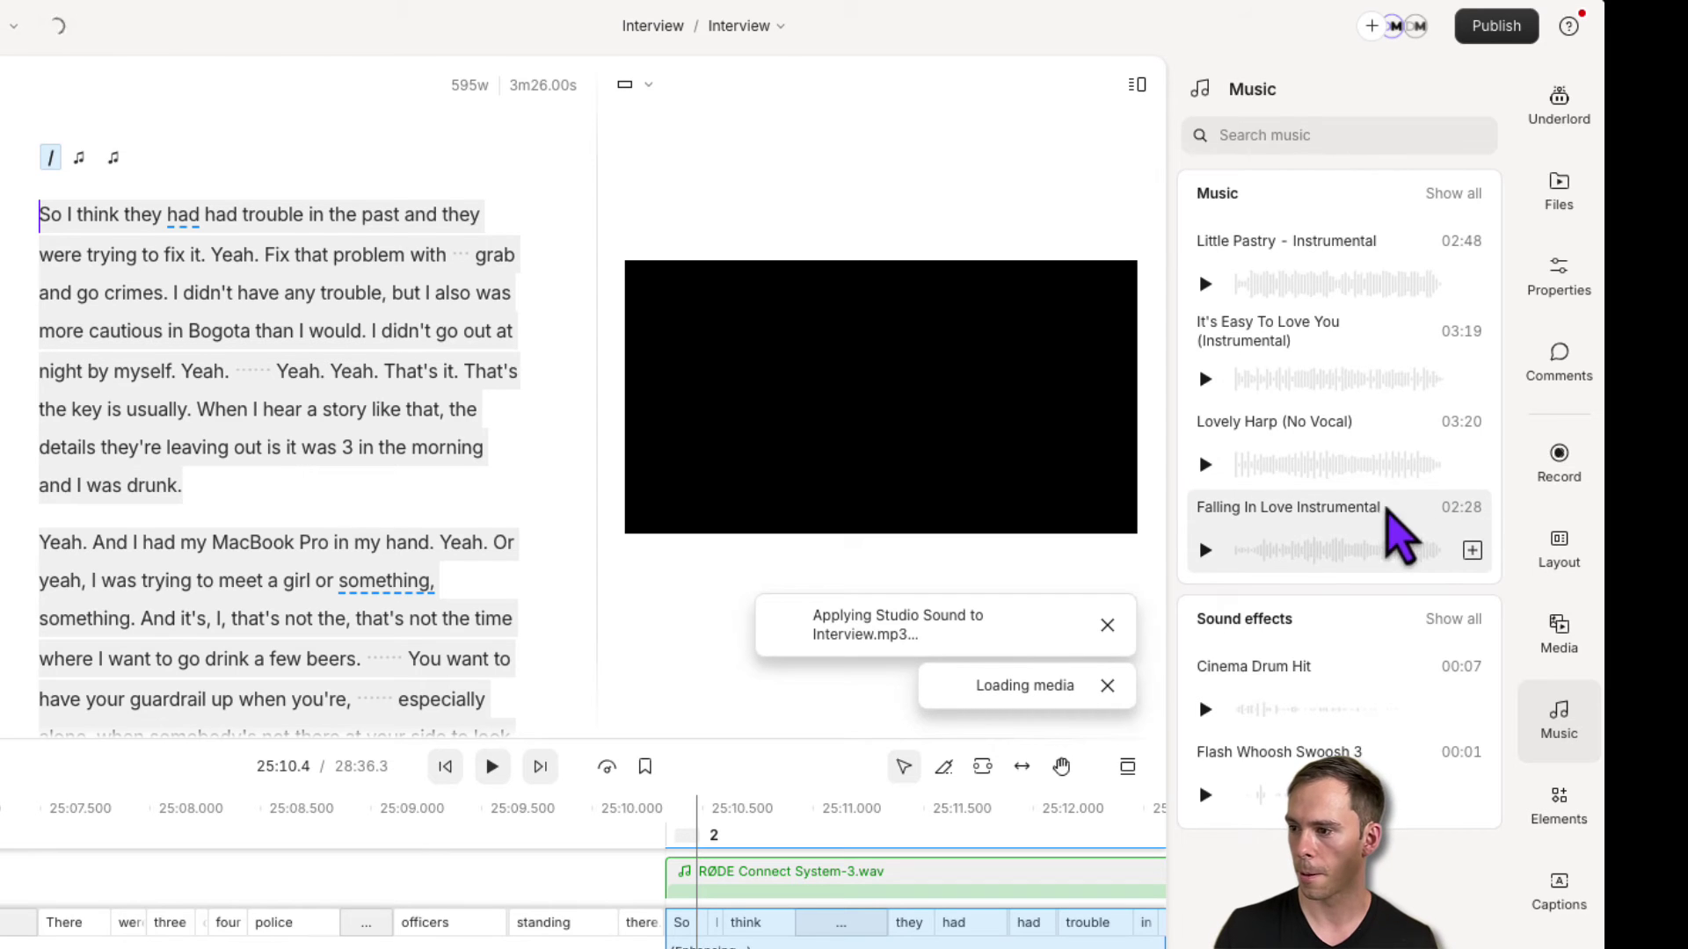
pyautogui.click(1206, 552)
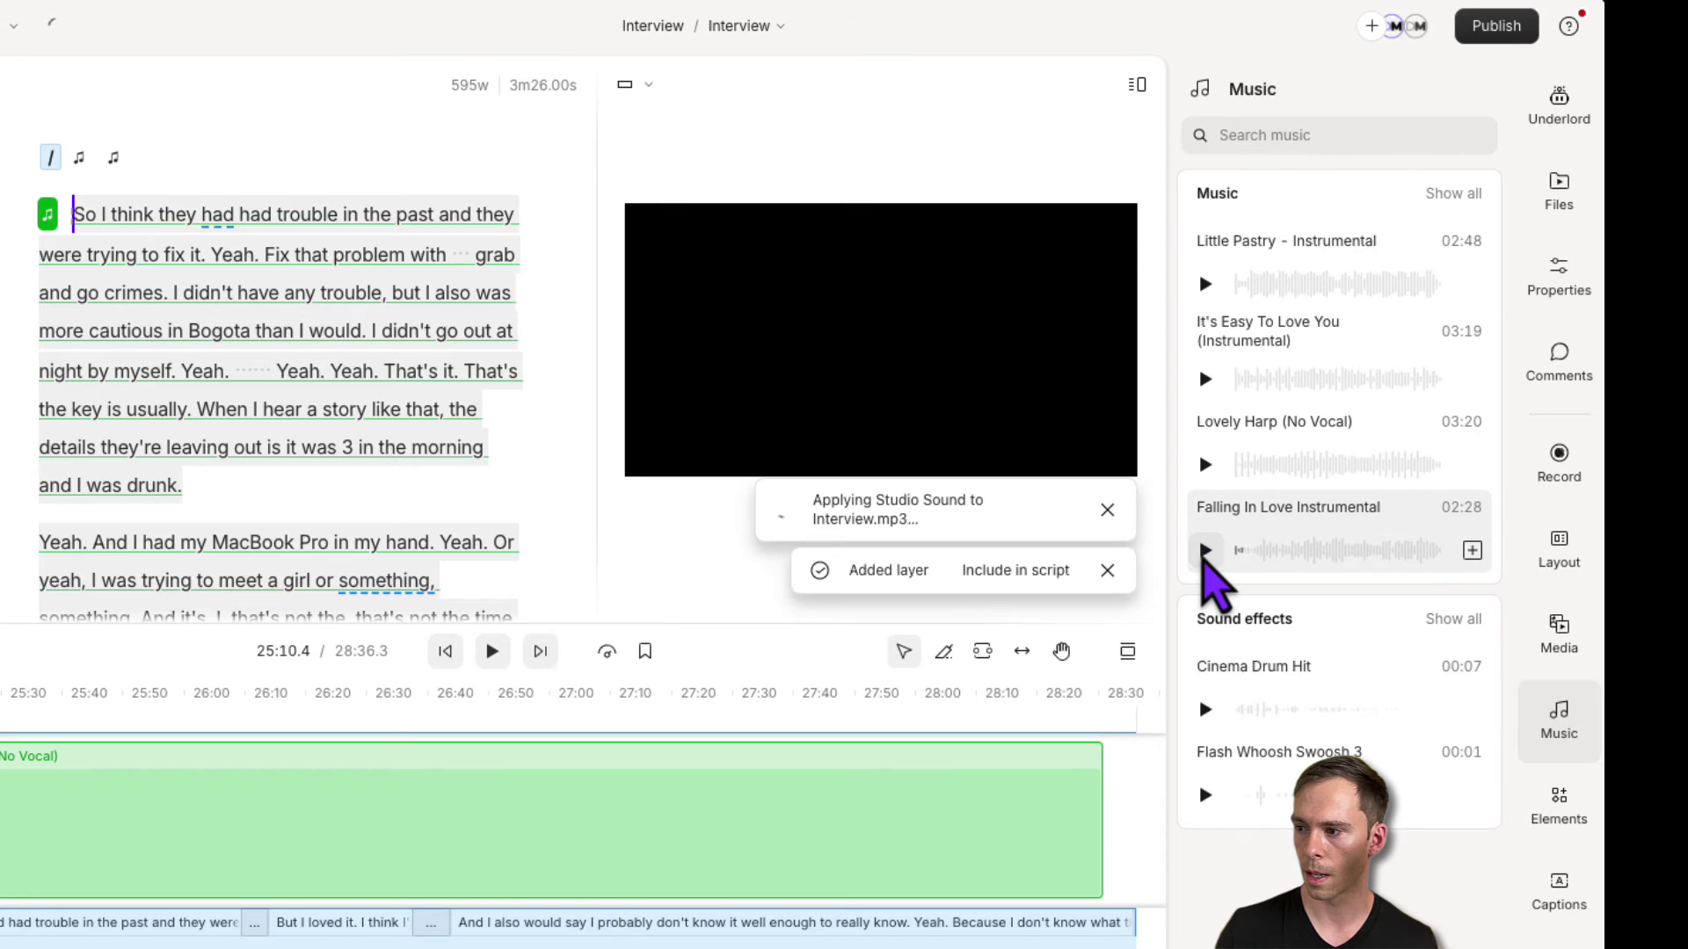
# Look over the stock media and GIPHY categories, and show all layout categories in the Gallery.
pyautogui.click(1554, 631)
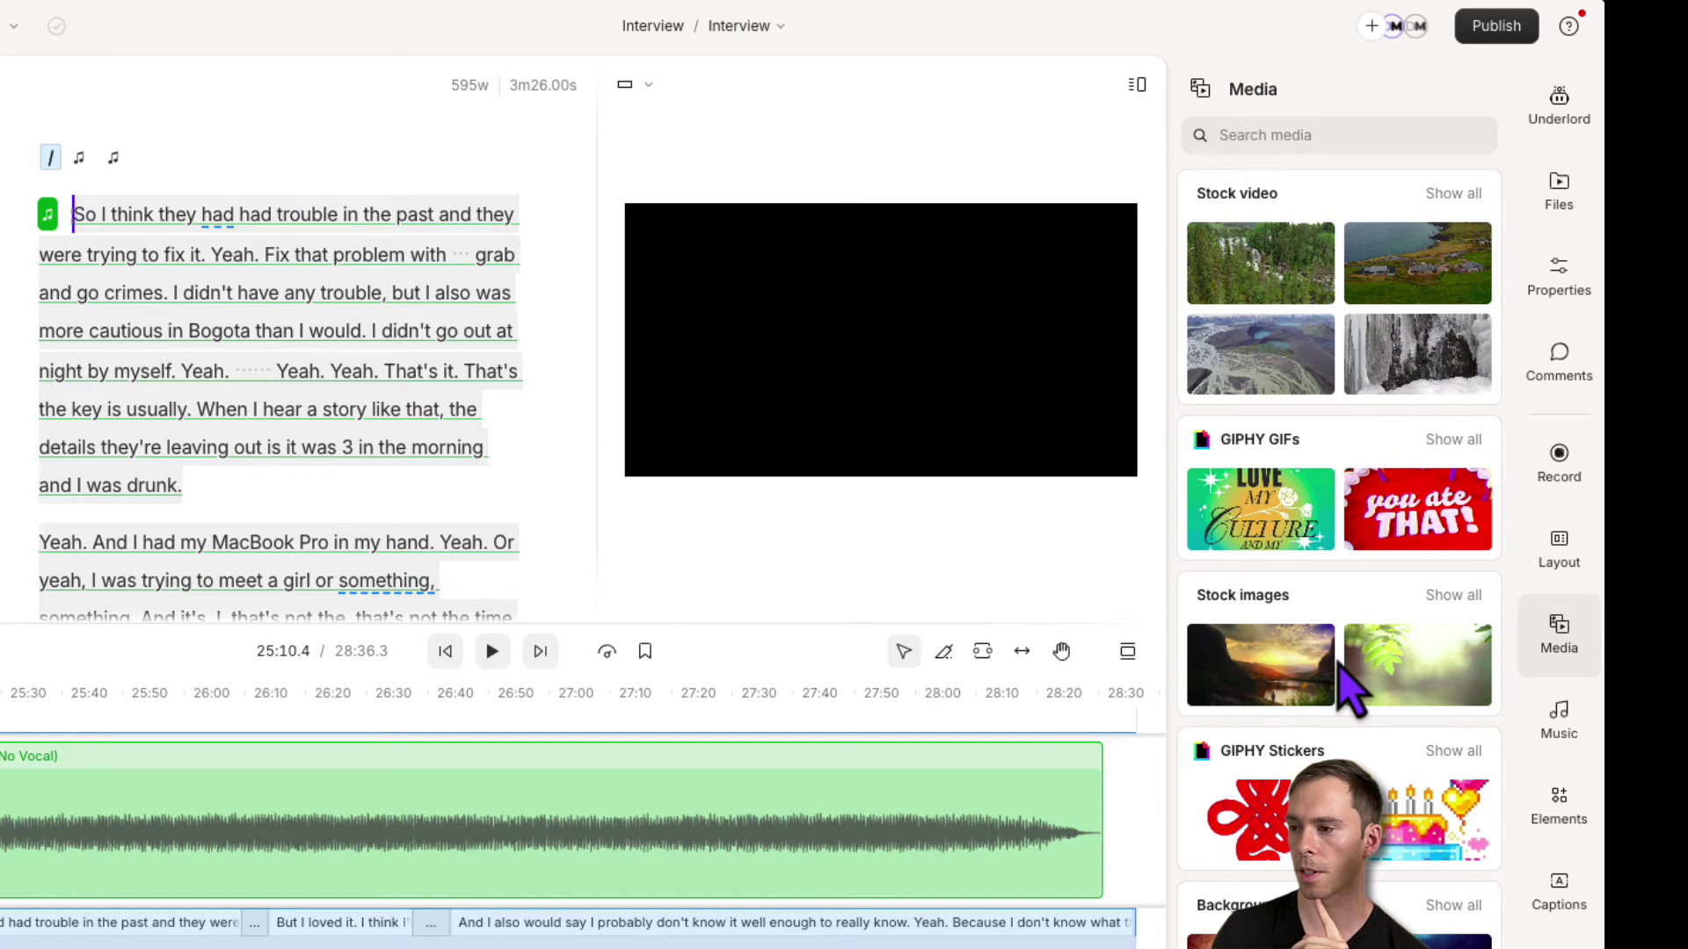
pyautogui.moveTo(1335, 367)
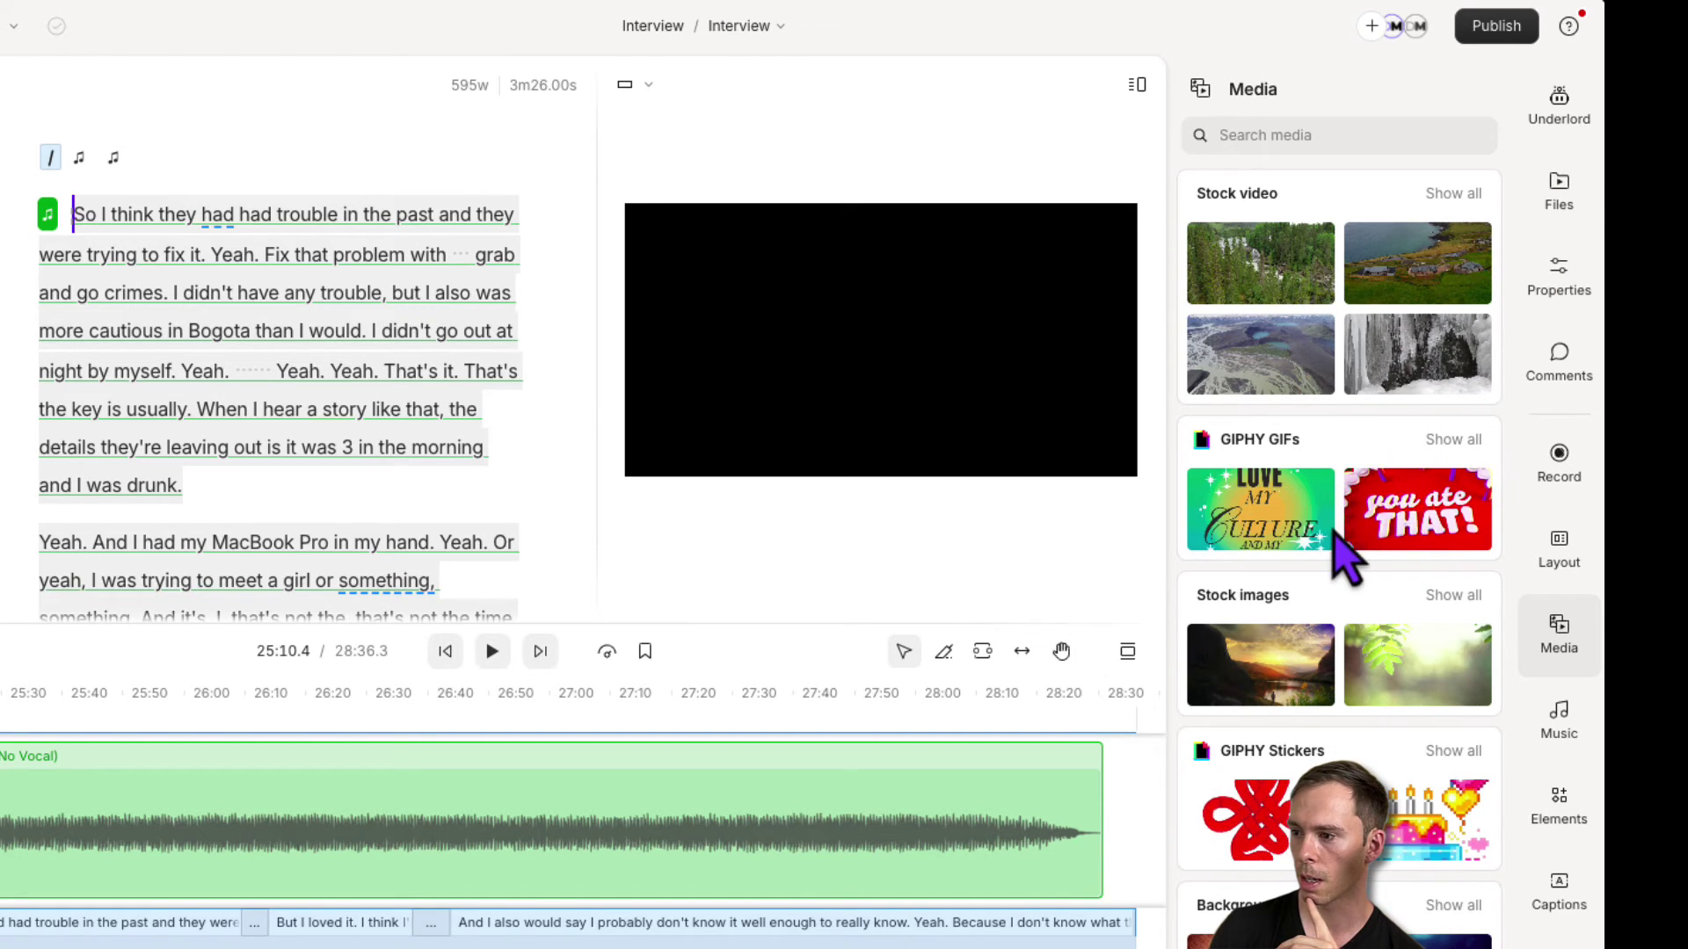
pyautogui.click(1559, 555)
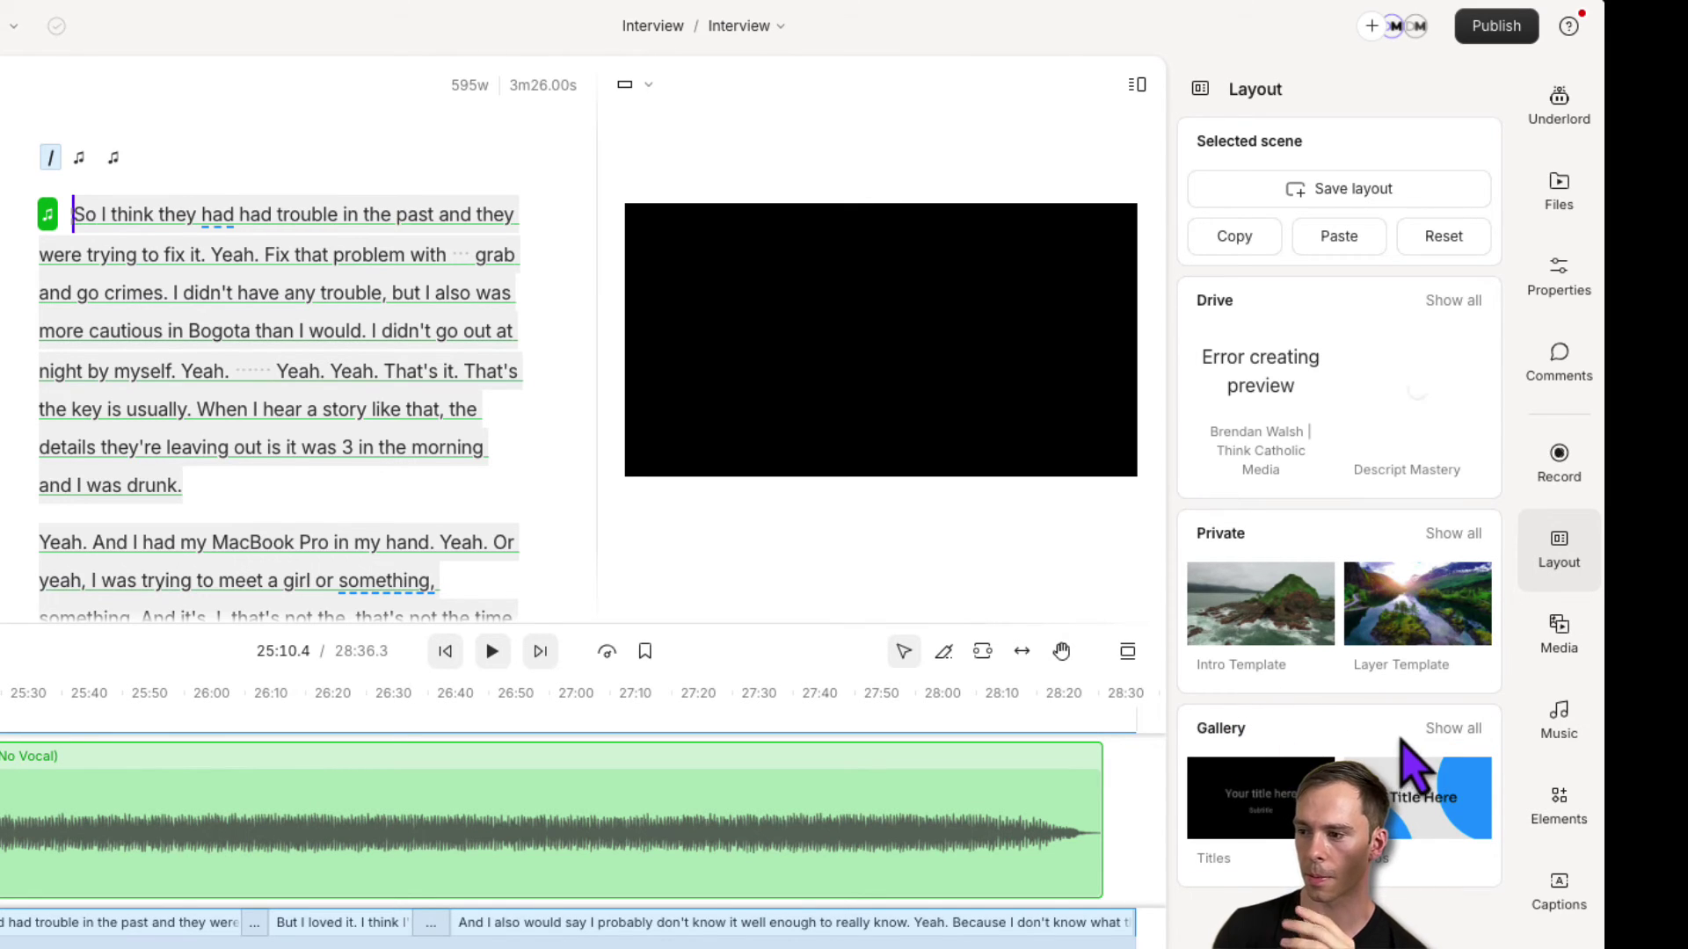
pyautogui.click(1450, 730)
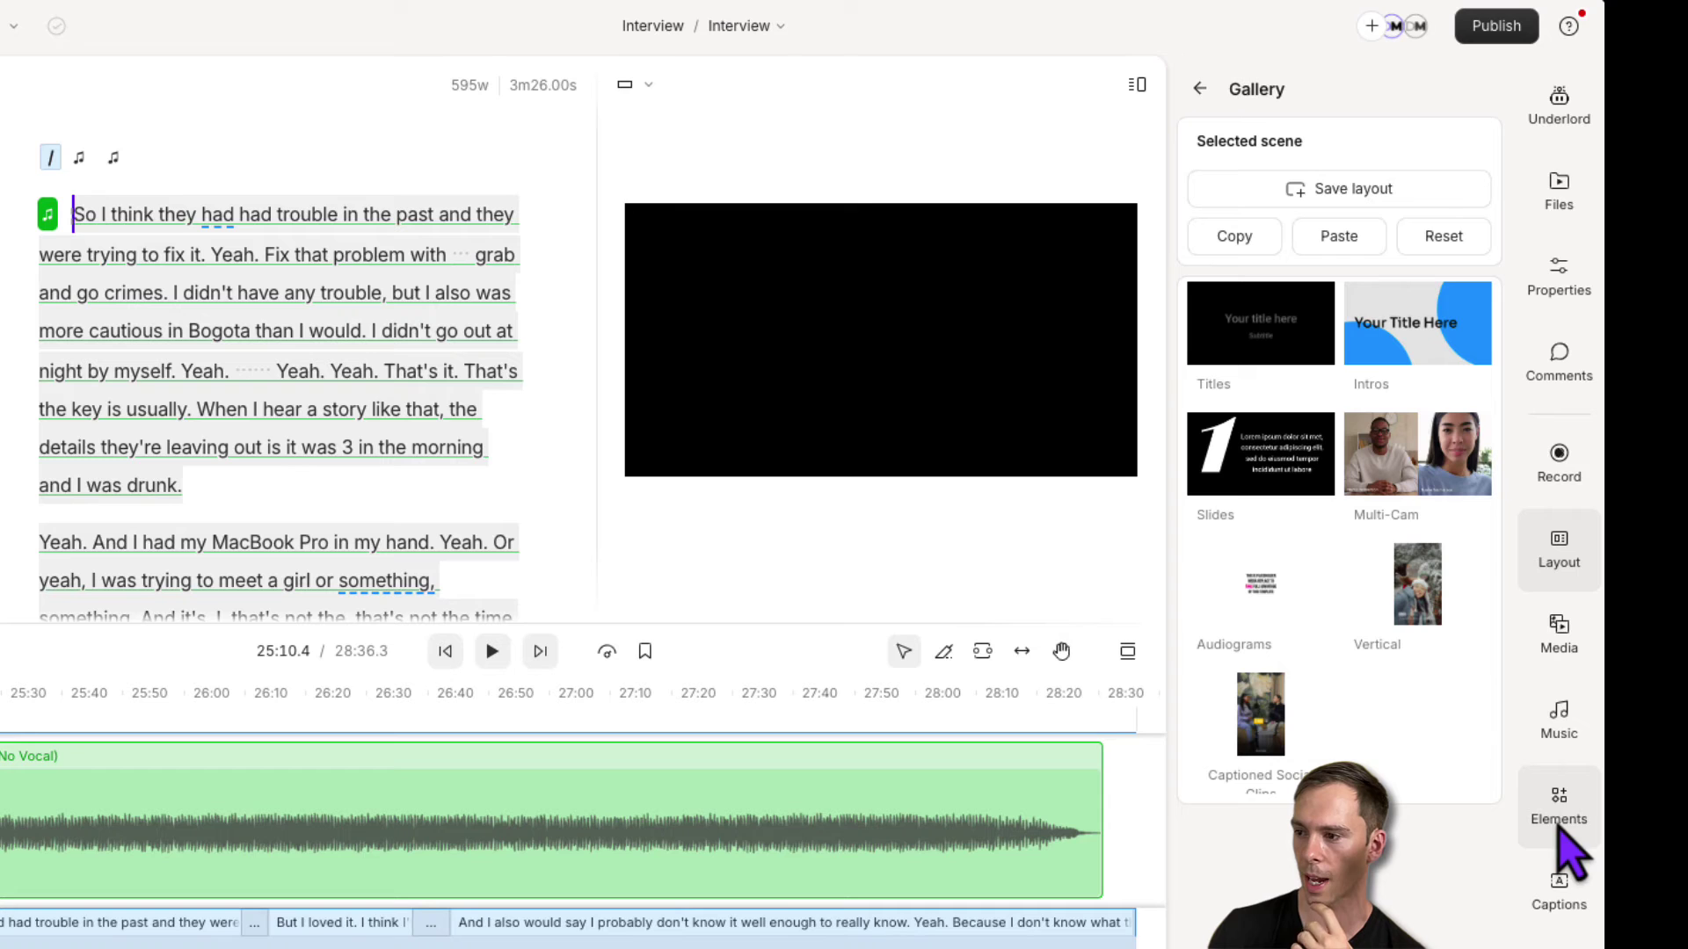
# Browse the Captioned Social Clips layouts, including the Boxy, Bento and Minimal designs.
pyautogui.click(1284, 739)
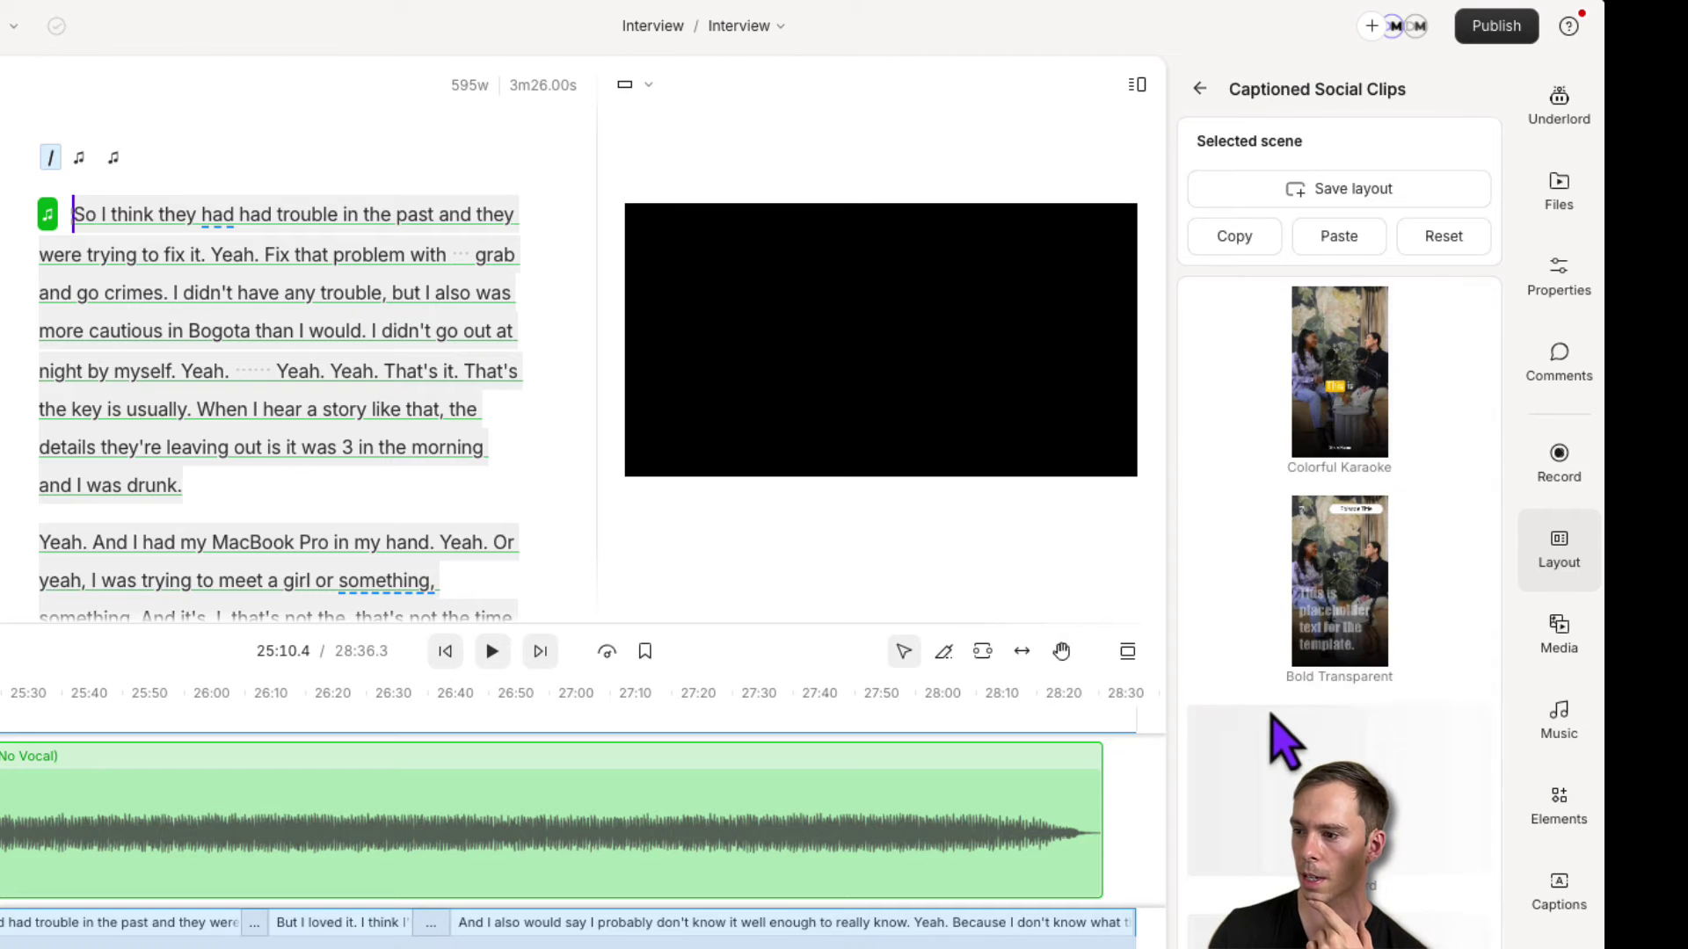
pyautogui.scroll(-1, 1336, 703)
pyautogui.scroll(-10, 1391, 831)
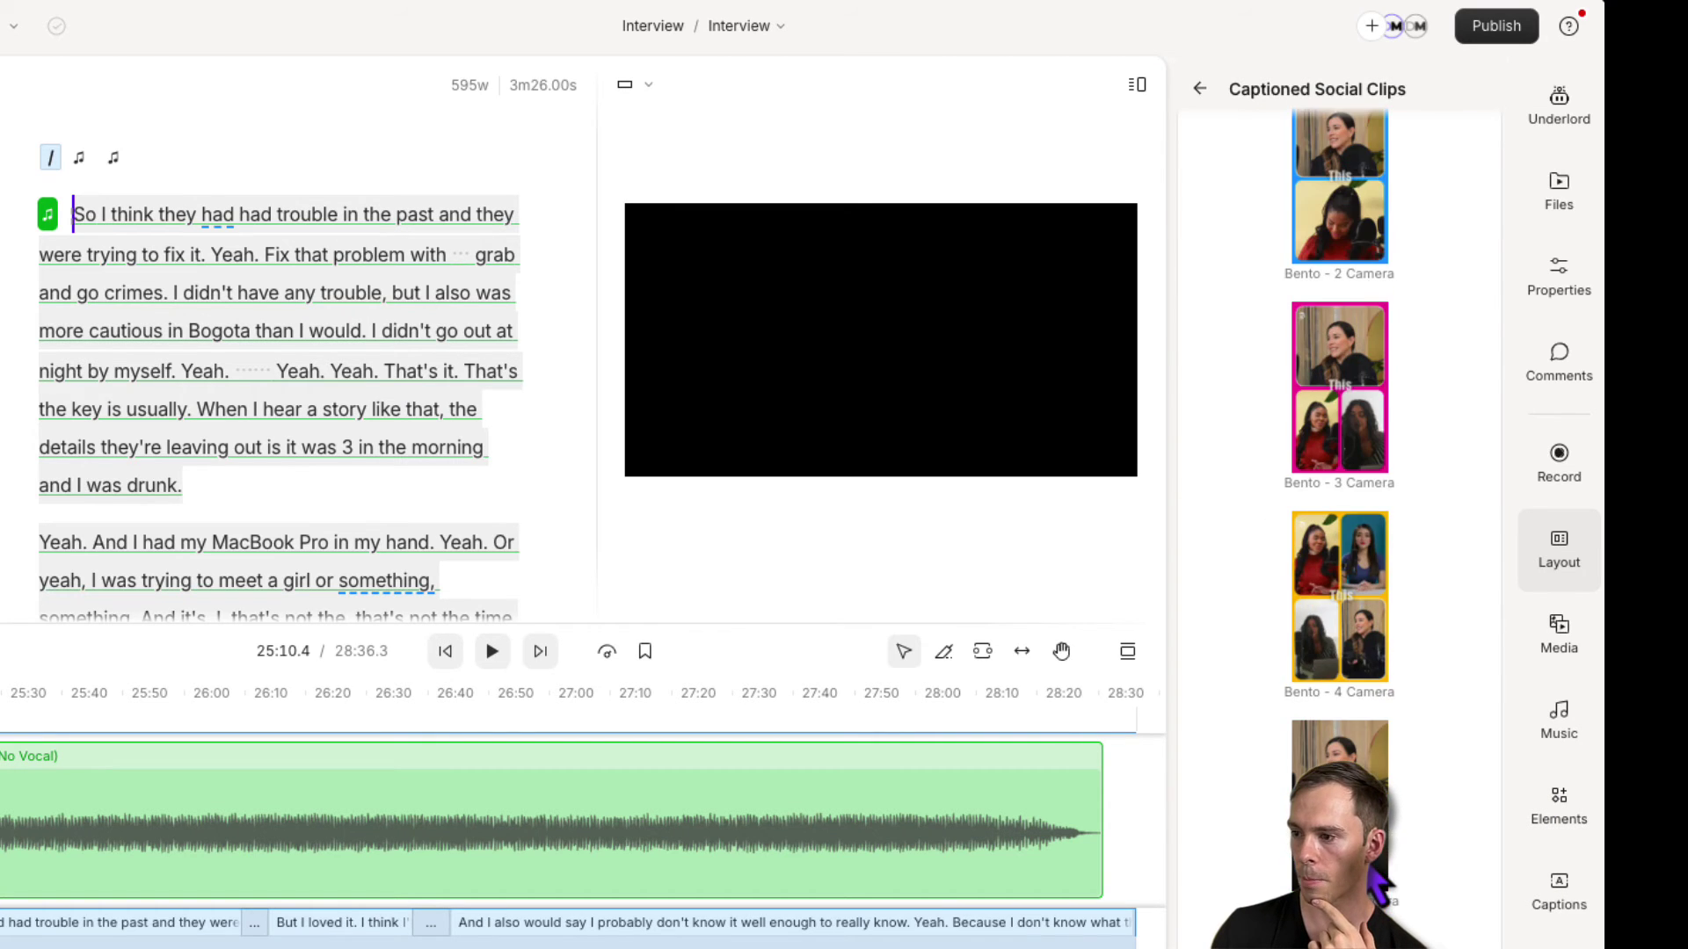
pyautogui.scroll(-3, 1376, 874)
pyautogui.scroll(-4, 1300, 730)
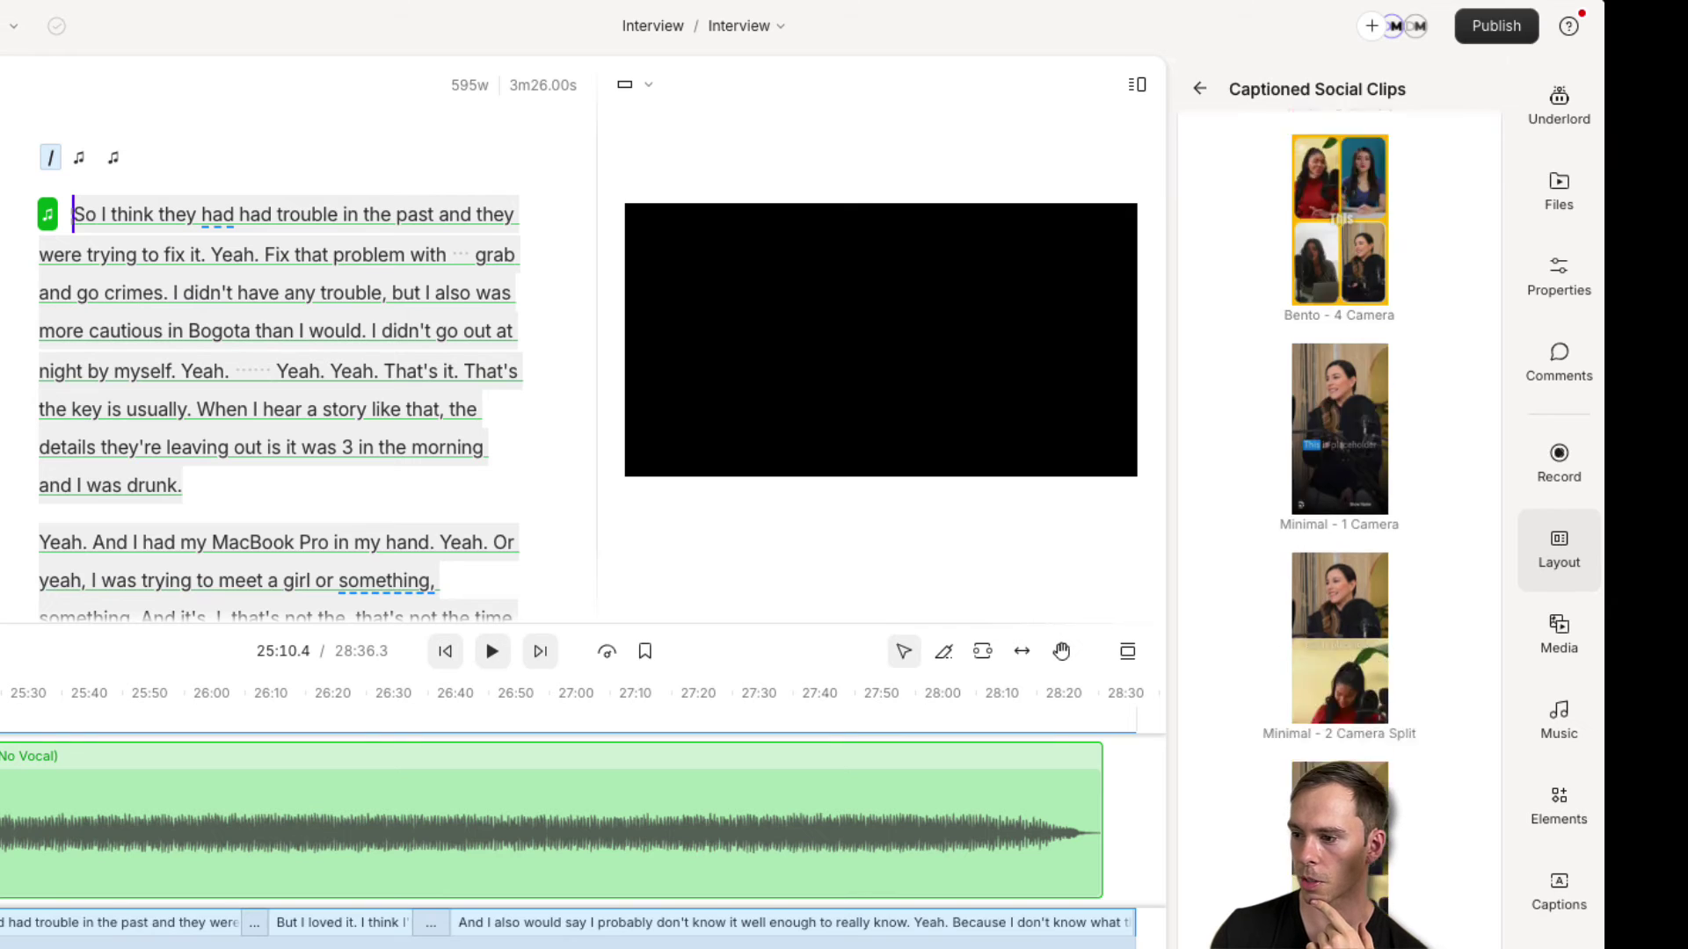
pyautogui.scroll(15, 1339, 528)
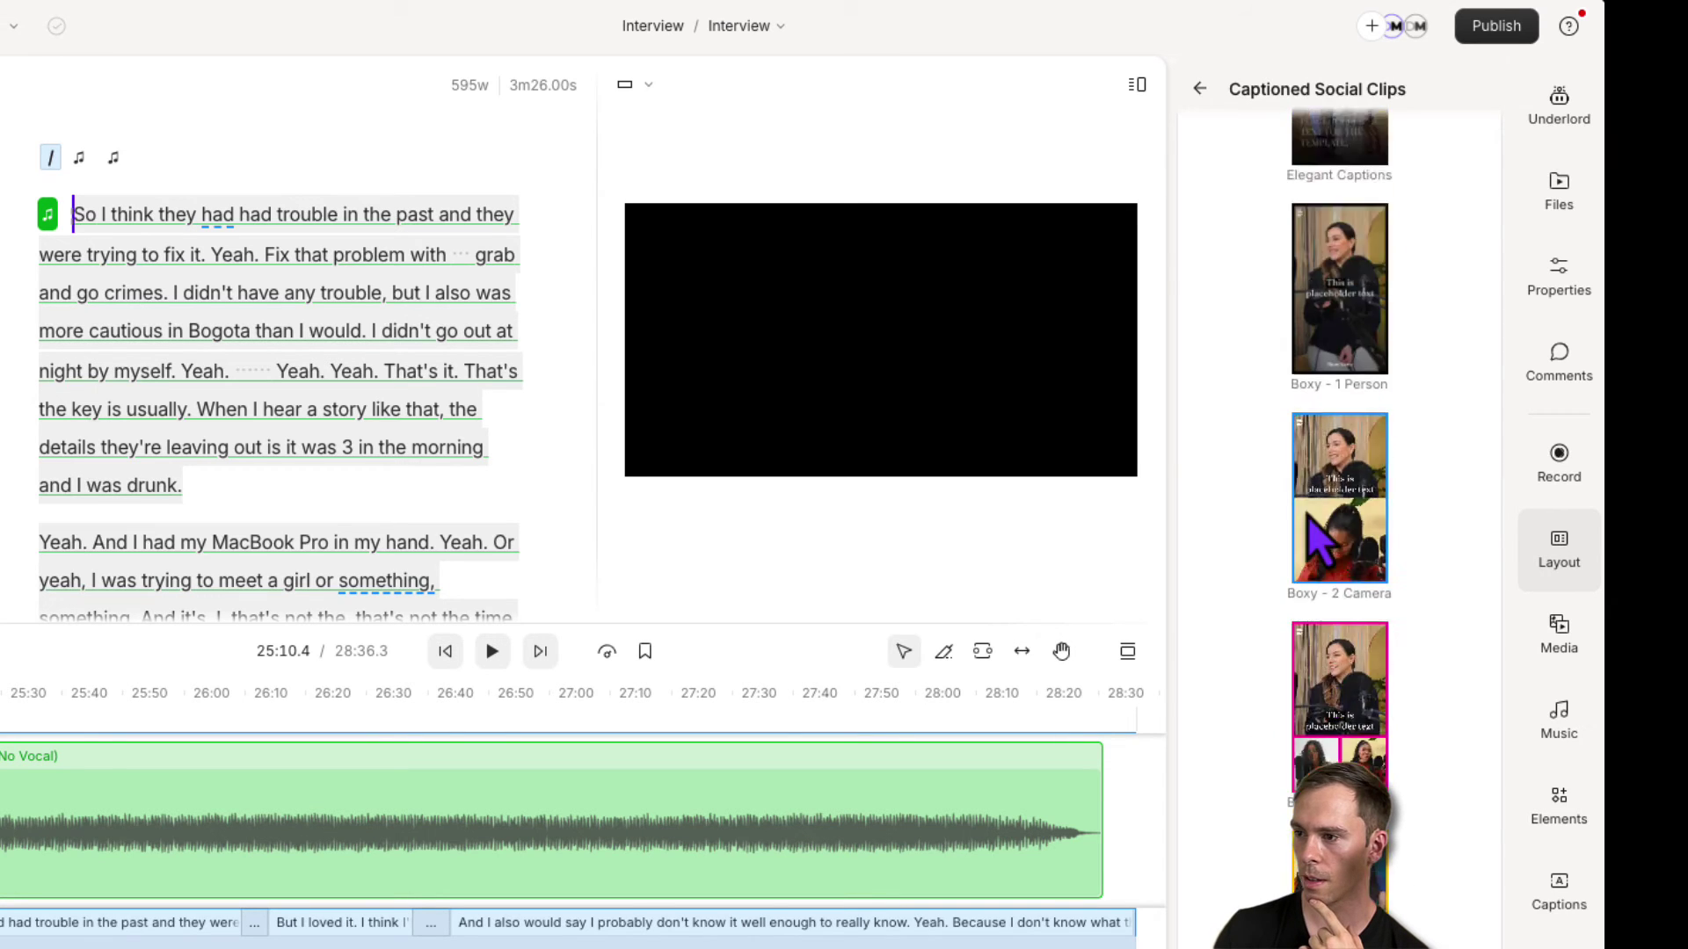
# Browse the Vertical, Multi-Cam and Audiograms layouts in the Gallery.
pyautogui.click(1200, 89)
pyautogui.click(1405, 573)
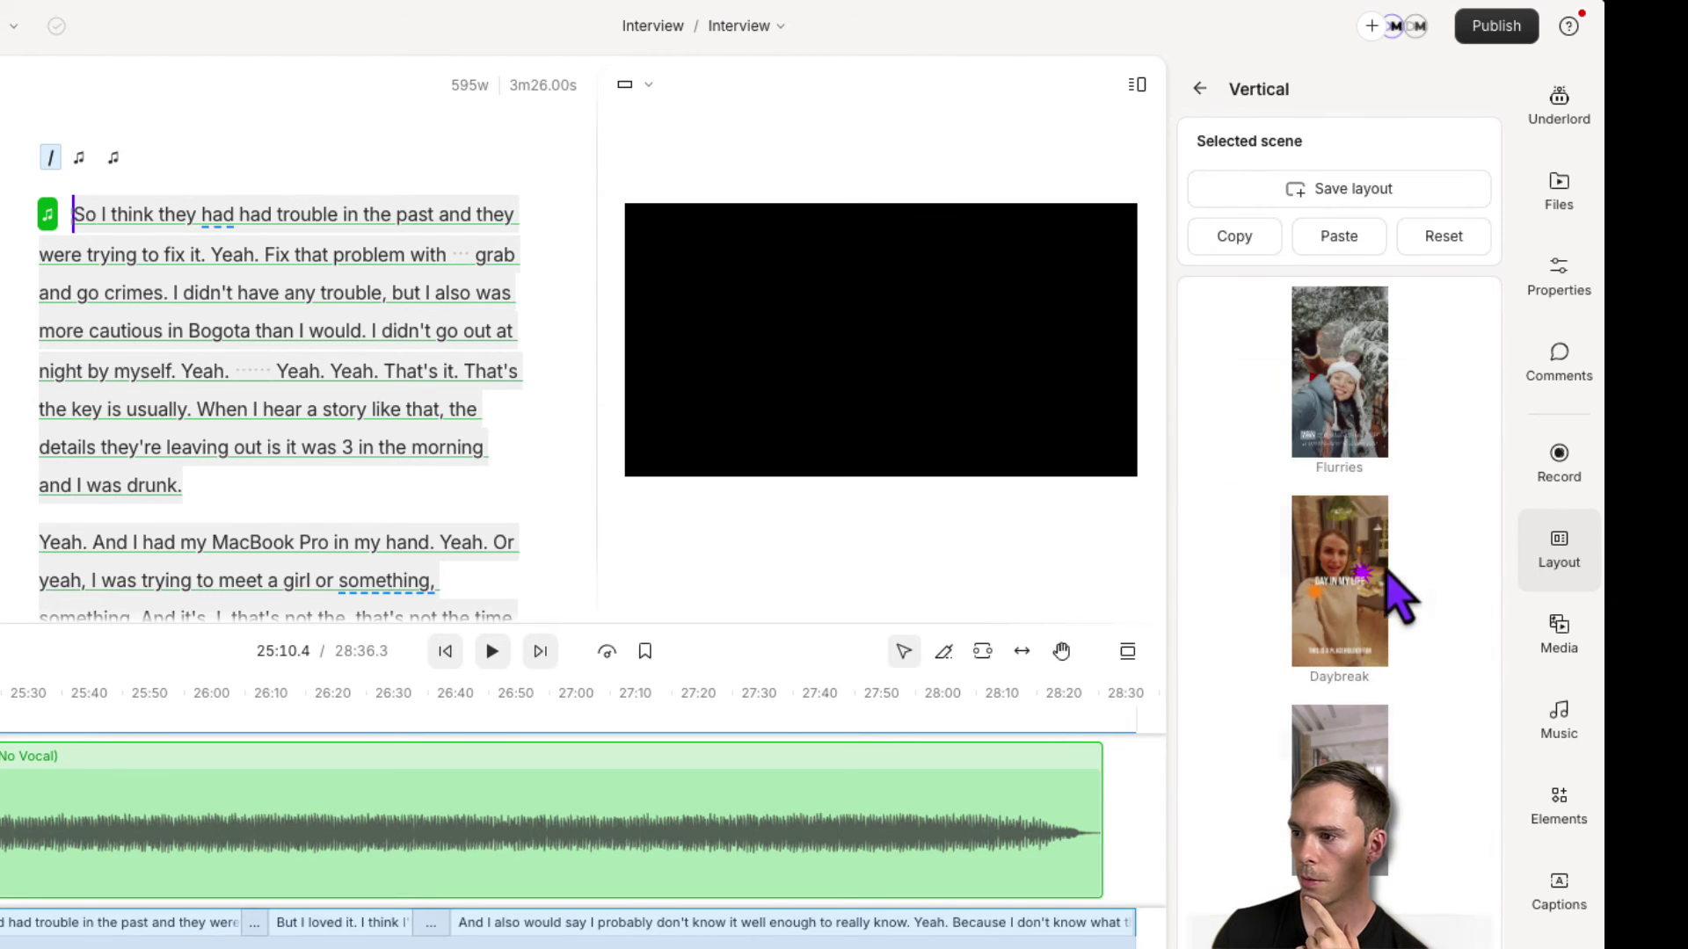
pyautogui.click(1200, 89)
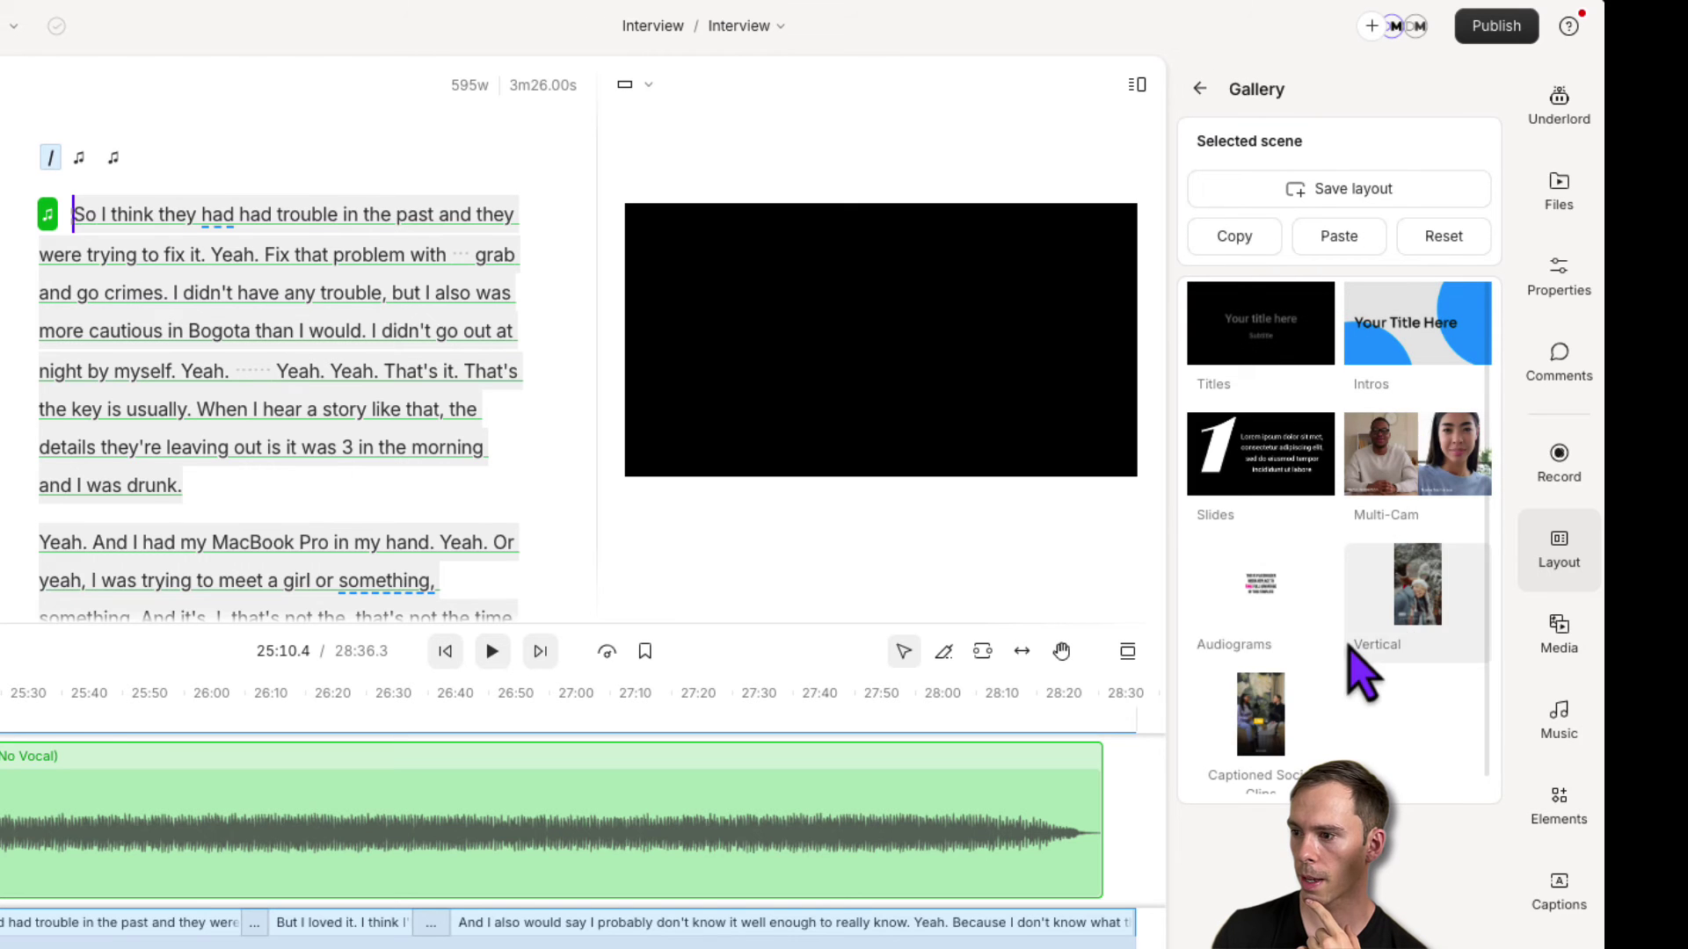
pyautogui.click(1412, 460)
pyautogui.scroll(-9, 1405, 892)
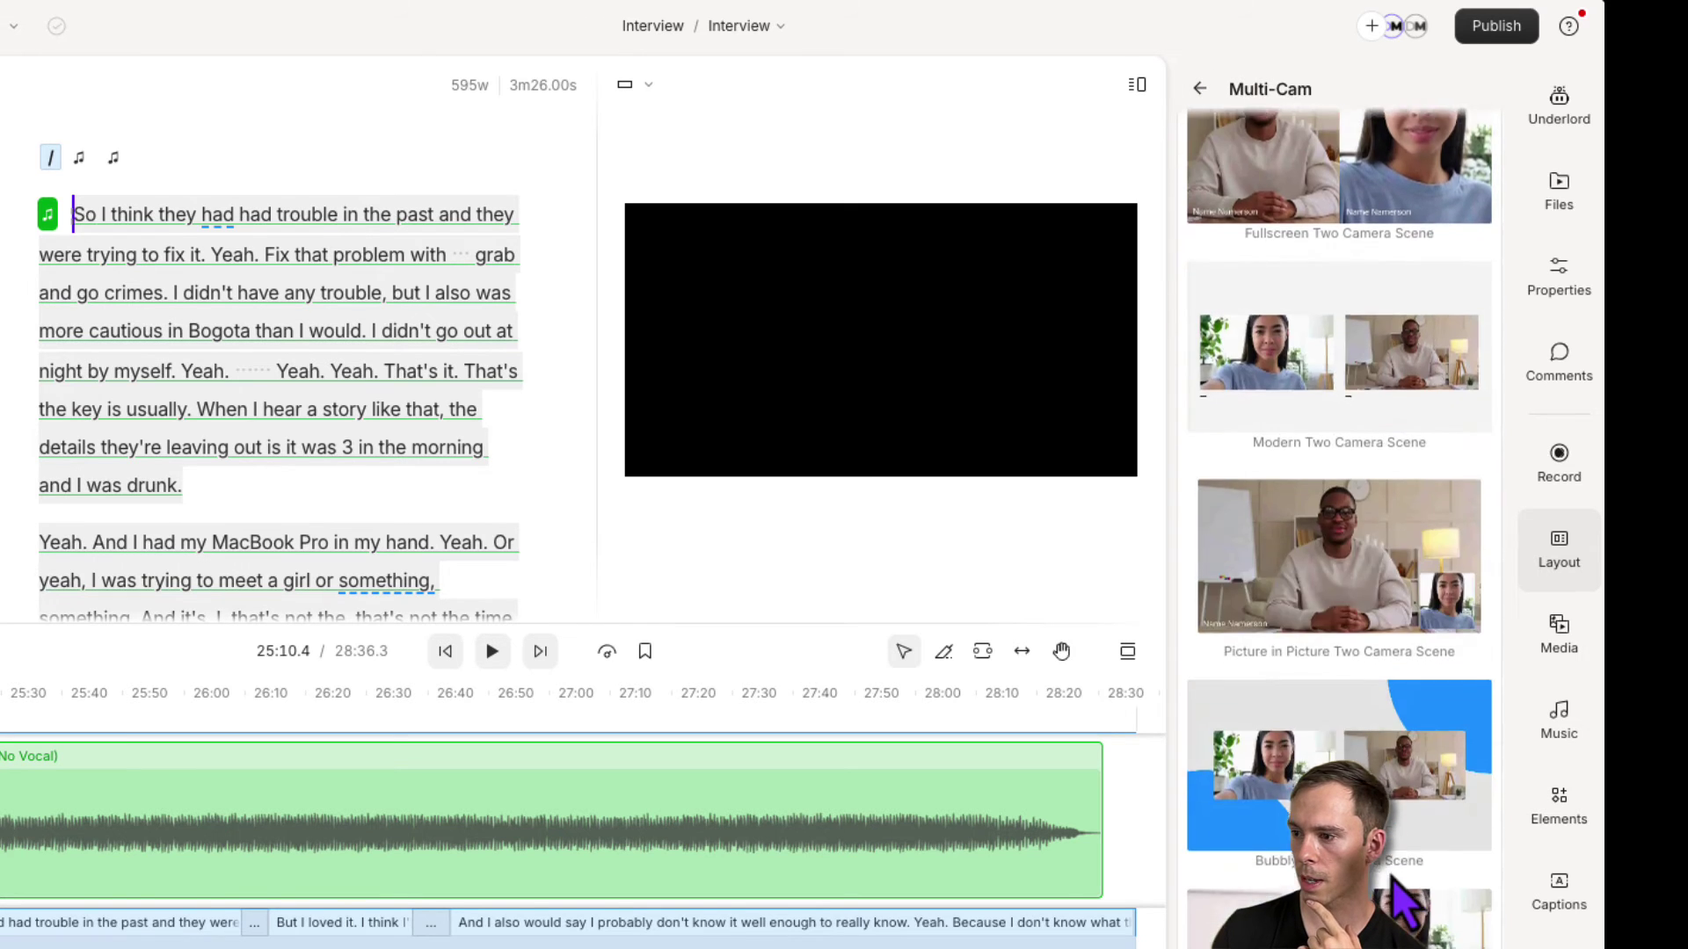
pyautogui.click(1202, 91)
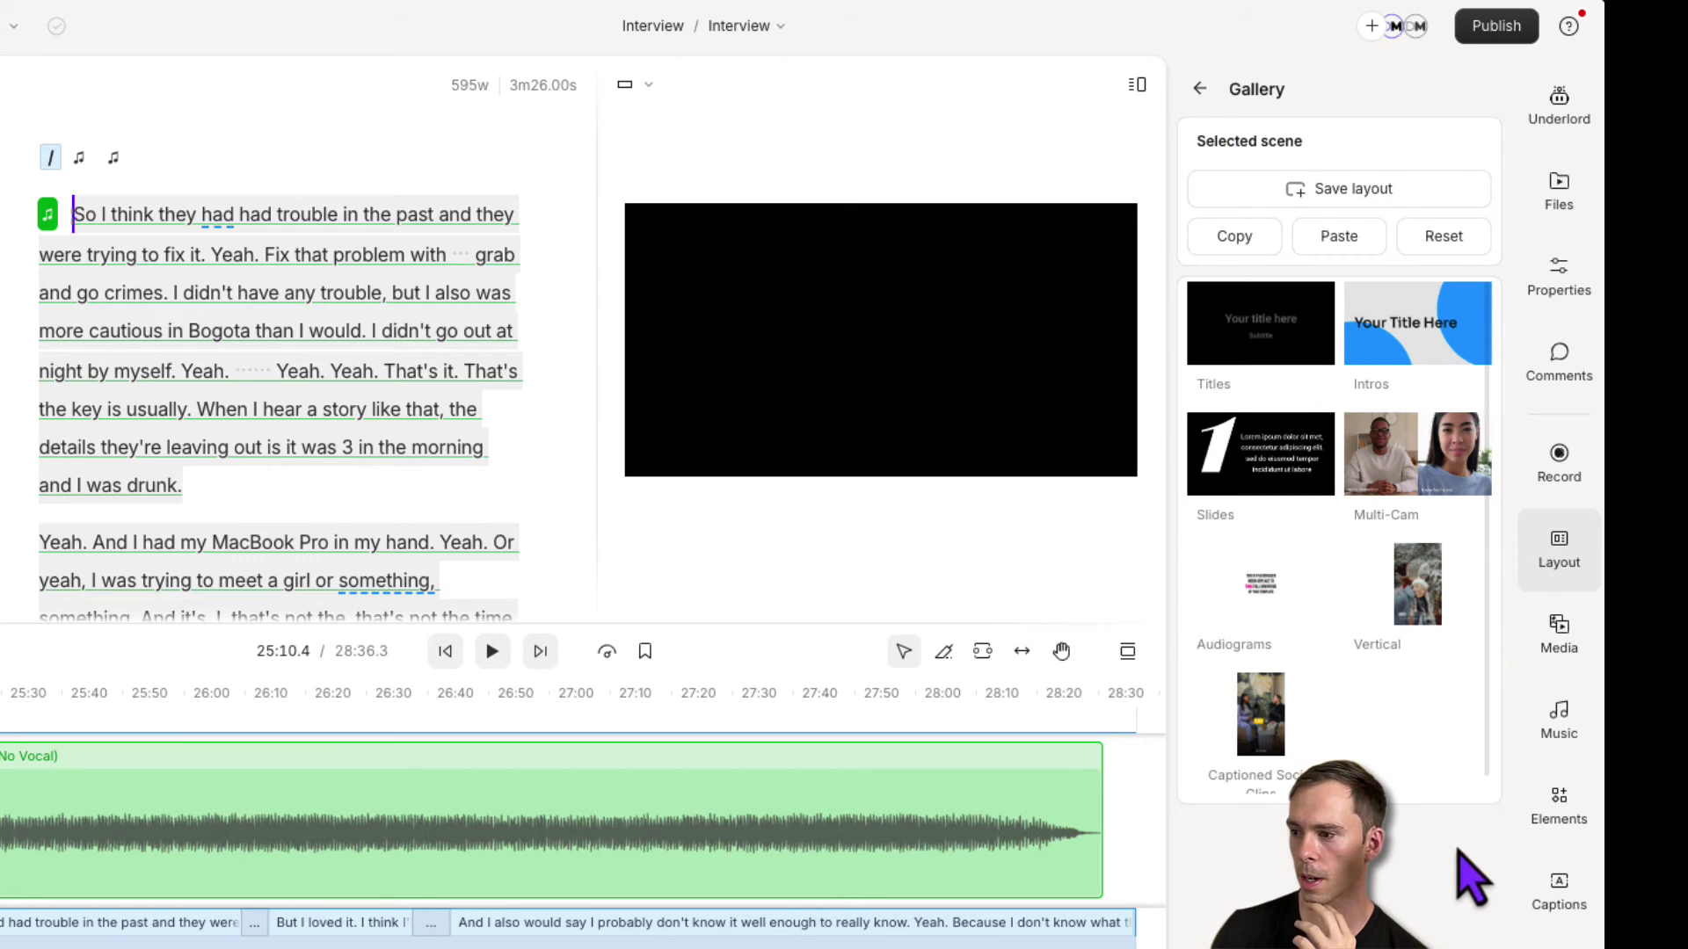
pyautogui.click(1256, 613)
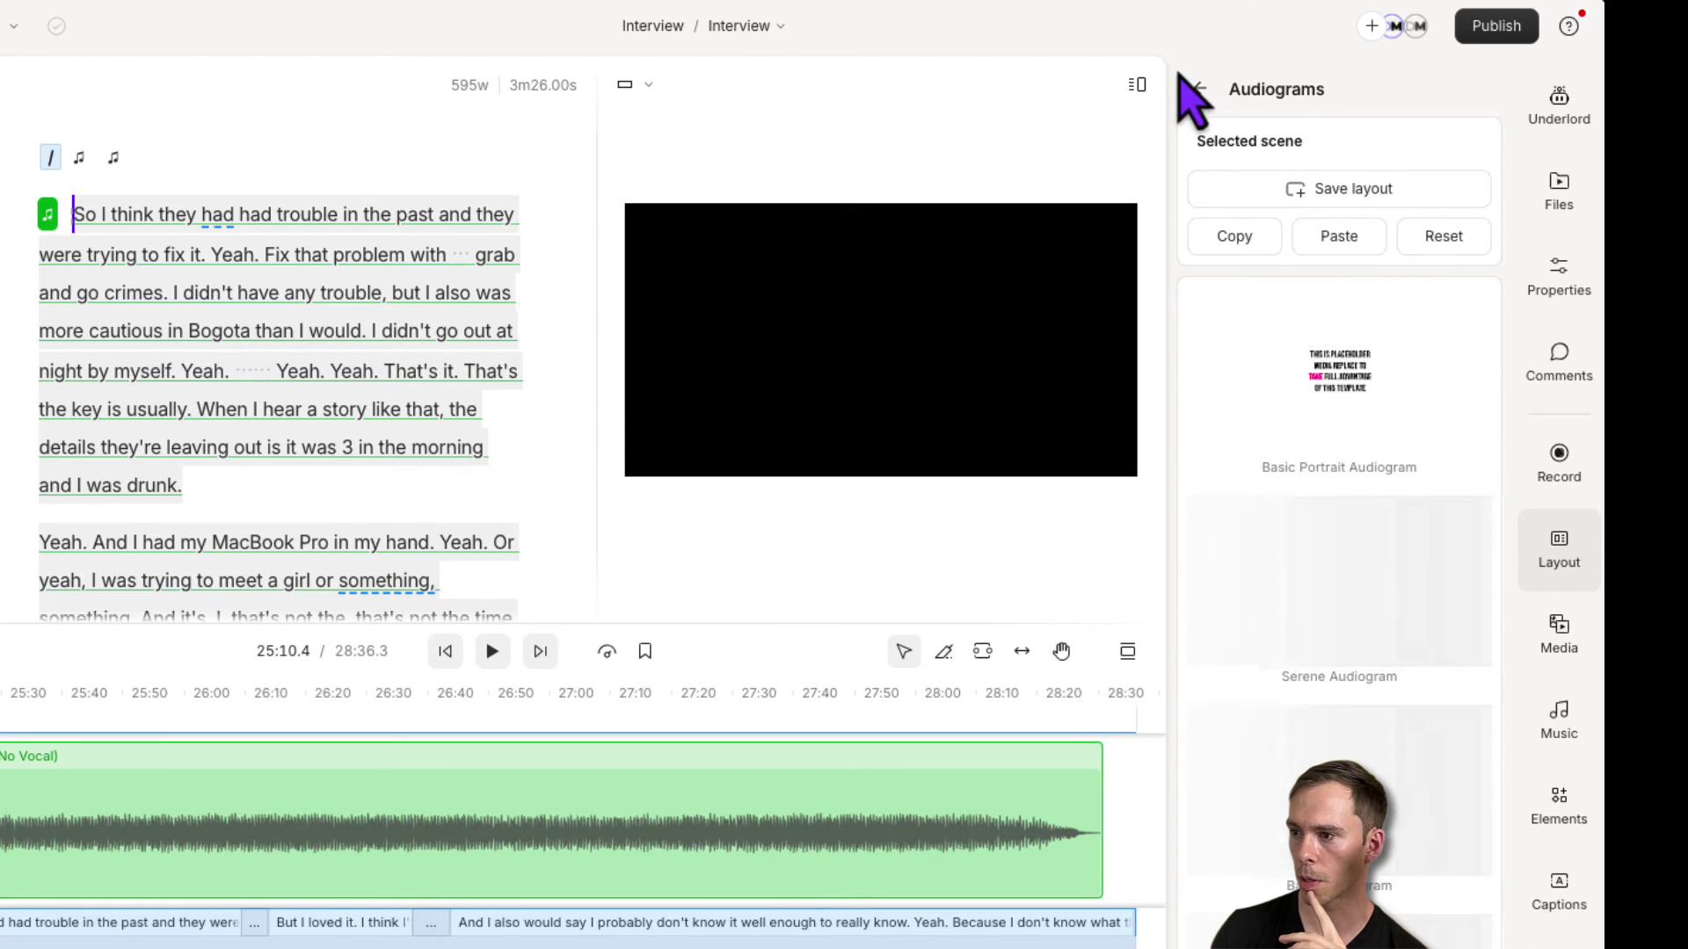
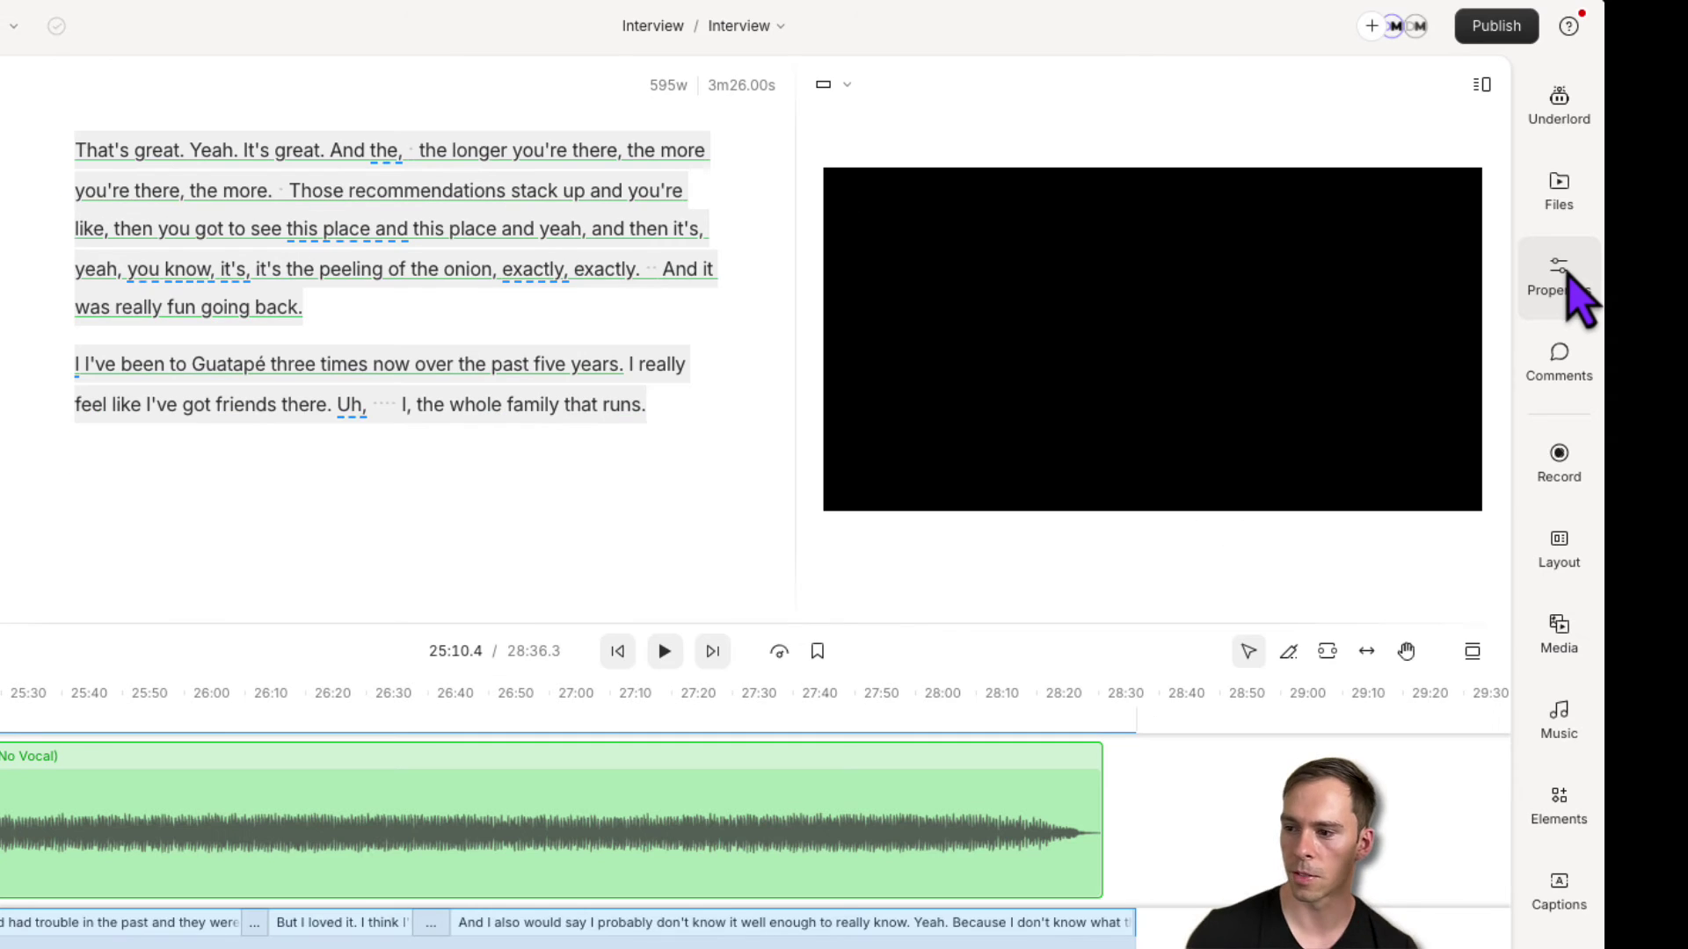
# Show the properties of the Lovely Harp music layer and mute its audio.
pyautogui.press('Home')
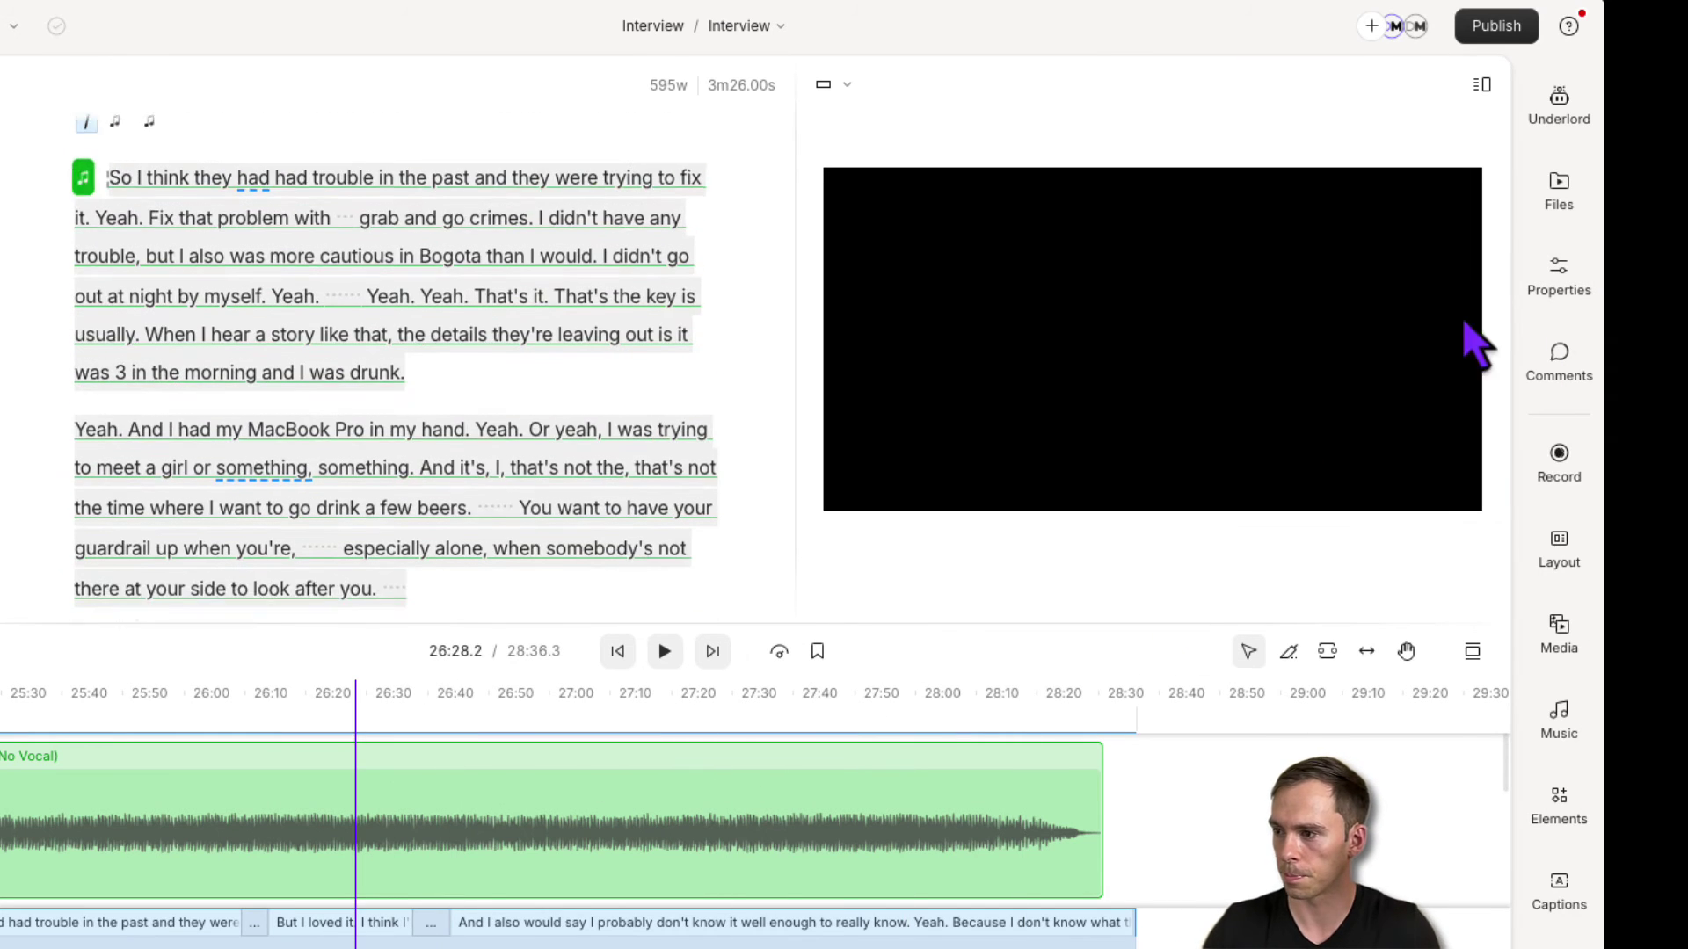
pyautogui.click(1532, 281)
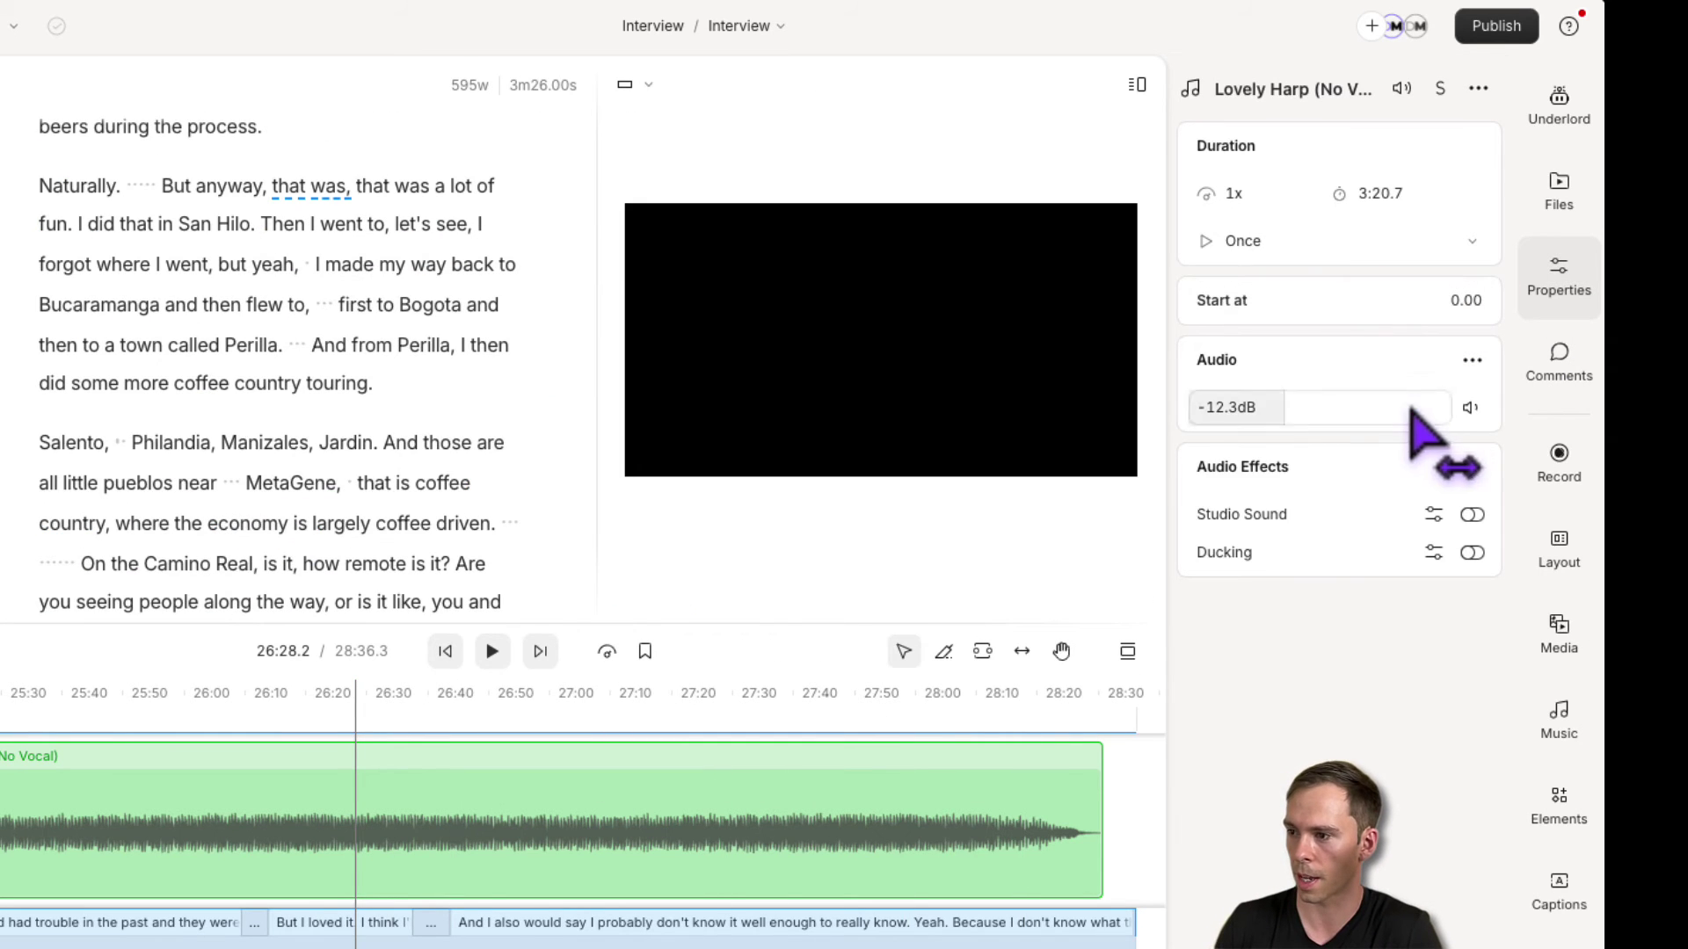
pyautogui.click(1470, 410)
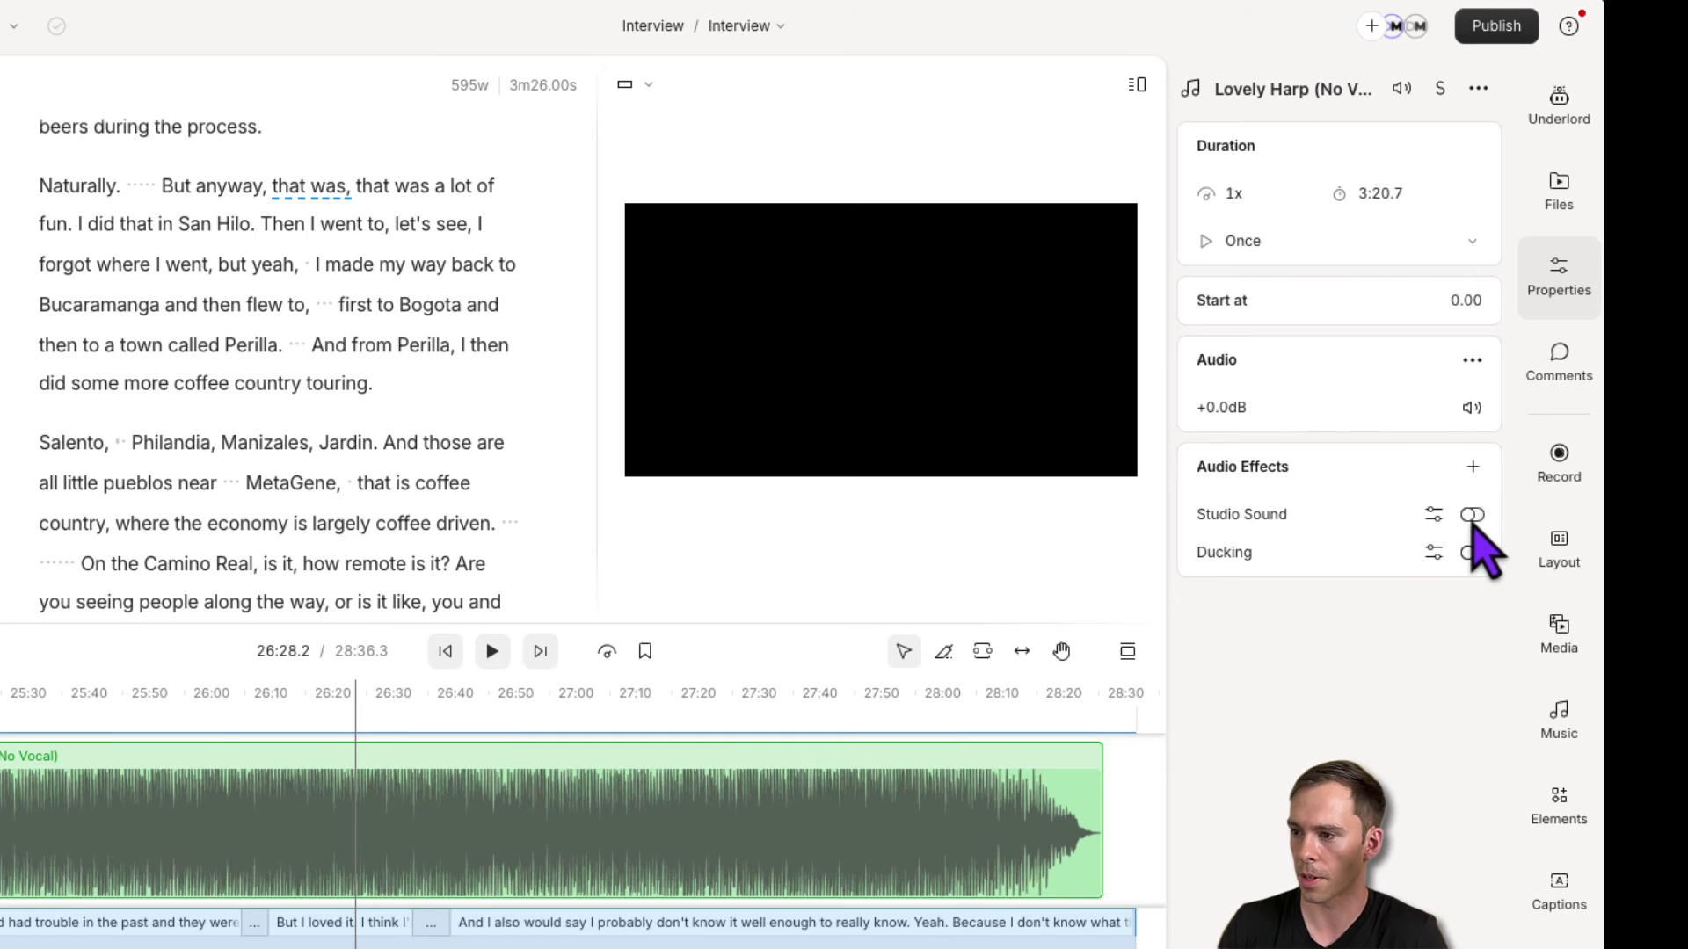
pyautogui.click(1472, 407)
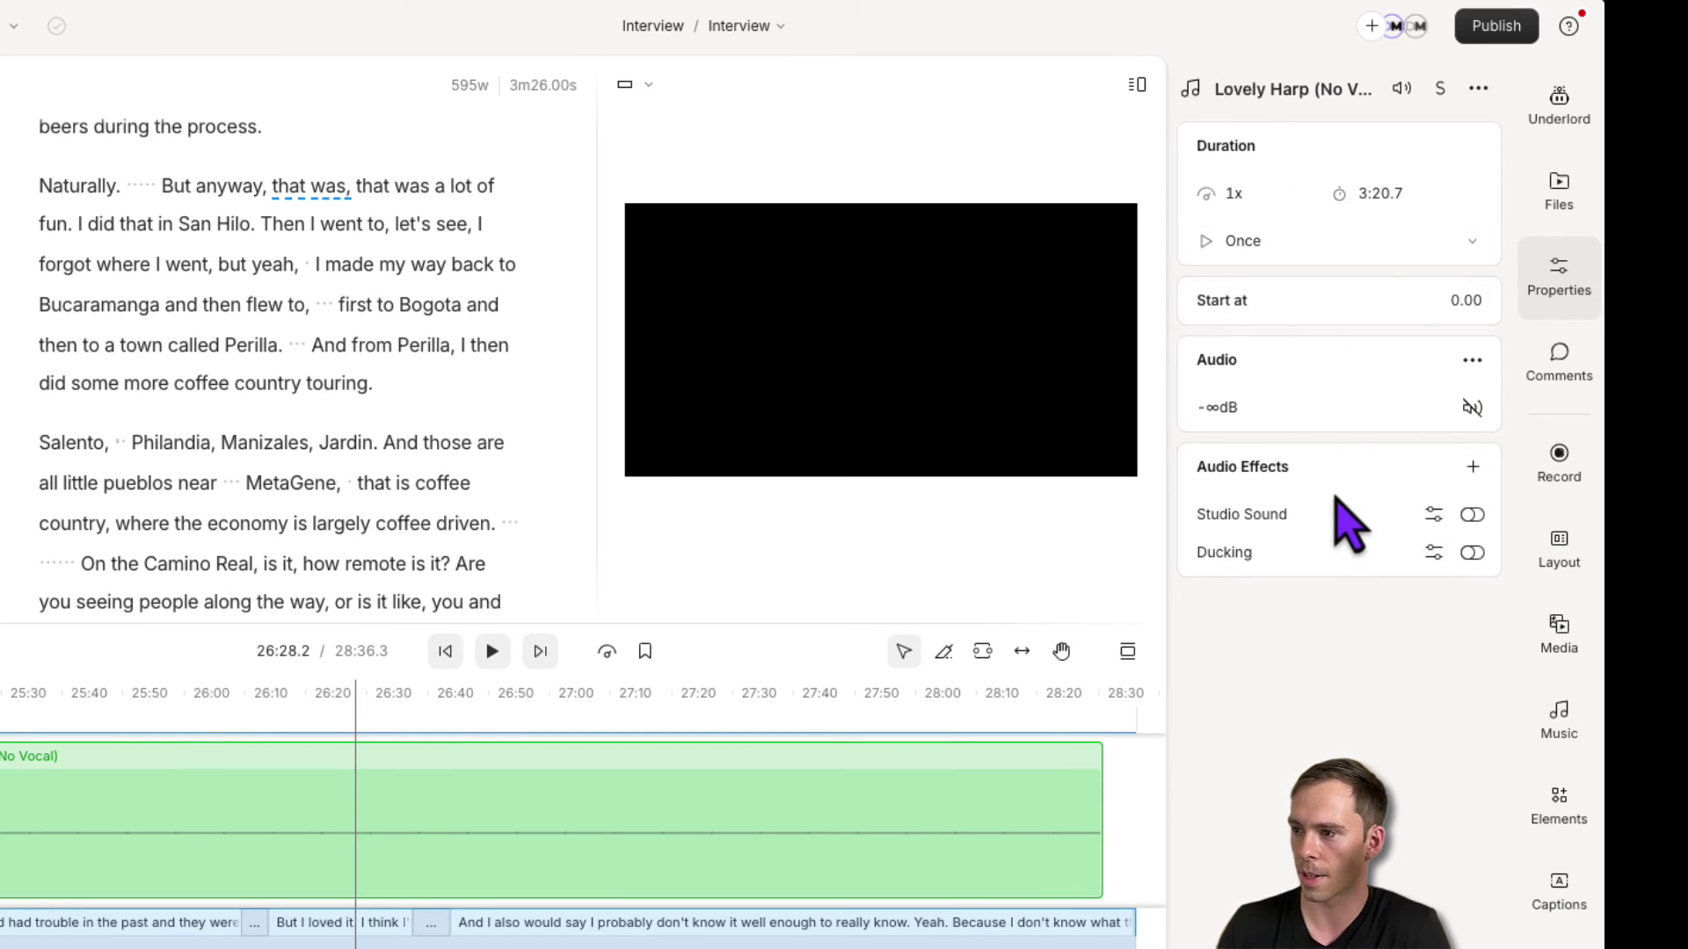
# Look at the project's compositions and files, and check the file upload dialog without choosing a file.
pyautogui.click(1573, 197)
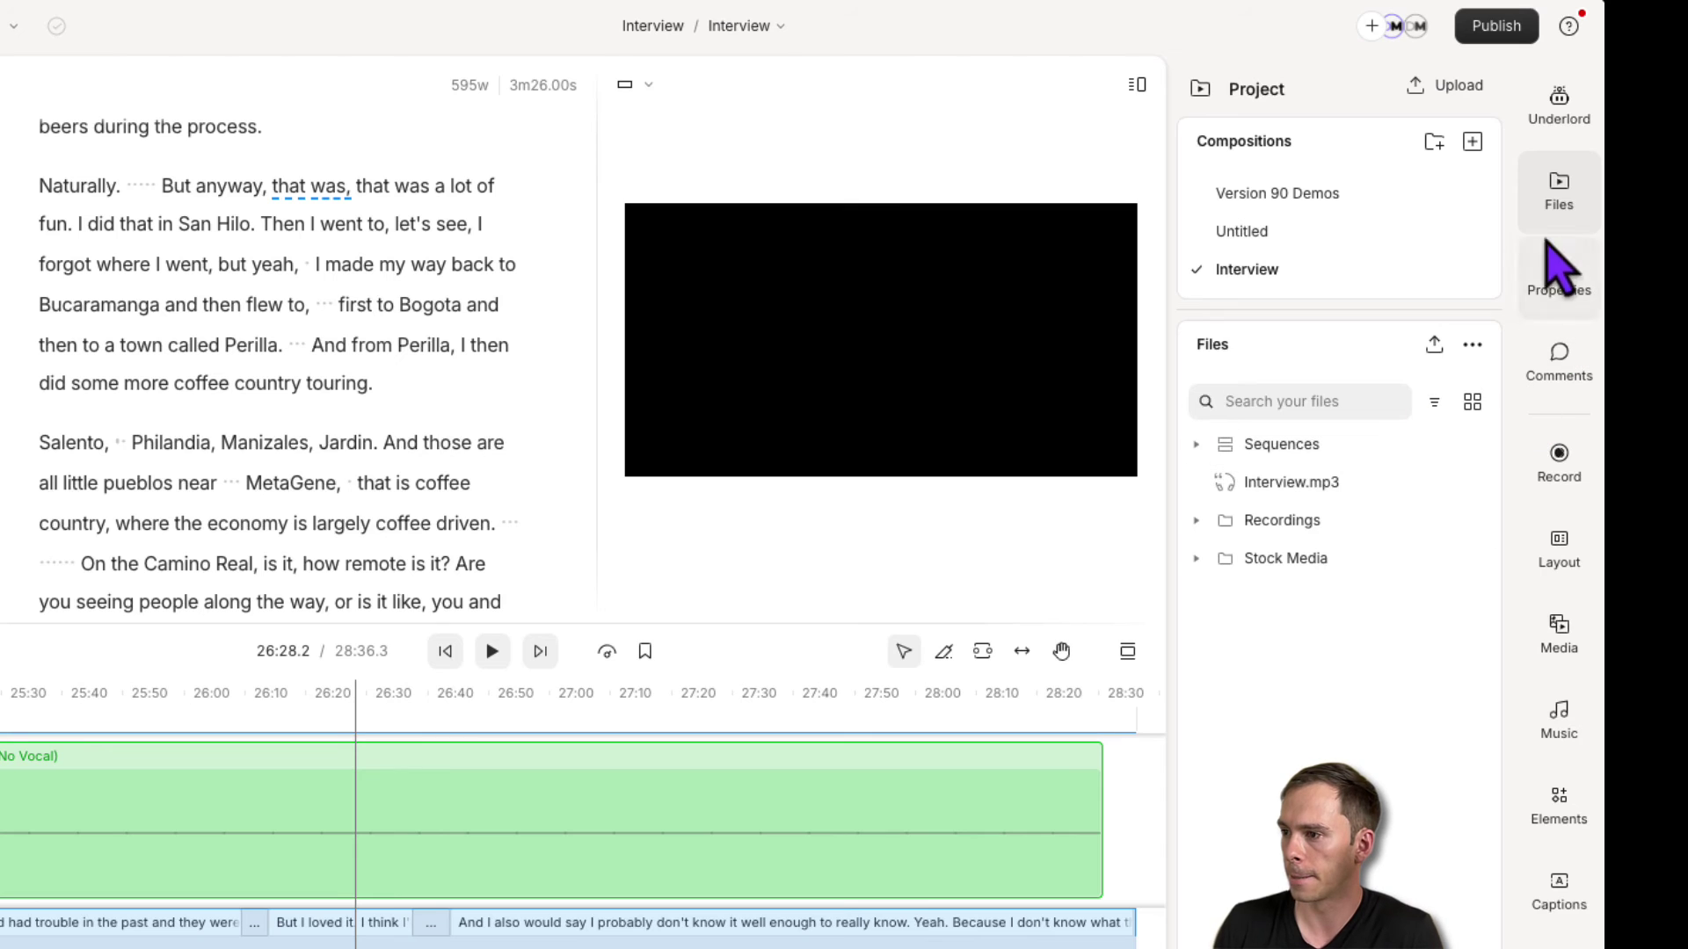
pyautogui.click(1455, 85)
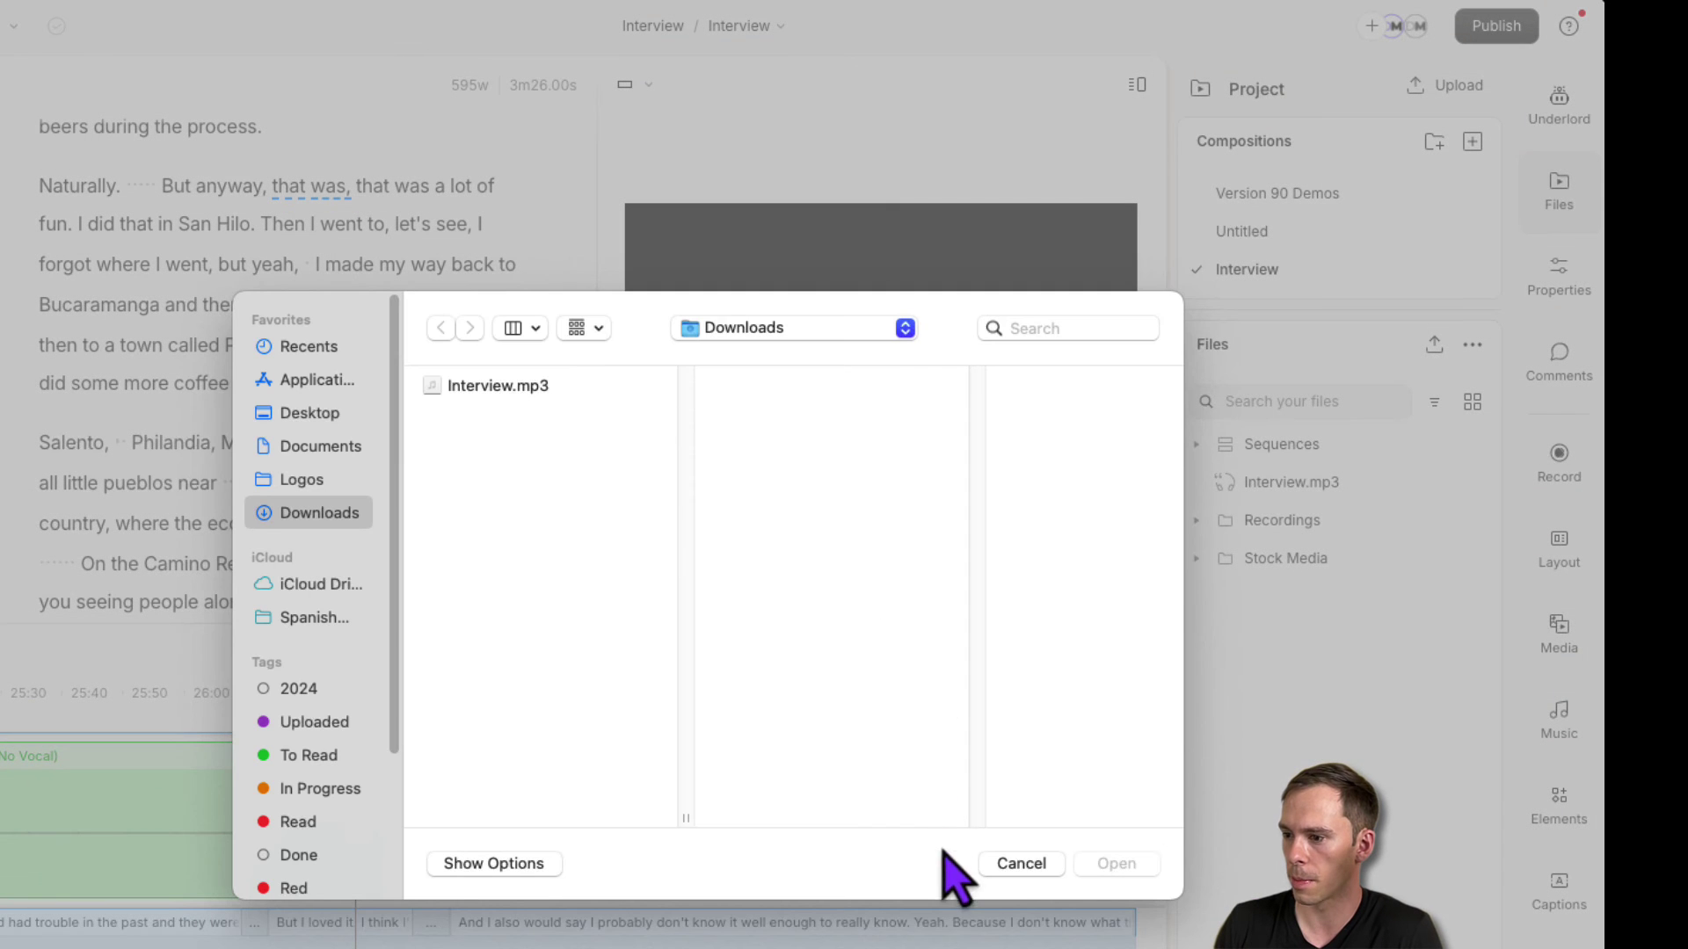
pyautogui.click(1020, 864)
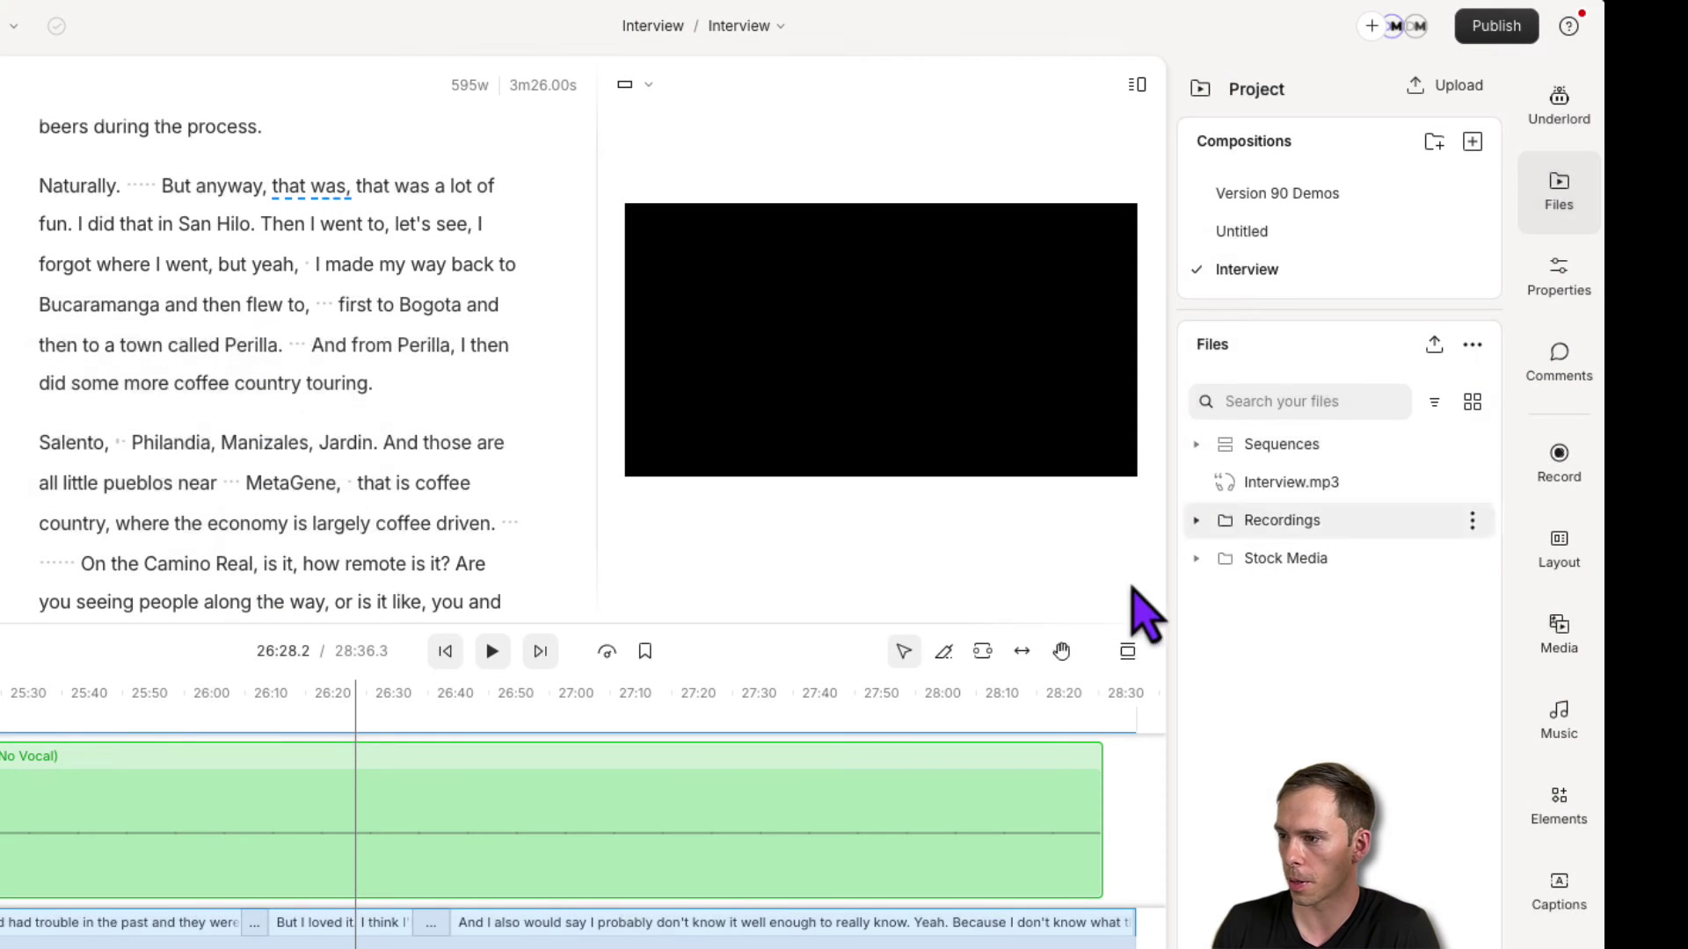
# Review the Underlord actions again, covering Sound Good, Look Good, Repurpose and Publish.
pyautogui.click(1559, 107)
pyautogui.scroll(-5, 1421, 742)
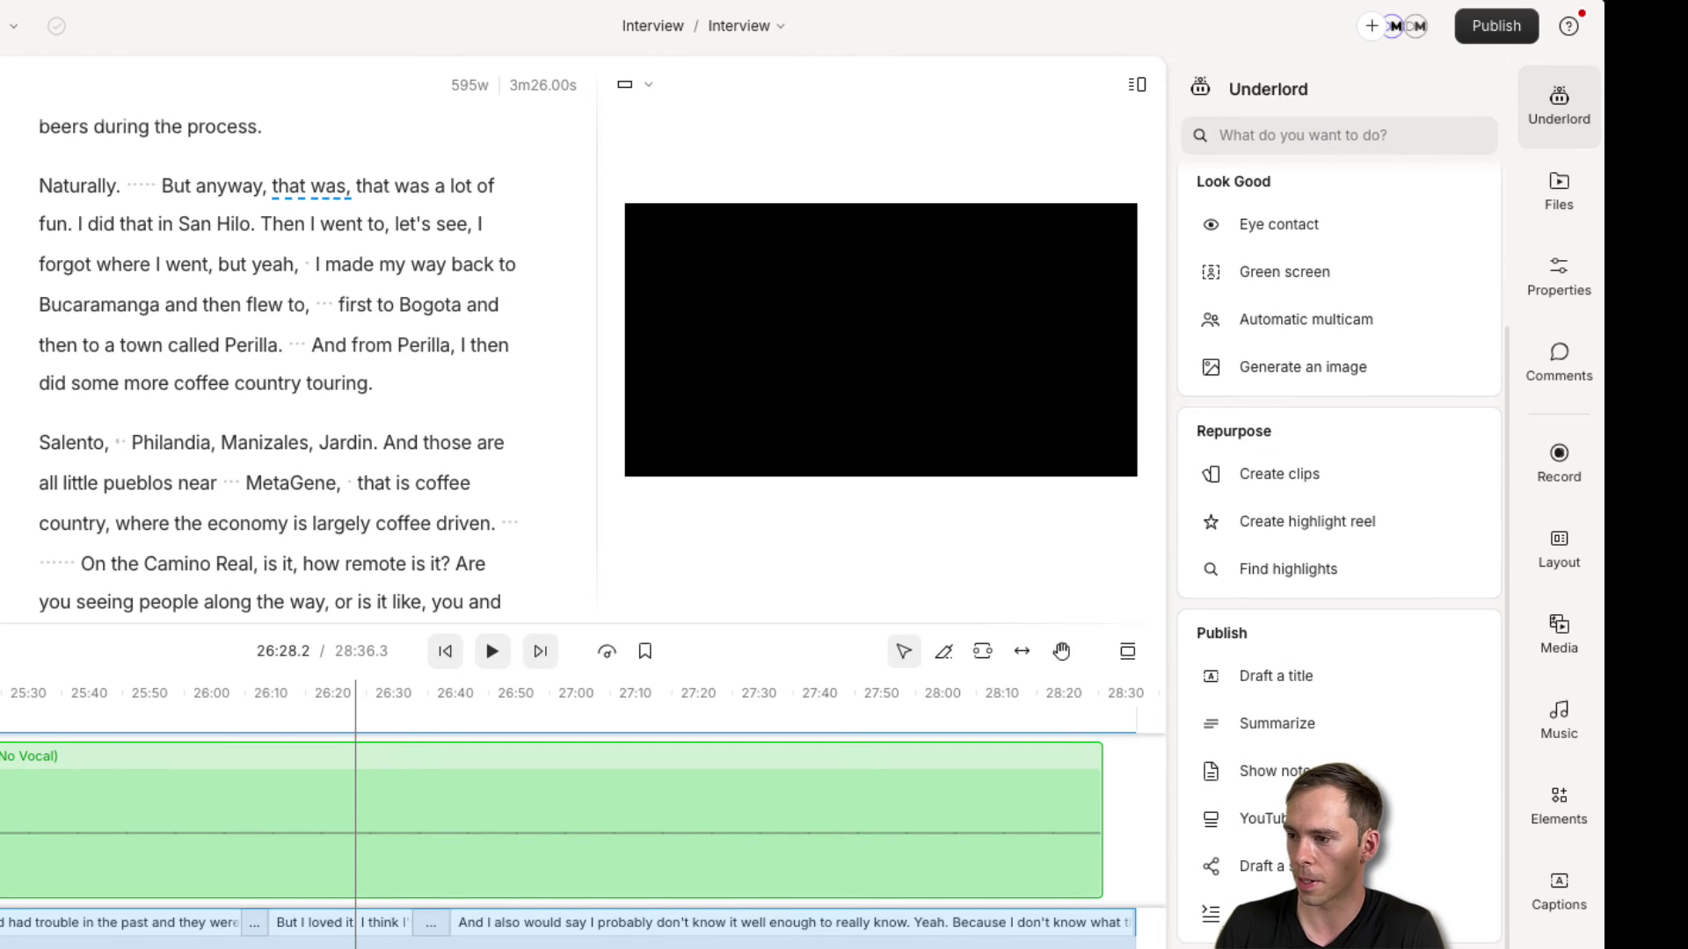
pyautogui.scroll(5, 1345, 554)
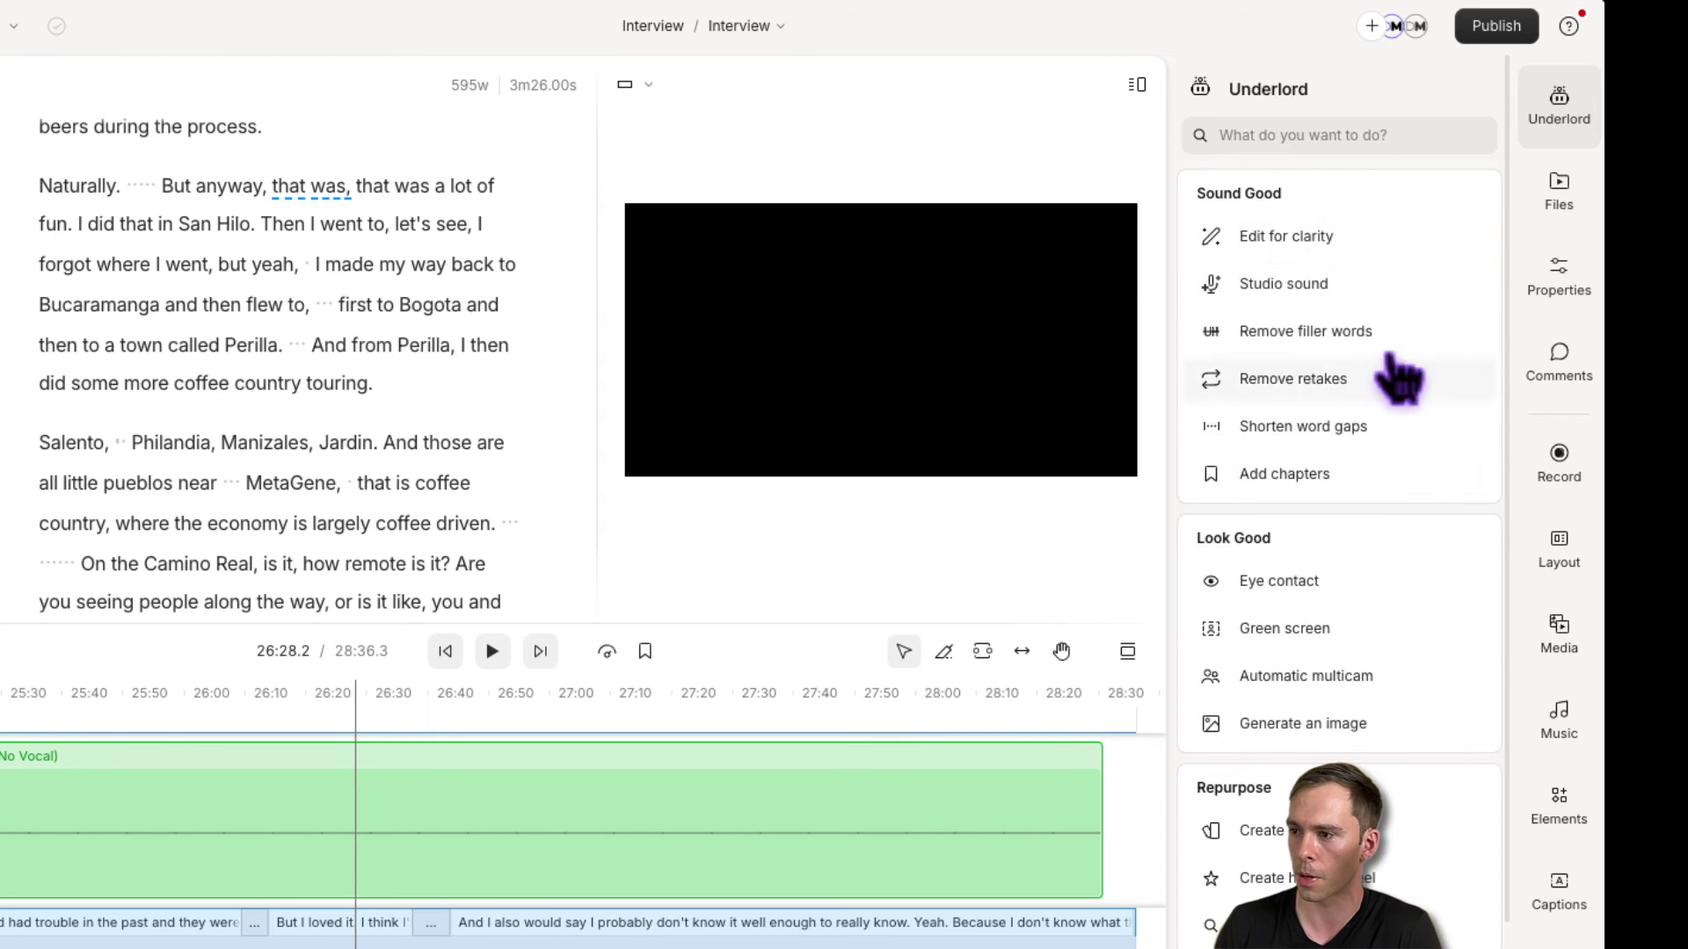
pyautogui.scroll(-5, 1372, 747)
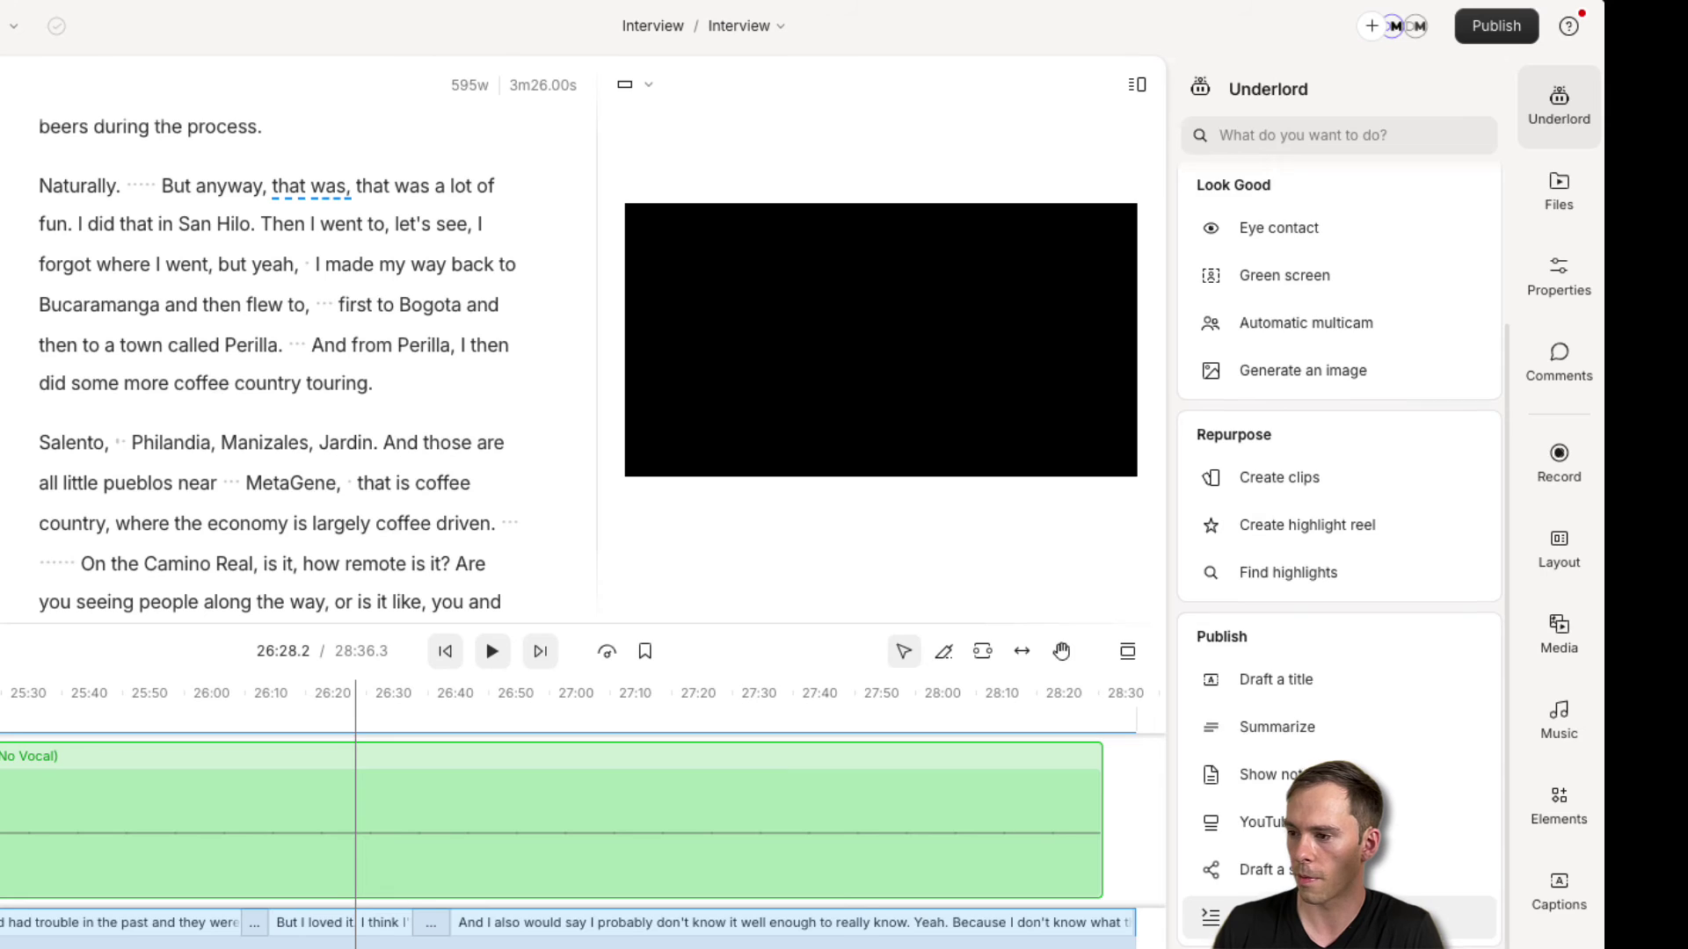
pyautogui.scroll(5, 1345, 519)
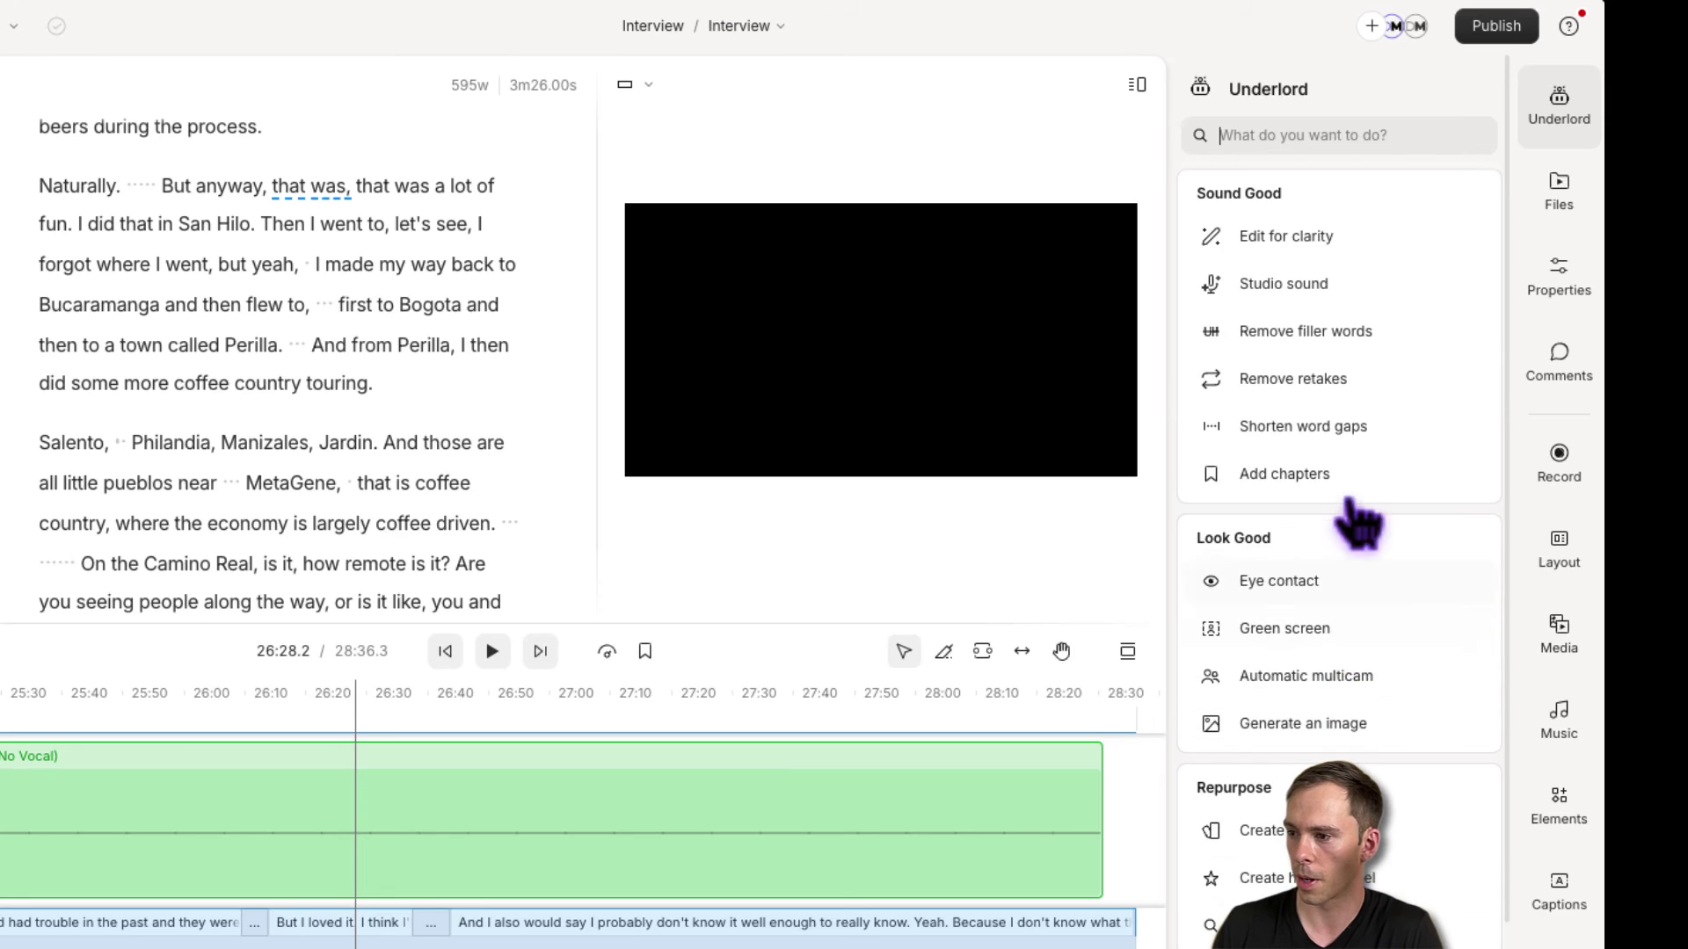
# Generate 5 chapters with Underlord's Add chapters action and add them to the script.
pyautogui.click(1291, 482)
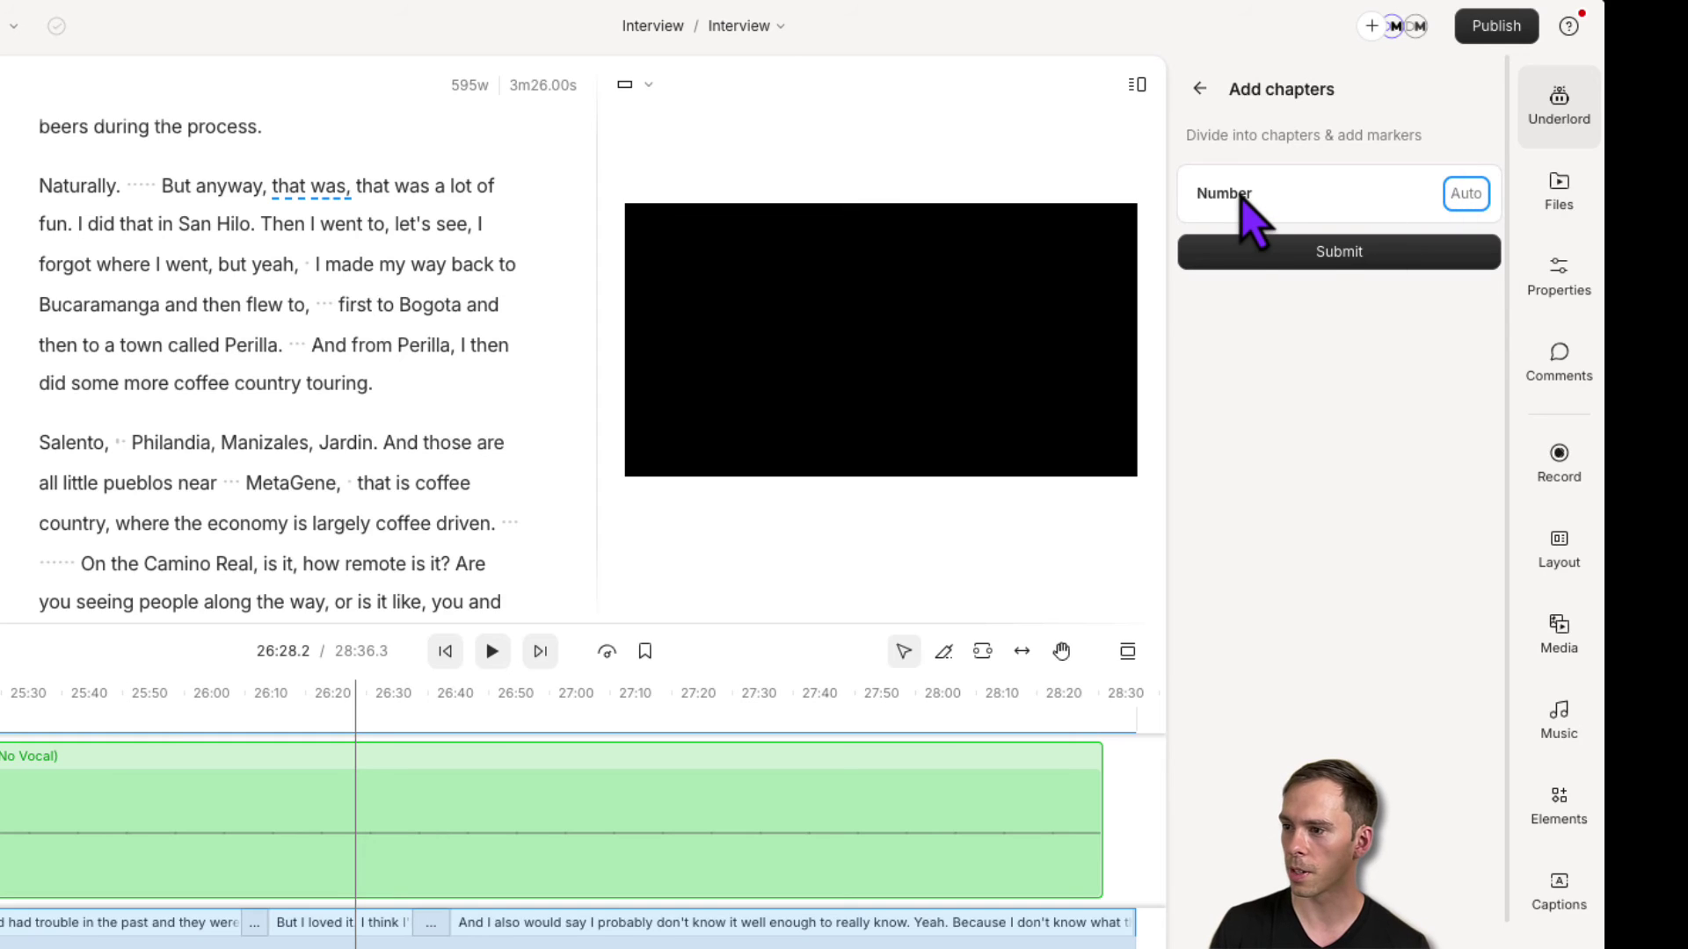
pyautogui.click(1217, 132)
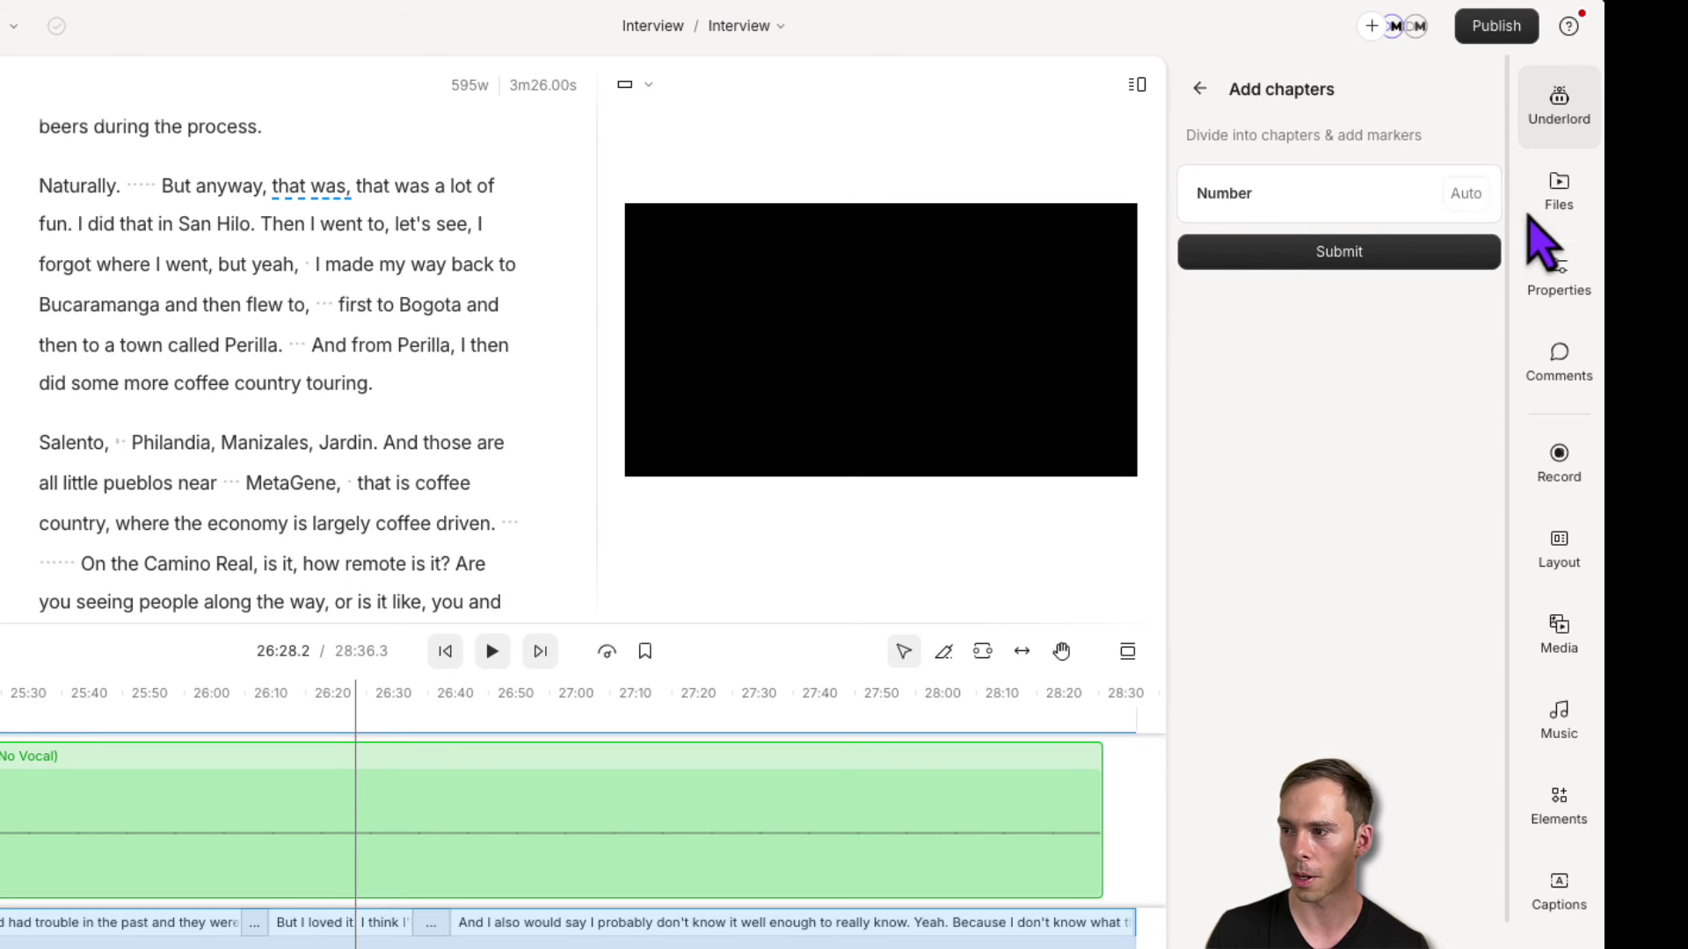
pyautogui.click(1464, 195)
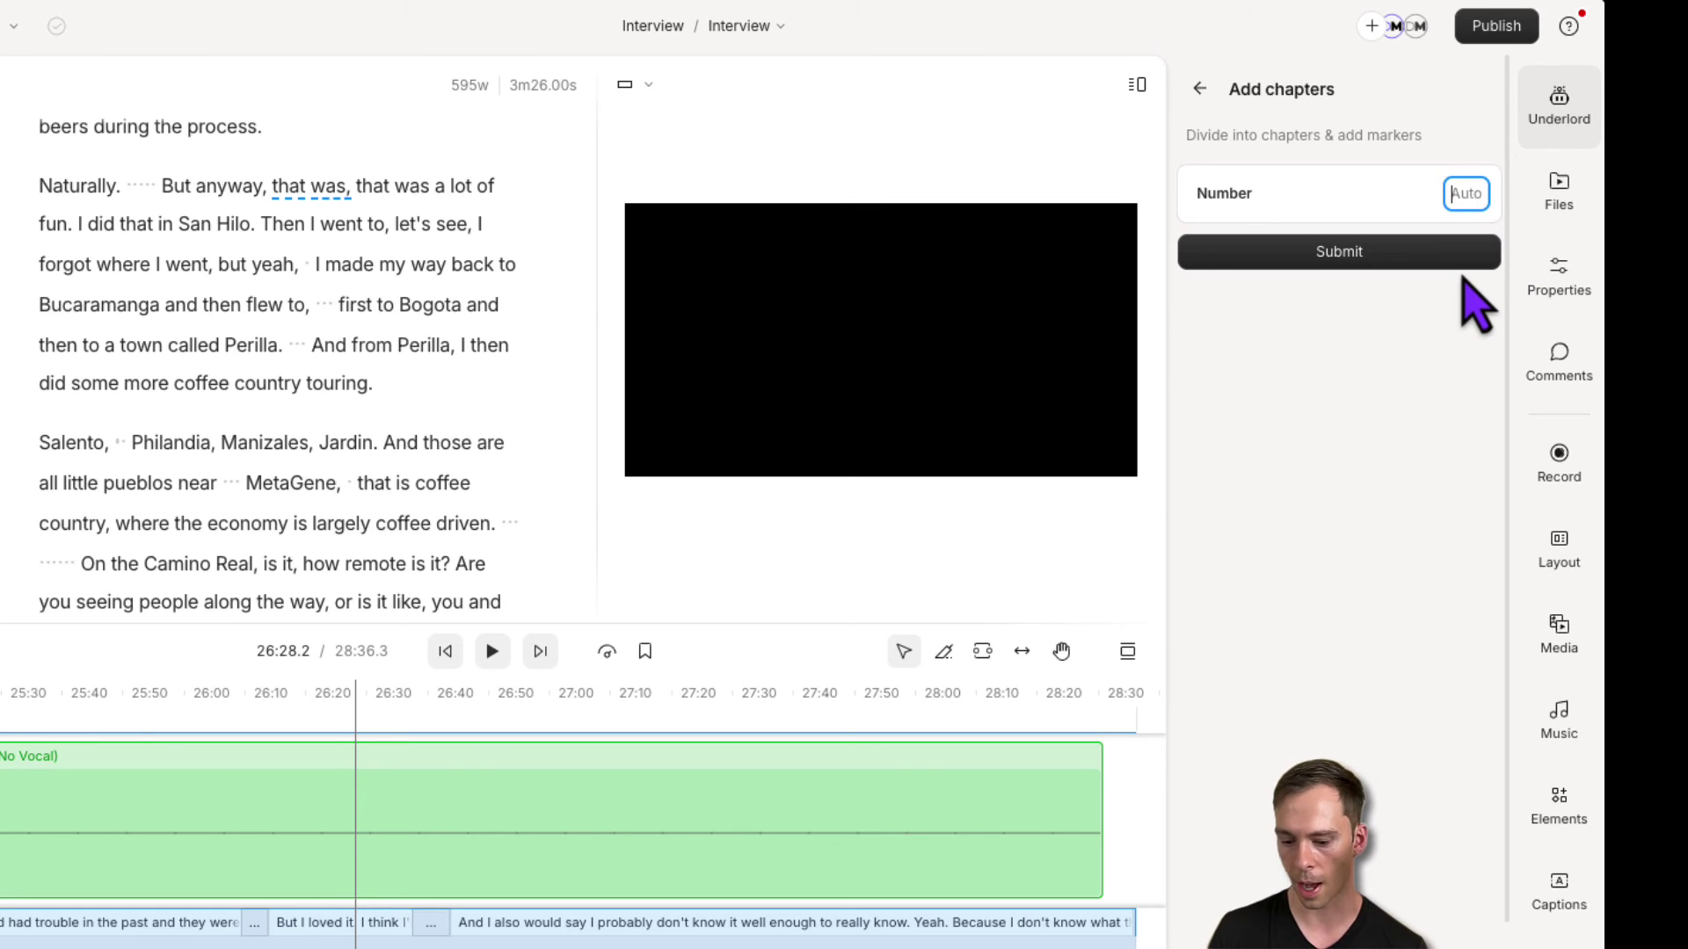
pyautogui.write('5')
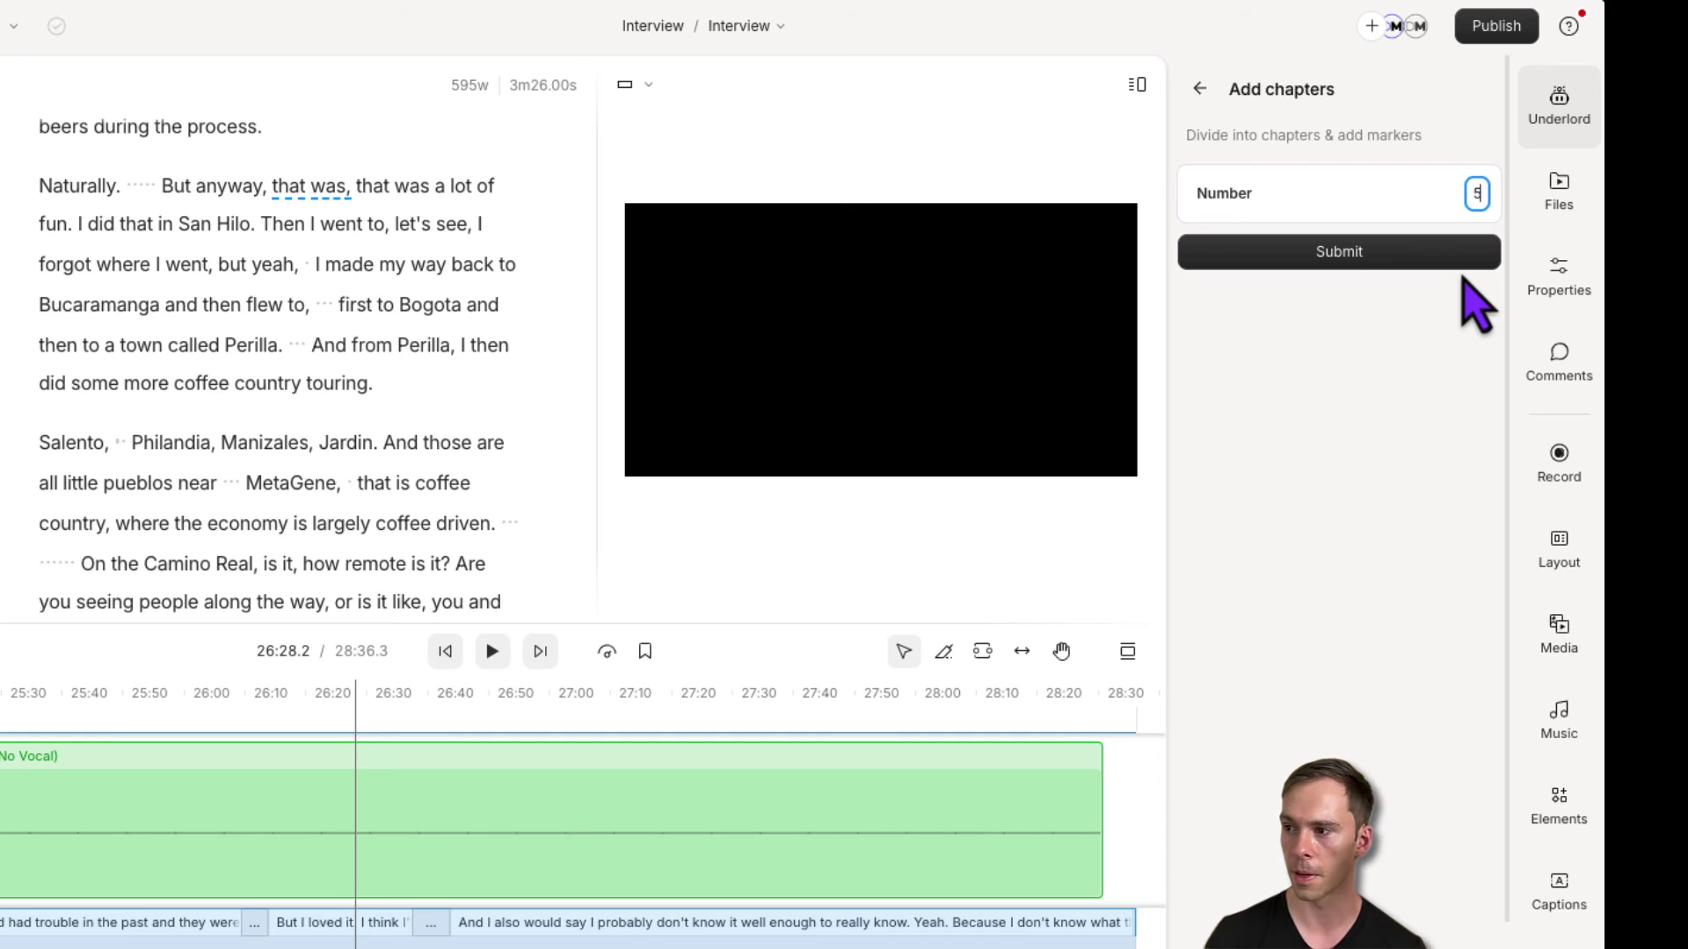
pyautogui.click(1311, 262)
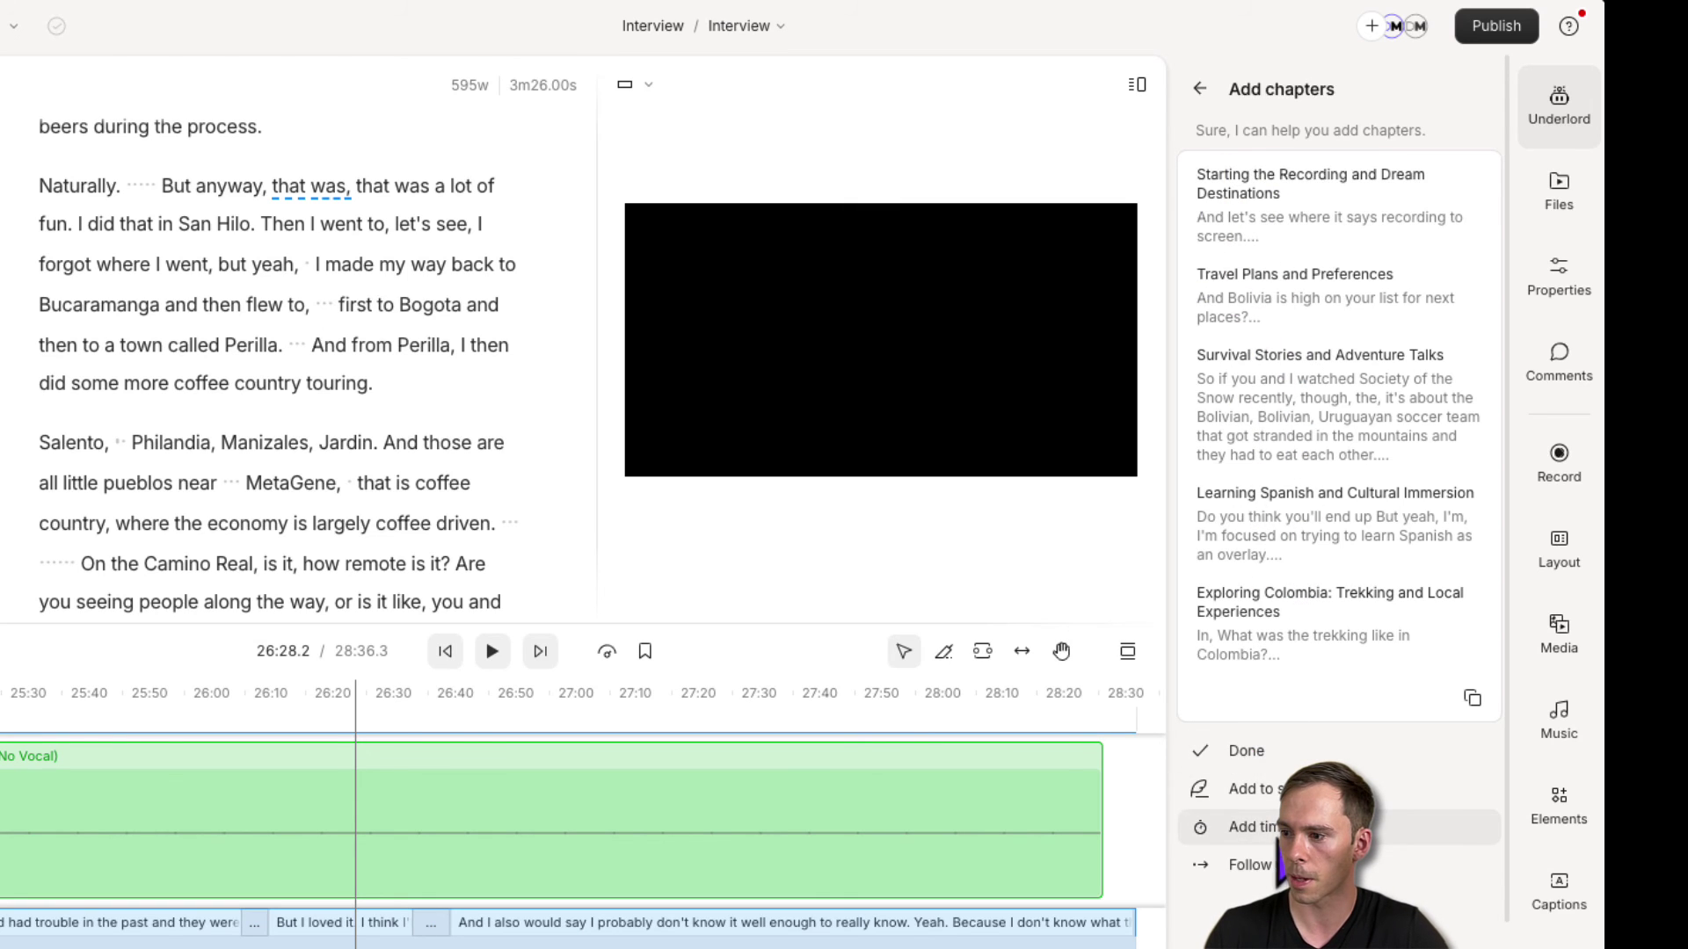
pyautogui.click(1252, 789)
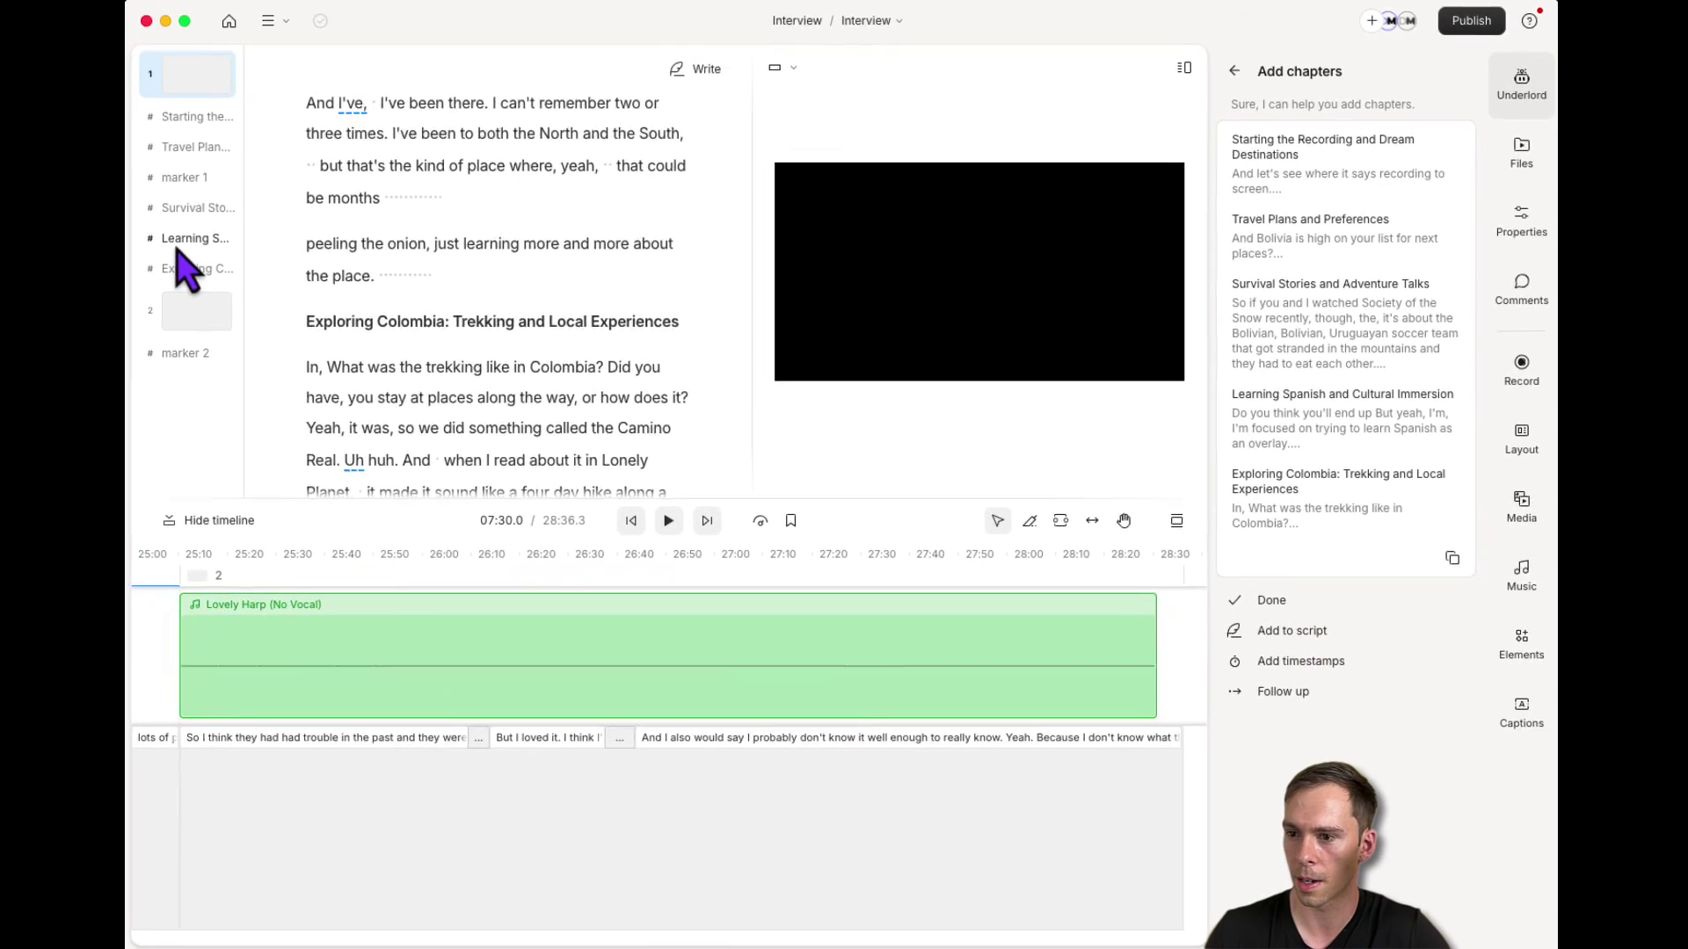
# Go to the Learning Spanish and Cultural Immersion and Survival Stories and Adventure Talks chapter markers and review the chapter heading in the script.
pyautogui.click(186, 231)
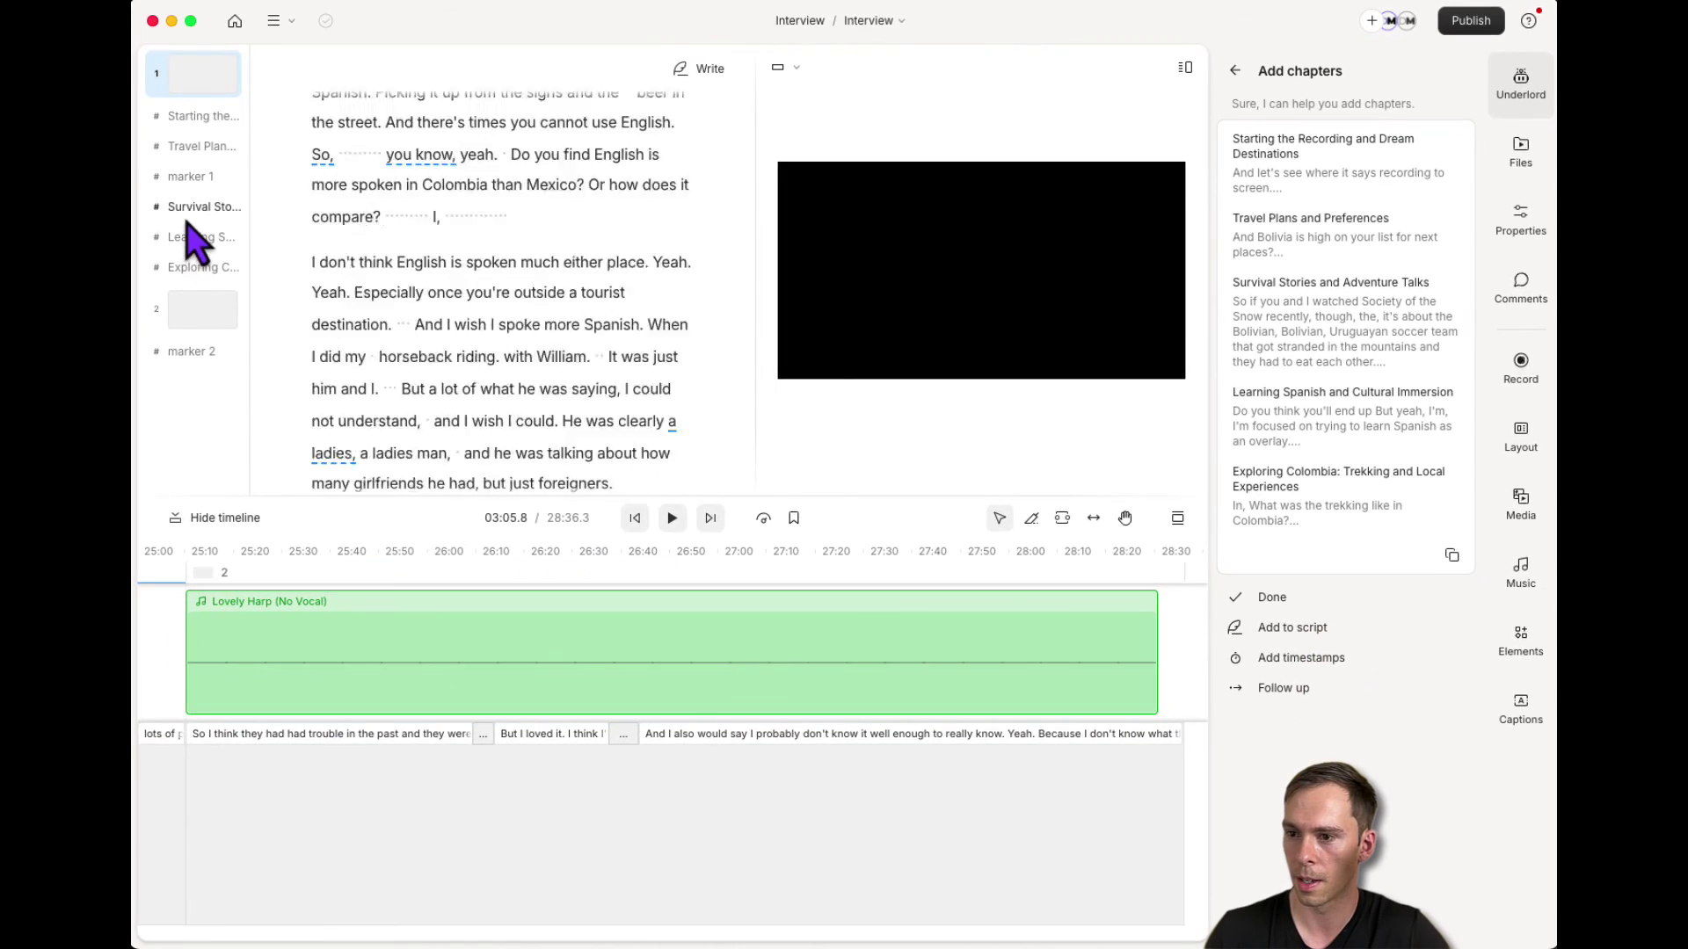
pyautogui.click(794, 519)
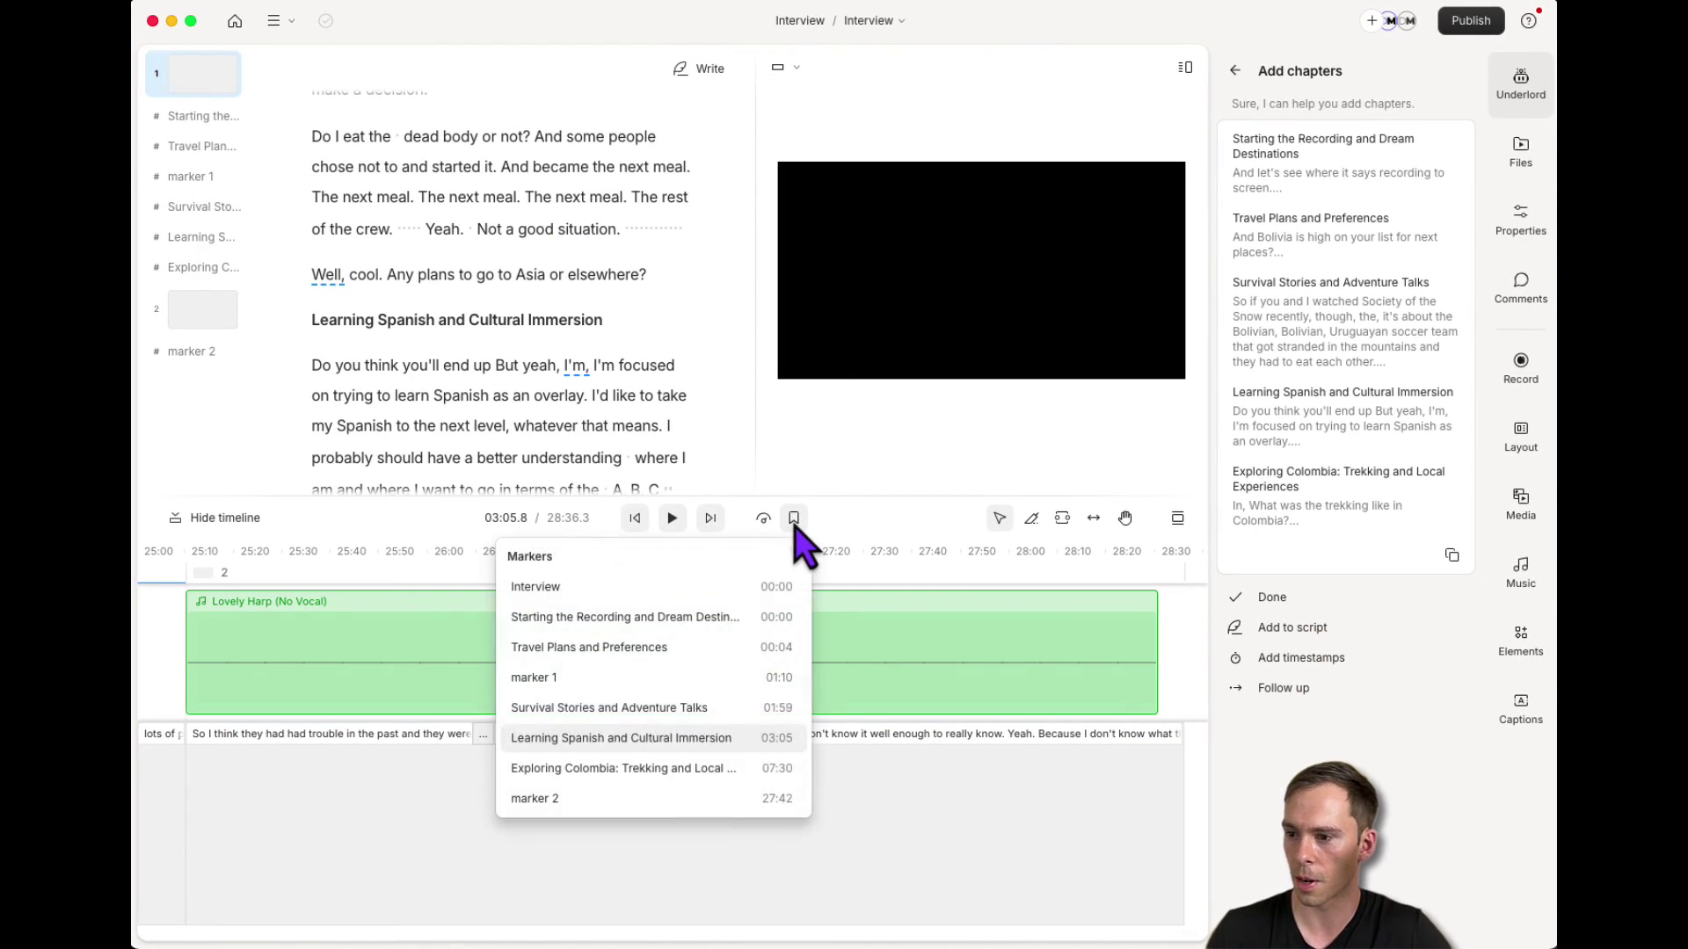
pyautogui.click(616, 709)
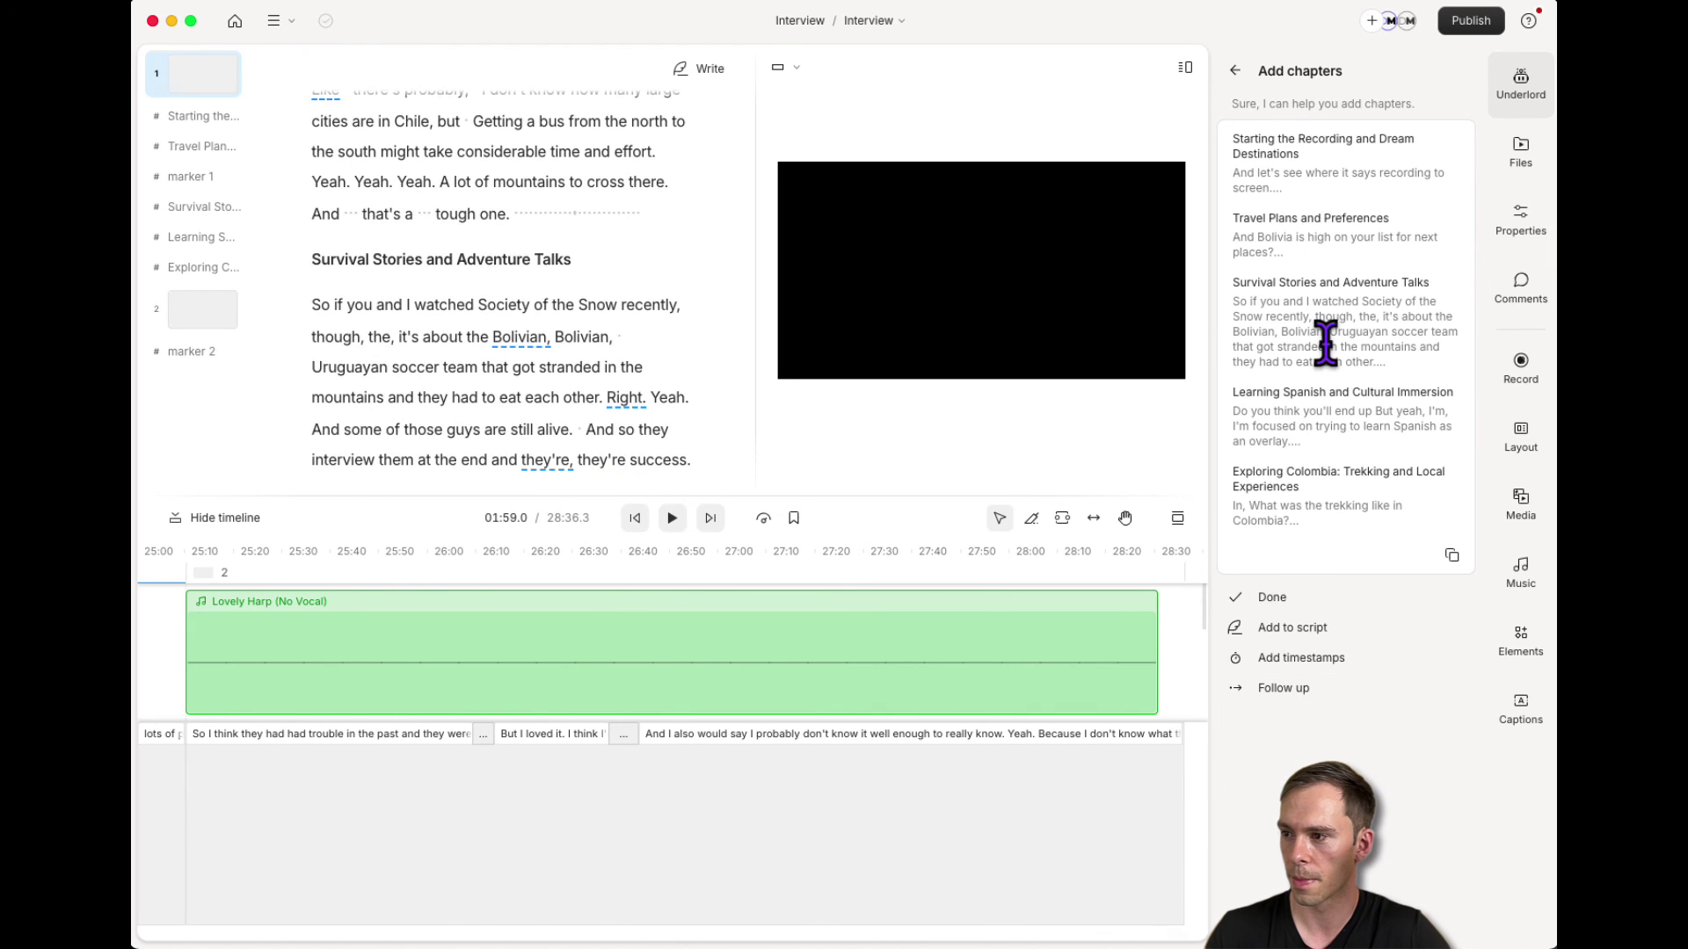
pyautogui.scroll(2, 475, 290)
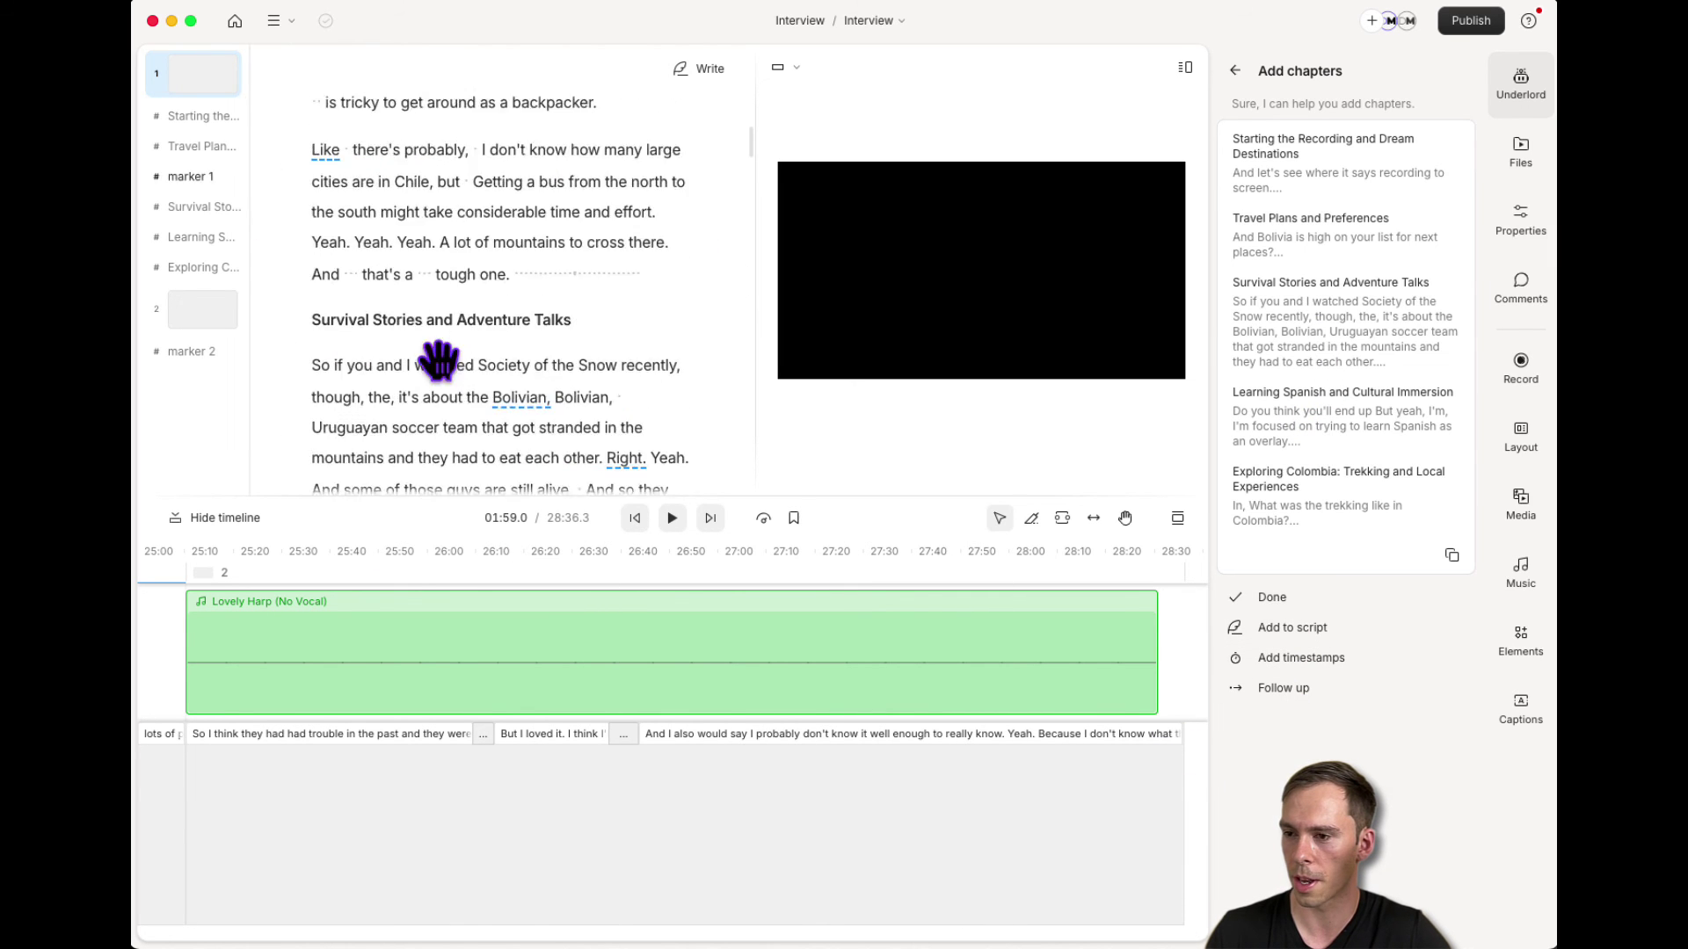
pyautogui.scroll(-2, 352, 325)
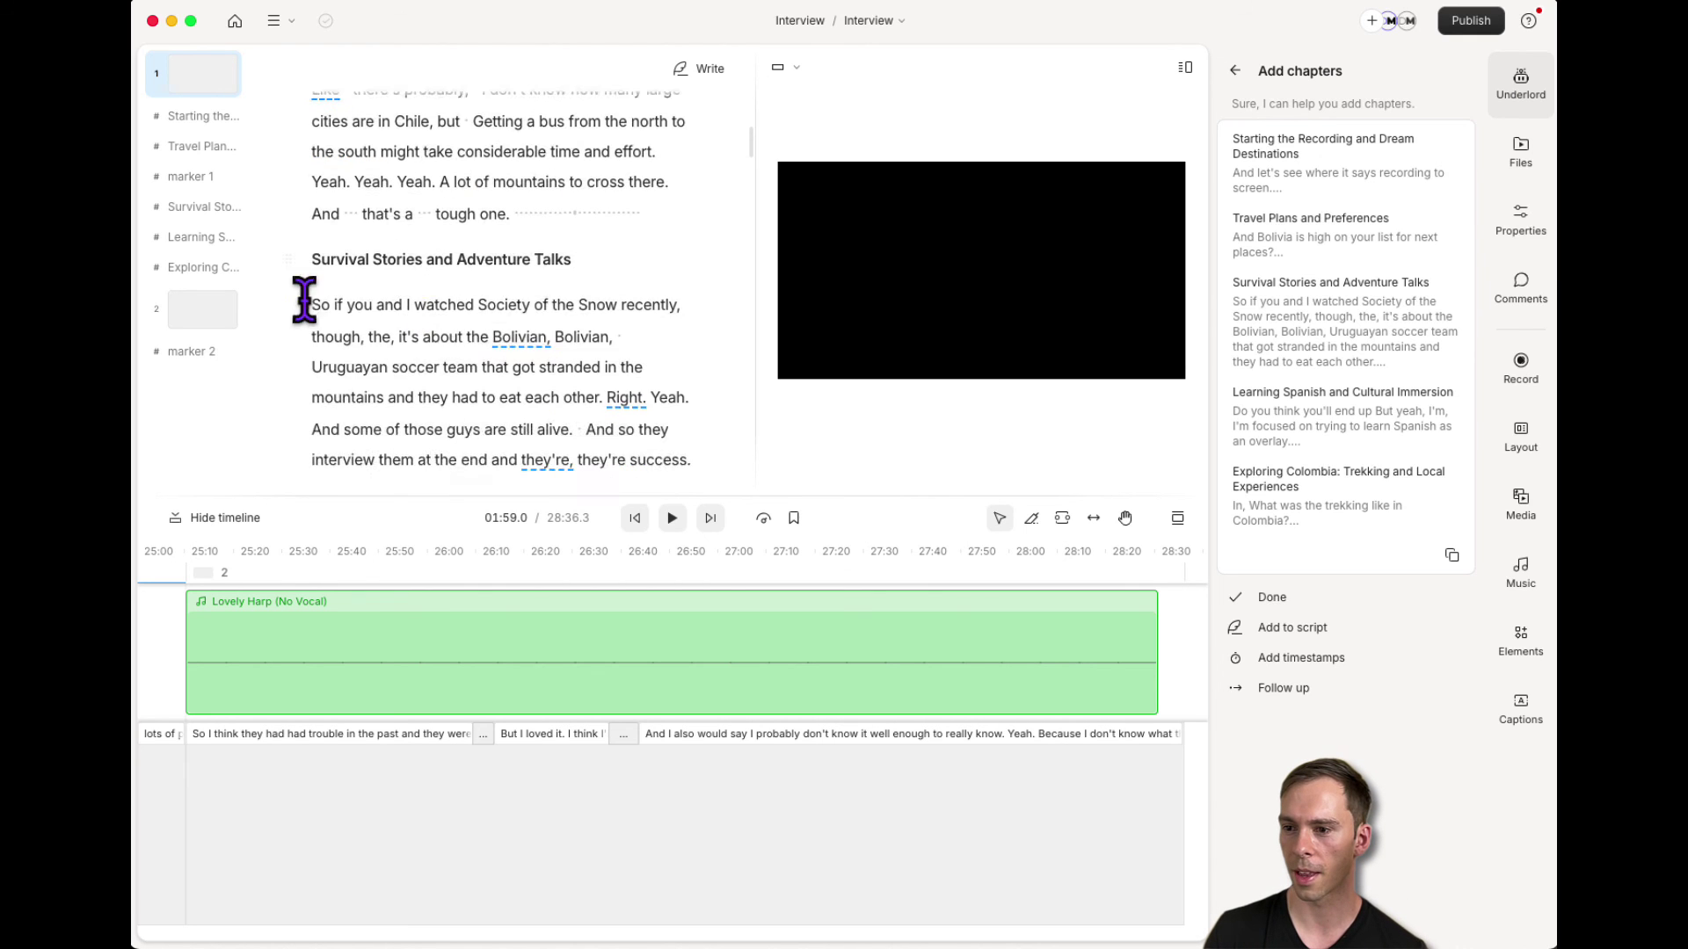
pyautogui.scroll(4, 501, 332)
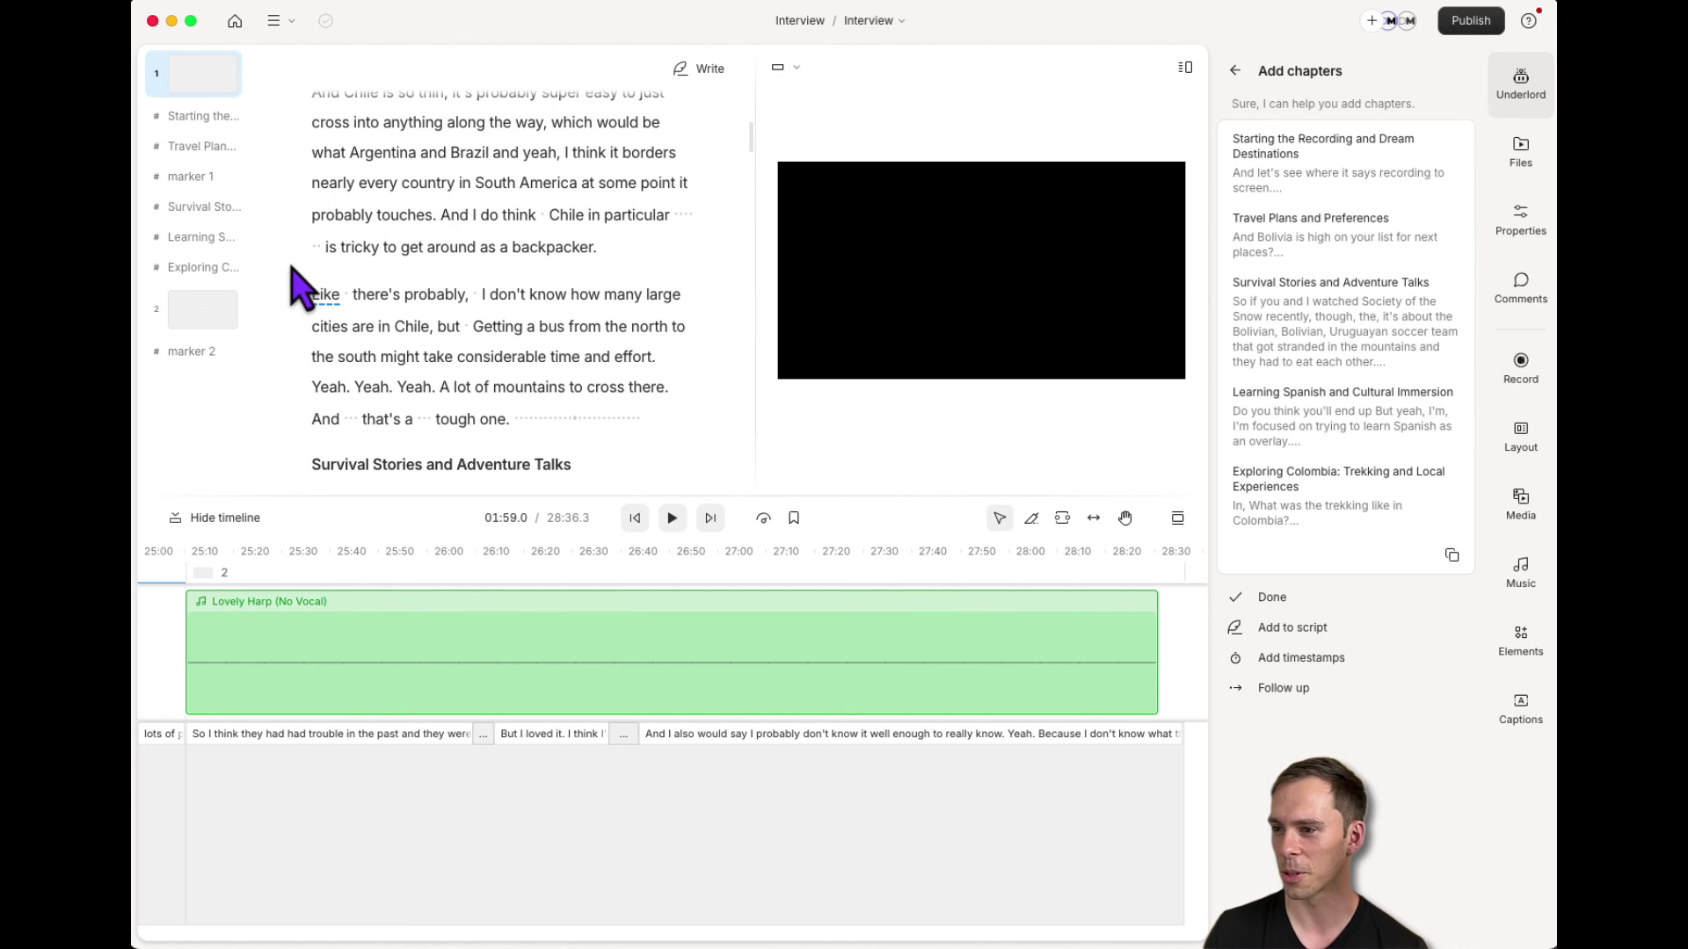
# Try to generate an image with Underlord from the description "handdrawn image of a dog".
pyautogui.click(1235, 70)
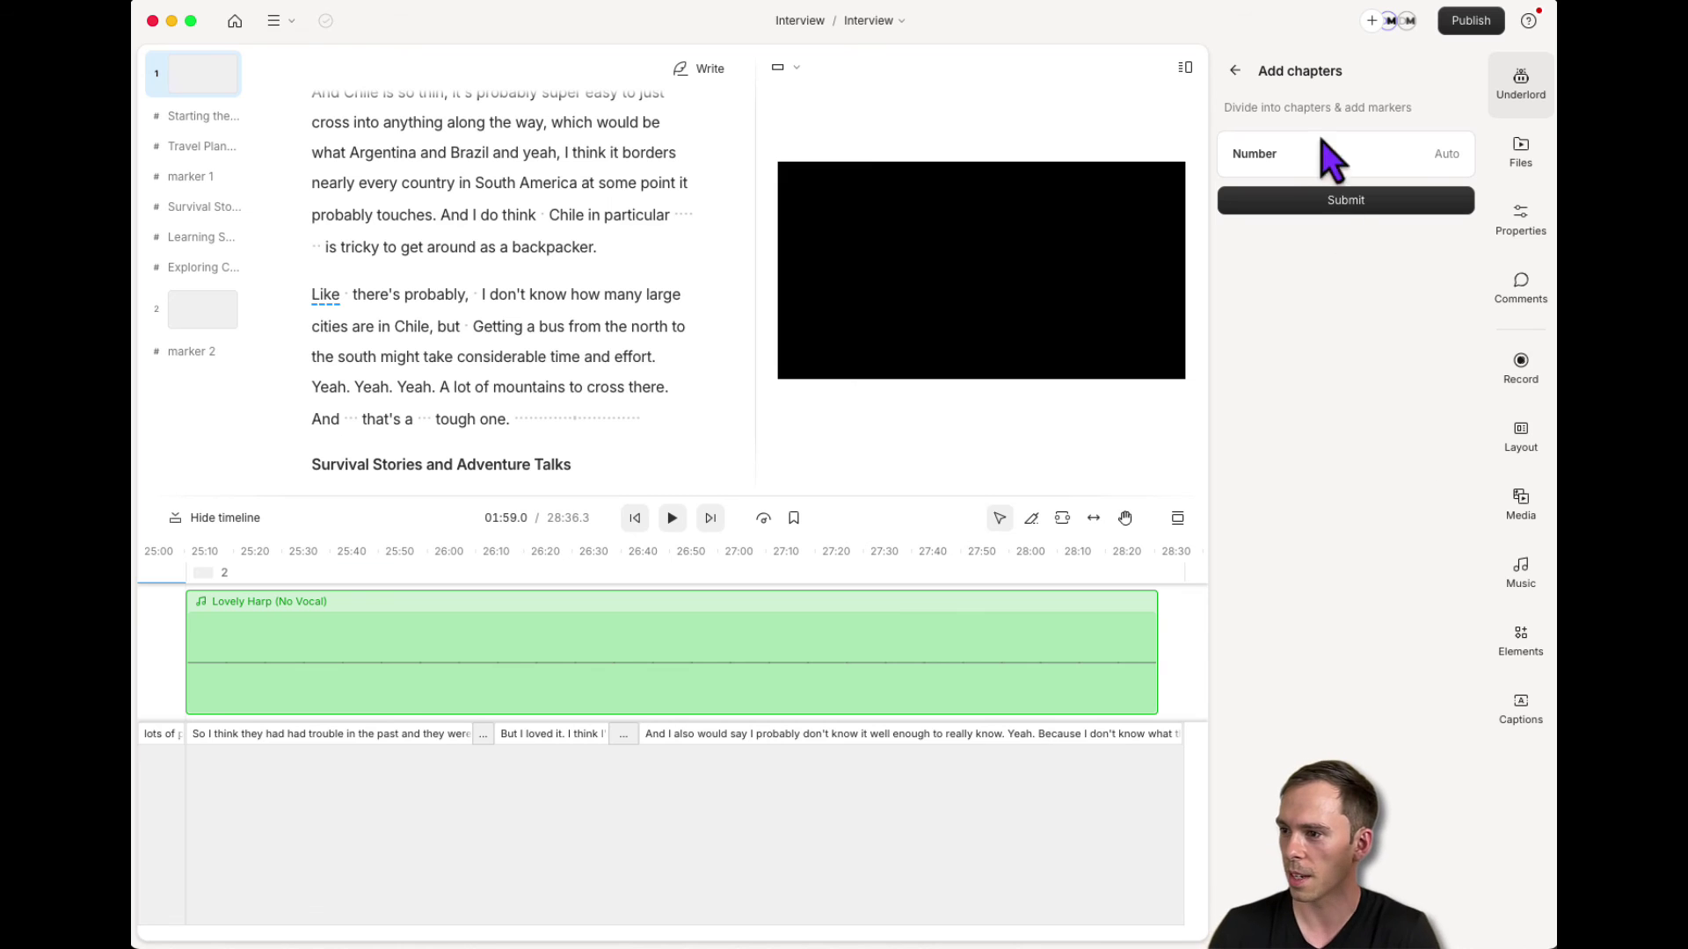
pyautogui.click(1235, 70)
pyautogui.scroll(-5, 1371, 515)
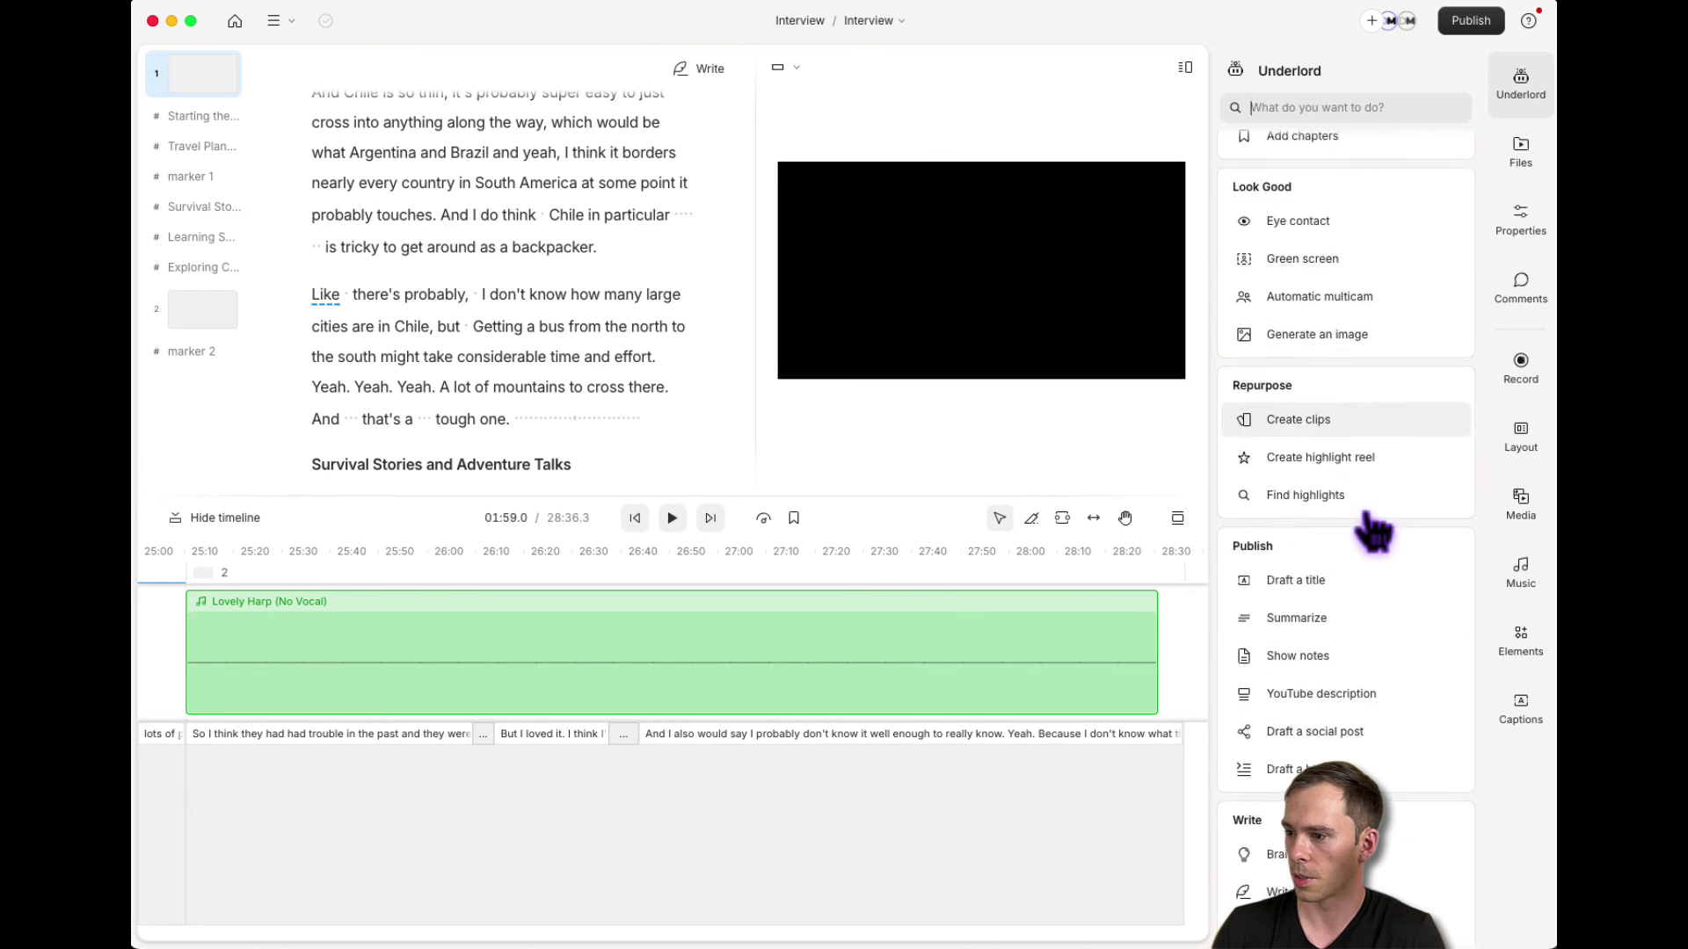
pyautogui.scroll(5, 1345, 629)
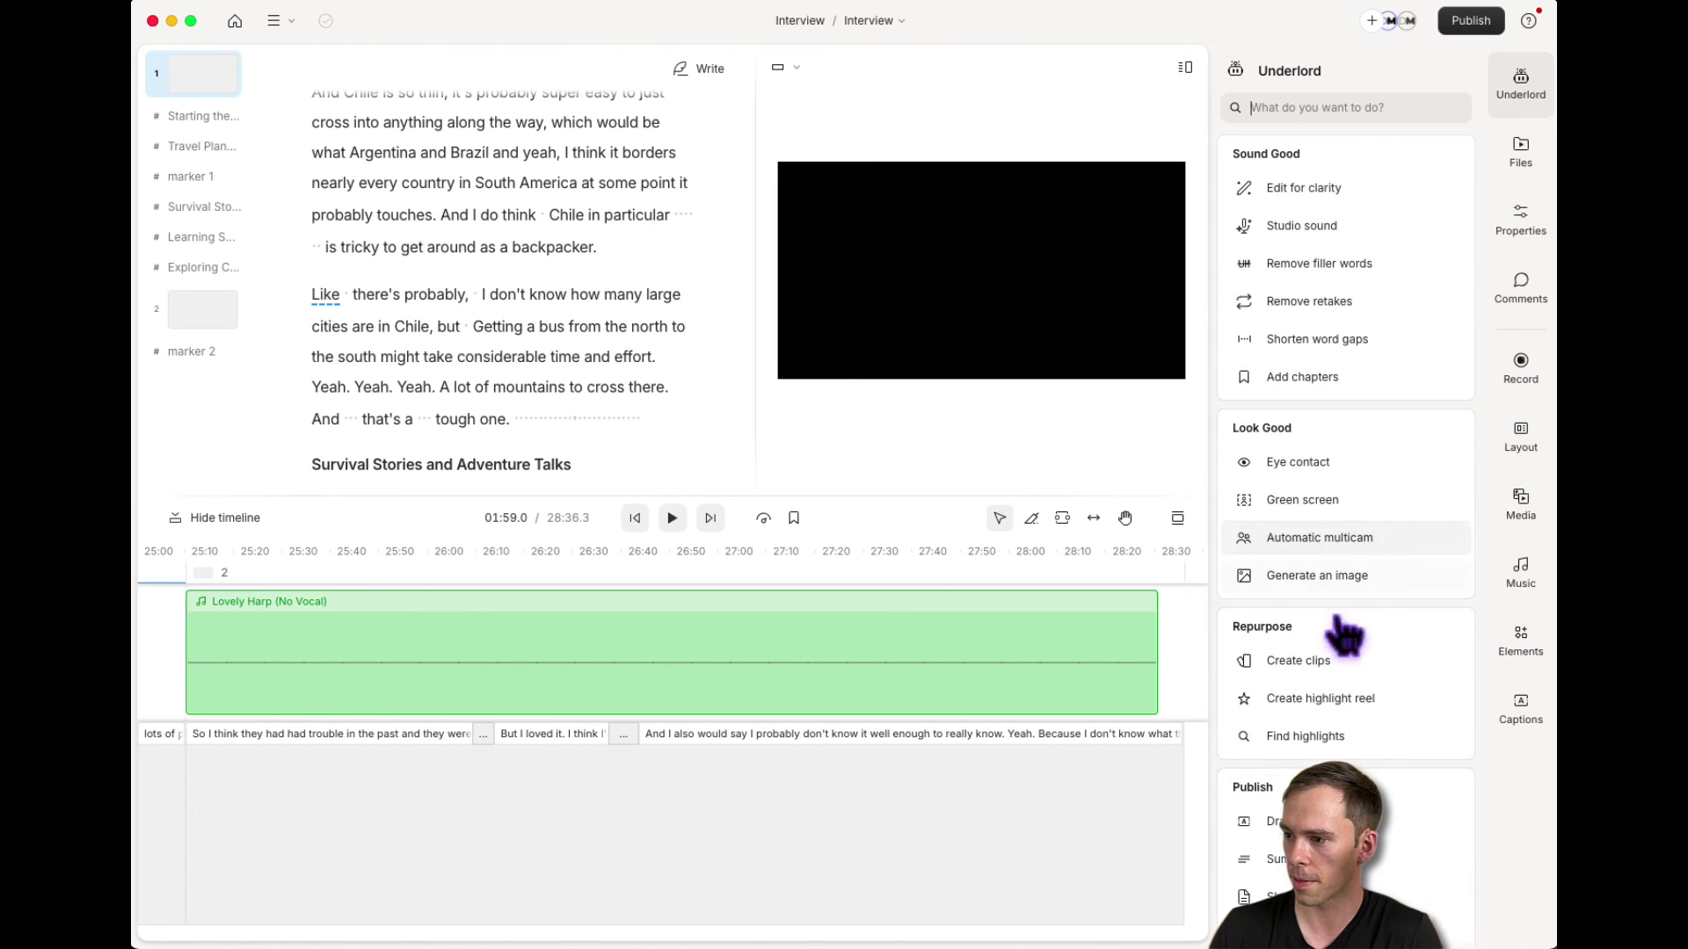
pyautogui.click(1304, 576)
pyautogui.click(1354, 171)
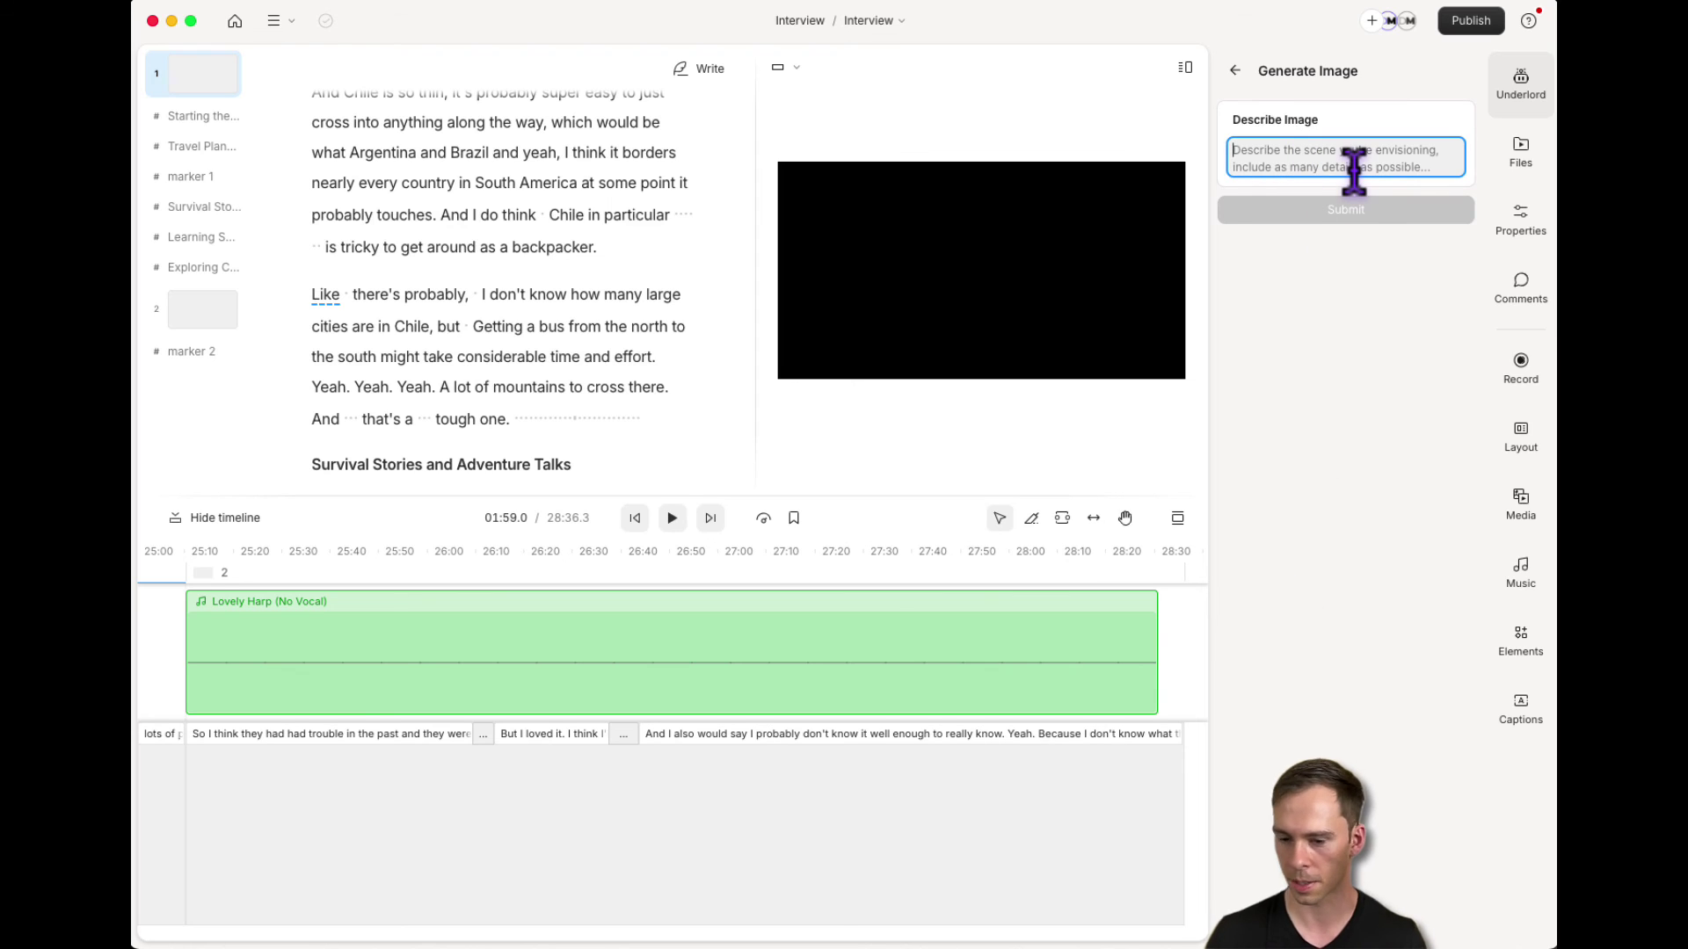
pyautogui.write('handdra')
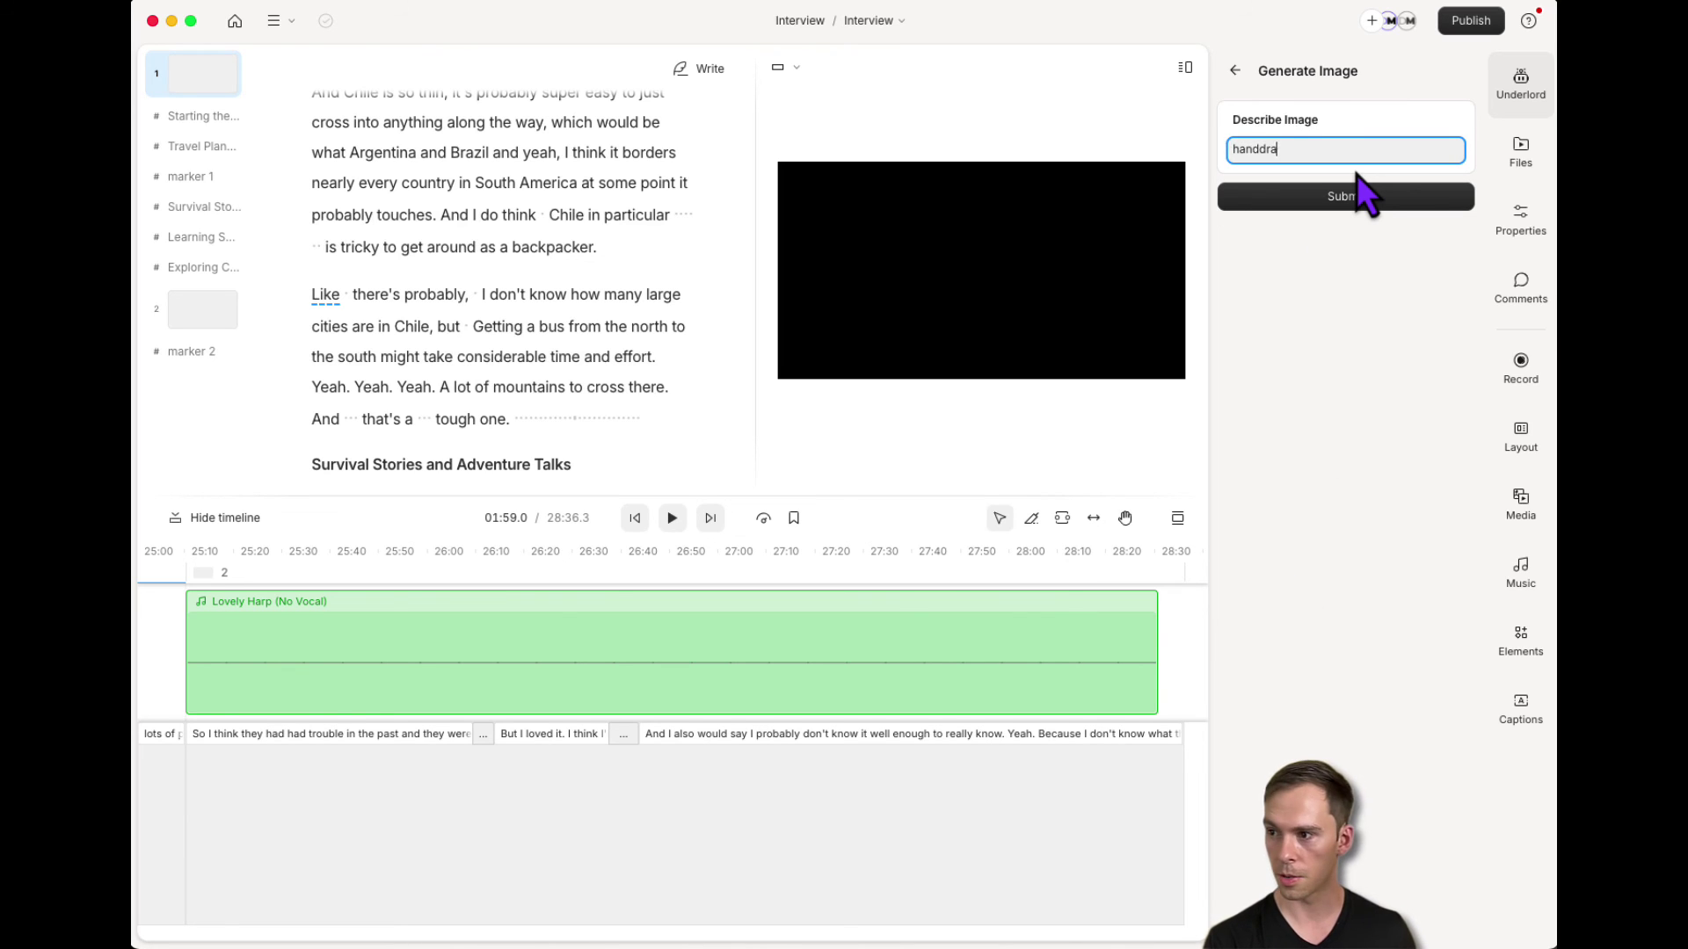
pyautogui.write('wn image of a dog')
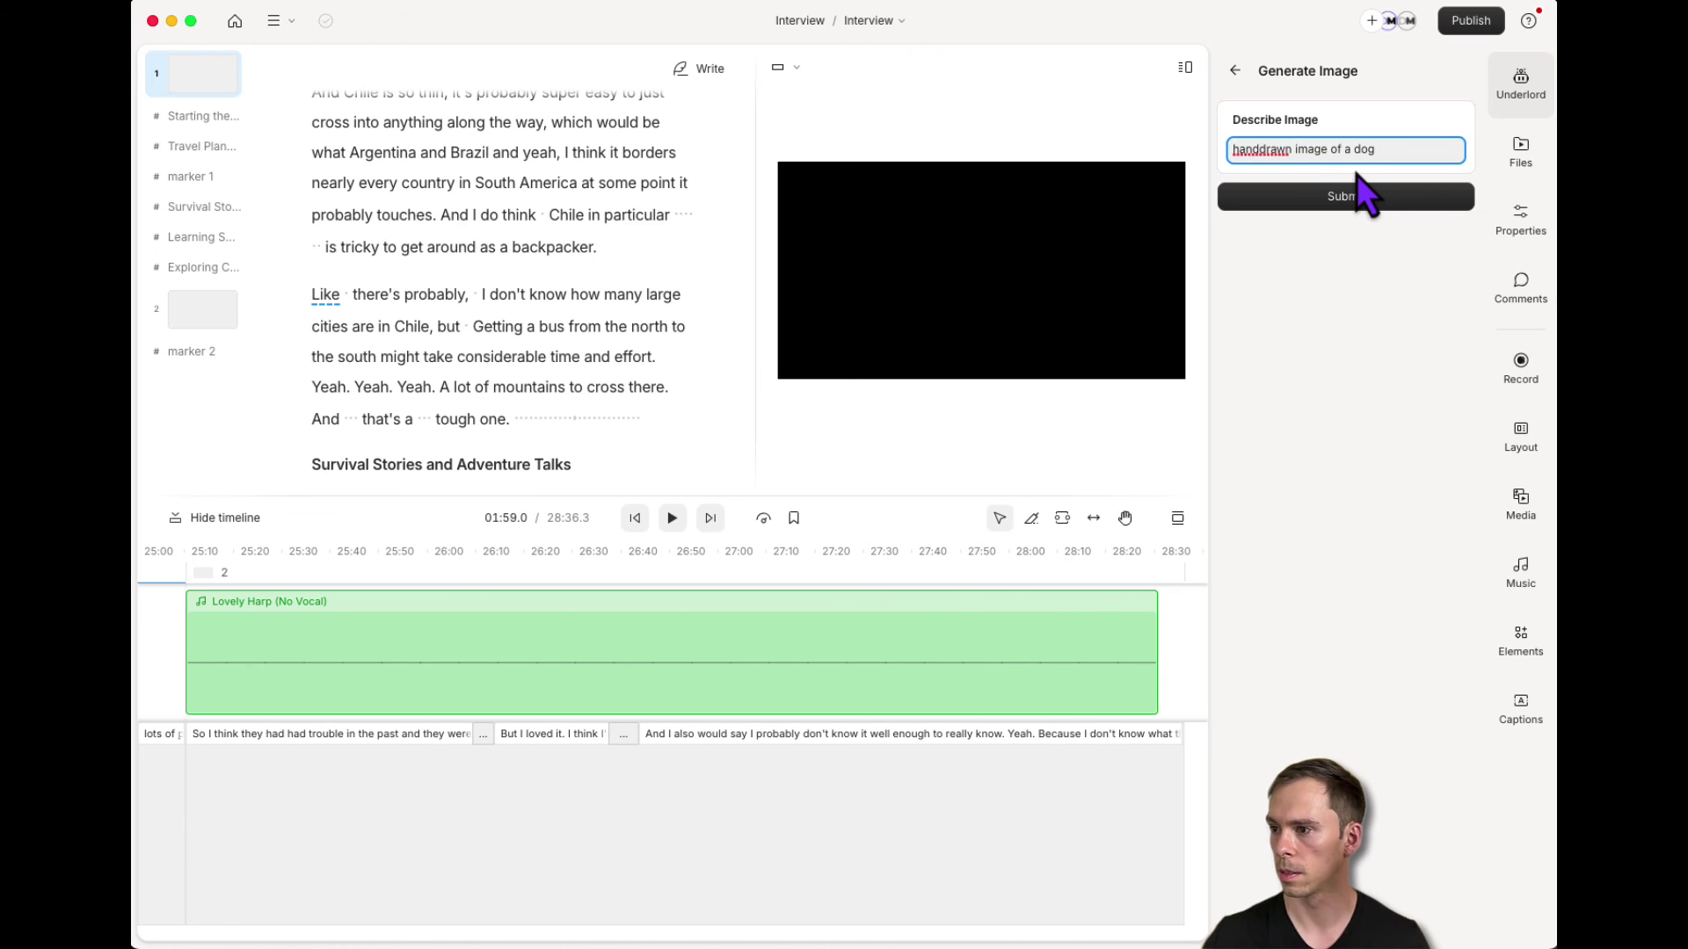
pyautogui.click(1363, 192)
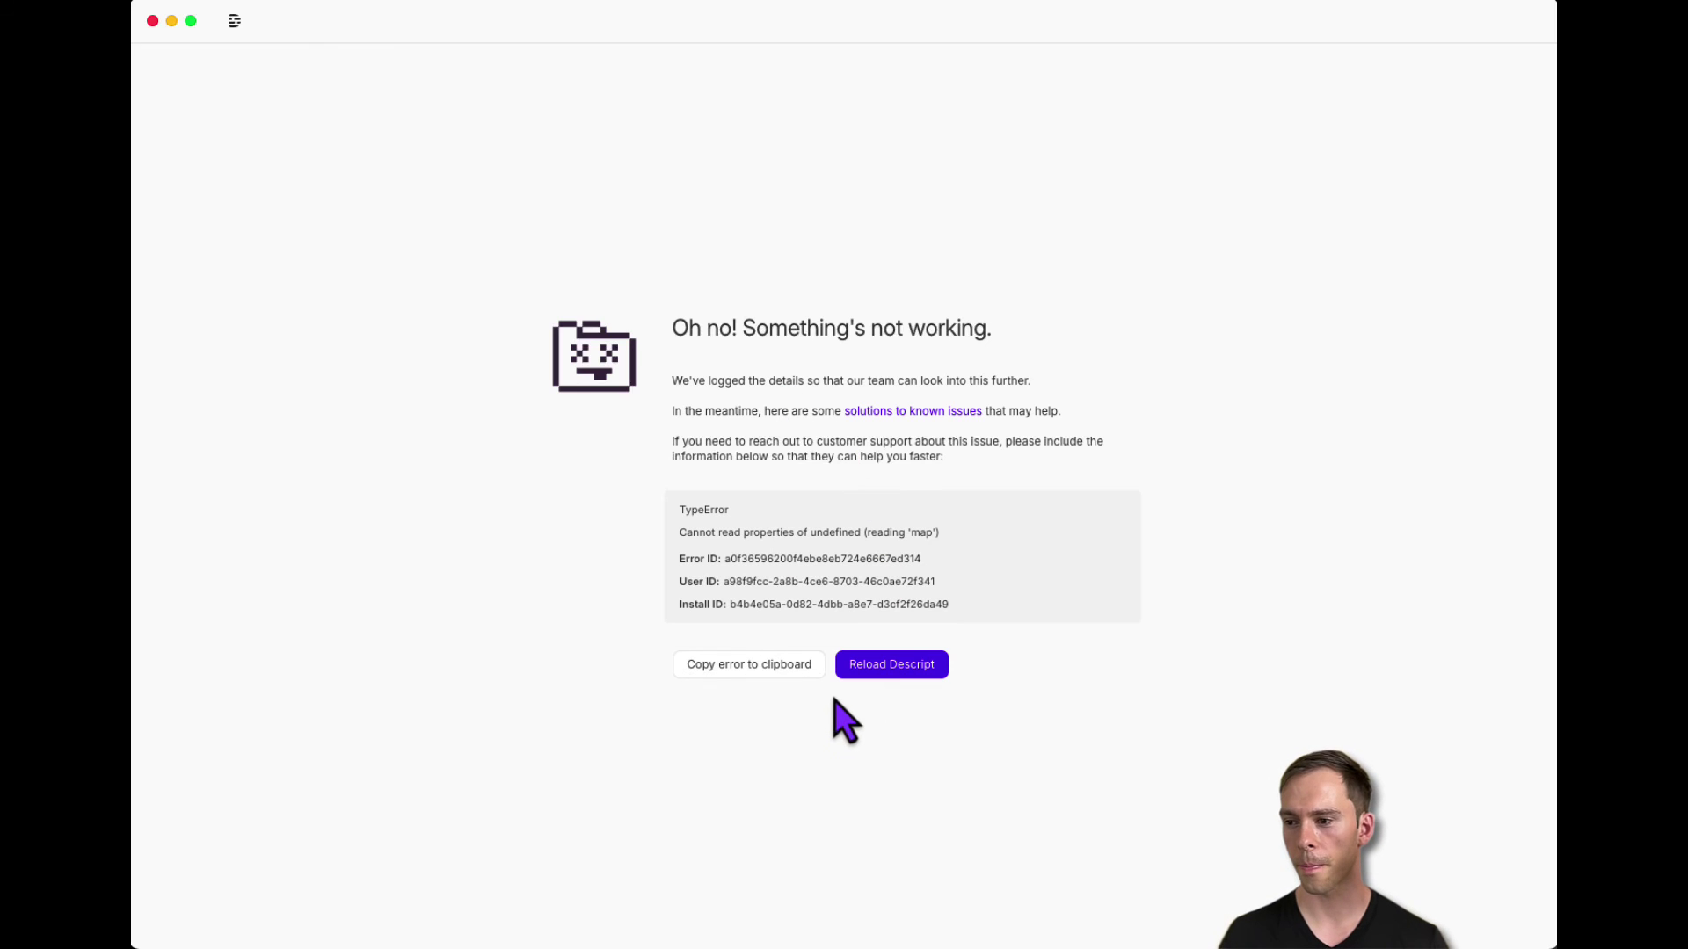
# Reload Descript and hide the Underlord panel.
pyautogui.click(899, 673)
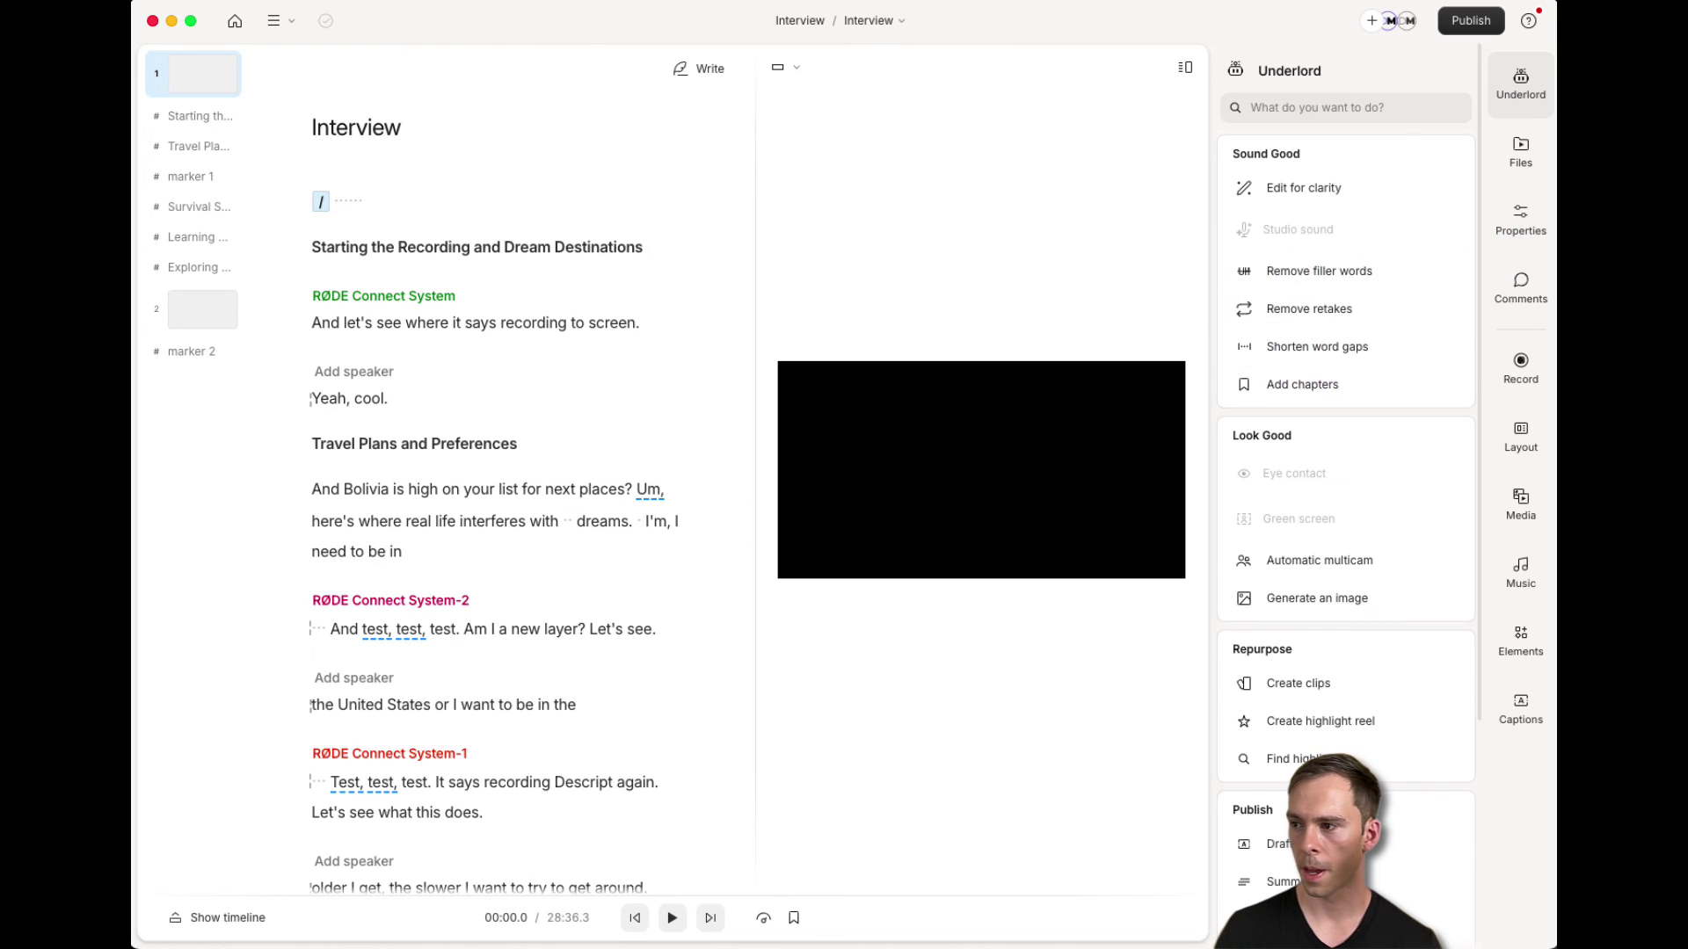
pyautogui.click(1516, 79)
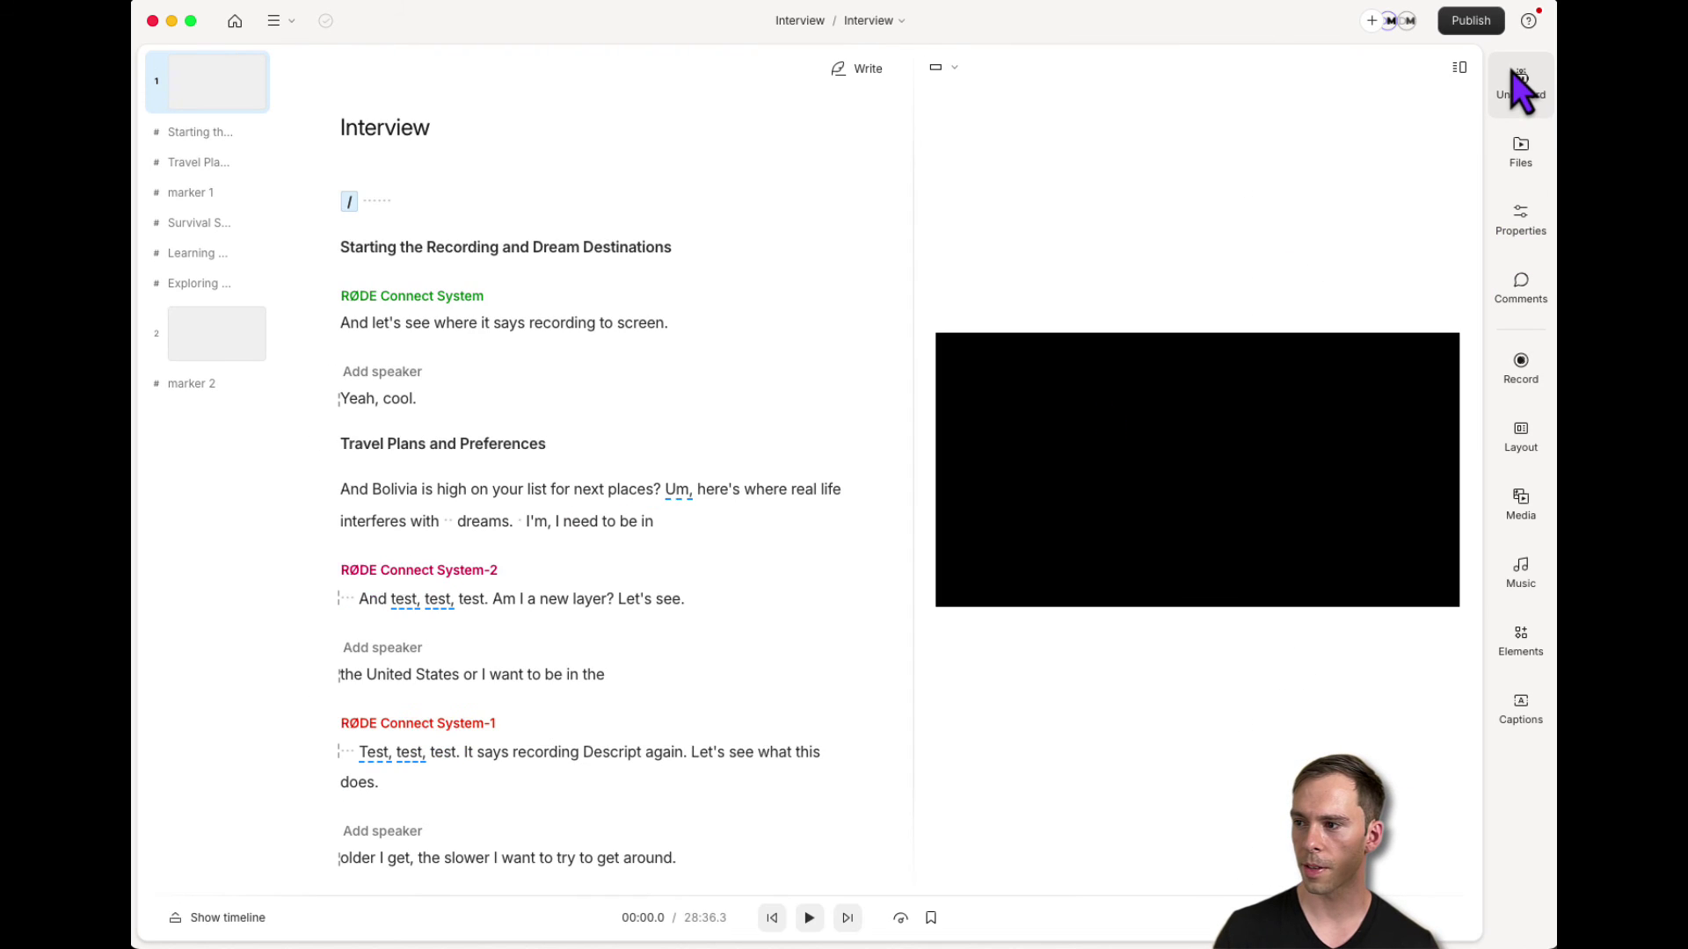
# Check the publish destinations and the audio export options for the Interview composition, without publishing or exporting.
pyautogui.click(1473, 26)
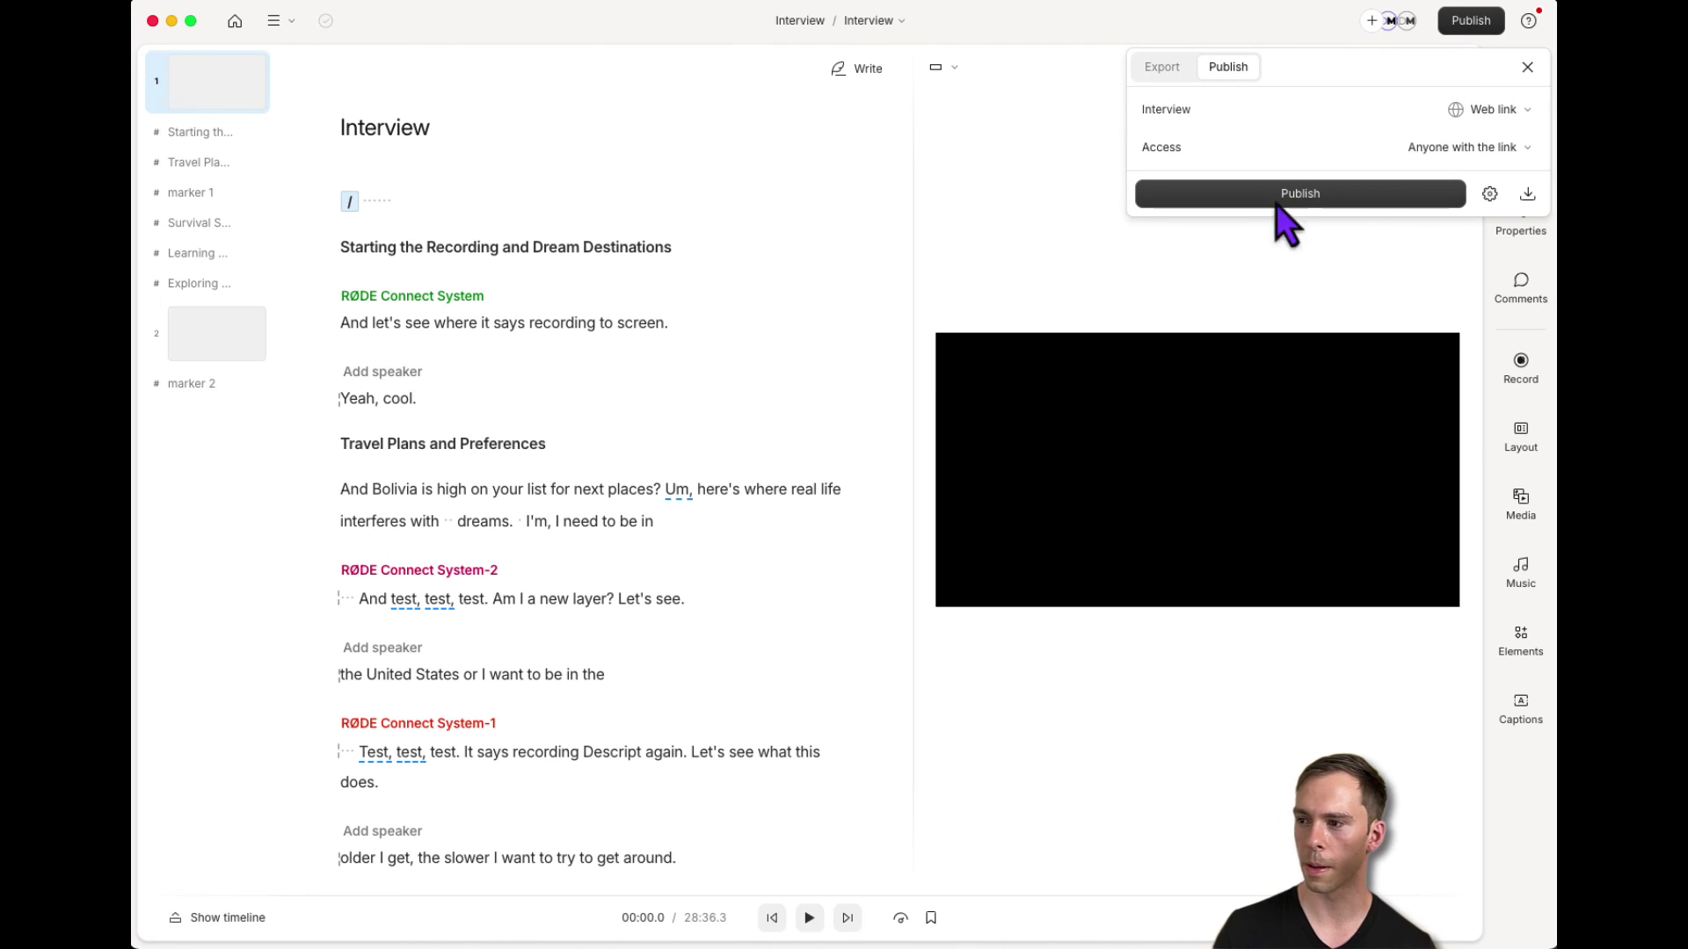
pyautogui.click(1521, 111)
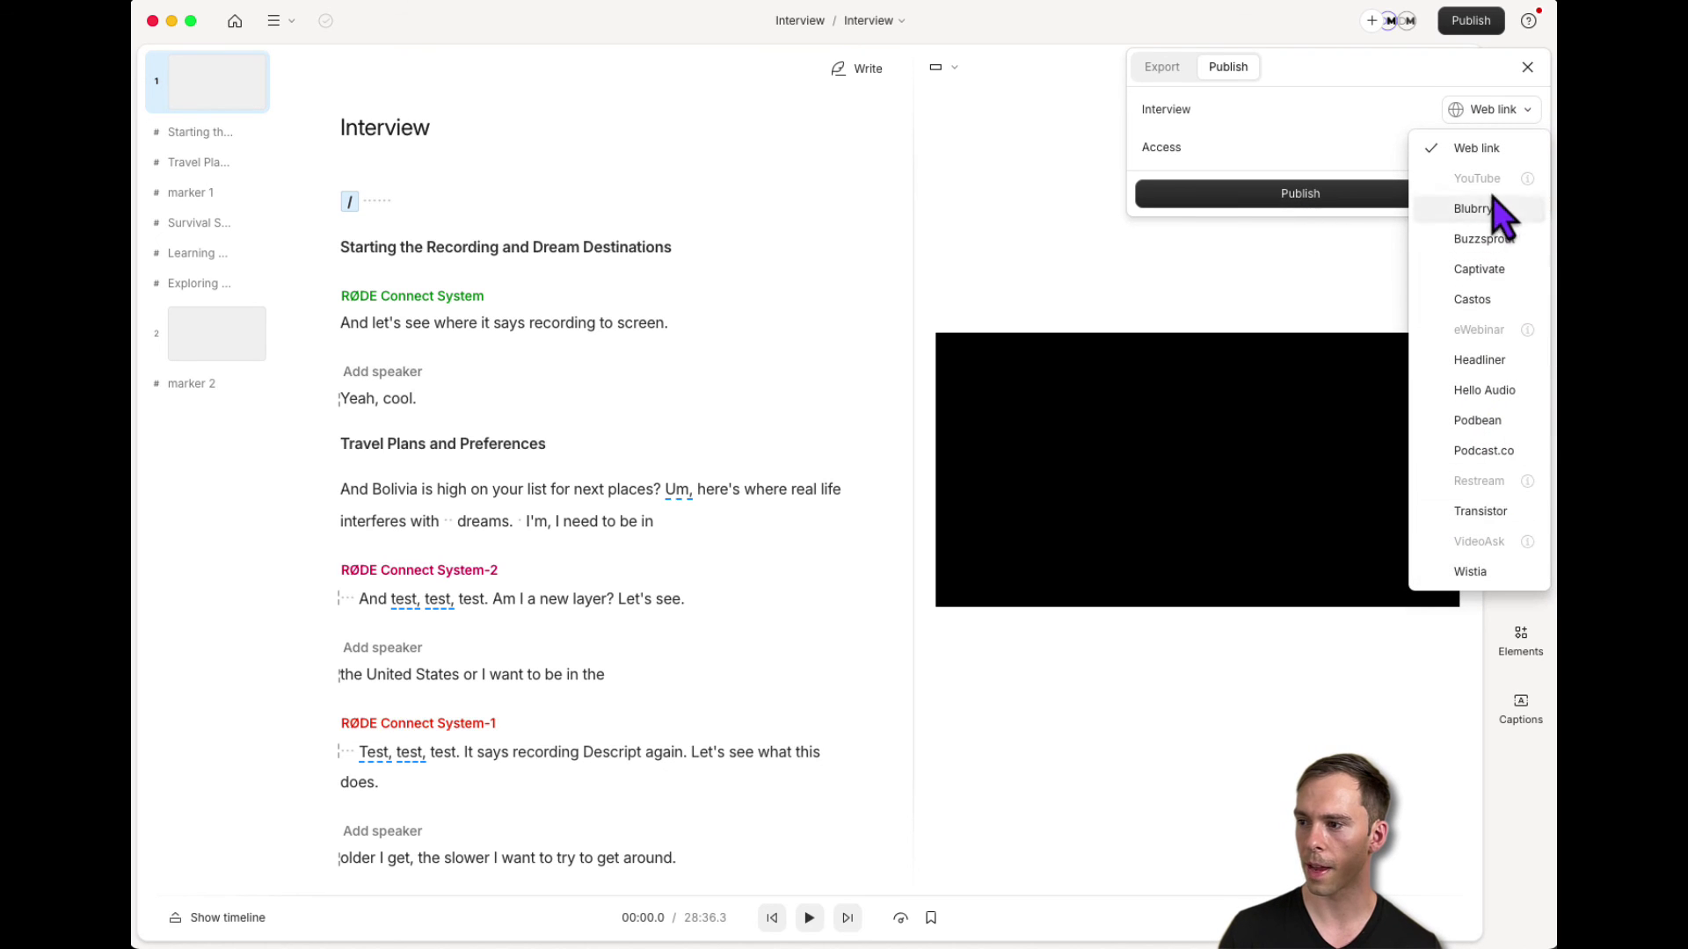
pyautogui.click(1270, 132)
pyautogui.click(1159, 70)
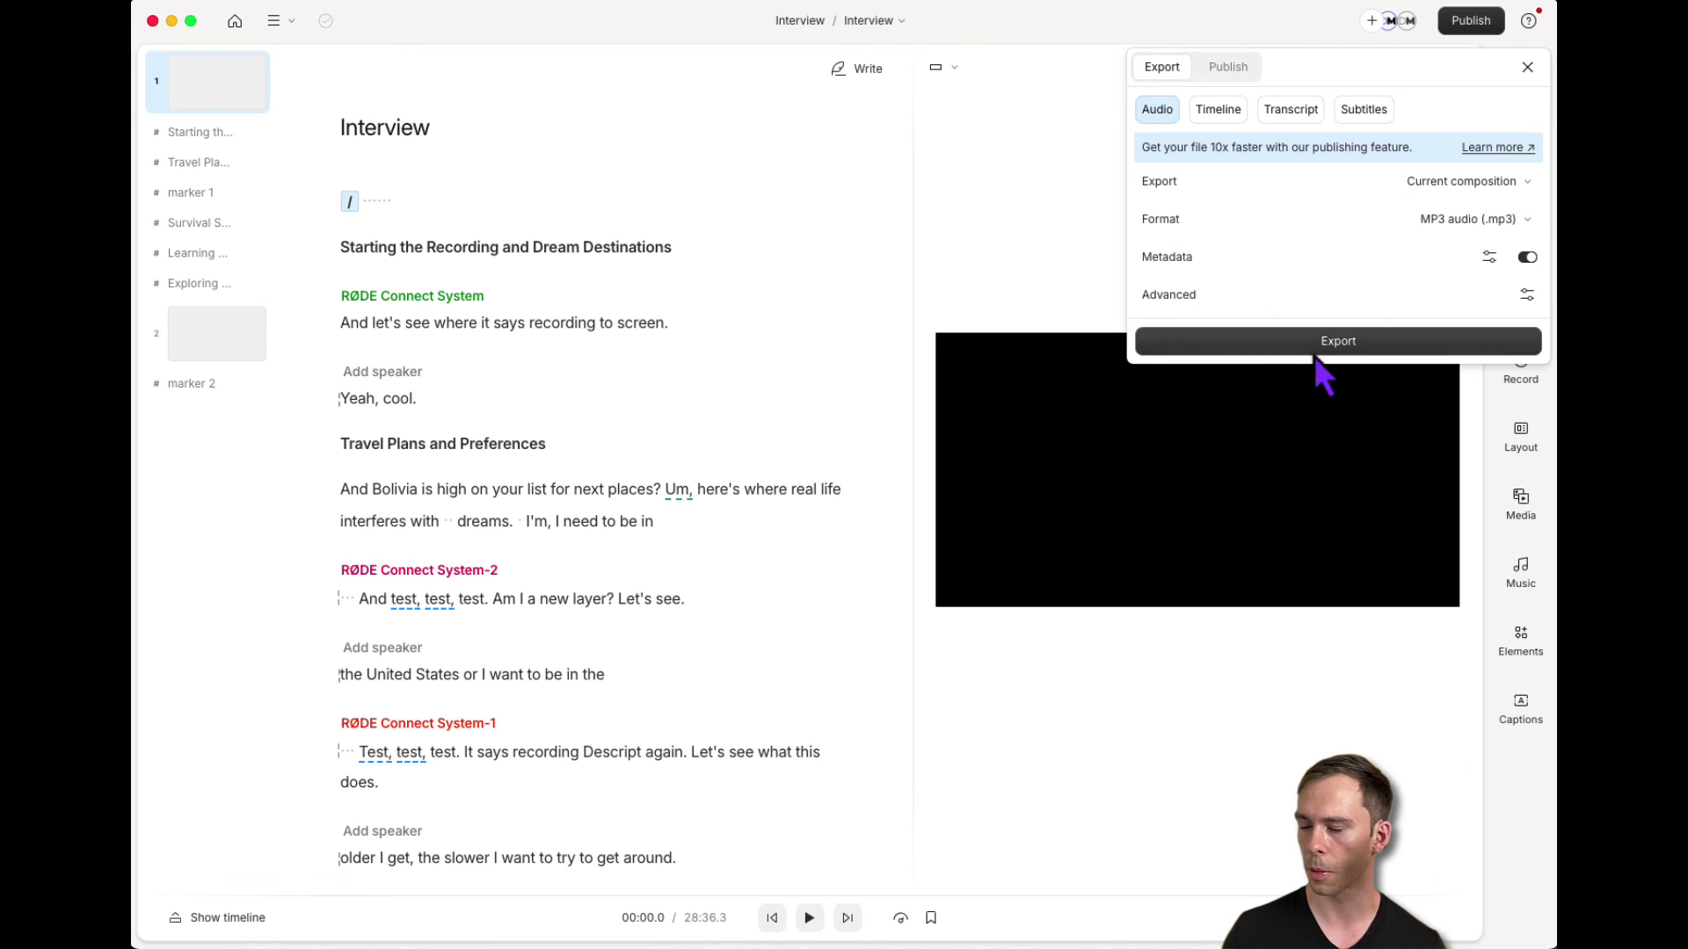
pyautogui.click(1222, 67)
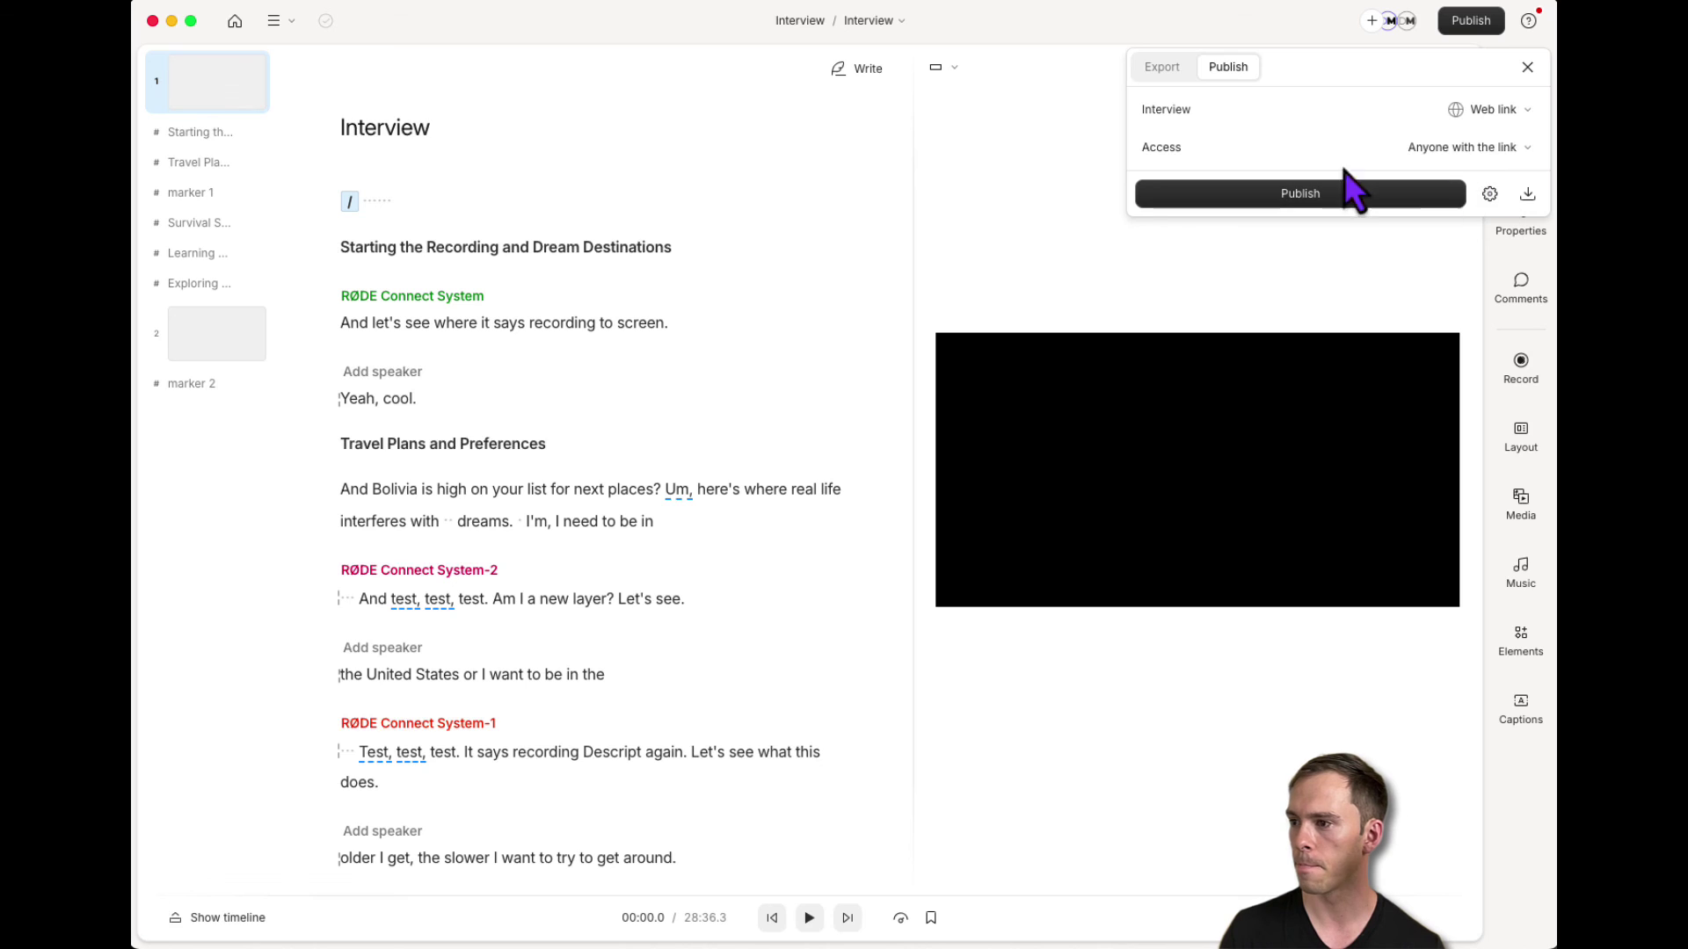
pyautogui.click(1097, 195)
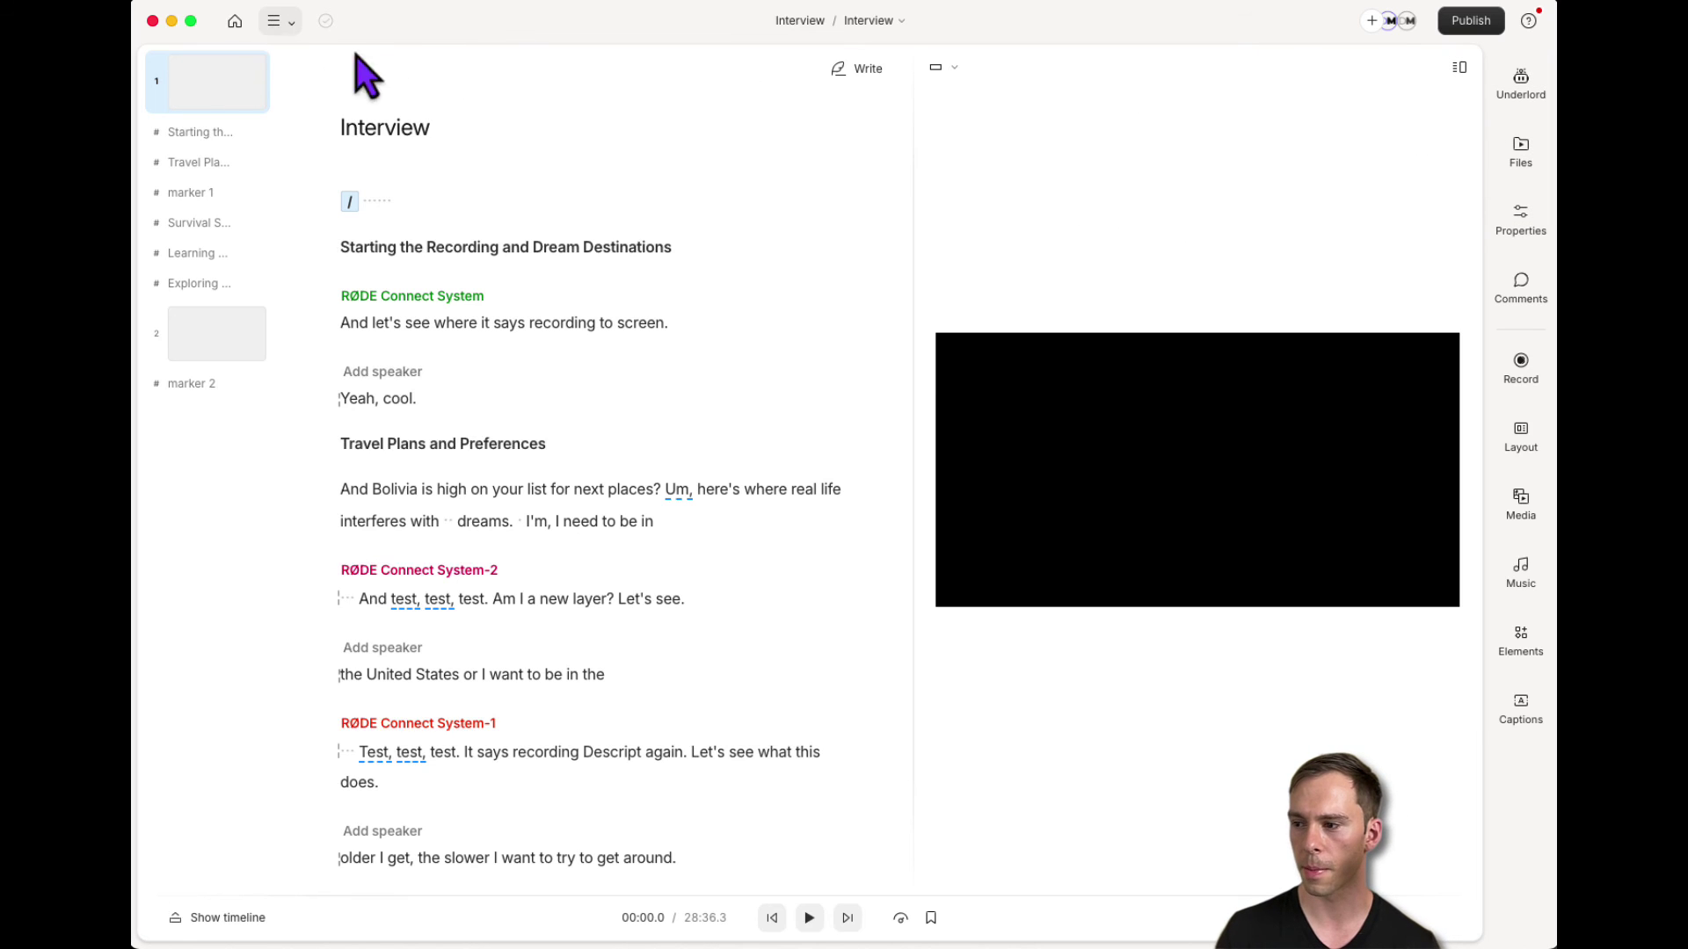